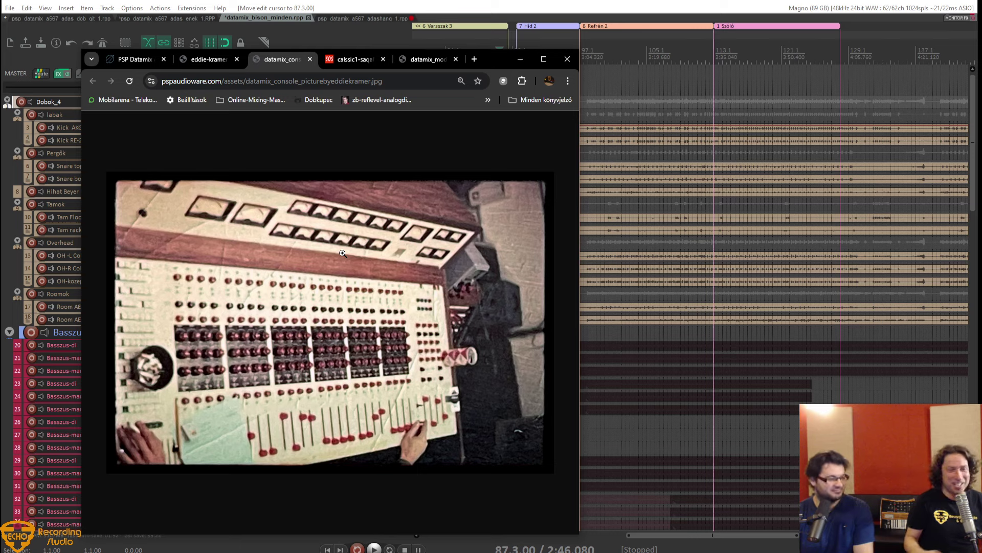
View the photo of the musician at the mixing console and the photo of the hardware Datamix modules.
{"action": "left_click", "coordinate": [358, 62]}
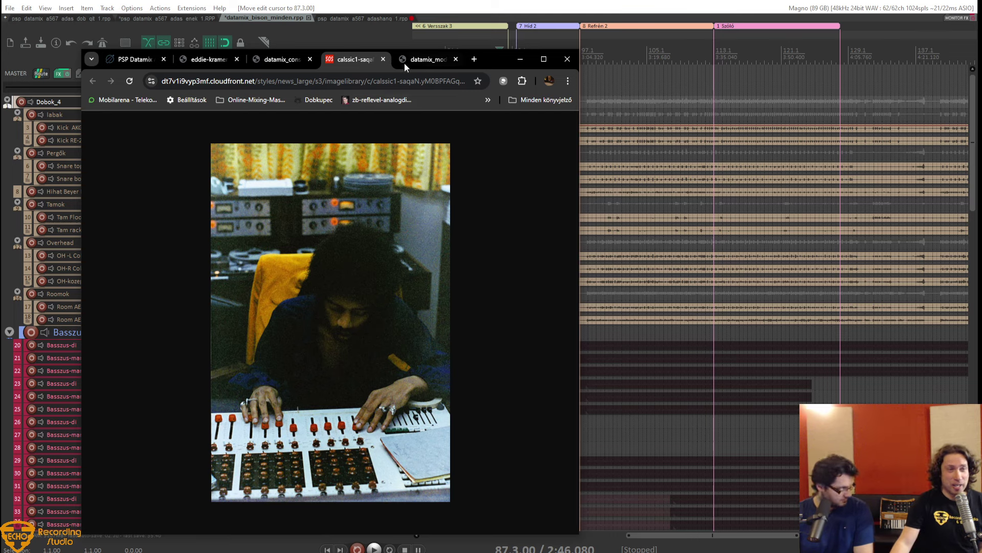
{"action": "left_click", "coordinate": [420, 64]}
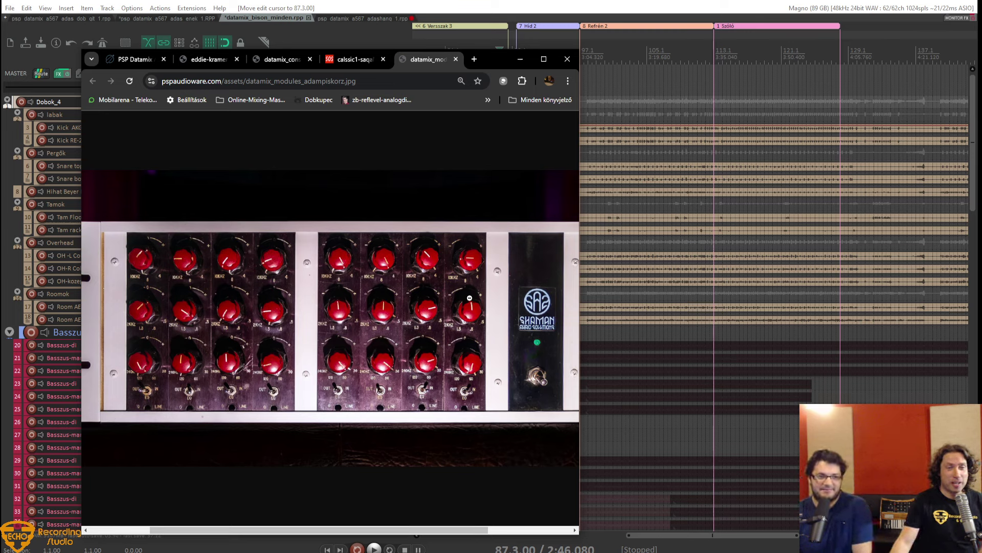
Switch to REAPER, add the PSP Datamix A567 effect to the labak folder track and enlarge its interface to 197%.
{"action": "left_click", "coordinate": [597, 105]}
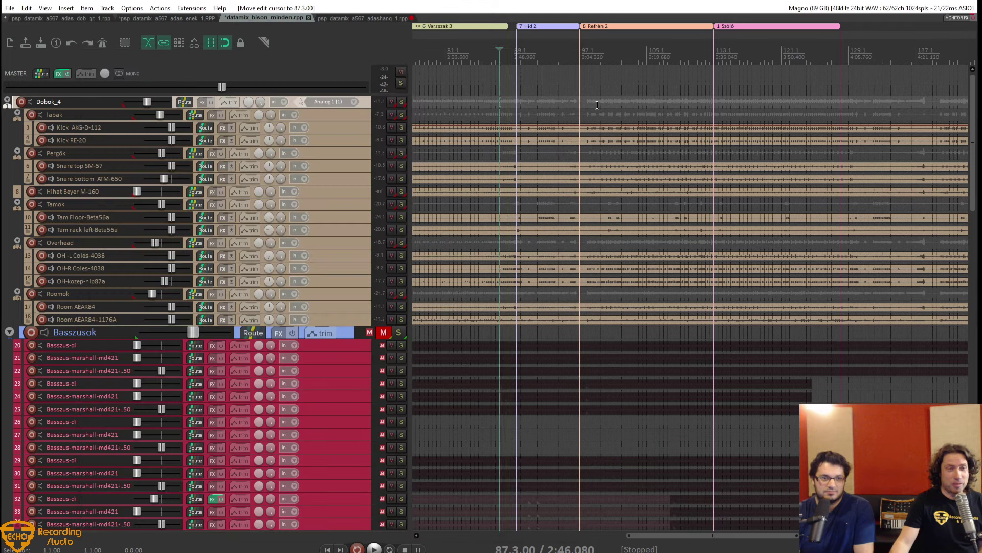
{"action": "right_click", "coordinate": [214, 115]}
{"action": "mouse_move", "coordinate": [223, 128]}
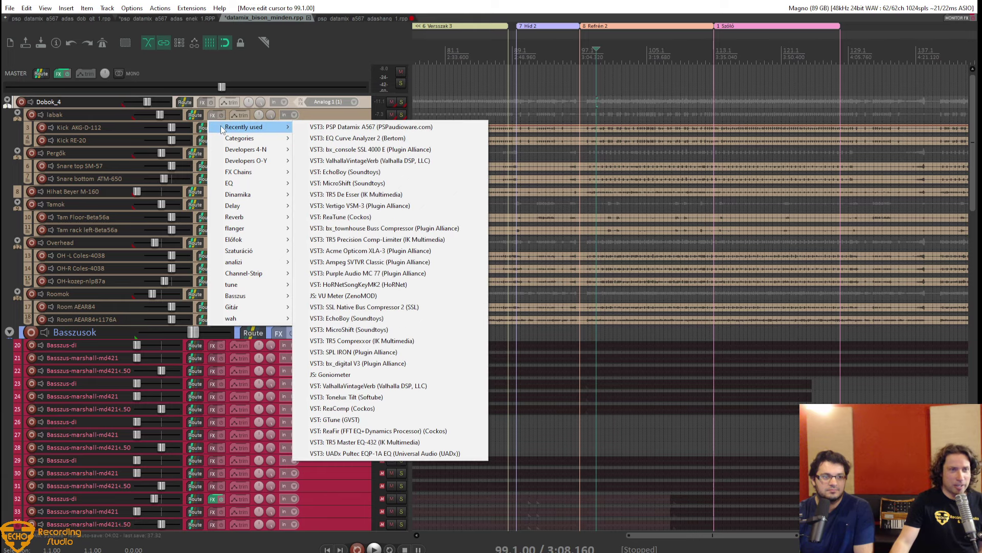
{"action": "left_click", "coordinate": [364, 126]}
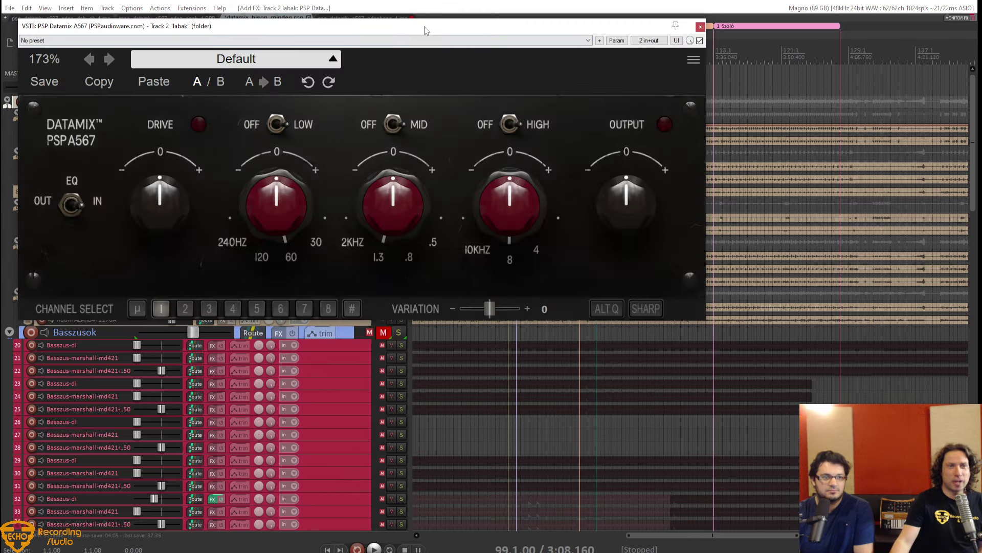
{"action": "left_click_drag", "start_coordinate": [424, 26], "coordinate": [450, 48]}
{"action": "left_click_drag", "start_coordinate": [731, 345], "coordinate": [787, 373]}
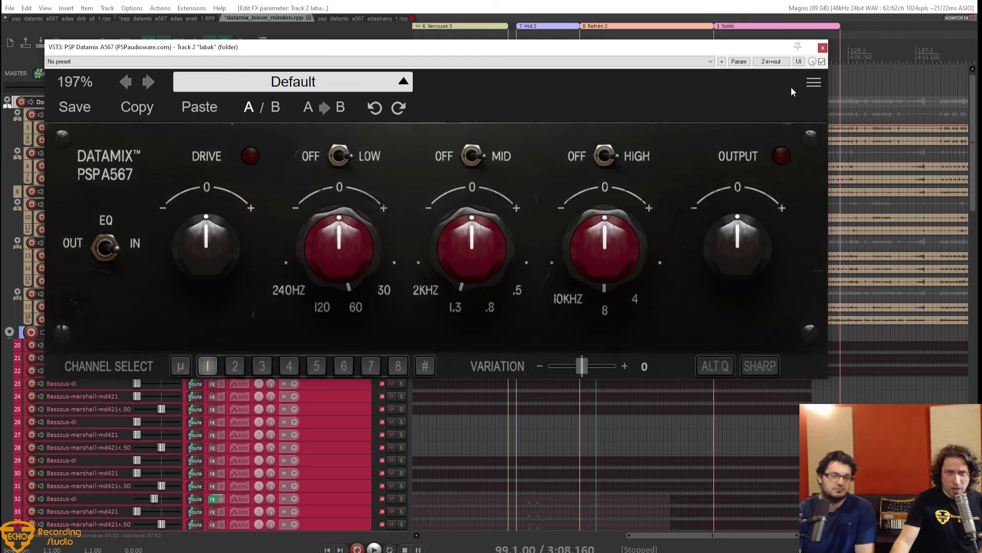
Check the plugin's global settings, close them and read the band controls' hints.
{"action": "left_click", "coordinate": [813, 83]}
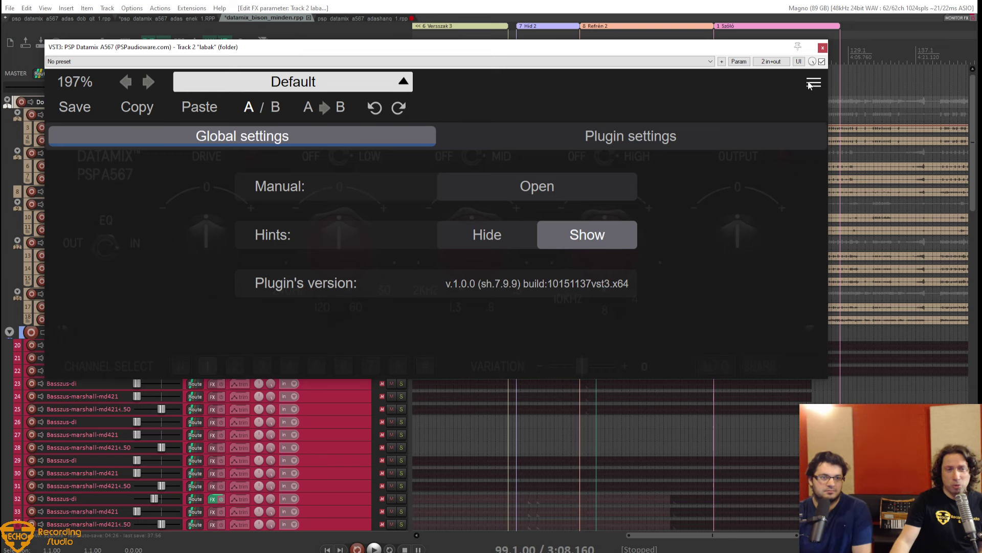
{"action": "left_click", "coordinate": [811, 83]}
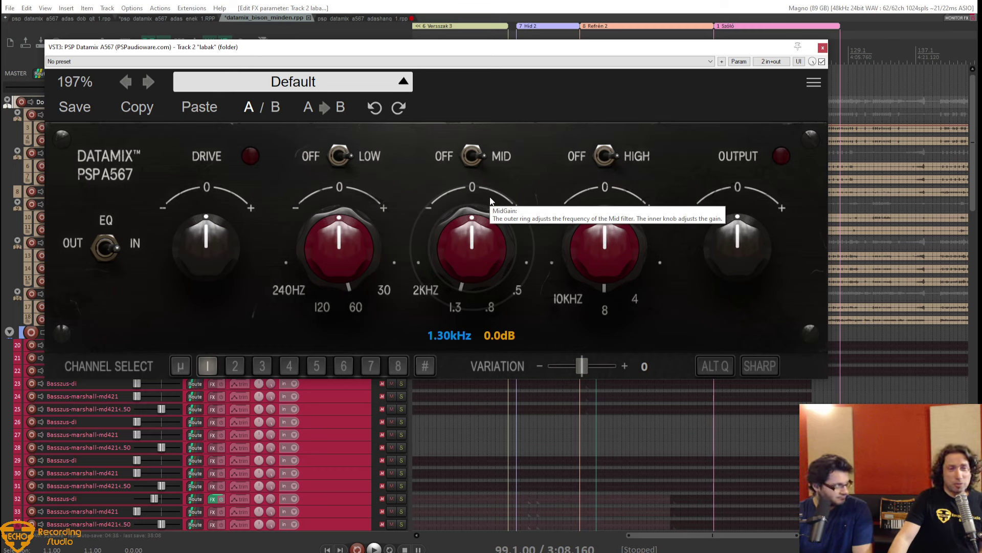
{"action": "mouse_move", "coordinate": [552, 186]}
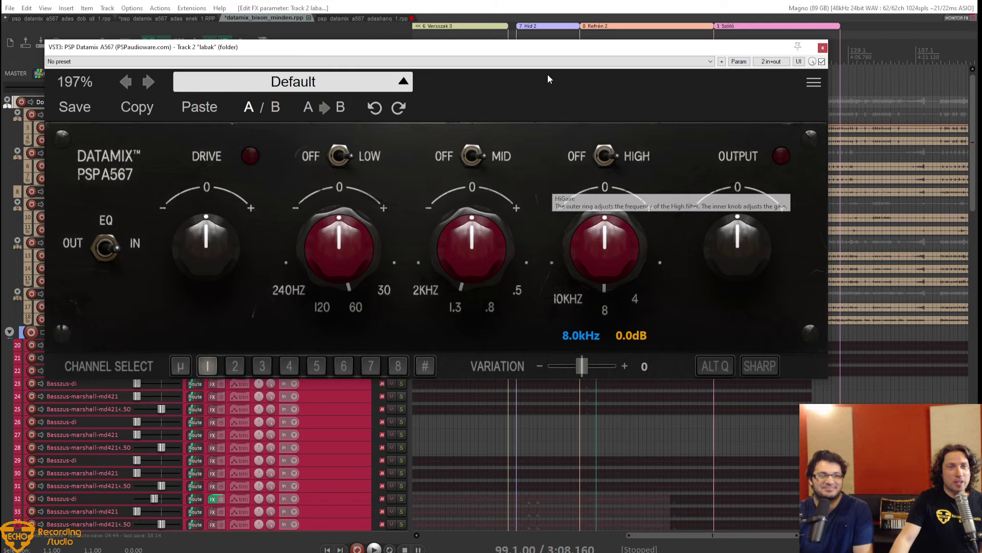
Set the plugin's EQ switch to OUT and move its window below the uppermost drum tracks.
{"action": "left_click_drag", "start_coordinate": [548, 50], "coordinate": [542, 164]}
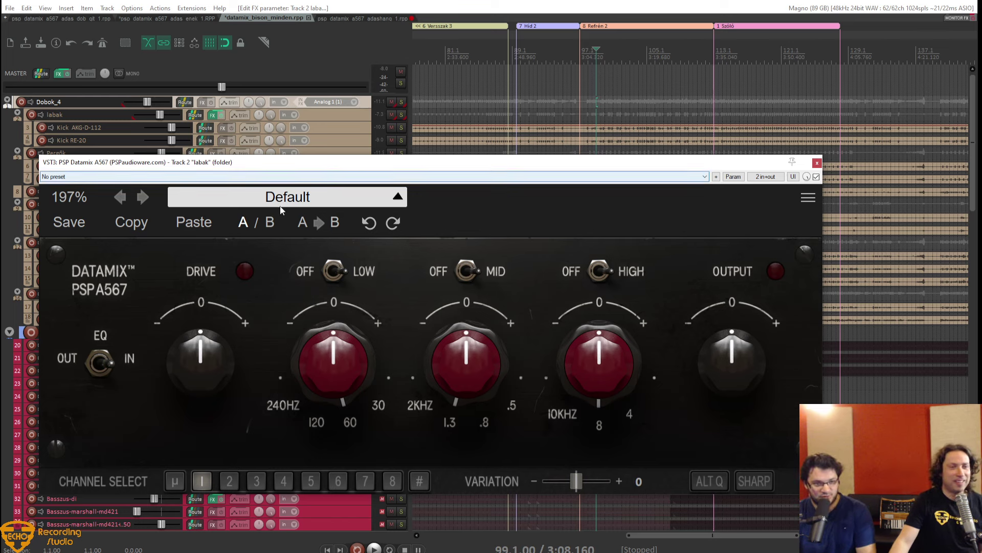
{"action": "left_click", "coordinate": [99, 369]}
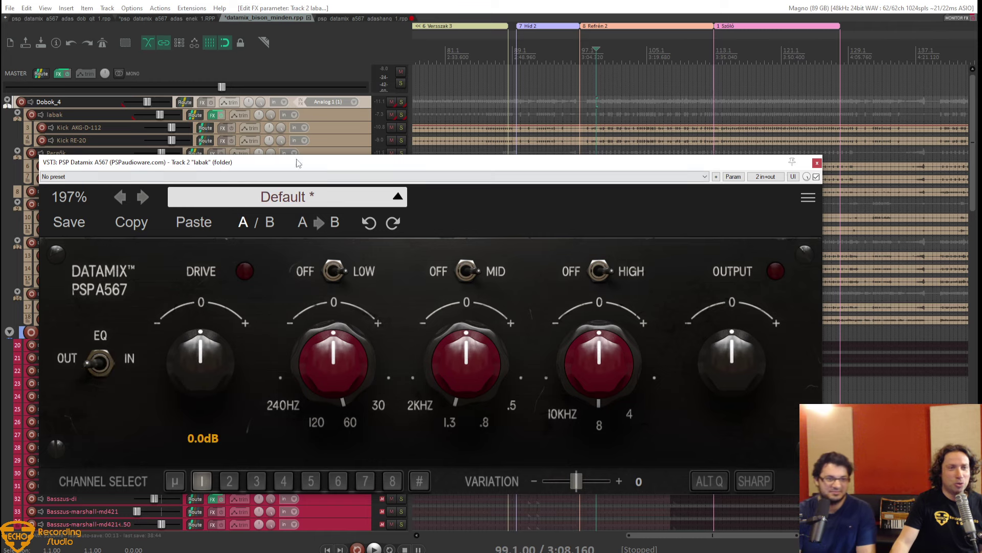
{"action": "left_click_drag", "start_coordinate": [306, 164], "coordinate": [305, 186]}
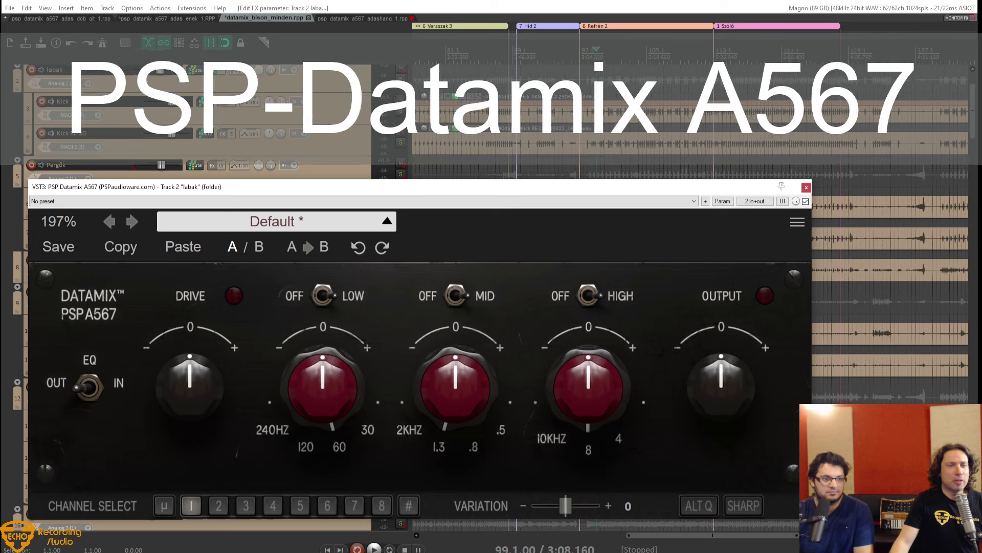
{"action": "scroll", "coordinate": [471, 141], "scroll_direction": "up", "scroll_amount": 2}
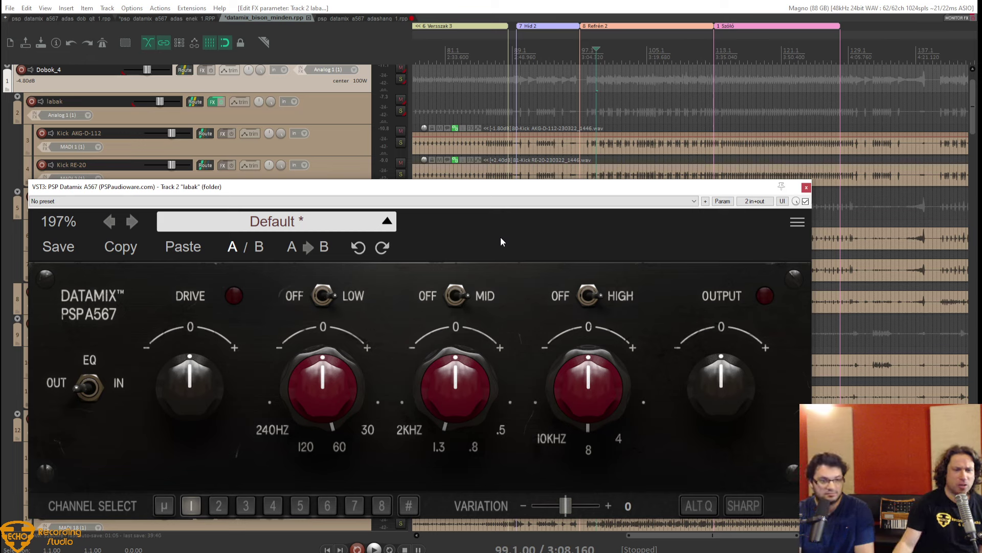
Switch to Chrome, examine the hardware modules photo magnified, and return to the plugin in REAPER.
{"action": "key", "text": "alt+Tab"}
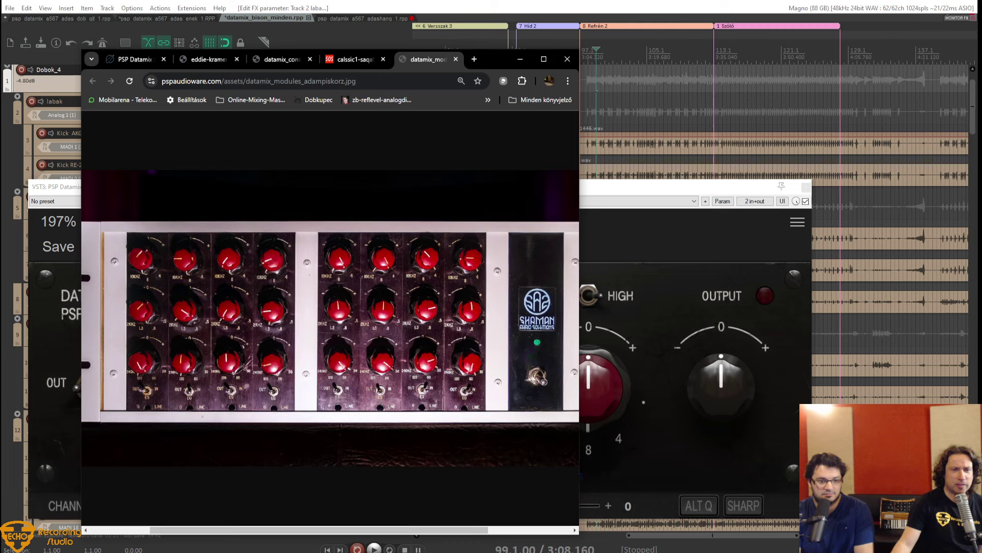
{"action": "left_click", "coordinate": [398, 361]}
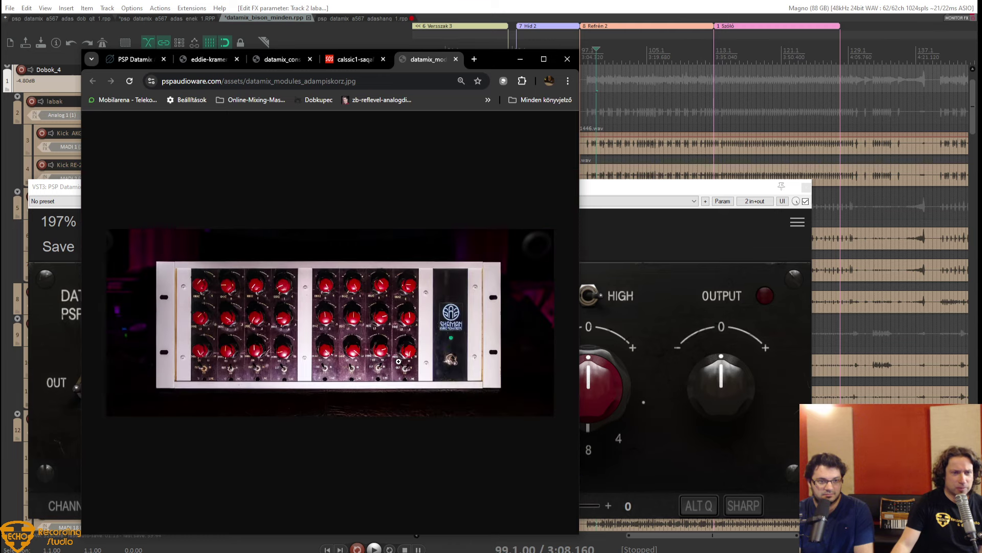
{"action": "left_click", "coordinate": [399, 361]}
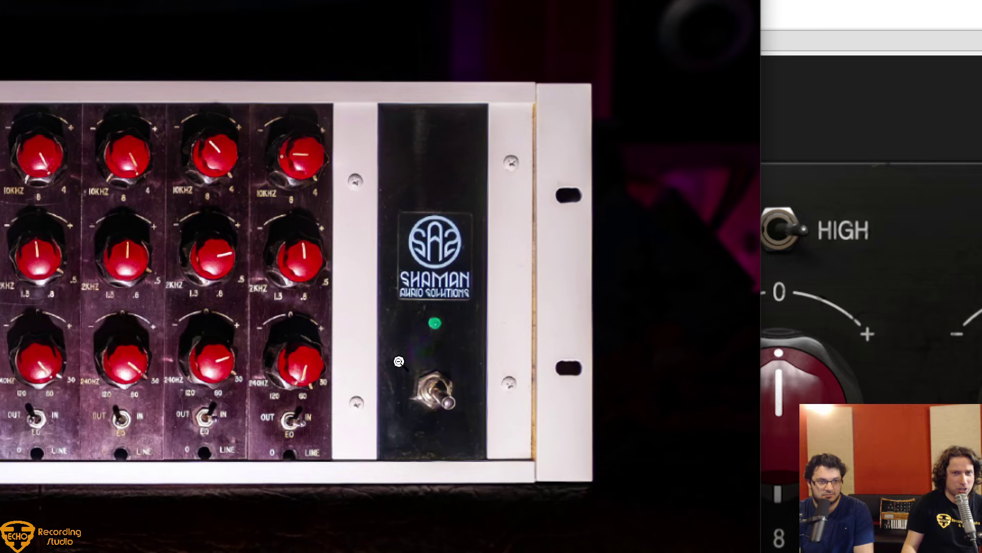
{"action": "key", "text": "super+minus"}
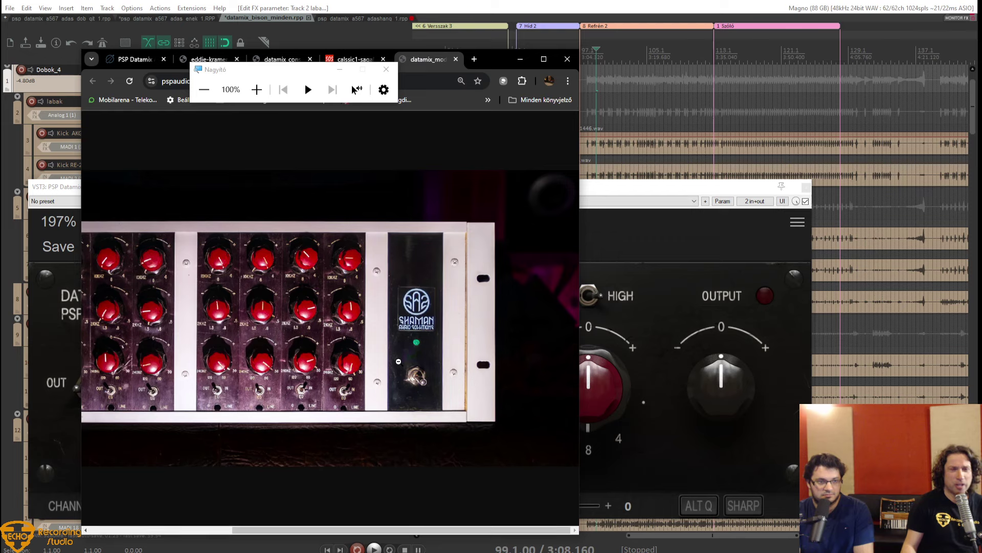
{"action": "key", "text": "super"}
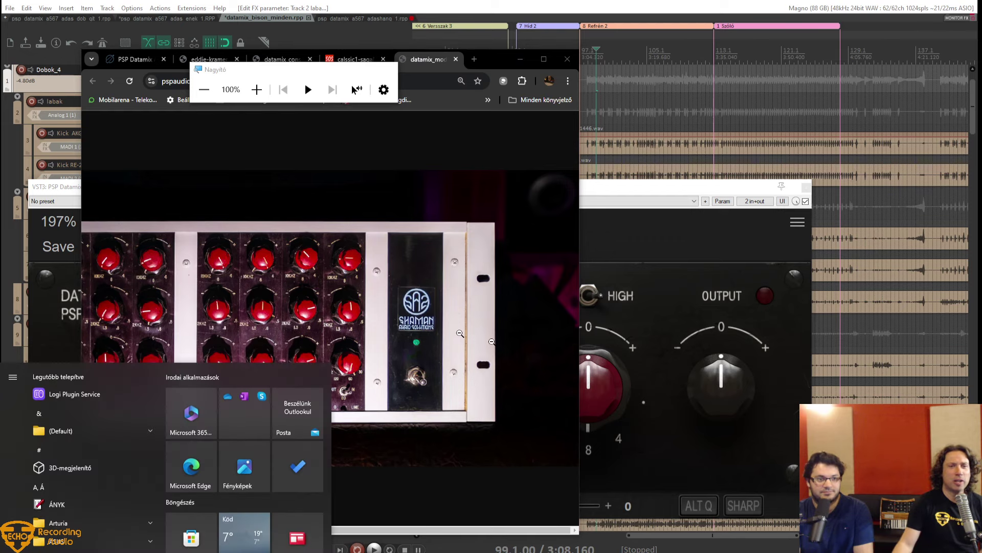
{"action": "left_click", "coordinate": [650, 265]}
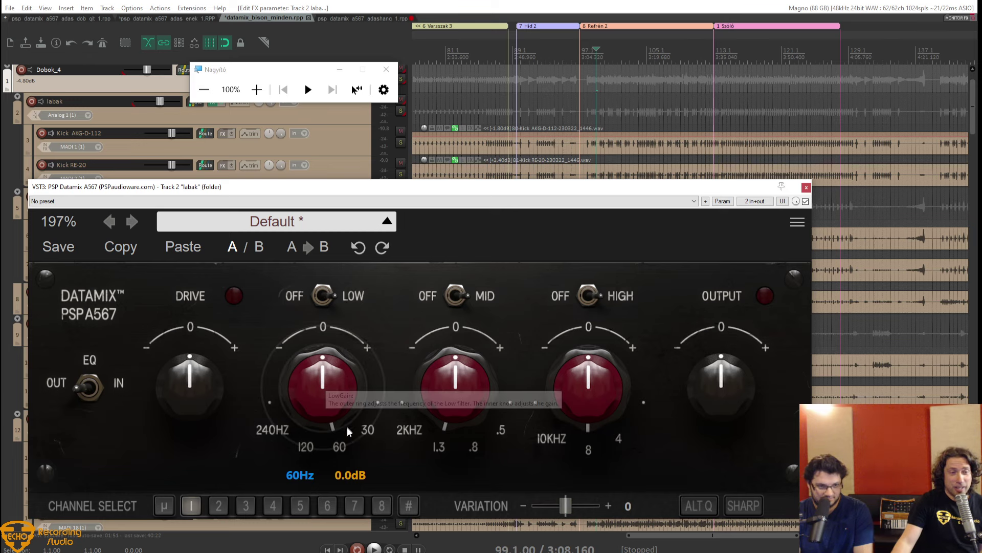
Step the low band's frequency through 30, 60, 120 and 240 Hz, and leave it at about 85 Hz.
{"action": "left_click", "coordinate": [372, 431]}
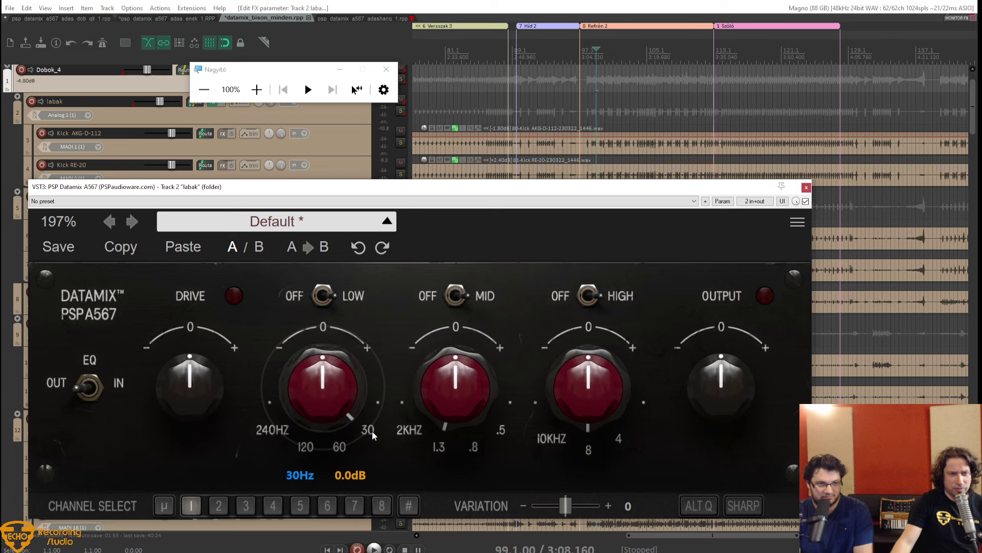
{"action": "left_click", "coordinate": [335, 451]}
{"action": "left_click", "coordinate": [302, 451]}
{"action": "left_click", "coordinate": [273, 434]}
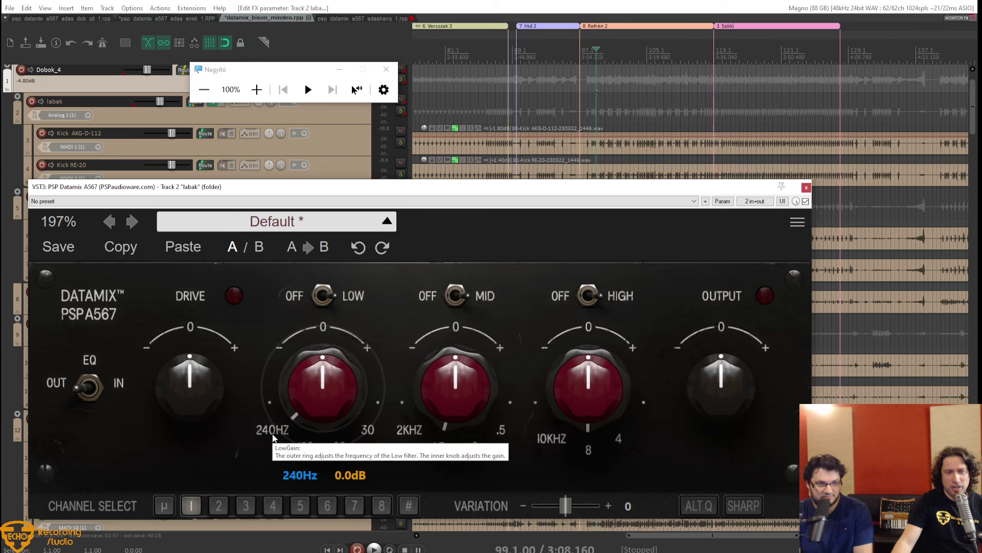
{"action": "left_click_drag", "start_coordinate": [281, 411], "coordinate": [410, 419]}
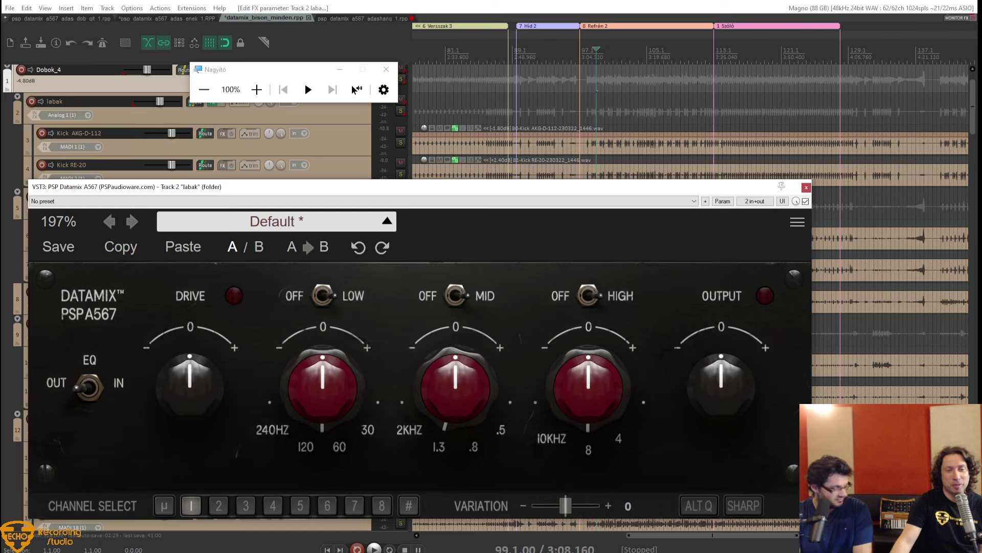
Switch to Chrome to compare the full row of hardware modules in the photo, and return to REAPER.
{"action": "key", "text": "alt+Tab"}
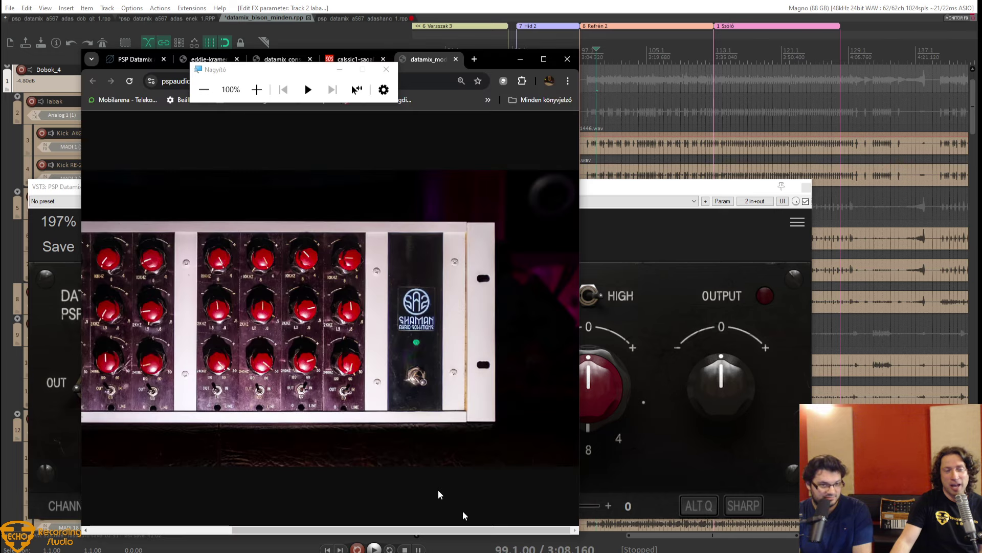
{"action": "left_click_drag", "start_coordinate": [357, 531], "coordinate": [281, 532]}
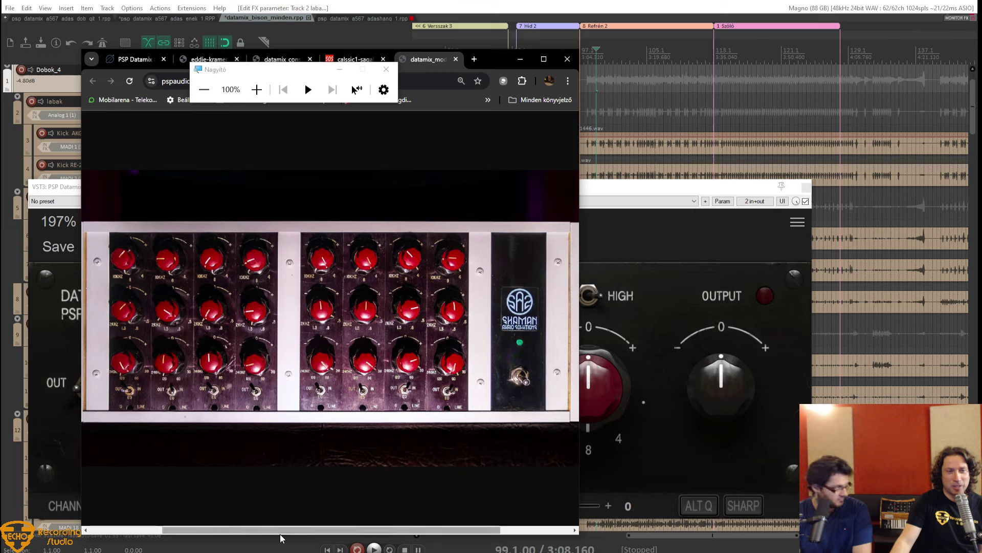
{"action": "left_click", "coordinate": [658, 232]}
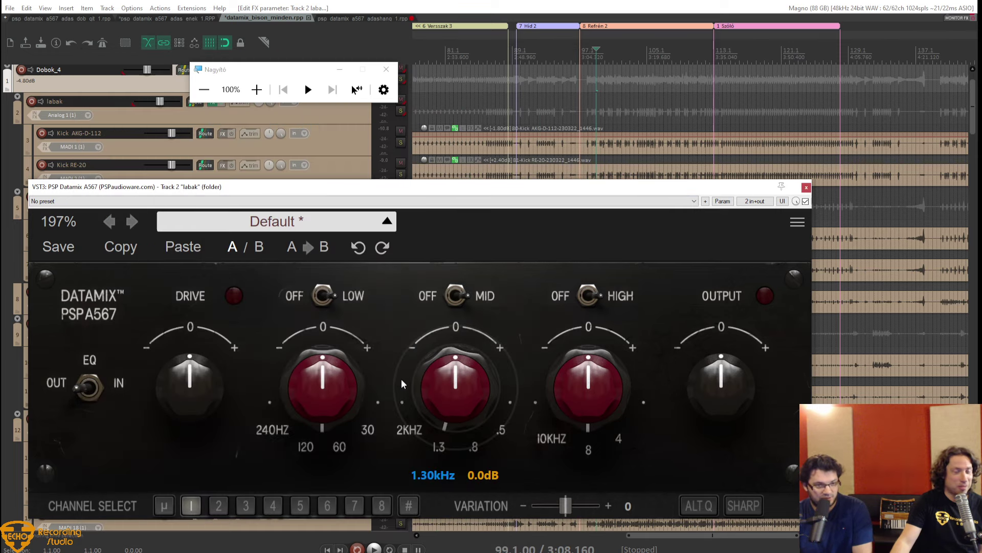
Review the plugin's Sharp hint and its interface scaling options without choosing another size.
{"action": "mouse_move", "coordinate": [350, 425]}
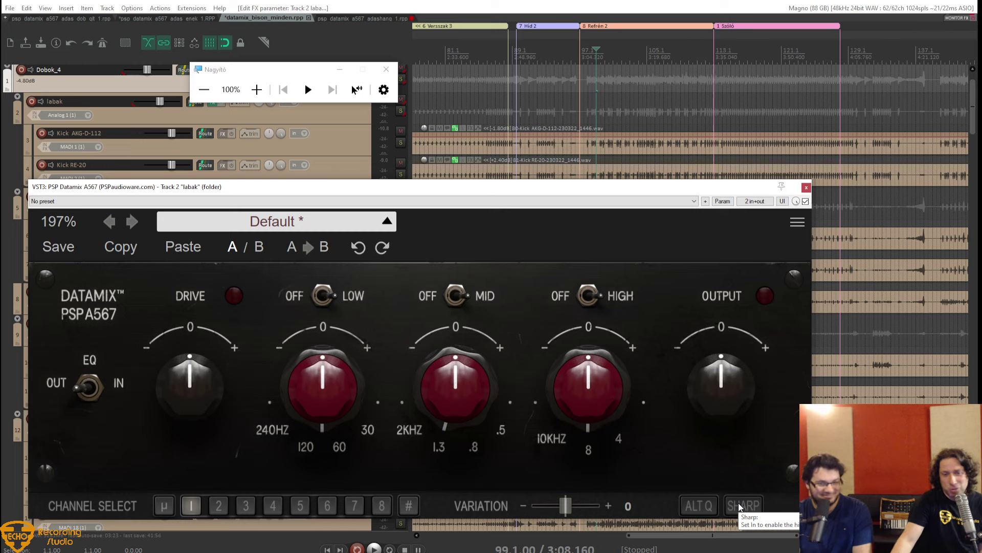
{"action": "mouse_move", "coordinate": [652, 454]}
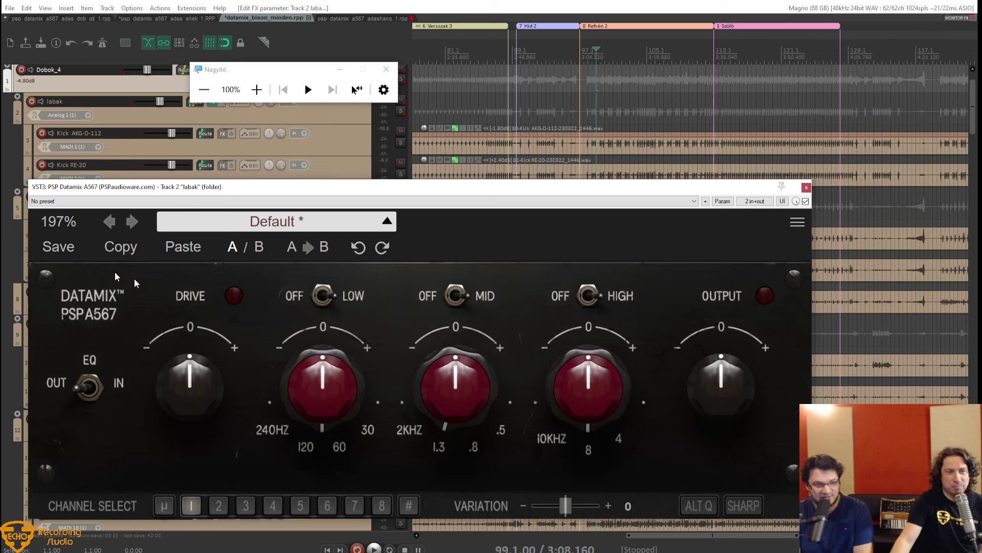
{"action": "left_click", "coordinate": [59, 222]}
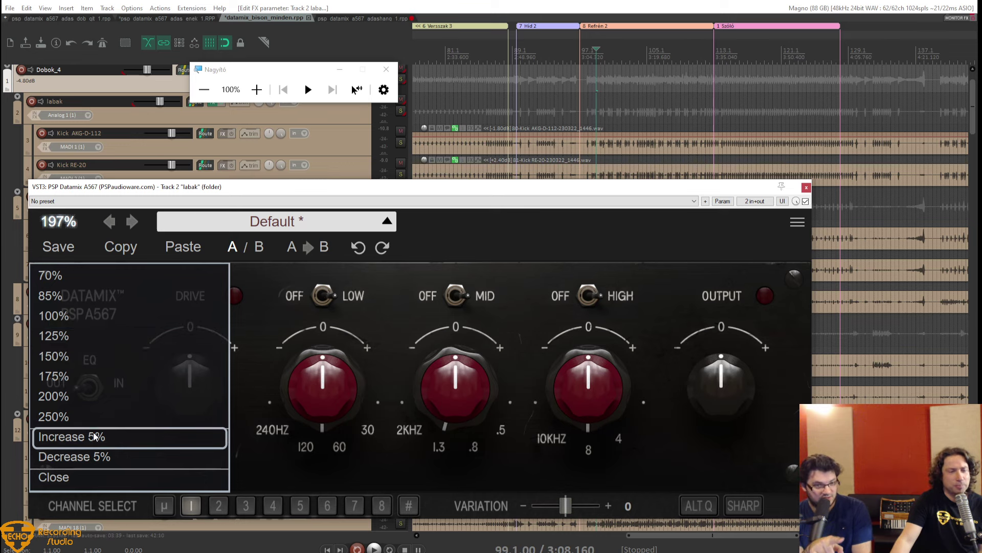
{"action": "left_click", "coordinate": [652, 423]}
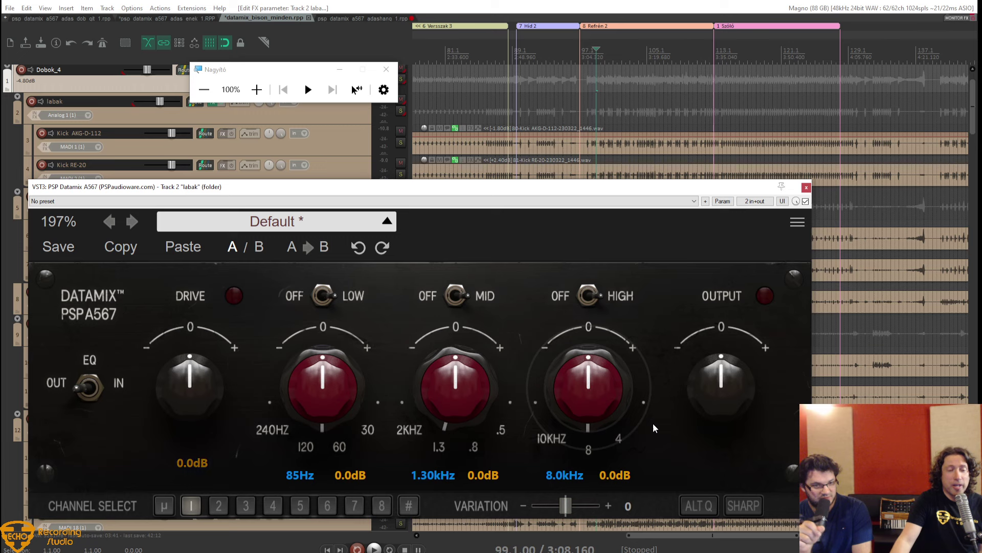
Try the Variation control at -42 and -7, and reset it to 0.
{"action": "mouse_move", "coordinate": [564, 509]}
{"action": "left_mouse_down"}
{"action": "mouse_move", "coordinate": [542, 508]}
{"action": "mouse_move", "coordinate": [550, 514]}
{"action": "left_mouse_up"}
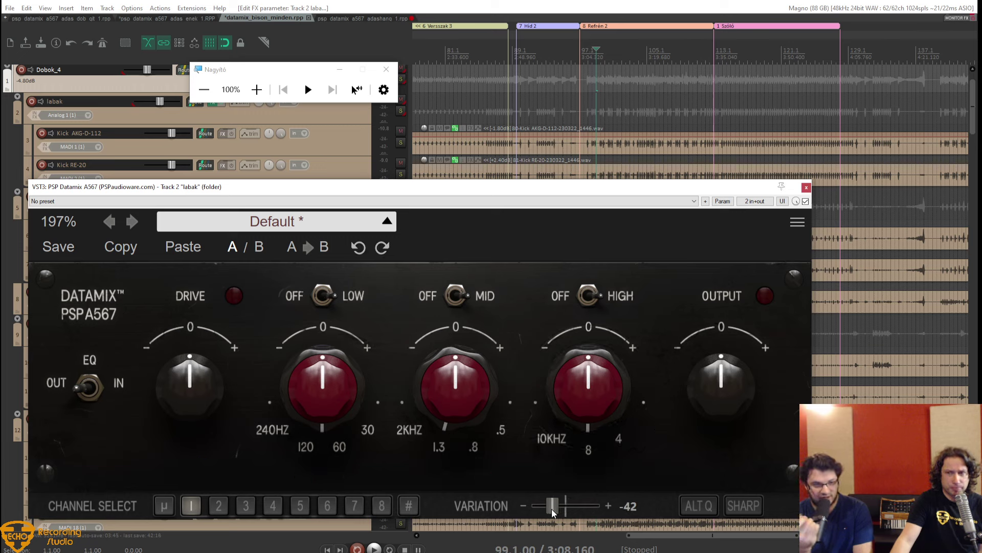
{"action": "left_click_drag", "start_coordinate": [568, 511], "coordinate": [563, 509]}
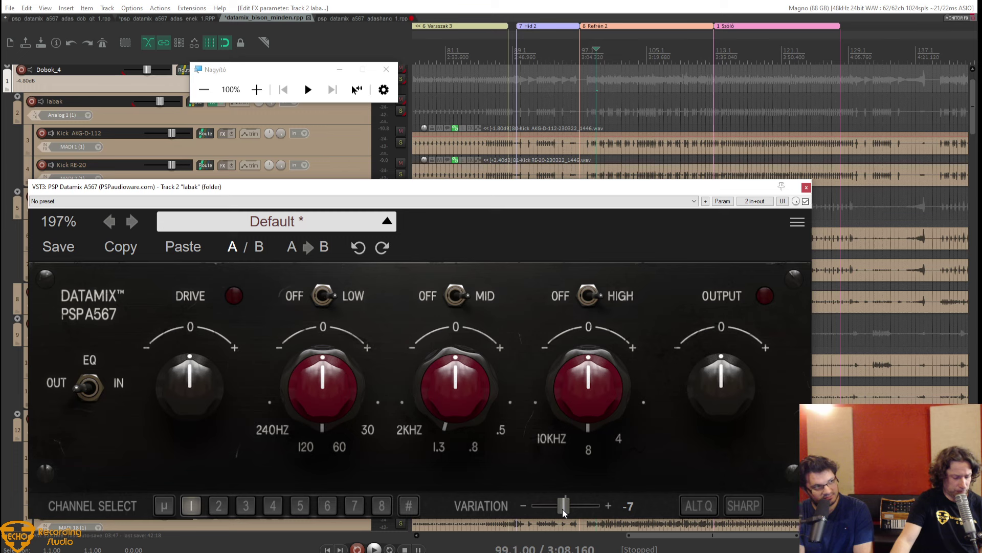
{"action": "left_click", "coordinate": [563, 509], "text": "ctrl"}
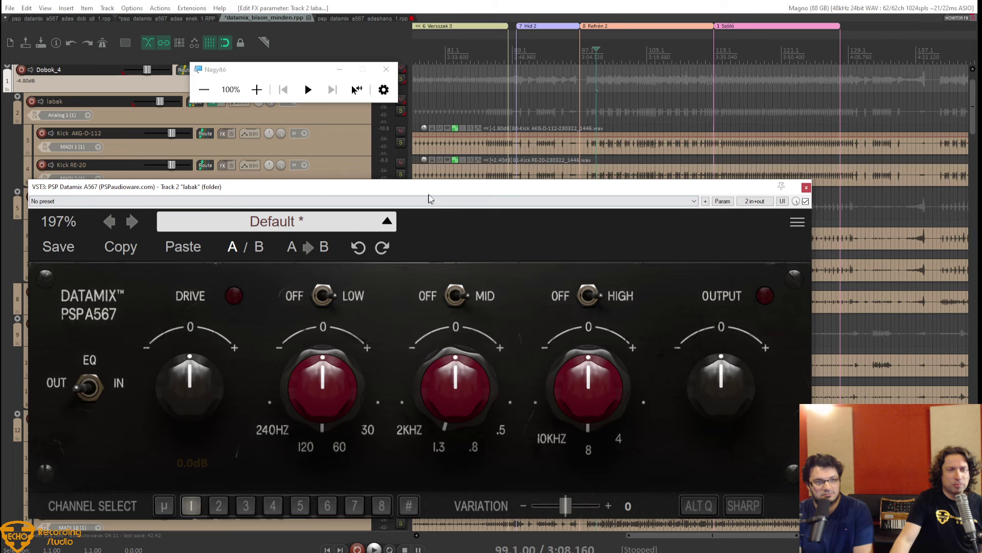
Close the Magnifier, solo the labak folder track and place the edit cursor at 85.3.00.
{"action": "left_click", "coordinate": [487, 100]}
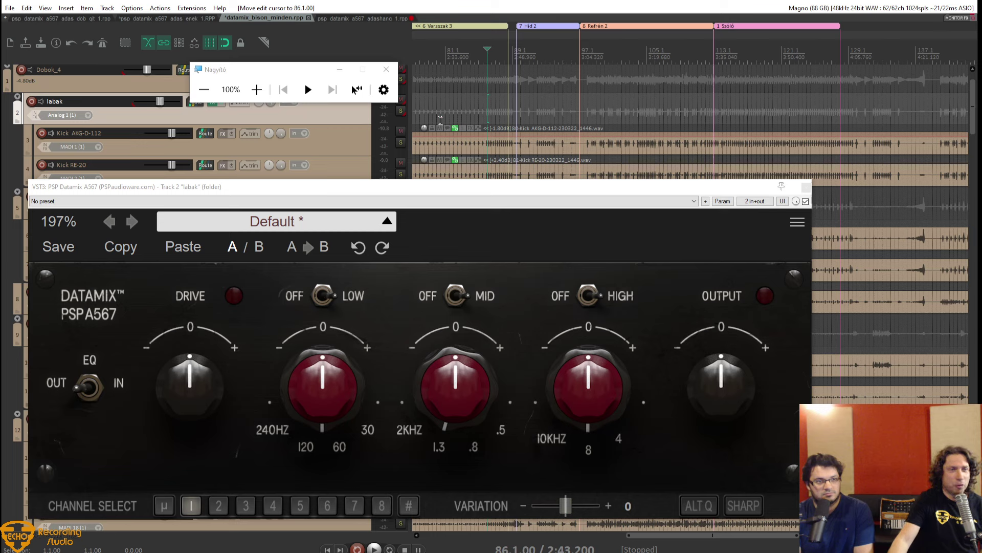
{"action": "left_click", "coordinate": [387, 68]}
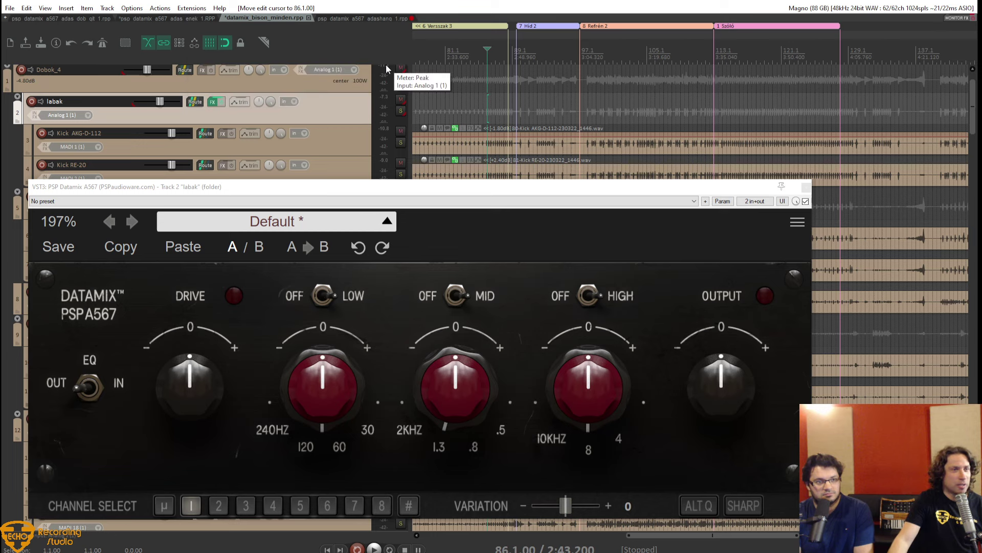
{"action": "left_click", "coordinate": [402, 110]}
{"action": "left_click", "coordinate": [483, 99]}
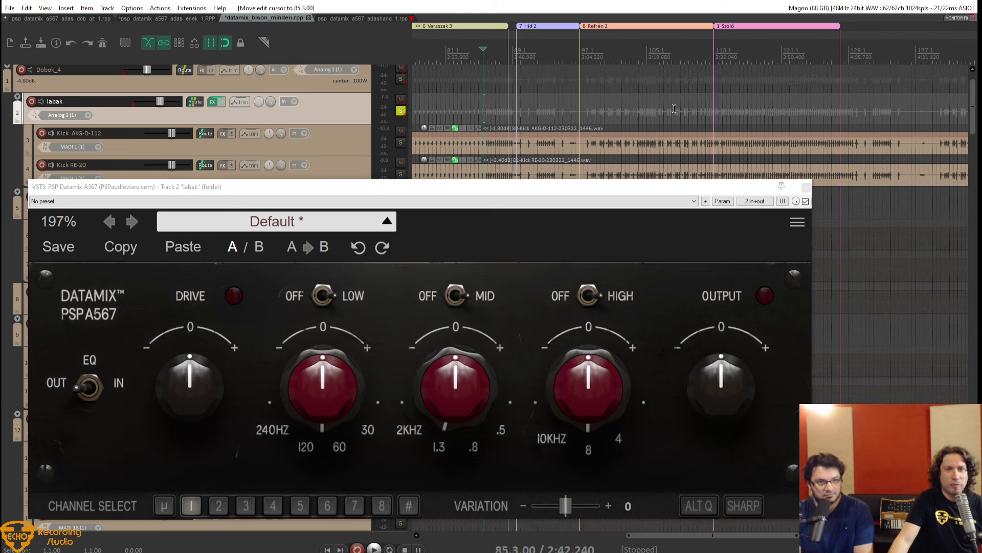
Make a time selection from 98.1.00 to 129.3.00 and start playback at 98.1.00.
{"action": "left_click_drag", "start_coordinate": [588, 112], "coordinate": [851, 102]}
{"action": "left_click", "coordinate": [590, 103]}
{"action": "key", "text": "space"}
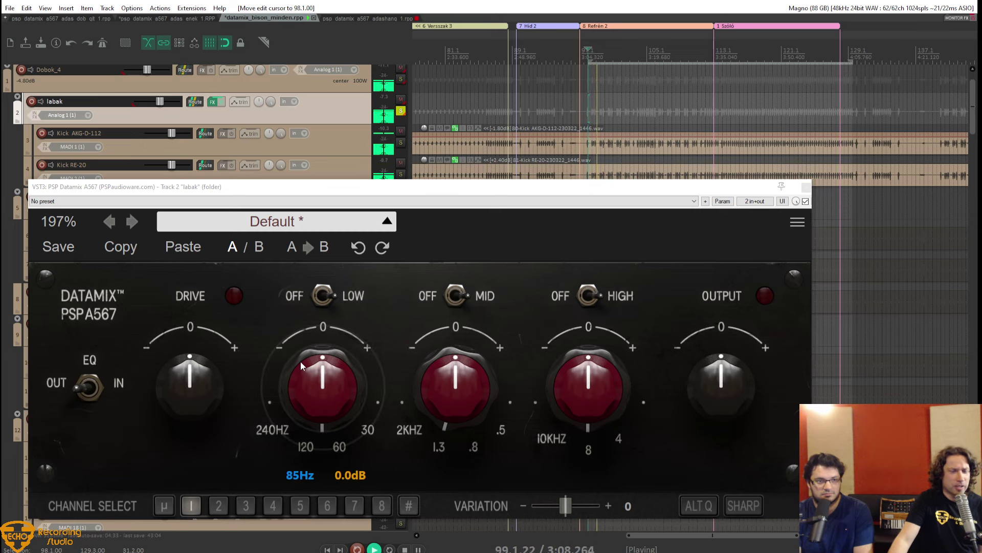
Set the Low band frequency to 60 Hz, try its gain at +9.1 dB, and return the gain to about 0 dB.
{"action": "mouse_move", "coordinate": [318, 432]}
{"action": "left_click_drag", "start_coordinate": [319, 431], "coordinate": [333, 450]}
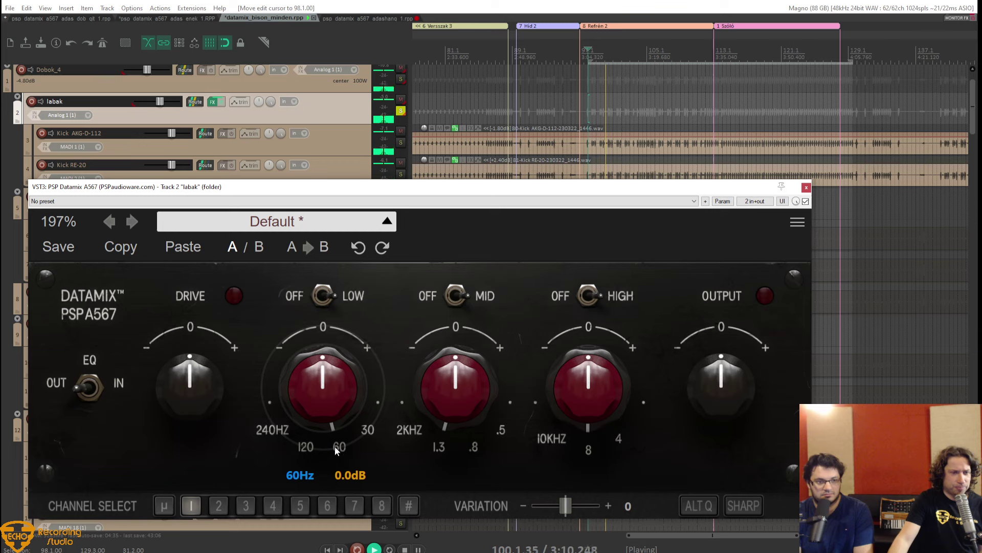
{"action": "left_click_drag", "start_coordinate": [329, 402], "coordinate": [330, 325]}
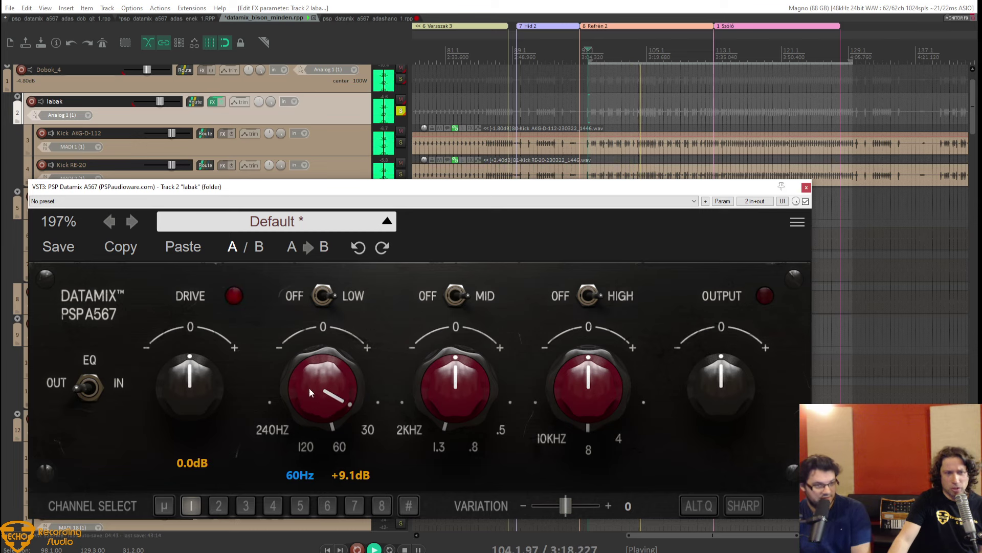
{"action": "left_click_drag", "start_coordinate": [324, 385], "coordinate": [317, 449]}
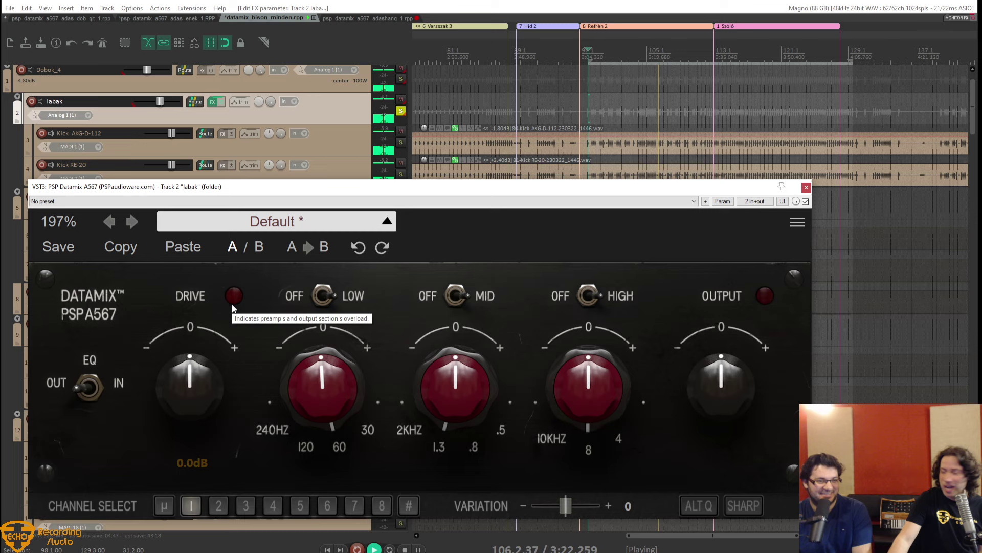
Switch the equalizer in and adjust the Low band gain to +1.0 dB.
{"action": "left_click", "coordinate": [93, 391]}
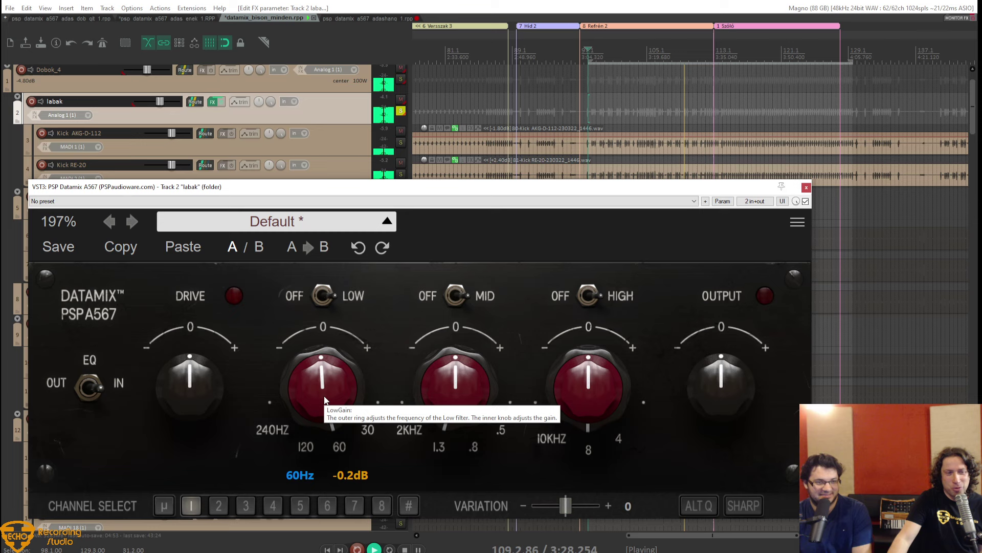
{"action": "left_click_drag", "start_coordinate": [324, 392], "coordinate": [330, 418]}
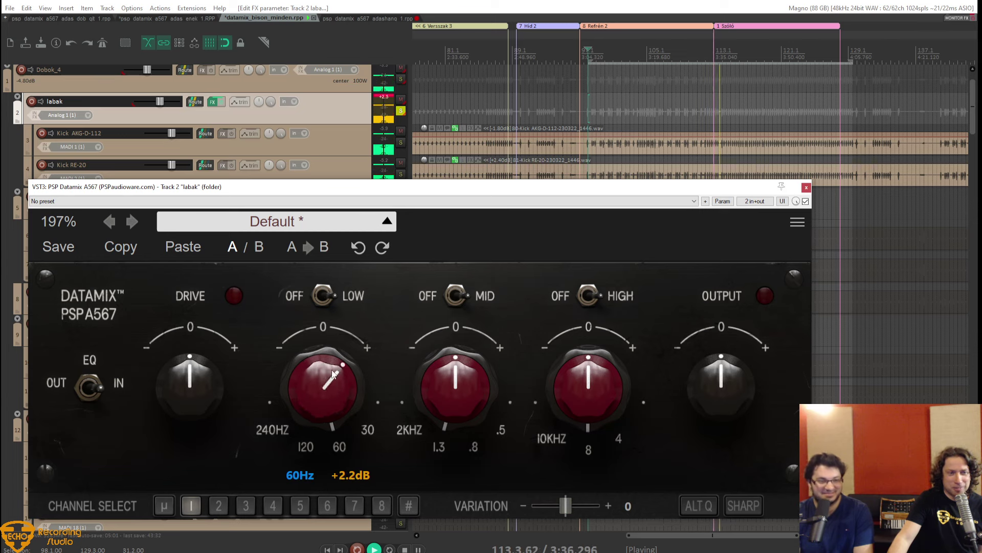
{"action": "left_click_drag", "start_coordinate": [333, 374], "coordinate": [332, 383]}
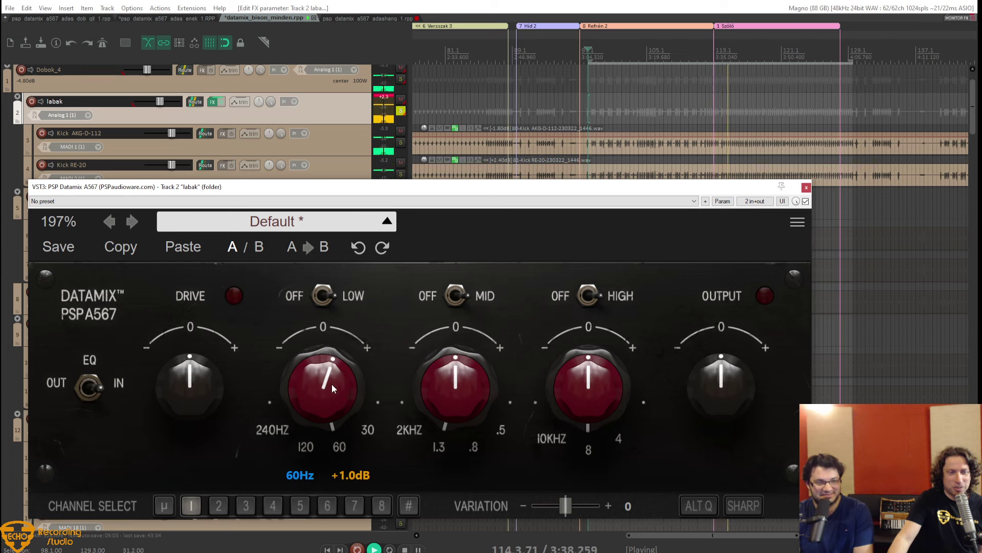
Set the Mid band to 0.50 kHz with a gain of -3.0 dB.
{"action": "mouse_move", "coordinate": [416, 400]}
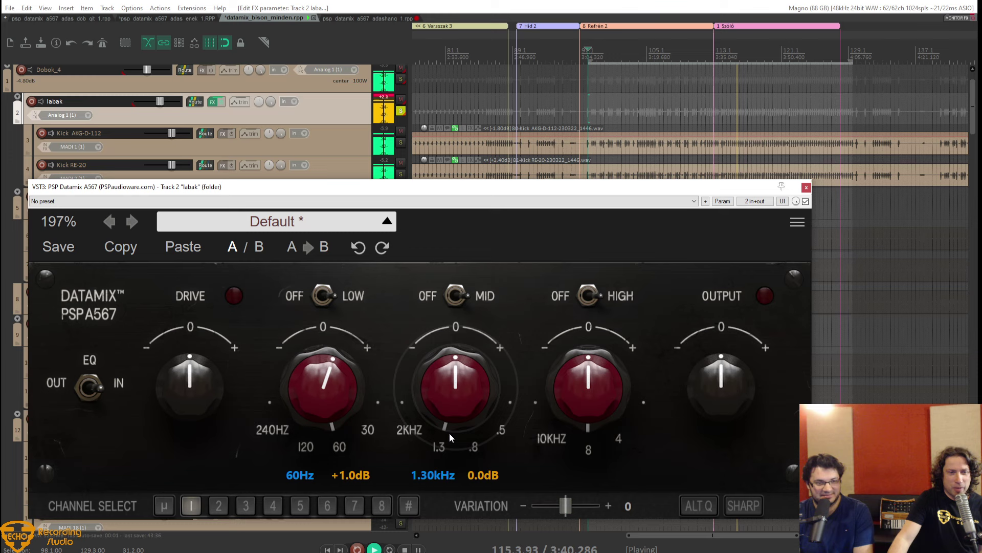
{"action": "left_click", "coordinate": [500, 432]}
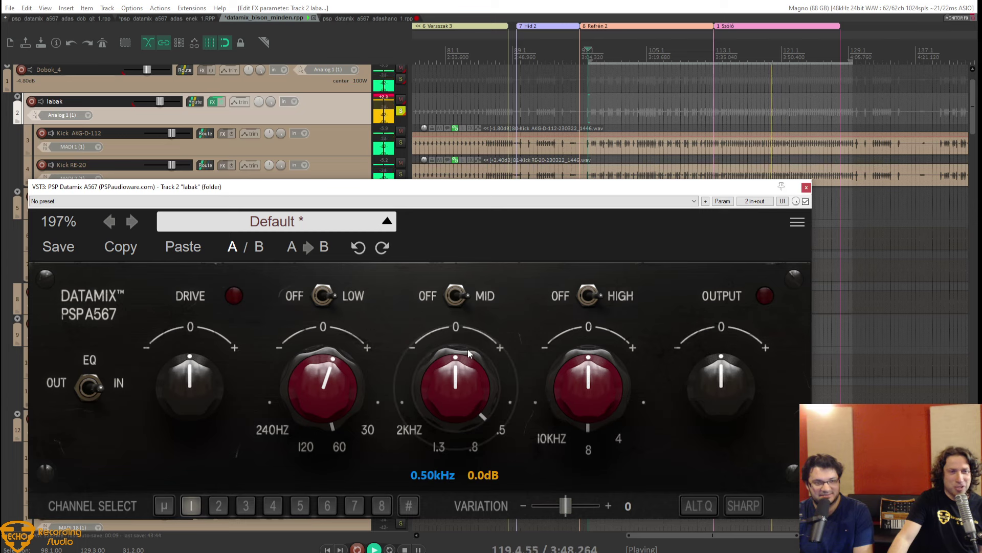
{"action": "left_click_drag", "start_coordinate": [460, 381], "coordinate": [456, 416]}
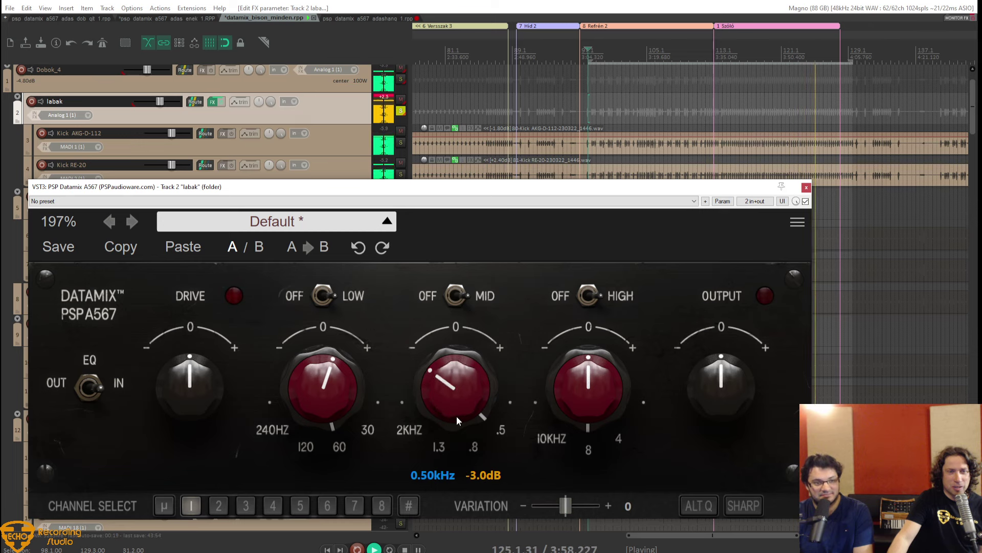
Set the High band to 4.0 kHz with +4.9 dB of gain, and lower the output to -2.8 dB.
{"action": "mouse_move", "coordinate": [573, 369]}
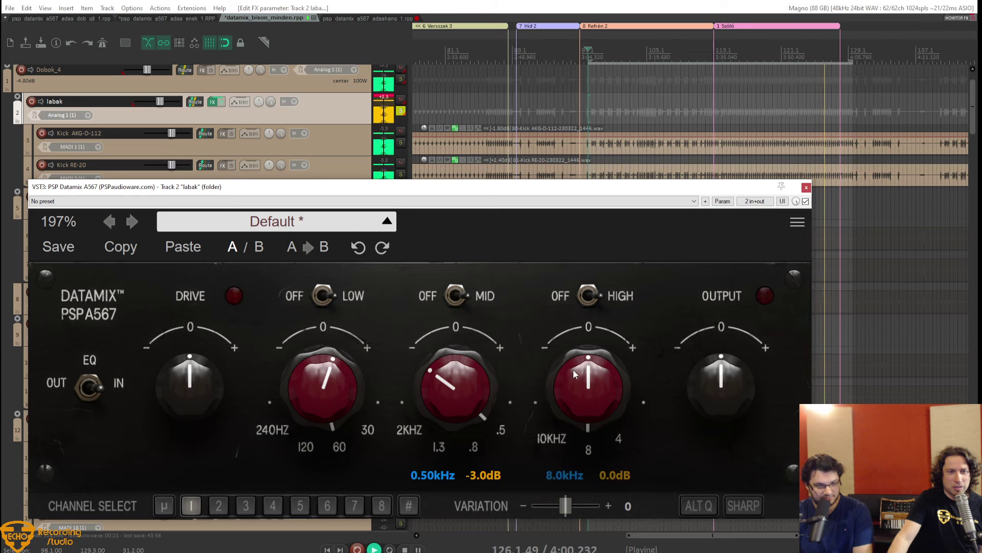
{"action": "left_click_drag", "start_coordinate": [593, 437], "coordinate": [616, 439]}
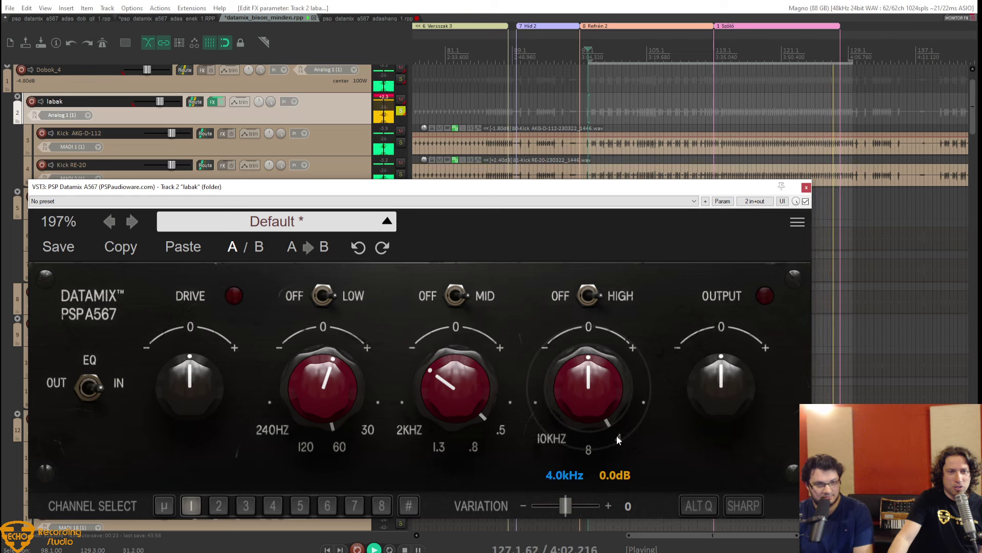
{"action": "left_click_drag", "start_coordinate": [595, 379], "coordinate": [595, 324]}
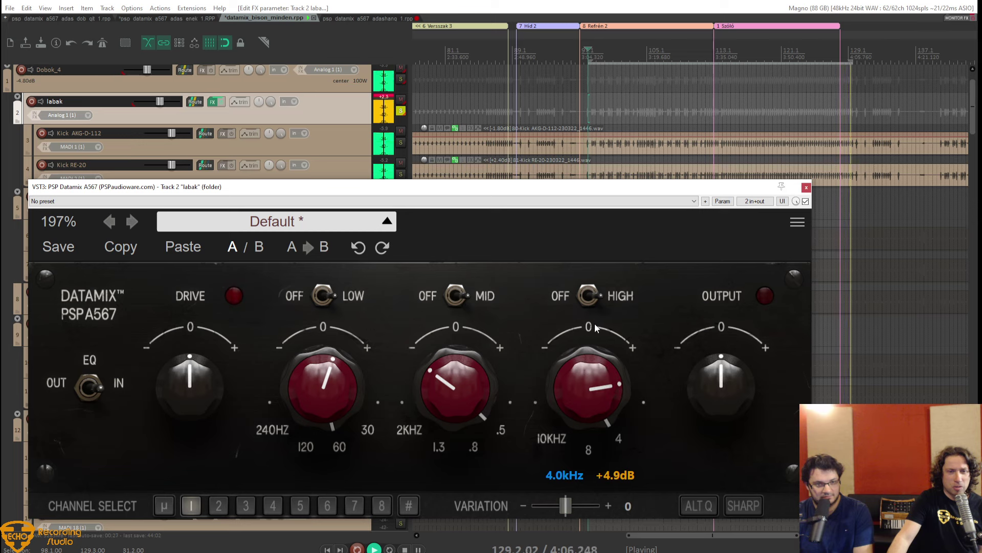
{"action": "left_click_drag", "start_coordinate": [724, 376], "coordinate": [723, 389]}
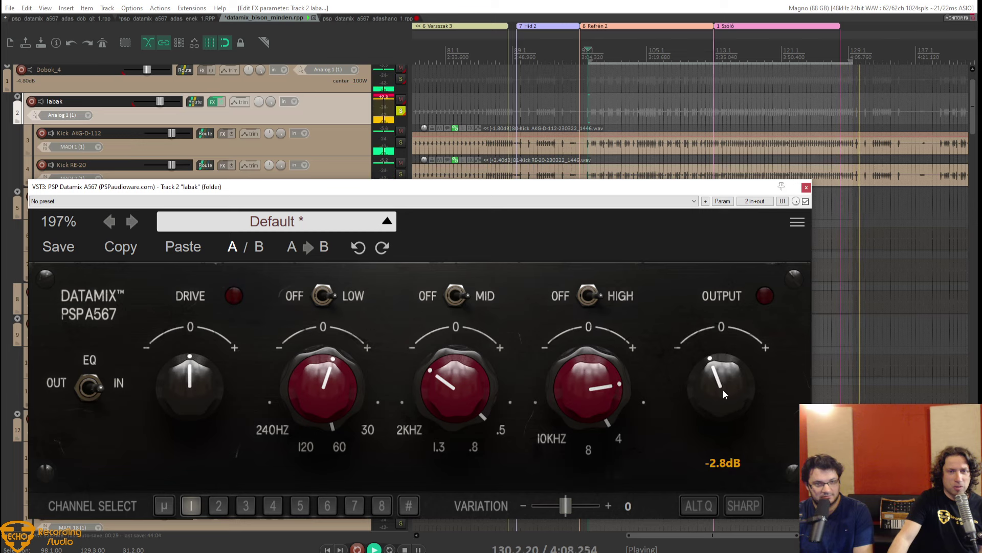
Restart playback from 98.1.00 and compare the kick sound with the equalizer switched out and back in.
{"action": "left_click", "coordinate": [592, 101]}
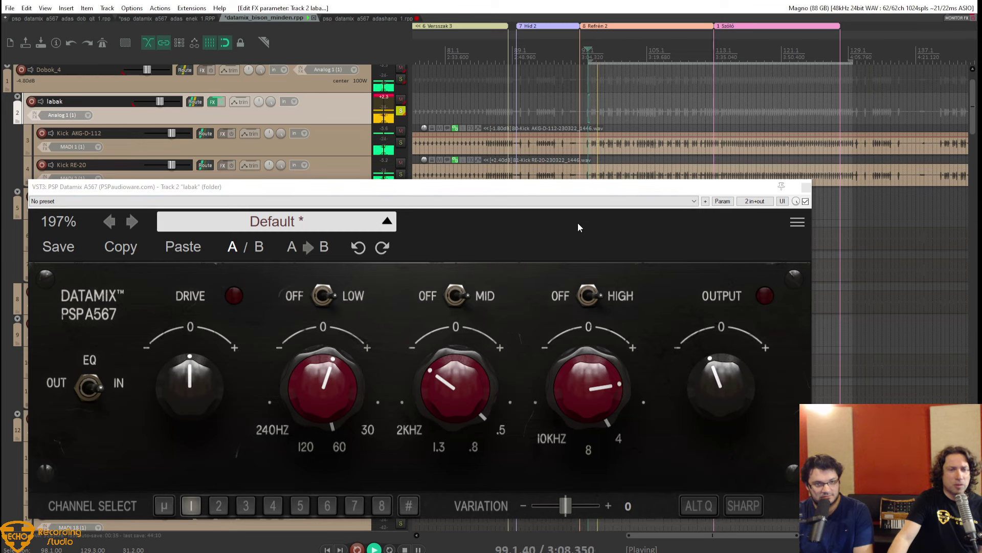
{"action": "left_click", "coordinate": [87, 391]}
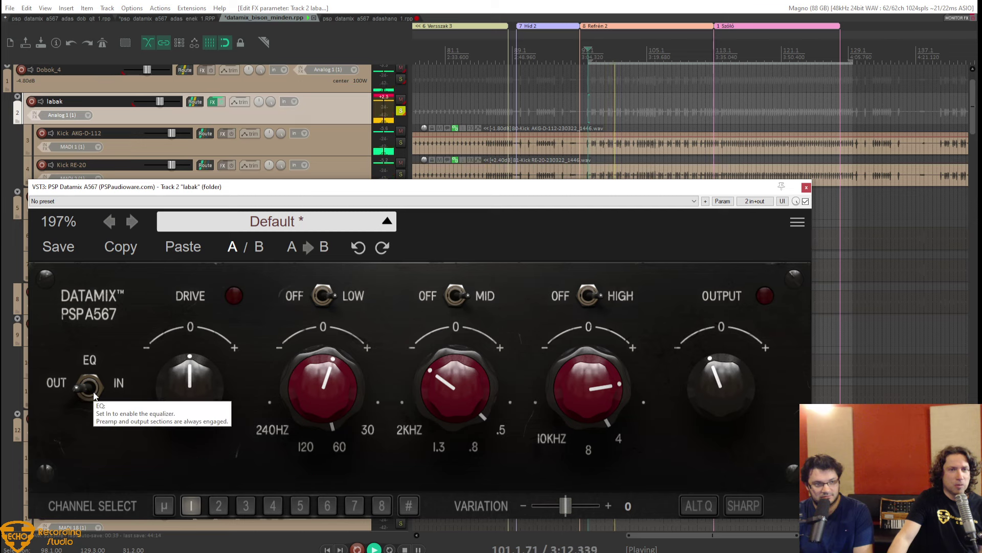
{"action": "left_click", "coordinate": [94, 393]}
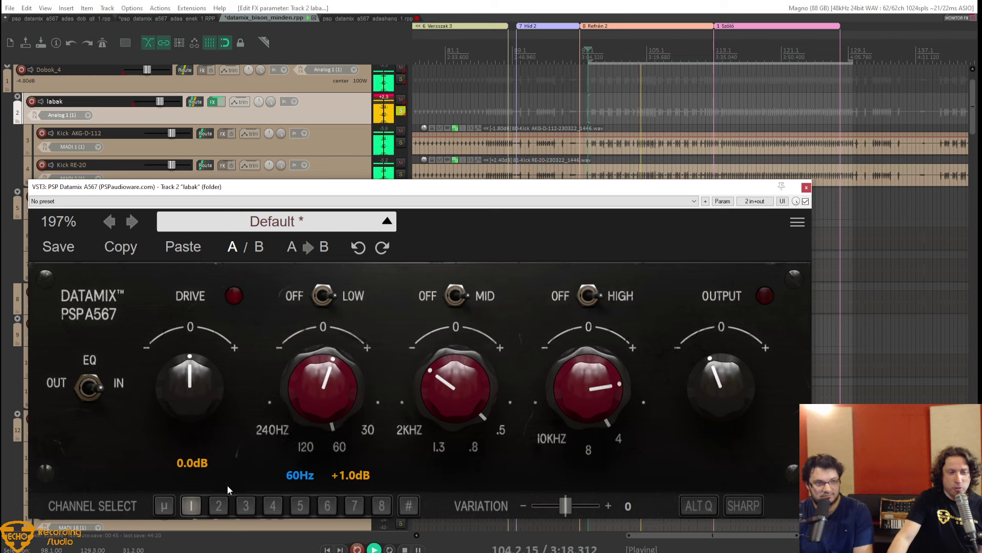
Audition console channels 3, 4 and 1, and select the µ reference channel.
{"action": "left_click", "coordinate": [247, 506]}
{"action": "left_click", "coordinate": [272, 505]}
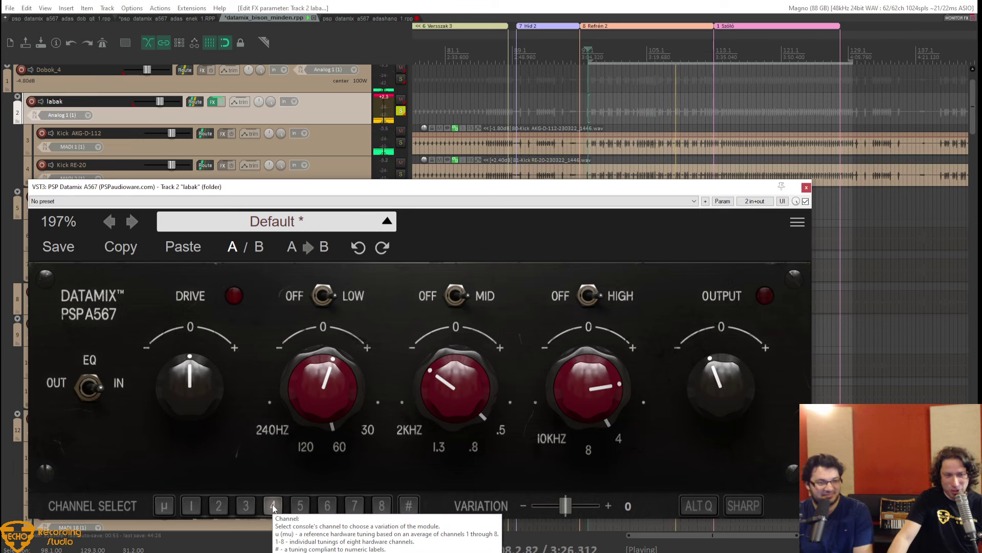
{"action": "left_click", "coordinate": [195, 506]}
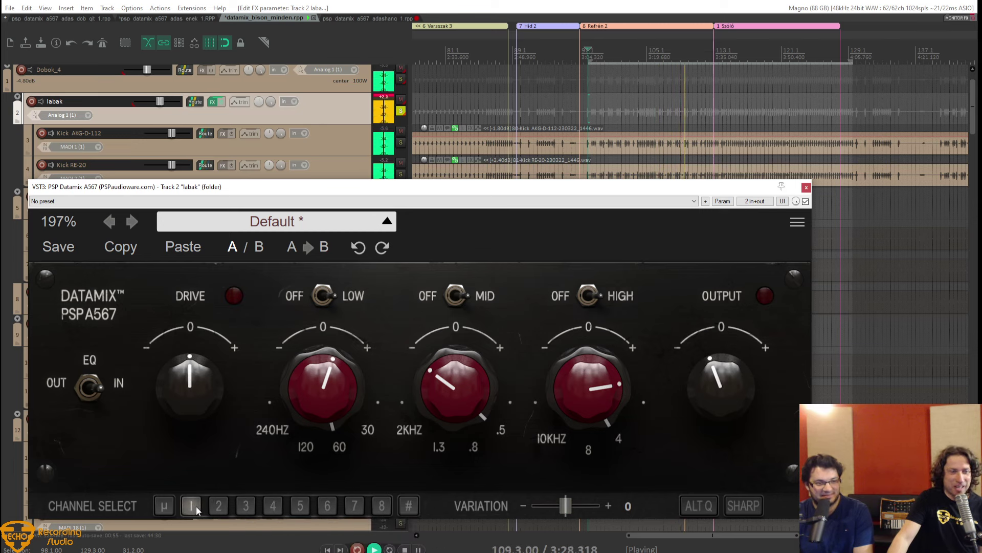
{"action": "left_click", "coordinate": [167, 506]}
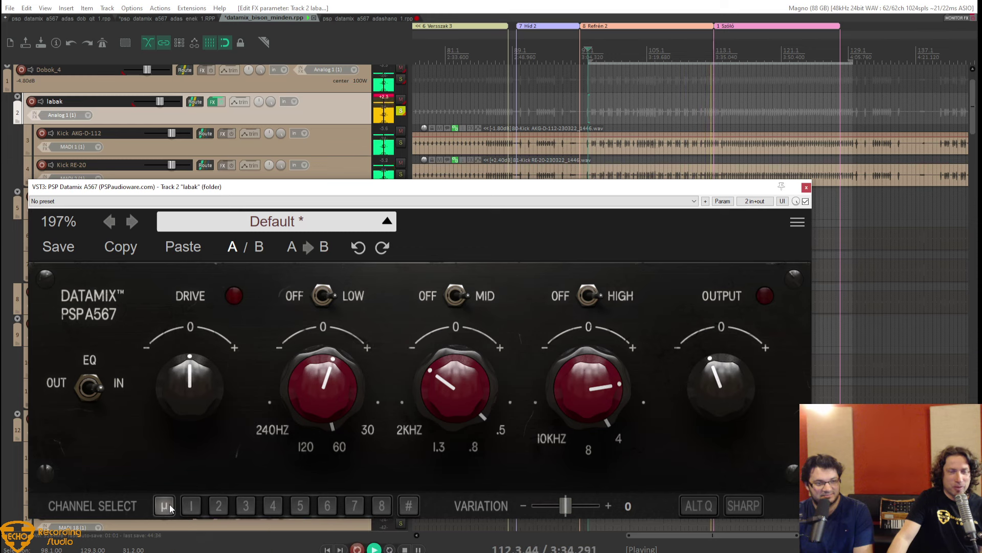
Try the Drive control at +9.0 dB and +7.9 dB, and reset it to 0.0 dB.
{"action": "mouse_move", "coordinate": [197, 407]}
{"action": "left_click_drag", "start_coordinate": [195, 388], "coordinate": [217, 306]}
{"action": "left_click_drag", "start_coordinate": [210, 423], "coordinate": [219, 469]}
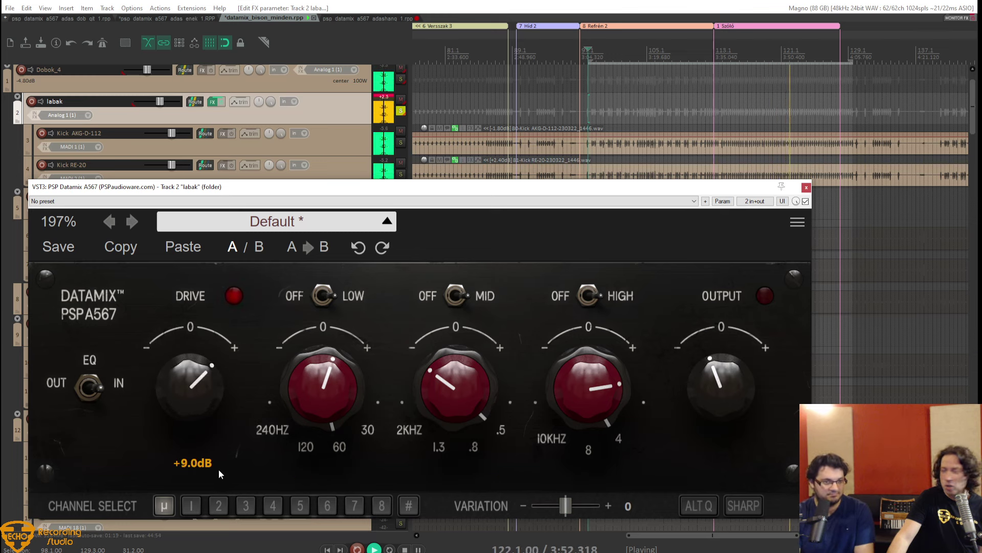
{"action": "mouse_move", "coordinate": [185, 397]}
{"action": "left_mouse_down"}
{"action": "mouse_move", "coordinate": [189, 372]}
{"action": "mouse_move", "coordinate": [165, 486]}
{"action": "mouse_move", "coordinate": [176, 316]}
{"action": "mouse_move", "coordinate": [177, 384]}
{"action": "left_mouse_up"}
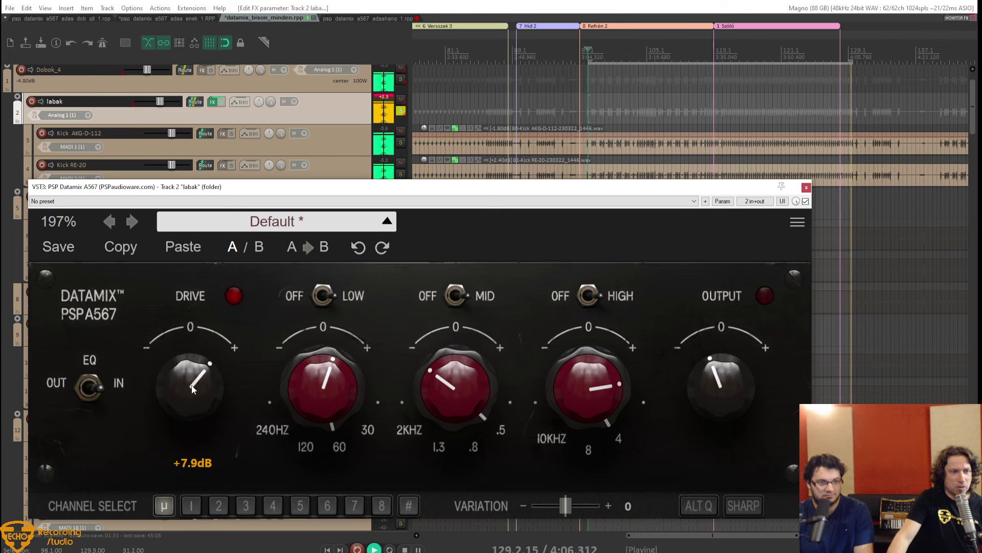
{"action": "double_click", "coordinate": [192, 384]}
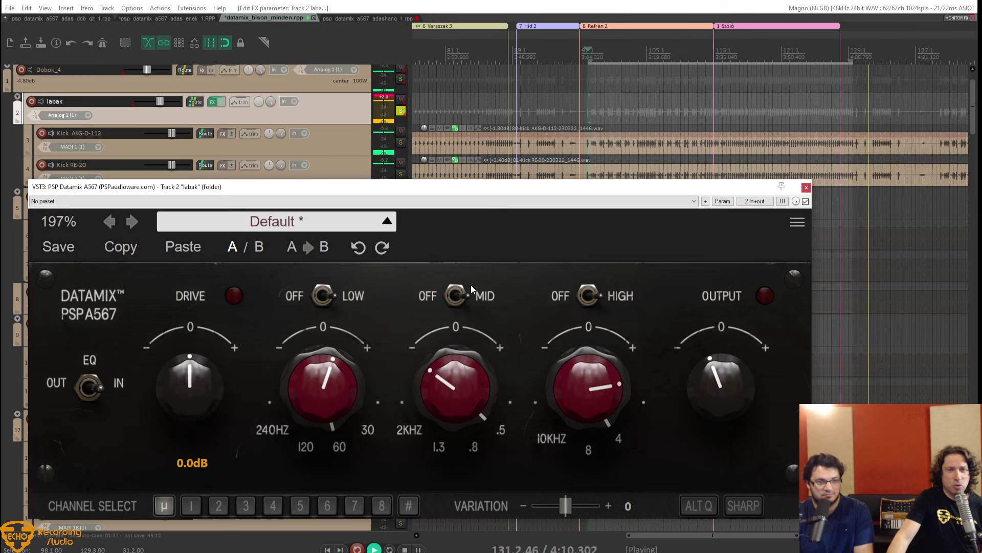
Stop playback with the edit cursor at 114.3.00 and unsolo the labak folder track.
{"action": "left_click_drag", "start_coordinate": [732, 115], "coordinate": [728, 115]}
{"action": "left_click", "coordinate": [727, 115]}
{"action": "key", "text": "space"}
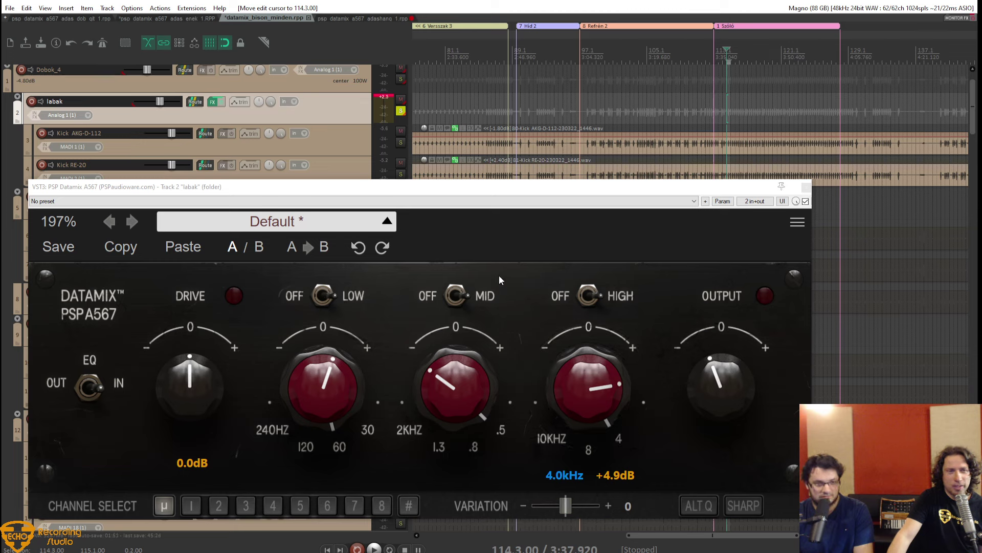
{"action": "left_click", "coordinate": [401, 111]}
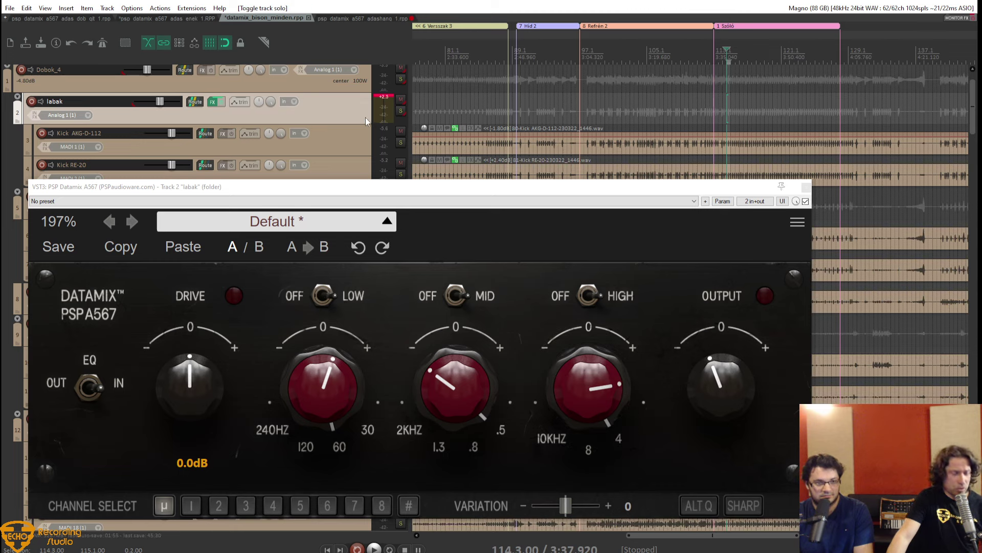
Solo the Overhead folder track and play it from 98.1.00.
{"action": "scroll", "coordinate": [360, 118], "scroll_direction": "down", "scroll_amount": 5}
{"action": "scroll", "coordinate": [360, 115], "scroll_direction": "down", "scroll_amount": 5}
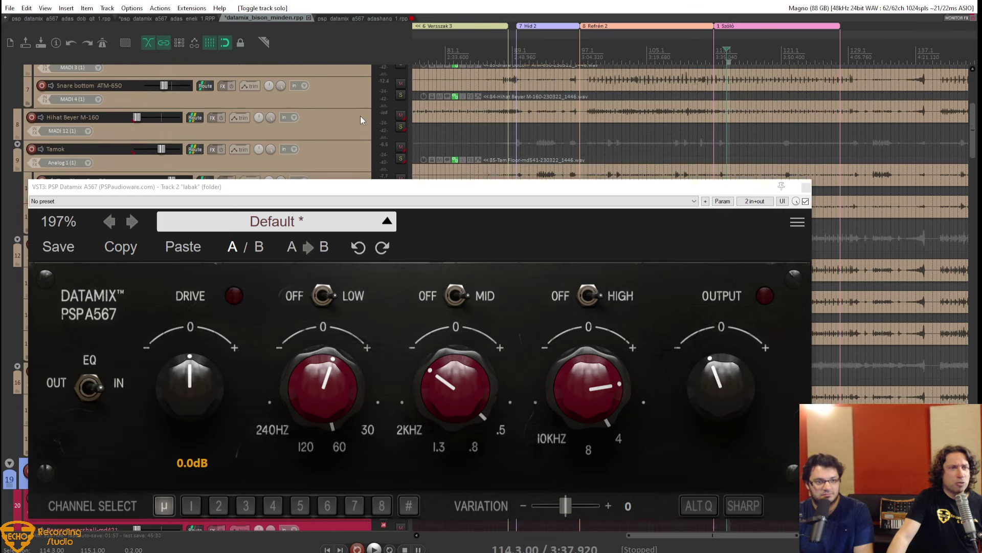
{"action": "scroll", "coordinate": [361, 116], "scroll_direction": "down", "scroll_amount": 1}
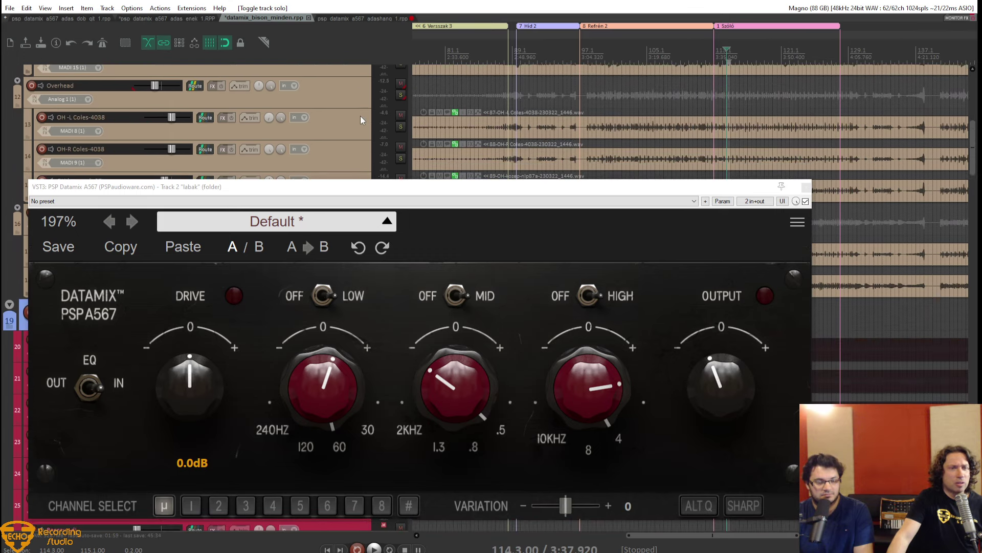
{"action": "left_click", "coordinate": [401, 95]}
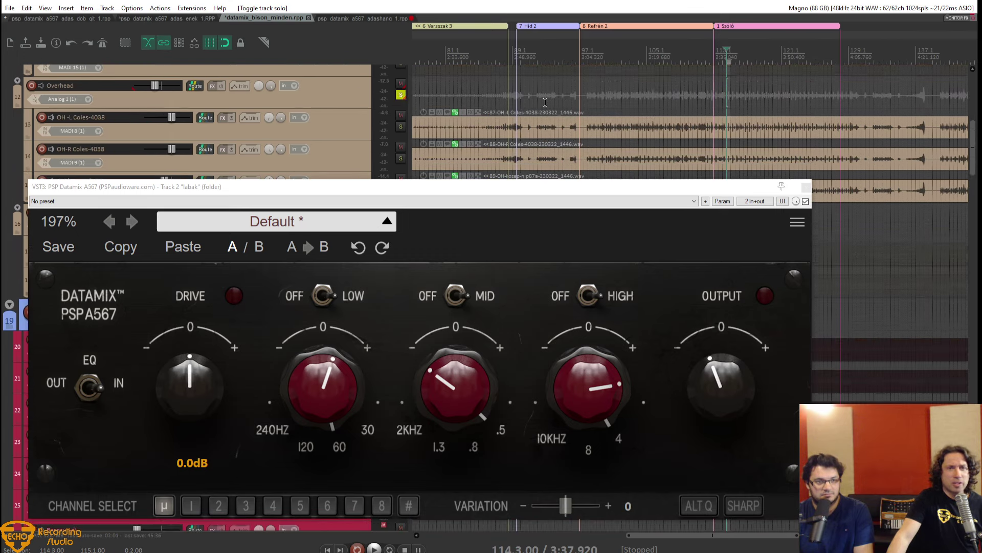
{"action": "left_click", "coordinate": [588, 105]}
{"action": "key", "text": "space"}
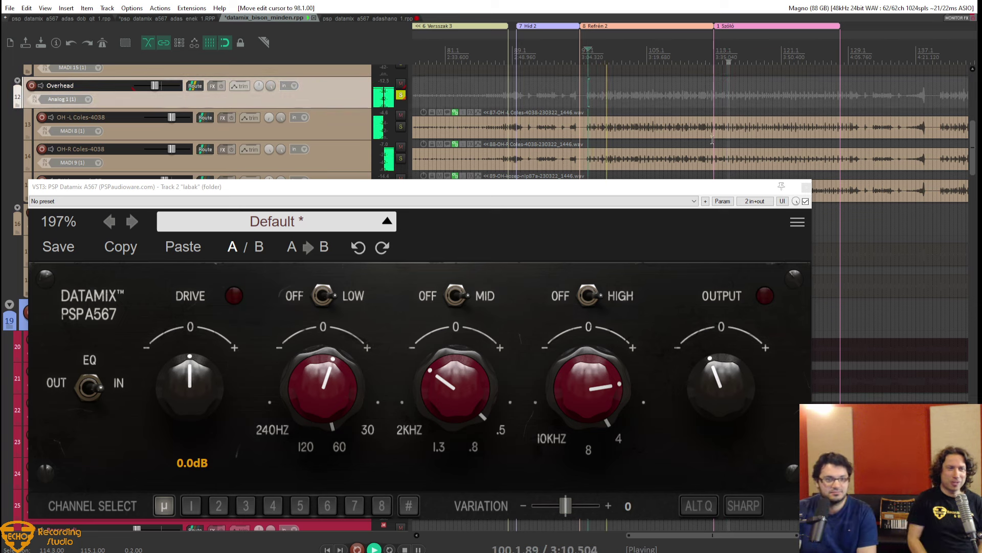
Close the labak track's equalizer window and add the recently used VST3 PSP Datamix A567 to the Overhead folder track.
{"action": "left_click", "coordinate": [807, 187]}
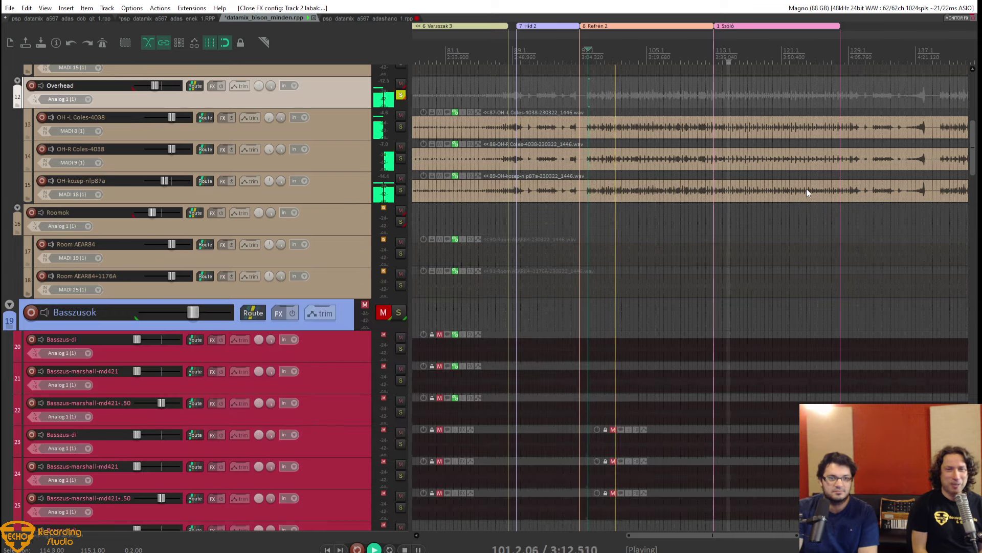
{"action": "left_click", "coordinate": [212, 86]}
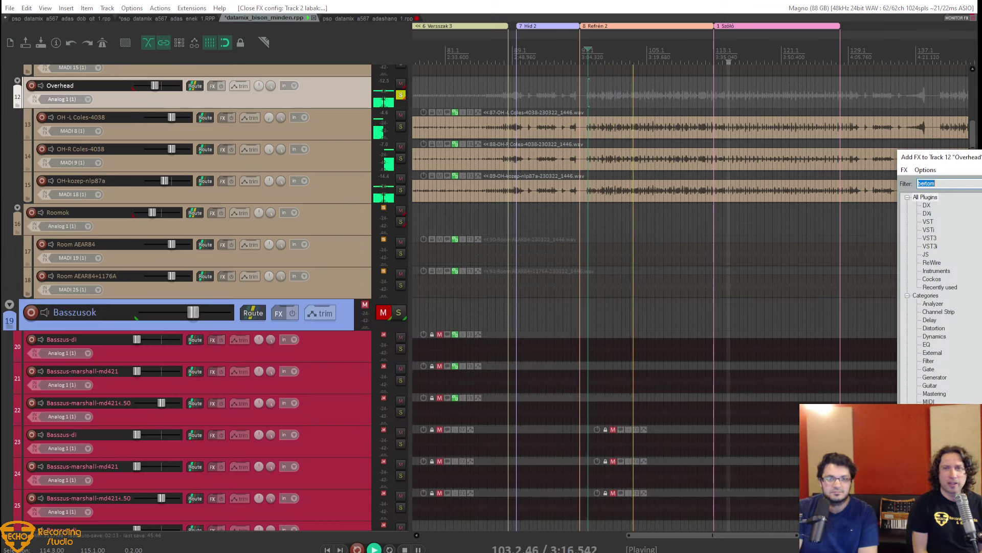
{"action": "key", "text": "Escape"}
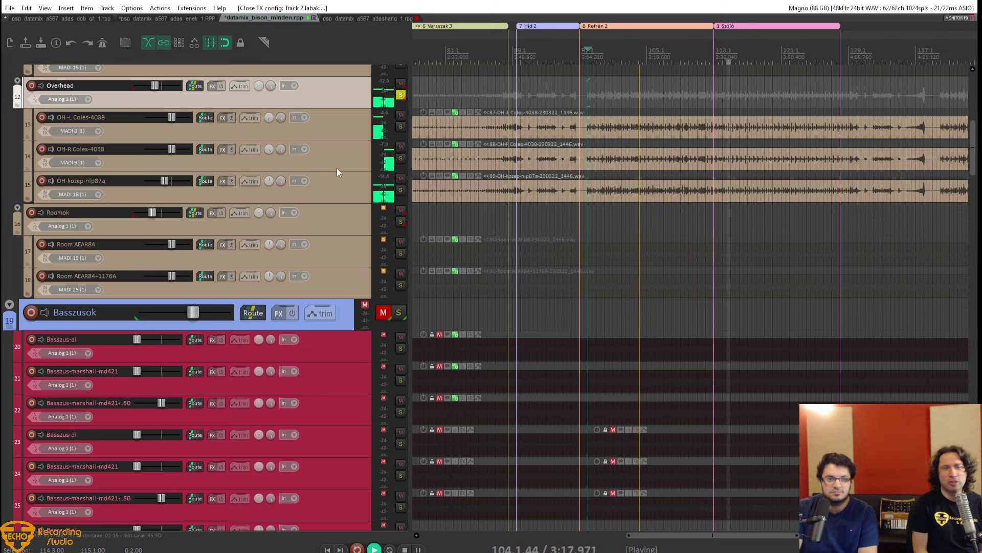
{"action": "right_click", "coordinate": [213, 87]}
{"action": "mouse_move", "coordinate": [241, 97]}
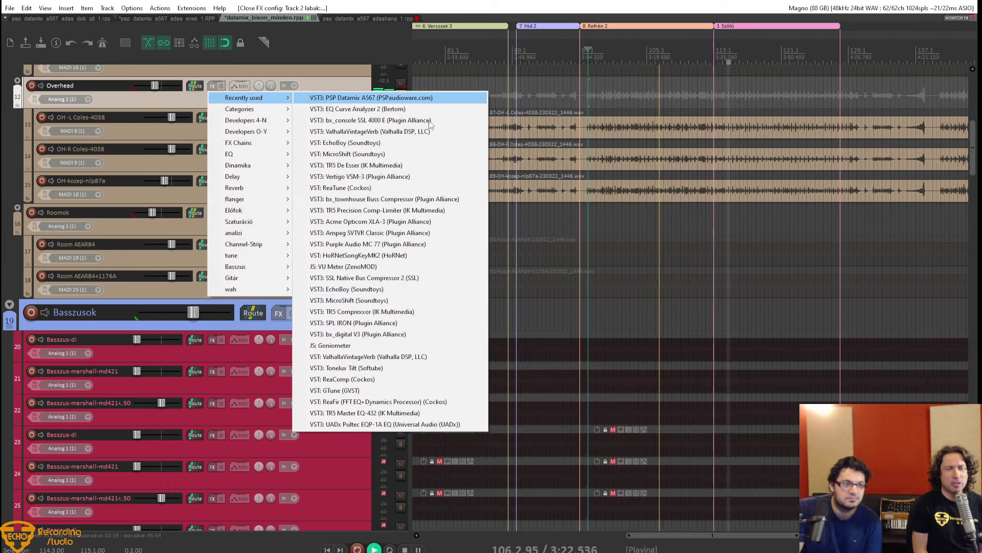
{"action": "left_click", "coordinate": [389, 97]}
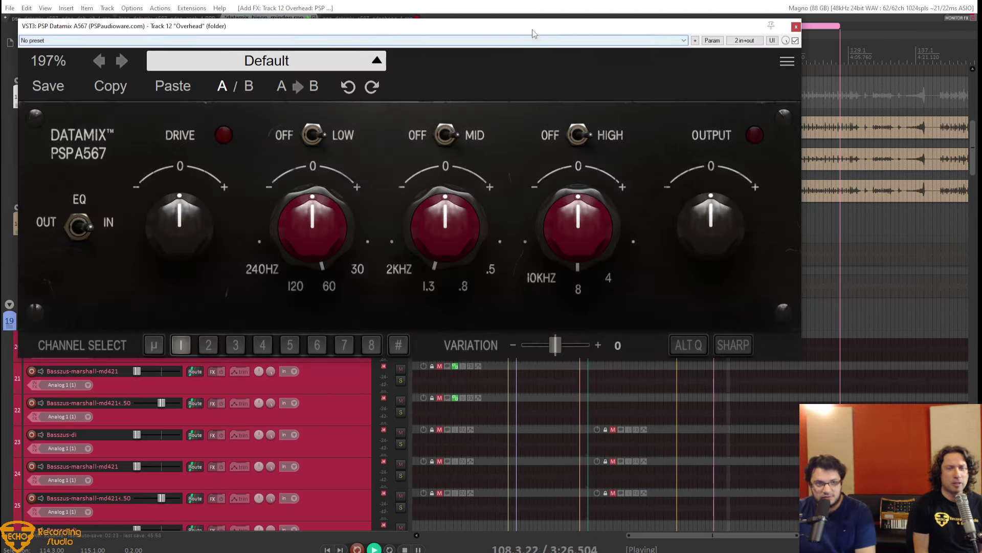
{"action": "left_click_drag", "start_coordinate": [532, 30], "coordinate": [576, 108]}
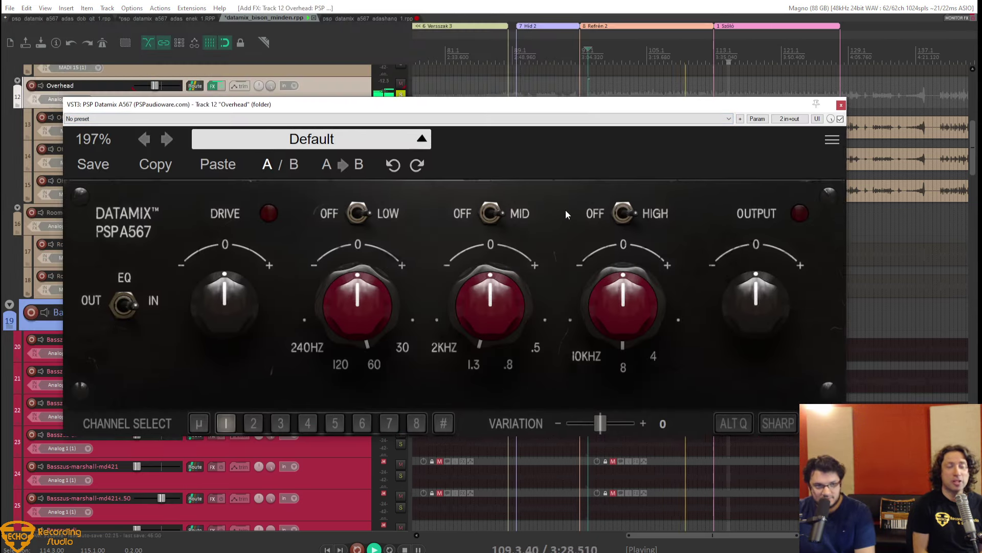
Audition the High band at +16.0 dB up to 14.0 kHz and set it to 11.2 kHz and +1.8 dB.
{"action": "mouse_move", "coordinate": [484, 336]}
{"action": "mouse_move", "coordinate": [415, 371]}
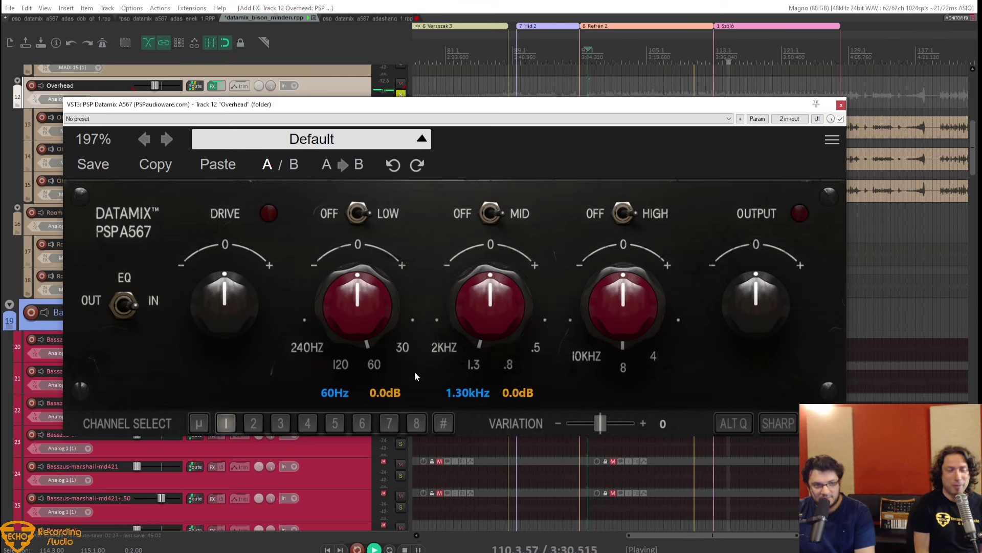
{"action": "mouse_move", "coordinate": [655, 355]}
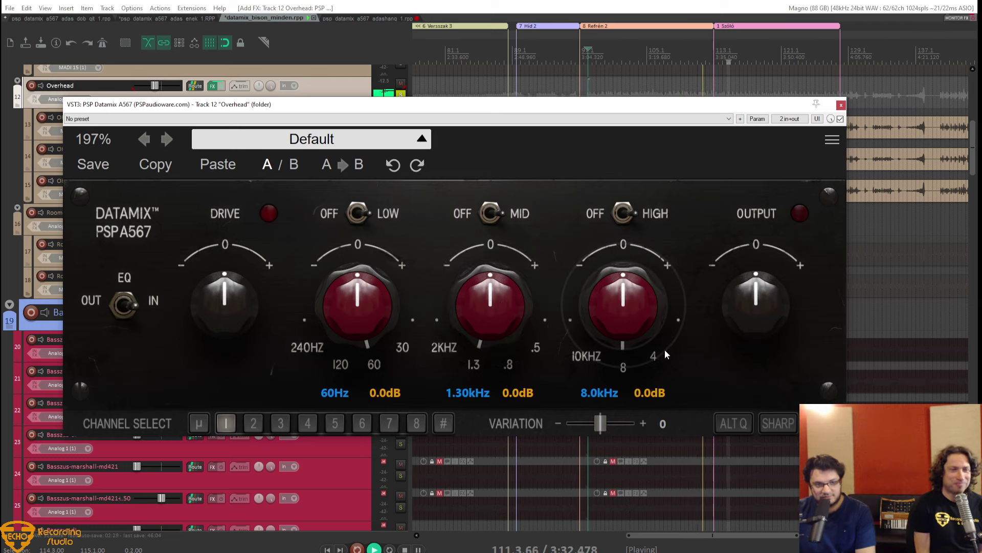
{"action": "left_click_drag", "start_coordinate": [631, 306], "coordinate": [662, 200]}
{"action": "left_click_drag", "start_coordinate": [636, 340], "coordinate": [668, 213]}
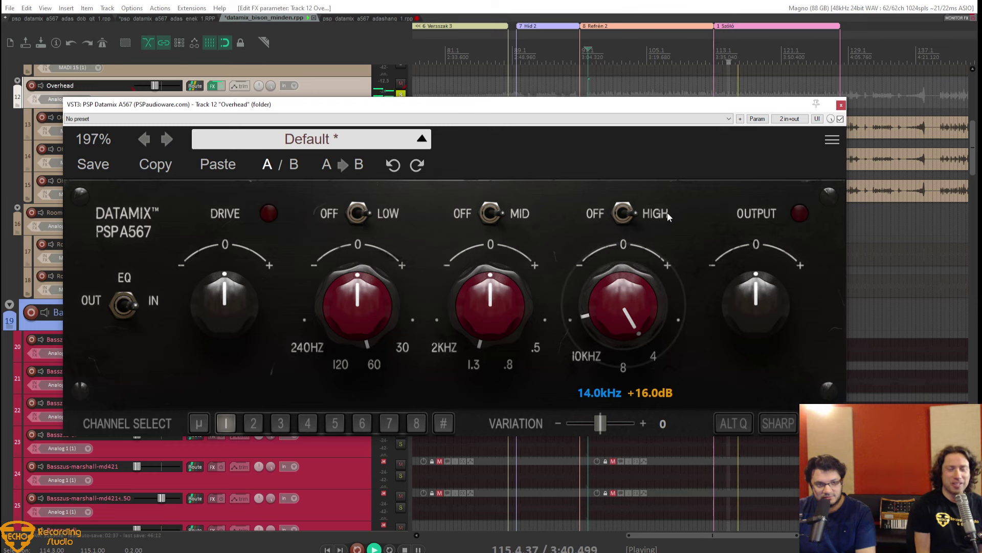
{"action": "left_click_drag", "start_coordinate": [667, 213], "coordinate": [668, 247]}
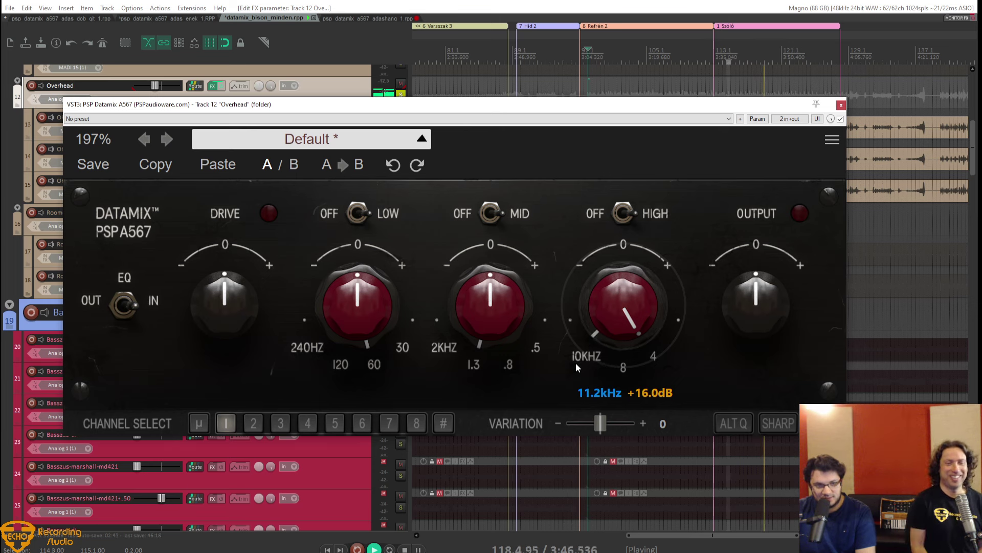
{"action": "left_click_drag", "start_coordinate": [638, 309], "coordinate": [638, 397]}
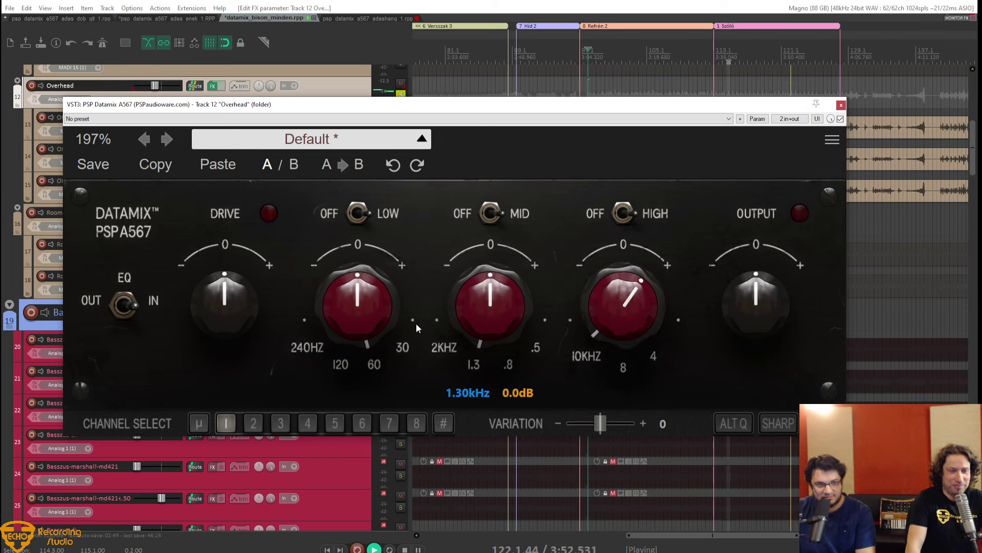
Set the Mid band to 0.50 kHz and -5.4 dB and the Low band to 21 Hz and +3.1 dB.
{"action": "left_click_drag", "start_coordinate": [515, 325], "coordinate": [508, 396]}
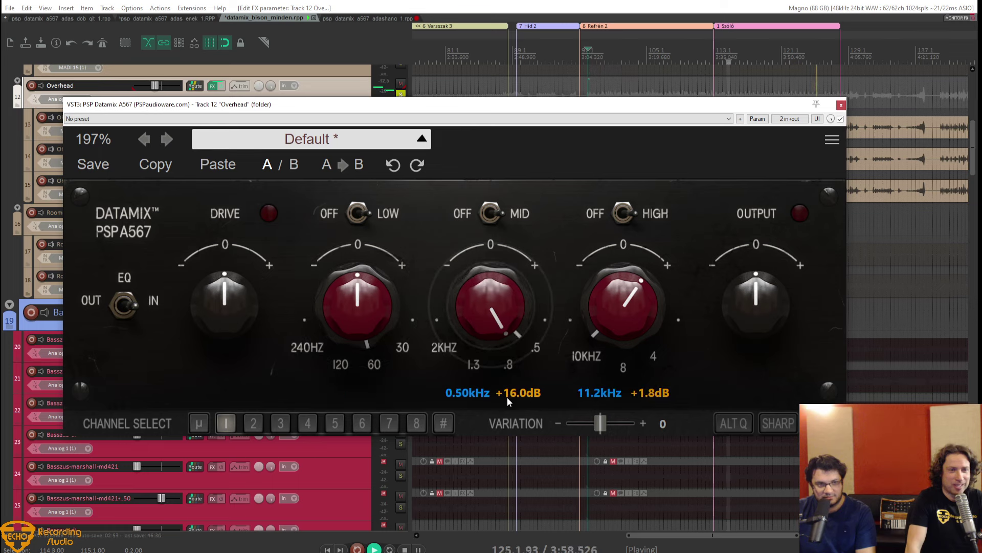
{"action": "left_click_drag", "start_coordinate": [502, 334], "coordinate": [502, 430]}
{"action": "left_click_drag", "start_coordinate": [363, 321], "coordinate": [403, 359]}
{"action": "left_click_drag", "start_coordinate": [377, 313], "coordinate": [380, 373]}
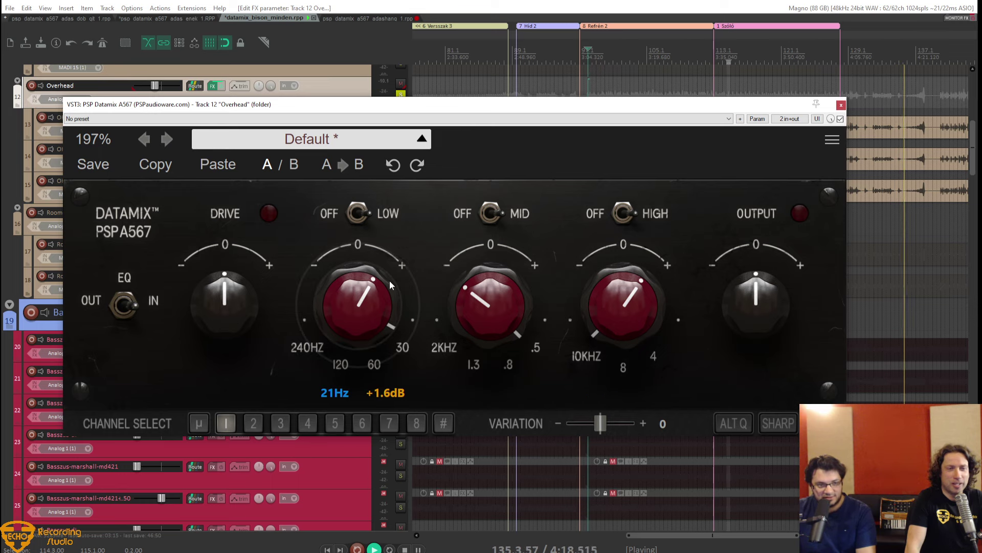
{"action": "left_click_drag", "start_coordinate": [361, 307], "coordinate": [361, 296]}
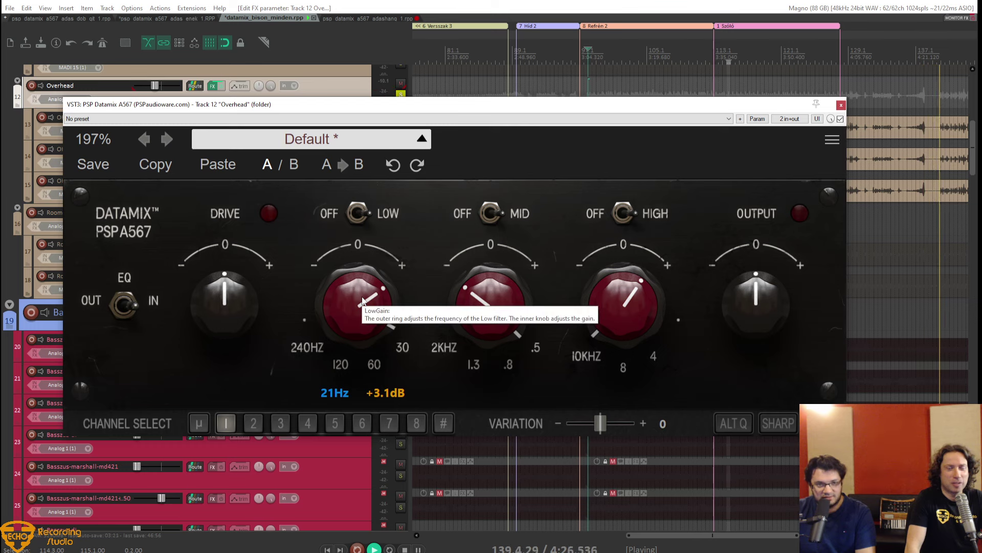
{"action": "left_click_drag", "start_coordinate": [448, 309], "coordinate": [518, 338]}
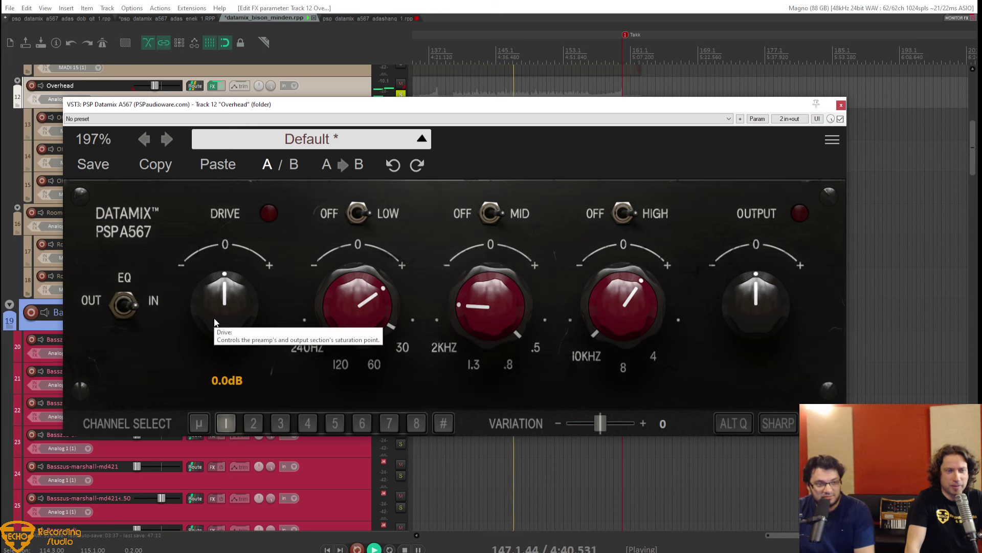
Try the Drive control on the overheads up to +23.8 dB and return it to 0.0 dB.
{"action": "left_click_drag", "start_coordinate": [220, 317], "coordinate": [235, 252]}
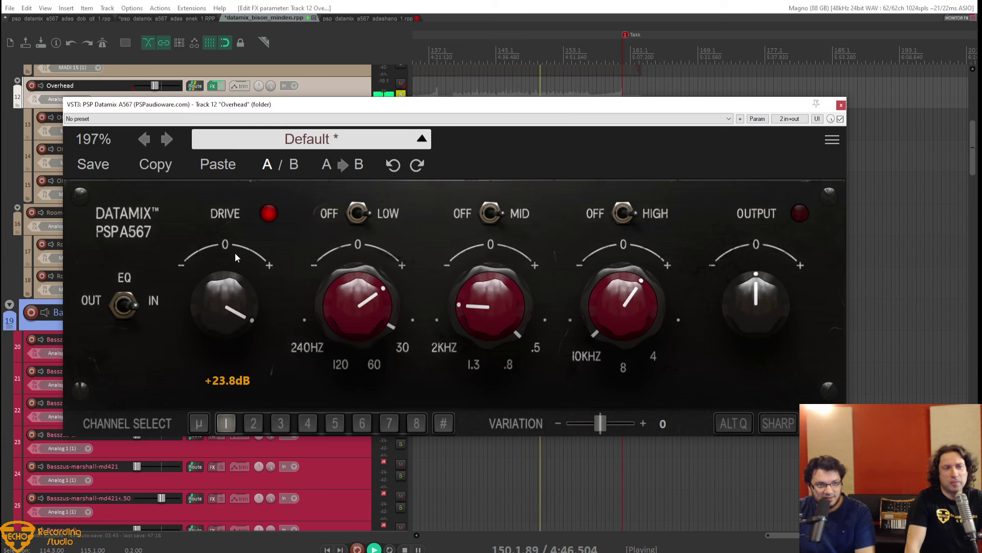
{"action": "left_click_drag", "start_coordinate": [234, 253], "coordinate": [232, 327]}
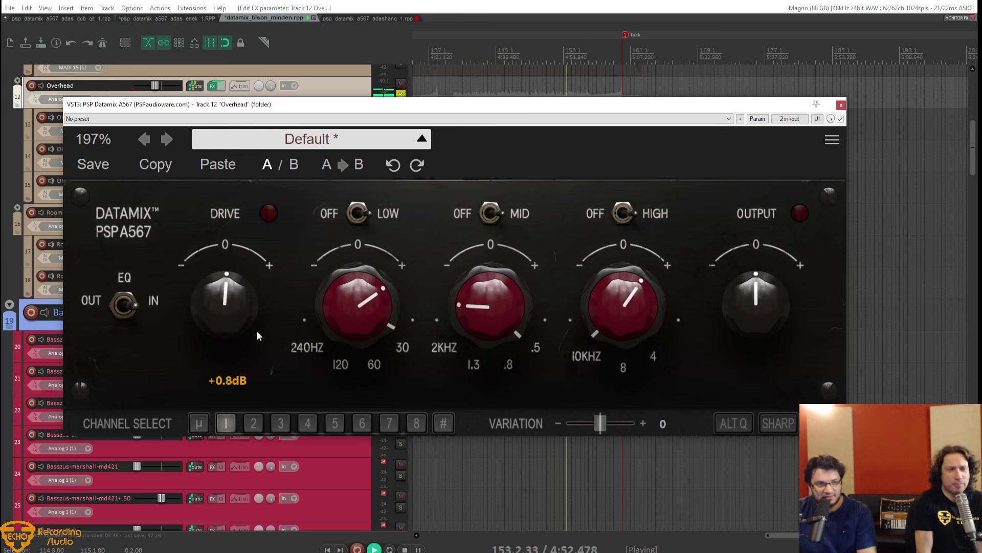
{"action": "left_click_drag", "start_coordinate": [229, 309], "coordinate": [229, 313]}
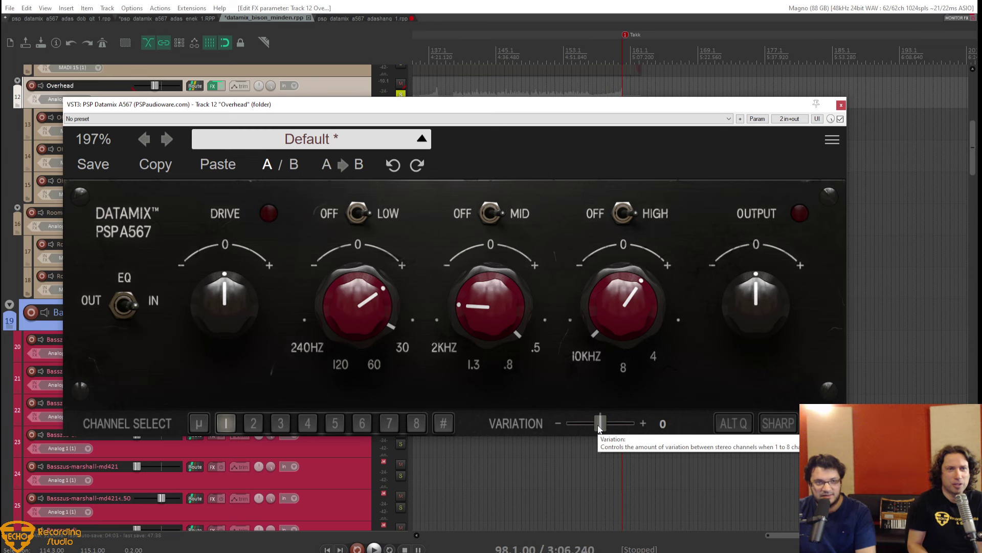
Play the overheads again from 98.1.00 and try Variation at +3 and -3, resetting it to 0.
{"action": "key", "text": "8"}
{"action": "mouse_move", "coordinate": [600, 427]}
{"action": "left_mouse_down"}
{"action": "mouse_move", "coordinate": [635, 425]}
{"action": "mouse_move", "coordinate": [598, 437]}
{"action": "left_mouse_up"}
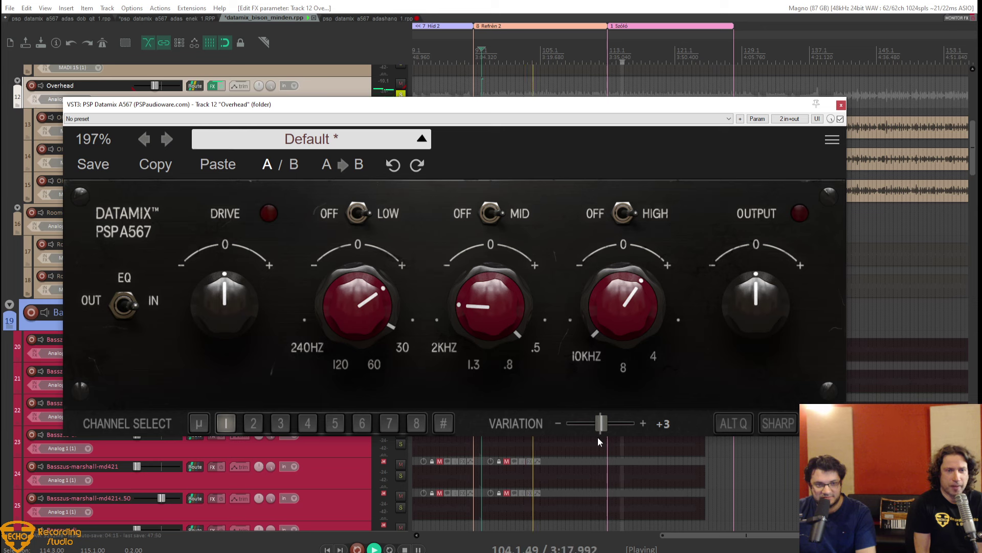
{"action": "mouse_move", "coordinate": [598, 437]}
{"action": "left_mouse_down"}
{"action": "mouse_move", "coordinate": [637, 432]}
{"action": "mouse_move", "coordinate": [596, 437]}
{"action": "left_mouse_up"}
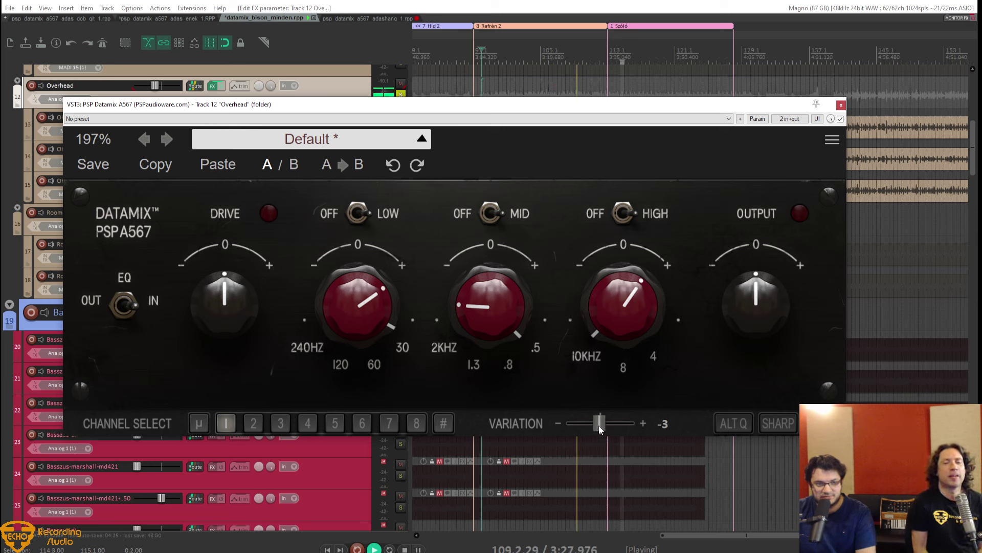
{"action": "double_click", "coordinate": [599, 426]}
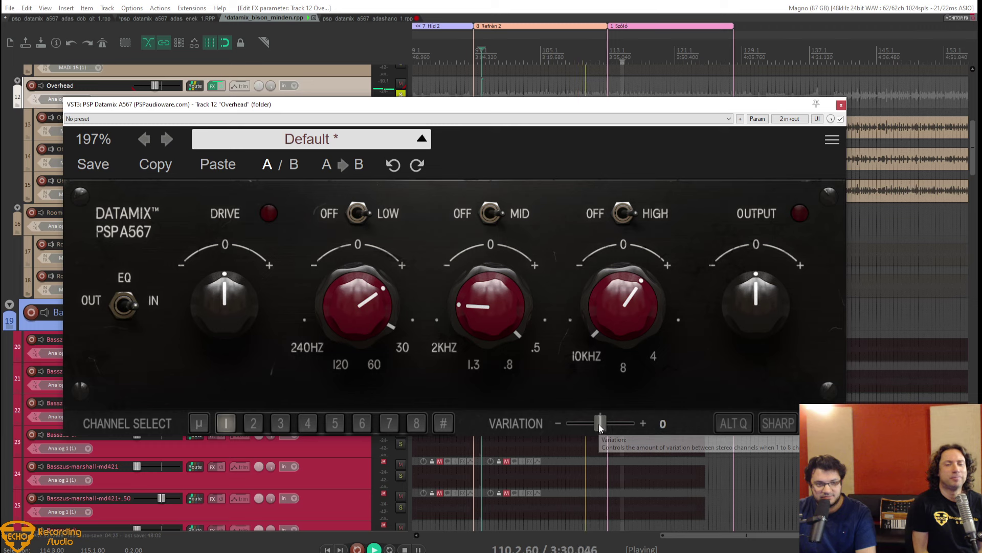
{"action": "mouse_move", "coordinate": [600, 427]}
{"action": "left_mouse_down"}
{"action": "mouse_move", "coordinate": [540, 431]}
{"action": "mouse_move", "coordinate": [598, 423]}
{"action": "left_mouse_up"}
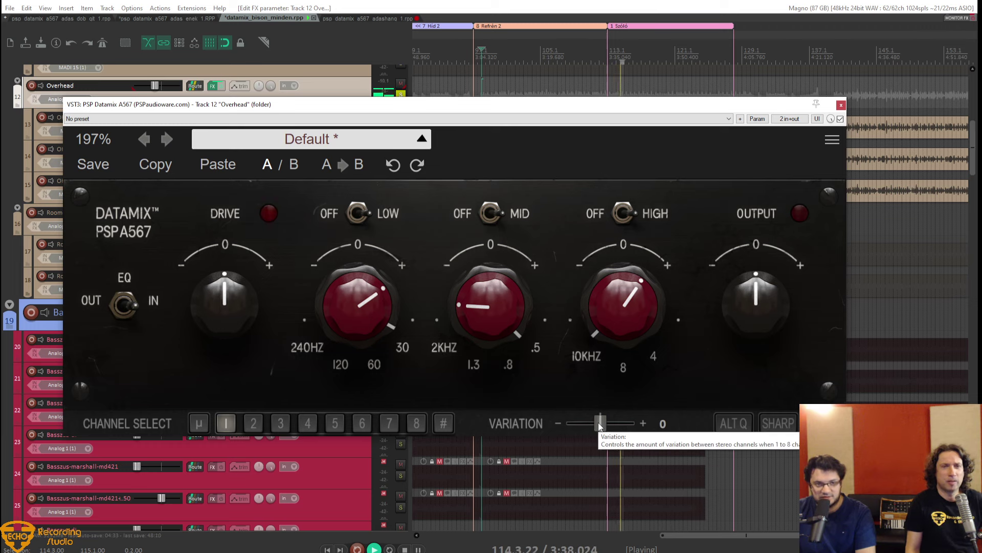
{"action": "mouse_move", "coordinate": [597, 422]}
{"action": "left_mouse_down"}
{"action": "mouse_move", "coordinate": [571, 432]}
{"action": "mouse_move", "coordinate": [600, 427]}
{"action": "left_mouse_up"}
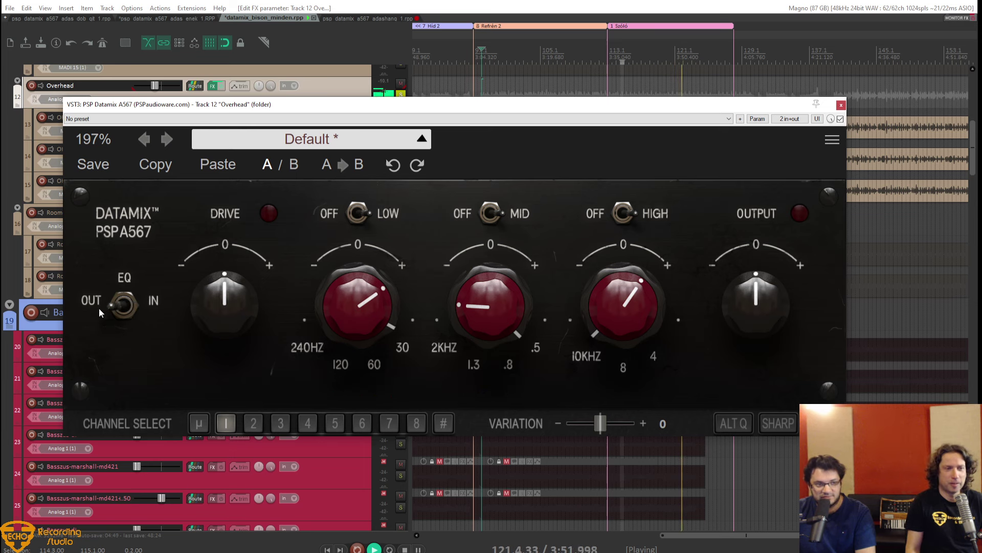
Compare the overheads with the EQ switched in and out, leaving it in, and test Variation before returning it to 0.
{"action": "left_click", "coordinate": [126, 306]}
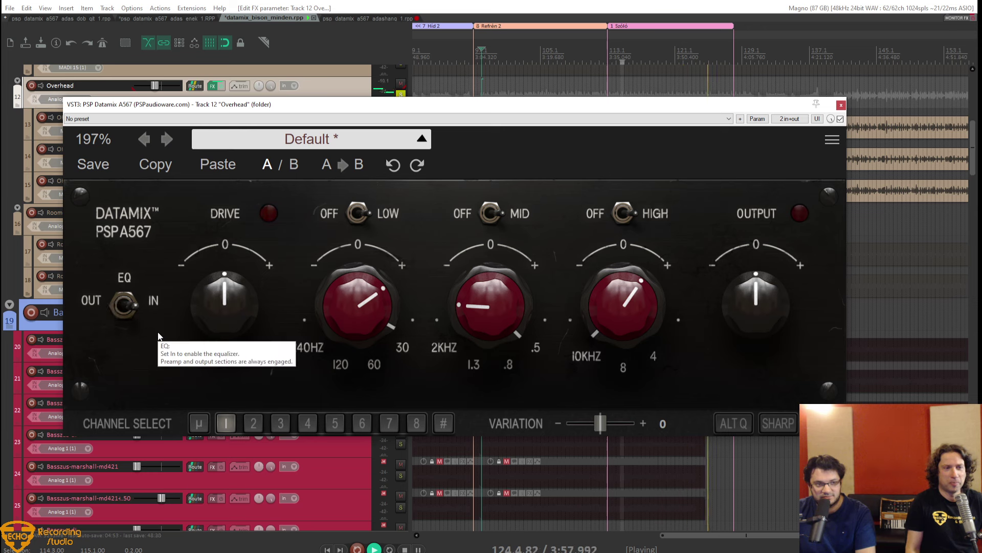
{"action": "left_click", "coordinate": [127, 313]}
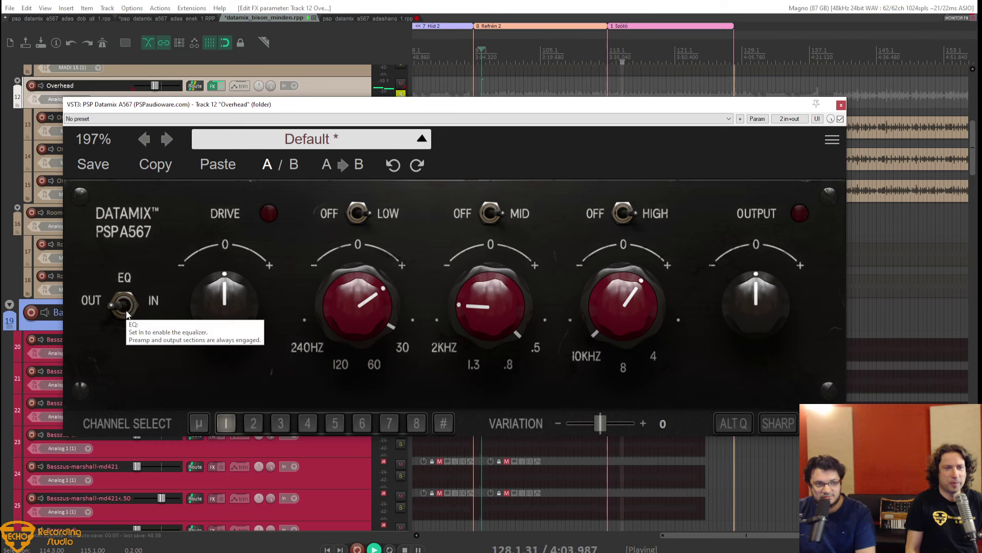
{"action": "left_click", "coordinate": [128, 310]}
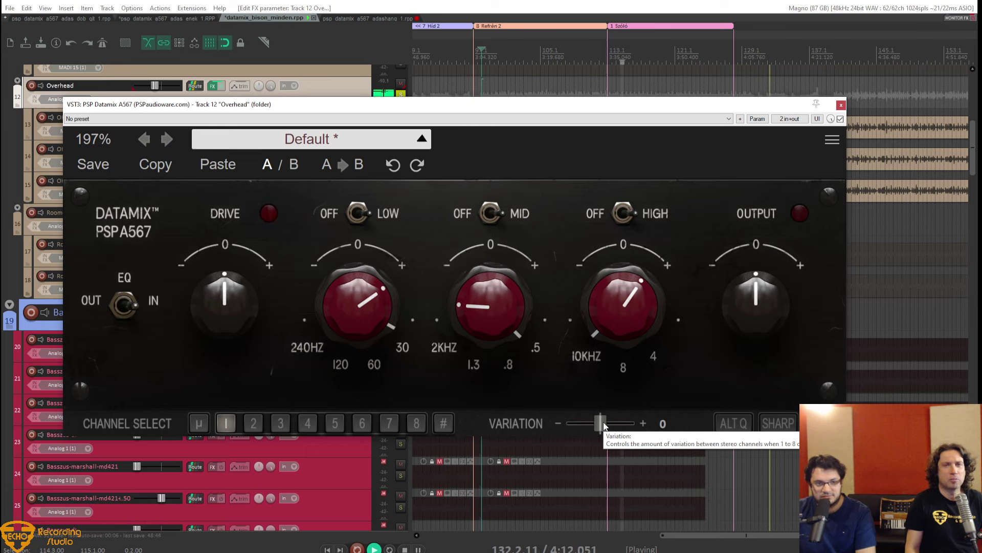
{"action": "mouse_move", "coordinate": [603, 421]}
{"action": "left_mouse_down"}
{"action": "mouse_move", "coordinate": [549, 435]}
{"action": "mouse_move", "coordinate": [600, 426]}
{"action": "left_mouse_up"}
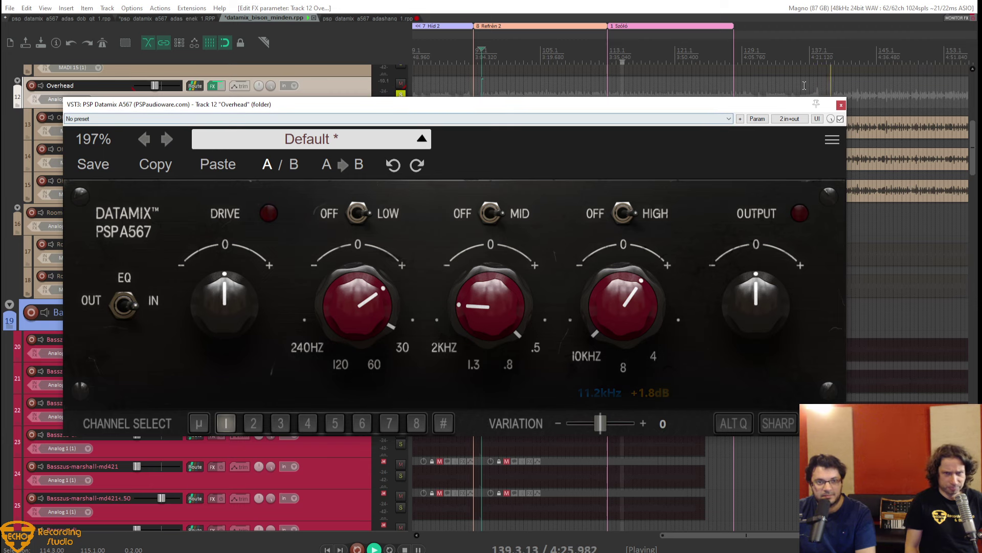
Close the Overhead track's equalizer window and unsolo the Overhead folder track.
{"action": "left_click", "coordinate": [840, 105]}
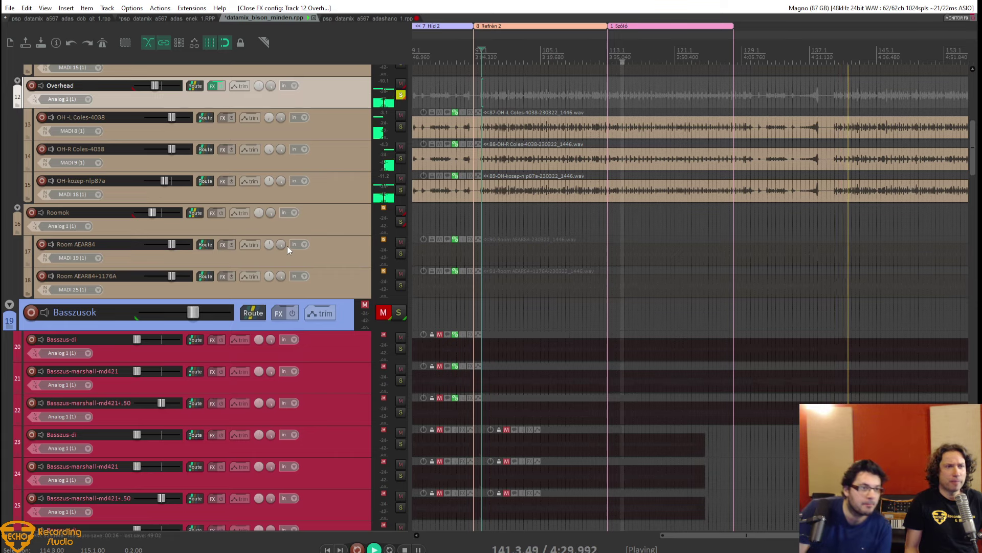
{"action": "scroll", "coordinate": [259, 155], "scroll_direction": "up", "scroll_amount": 1}
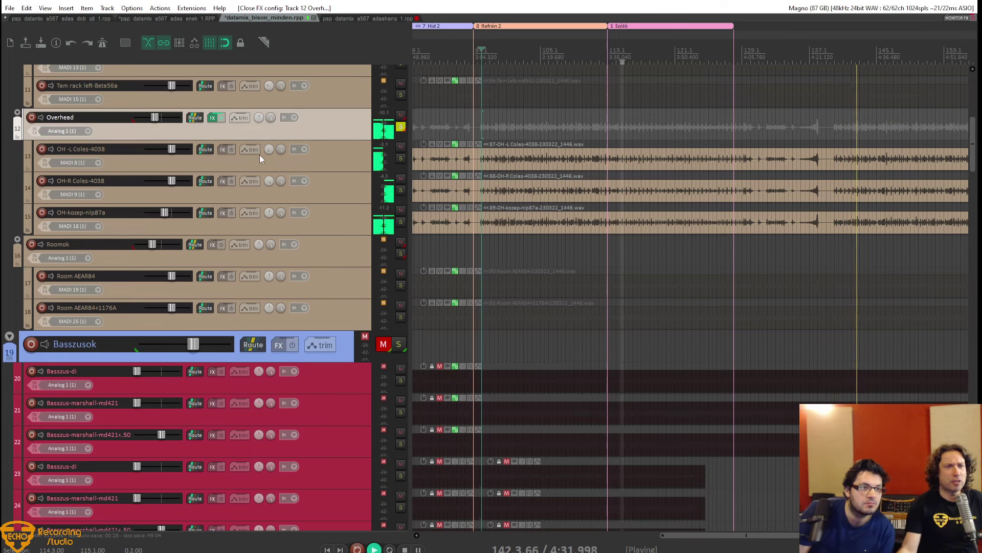
{"action": "left_click", "coordinate": [401, 127]}
{"action": "scroll", "coordinate": [333, 185], "scroll_direction": "up", "scroll_amount": 4}
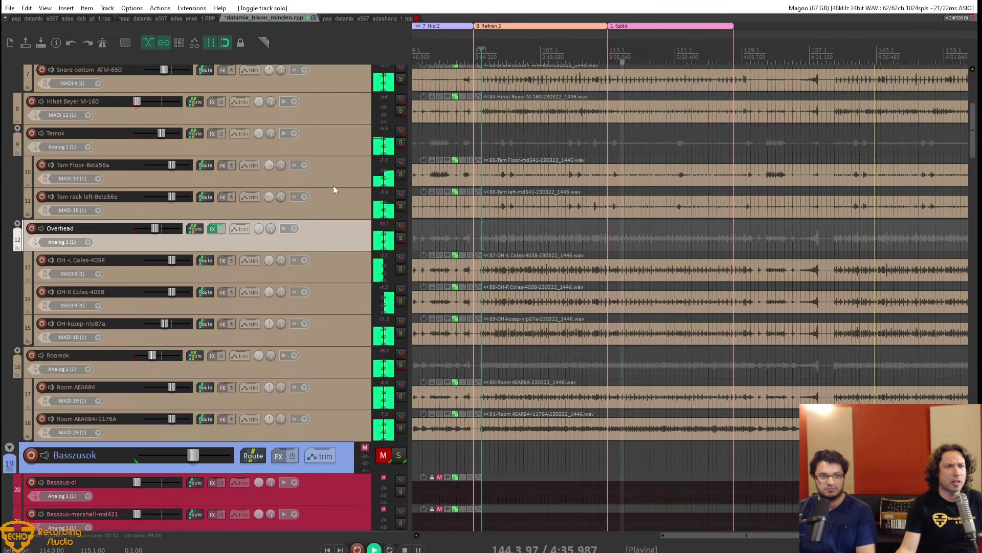
{"action": "scroll", "coordinate": [333, 185], "scroll_direction": "up", "scroll_amount": 4}
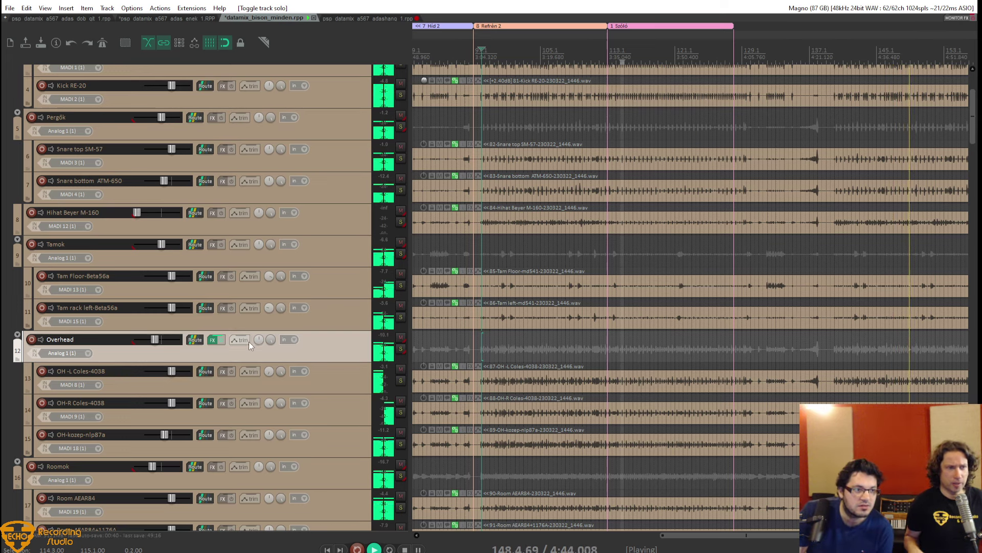
Bypass and re-enable the Overhead track's FX for comparison, and set its equalizer's Low gain to 0.0 dB.
{"action": "left_click", "coordinate": [221, 340]}
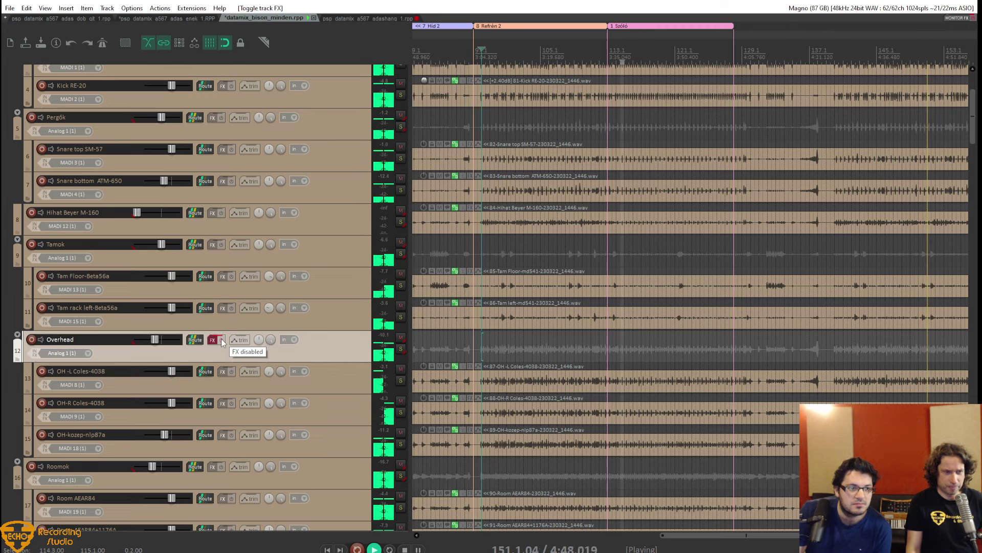
{"action": "left_click", "coordinate": [222, 340]}
{"action": "left_click", "coordinate": [212, 340]}
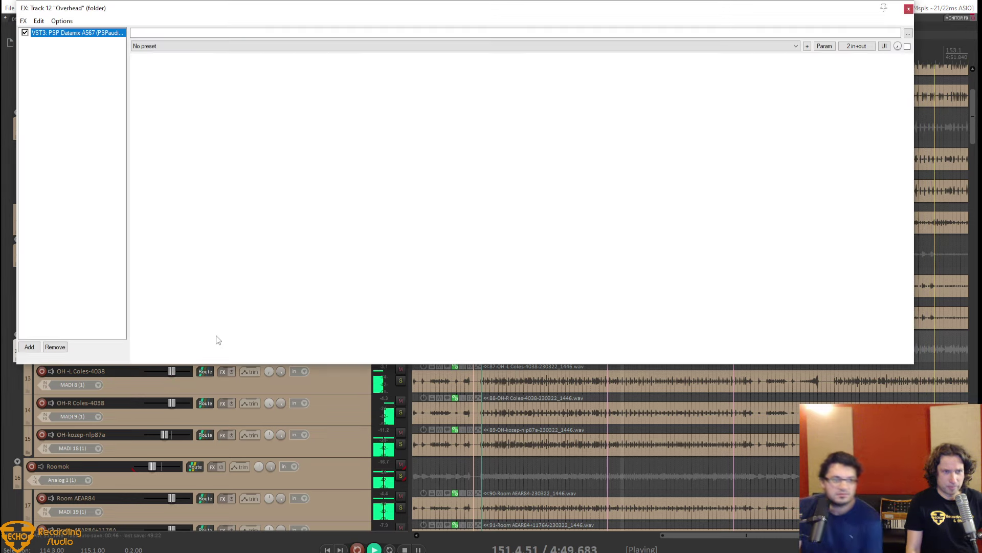
{"action": "left_click_drag", "start_coordinate": [450, 222], "coordinate": [448, 259]}
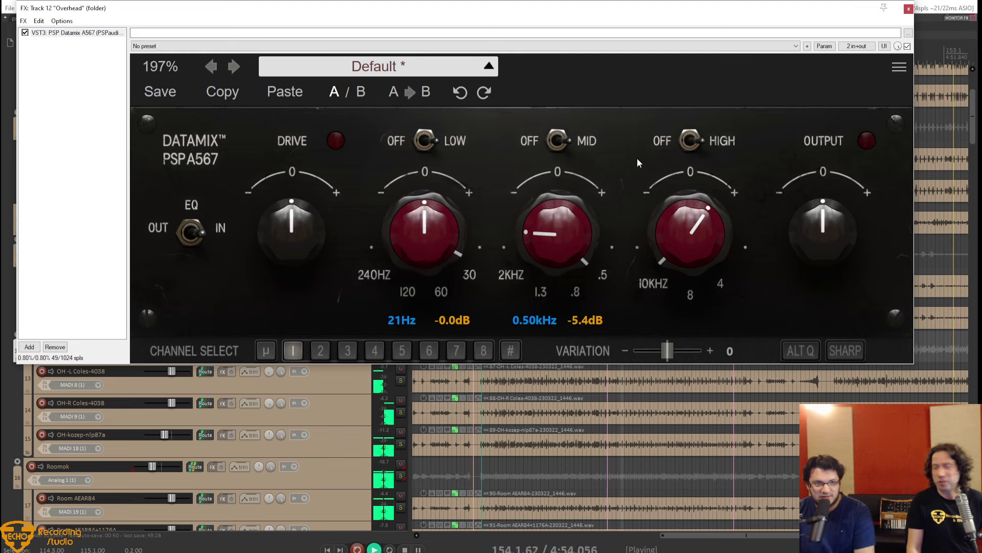
{"action": "left_click", "coordinate": [908, 9]}
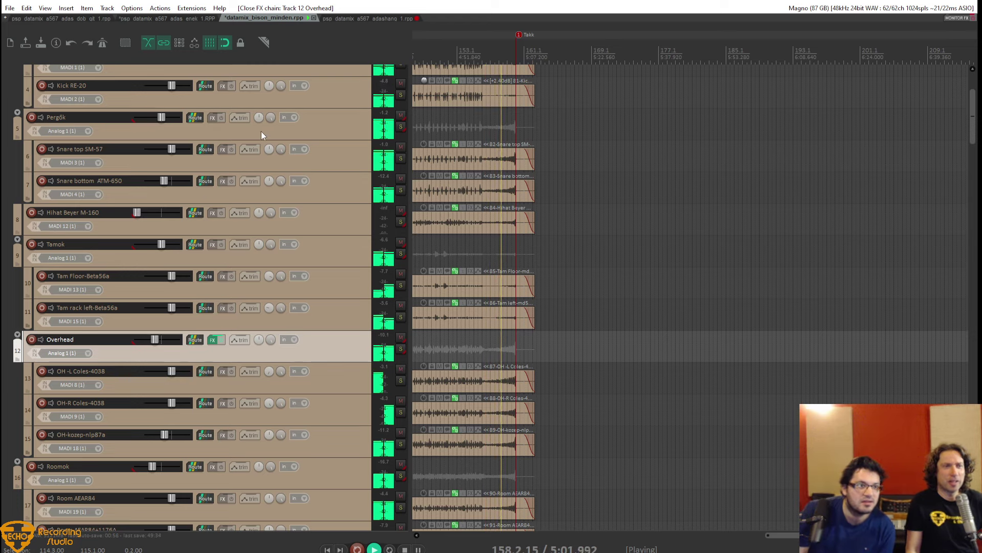
Add the recently used VST3 PSP Datamix A567 to the Pergők folder track.
{"action": "right_click", "coordinate": [212, 118]}
{"action": "mouse_move", "coordinate": [237, 133]}
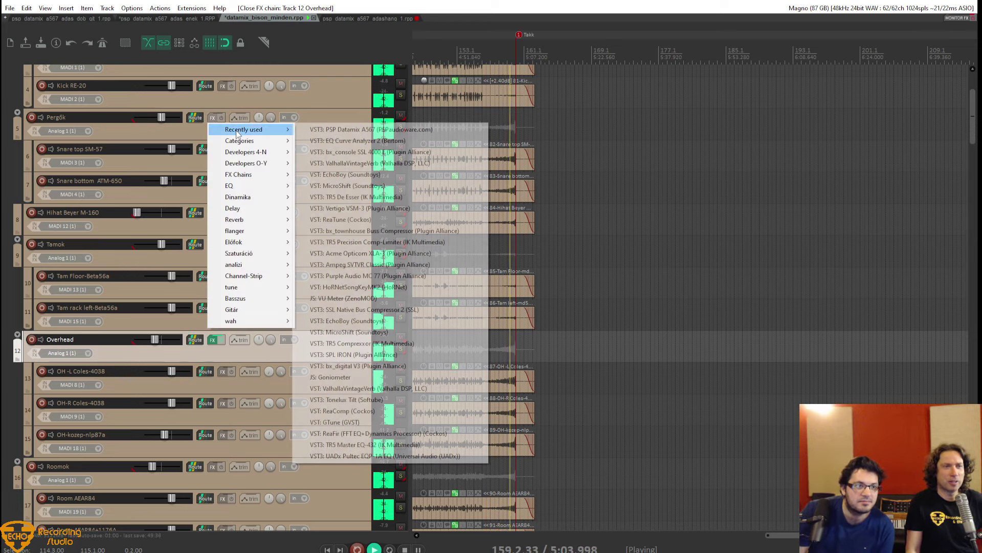
{"action": "left_click", "coordinate": [321, 129]}
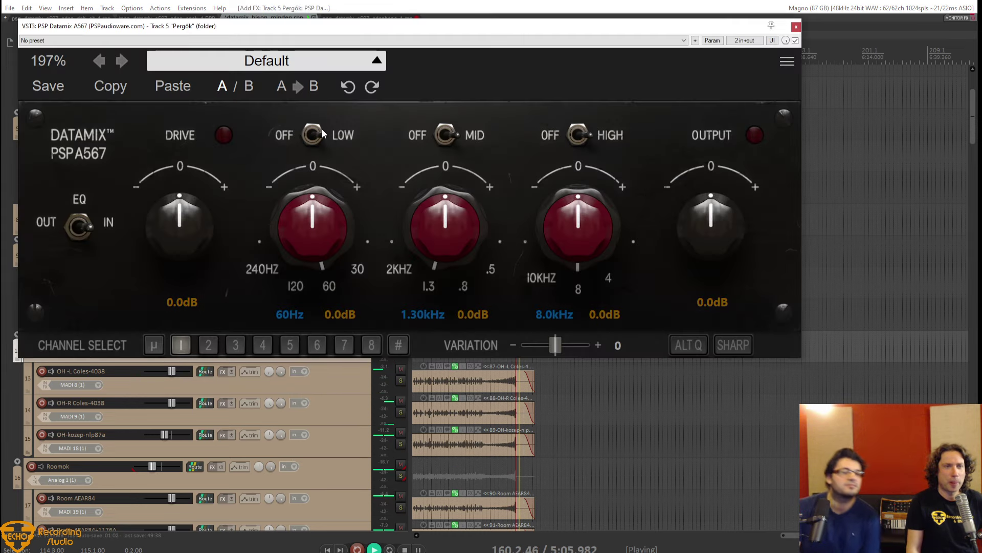
Stop playback and restart it from 9.3.00, and move the plugin window down to uncover the timeline ruler.
{"action": "key", "text": "space"}
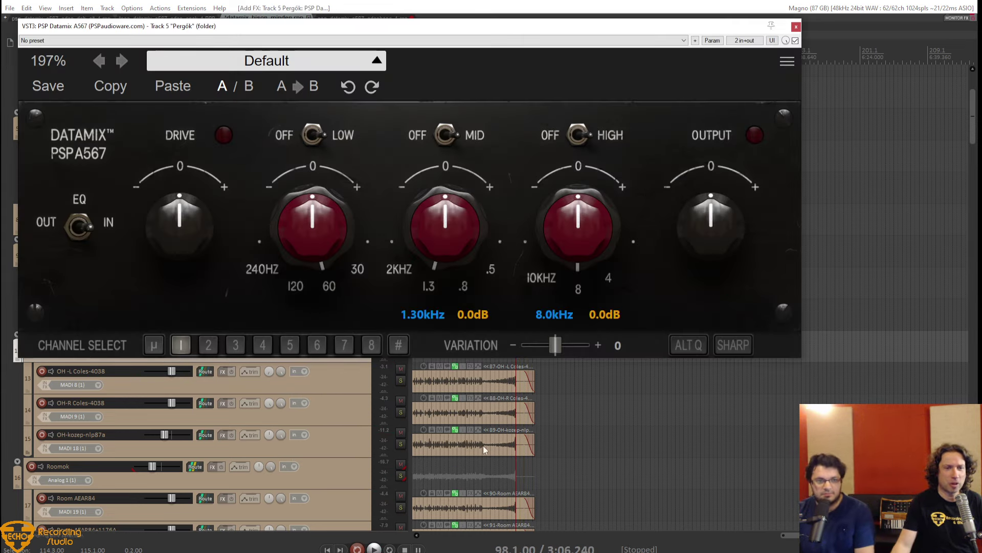
{"action": "left_click", "coordinate": [483, 463]}
{"action": "key", "text": "Home"}
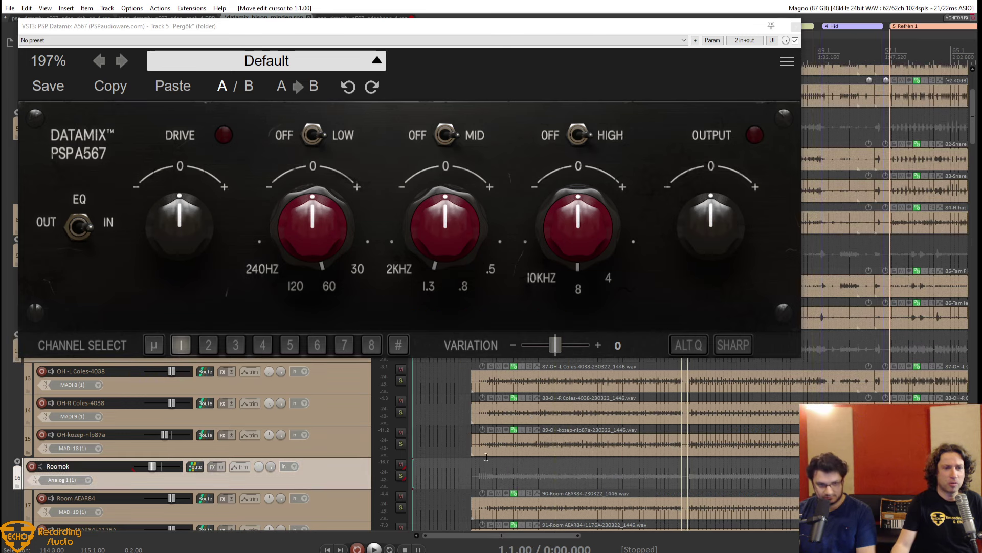
{"action": "left_click", "coordinate": [484, 467]}
{"action": "key", "text": "space"}
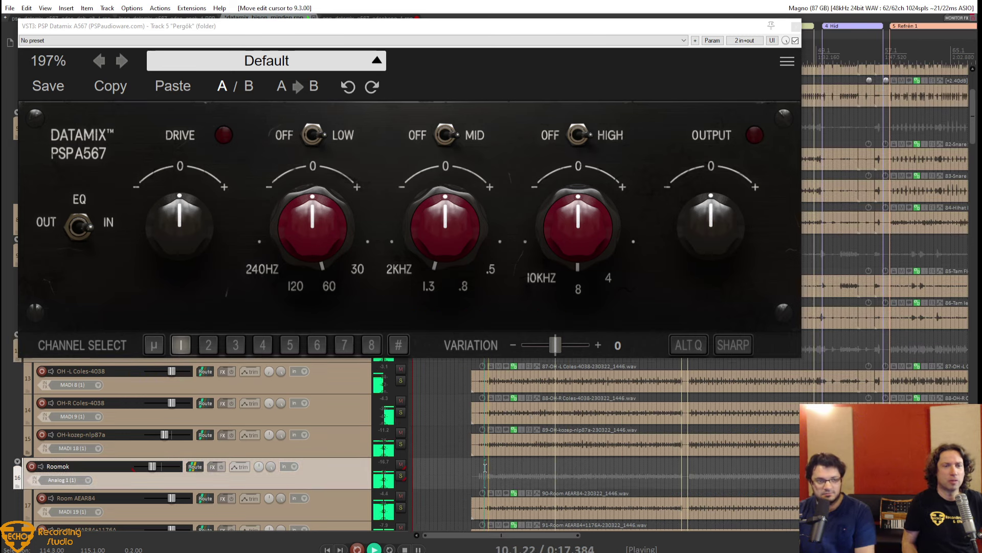
{"action": "left_click_drag", "start_coordinate": [585, 31], "coordinate": [602, 145]}
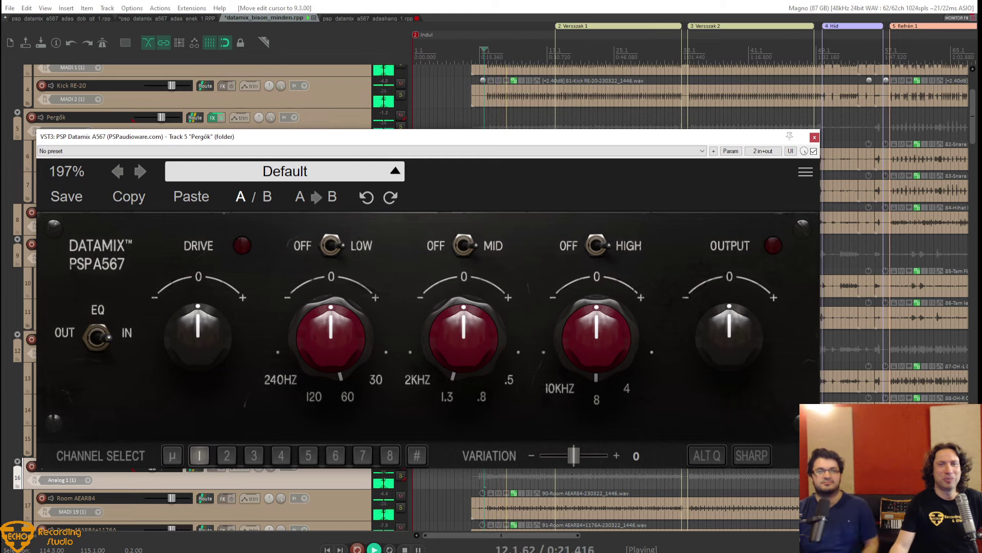
Set the Mid band of the Pergők folder's equalizer to -1.8 dB at 0.40 kHz.
{"action": "scroll", "coordinate": [976, 105], "scroll_direction": "down", "scroll_amount": 2}
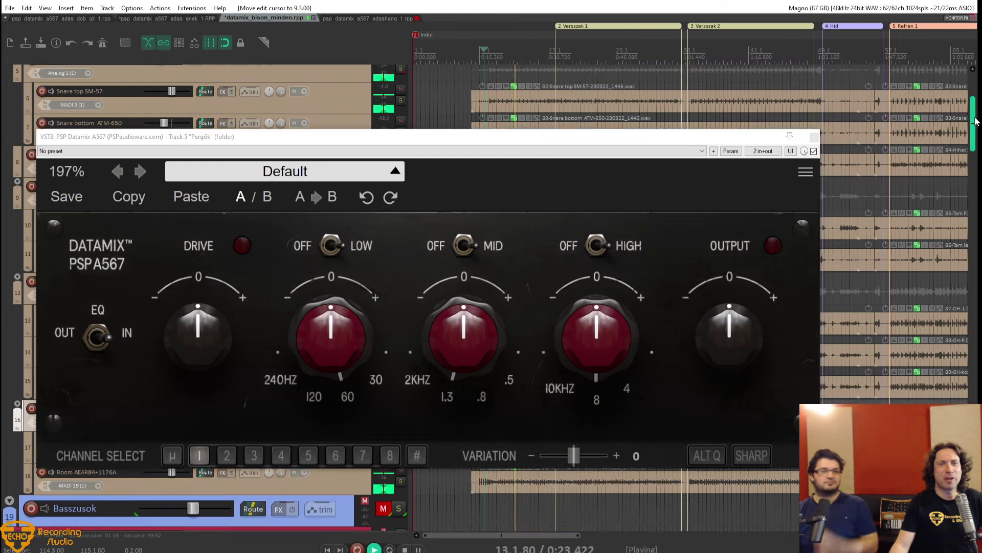
{"action": "scroll", "coordinate": [976, 116], "scroll_direction": "up", "scroll_amount": 1}
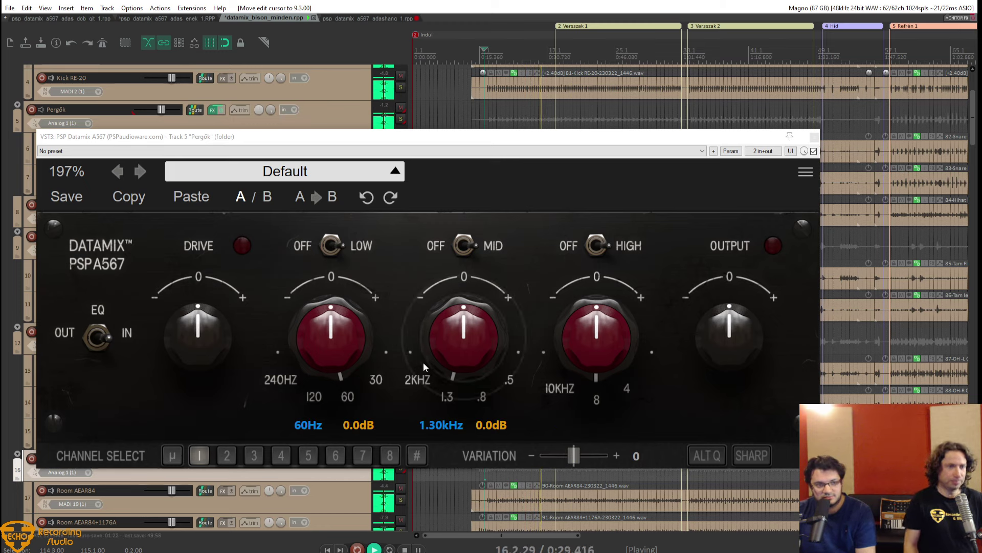
{"action": "left_click_drag", "start_coordinate": [457, 354], "coordinate": [494, 260]}
{"action": "left_click_drag", "start_coordinate": [462, 375], "coordinate": [478, 442]}
{"action": "left_click_drag", "start_coordinate": [464, 361], "coordinate": [462, 420]}
{"action": "left_click_drag", "start_coordinate": [467, 454], "coordinate": [437, 438]}
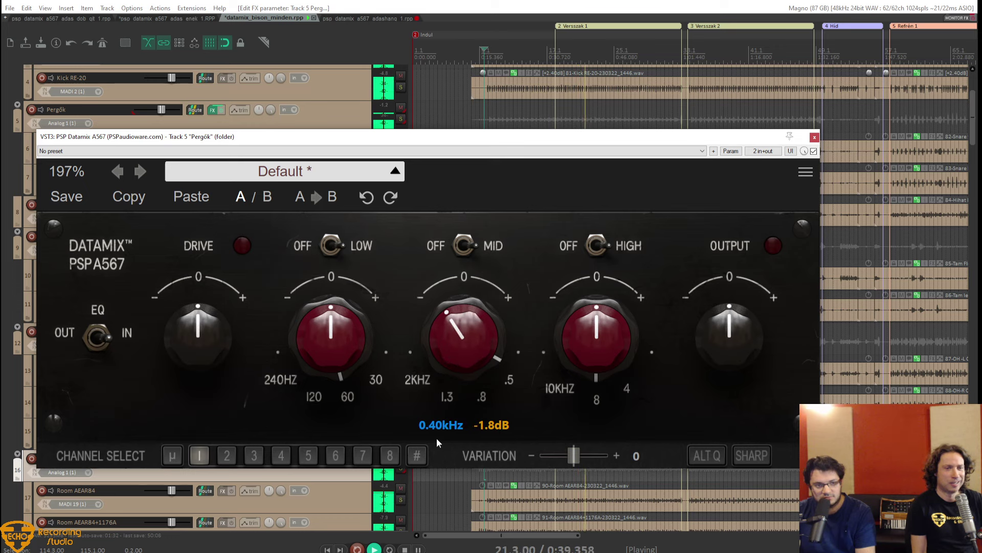
Boost the Low band to +4.8 dB at 170 Hz and the High band to +2.6 dB at 8.0 kHz.
{"action": "left_click_drag", "start_coordinate": [324, 376], "coordinate": [360, 302]}
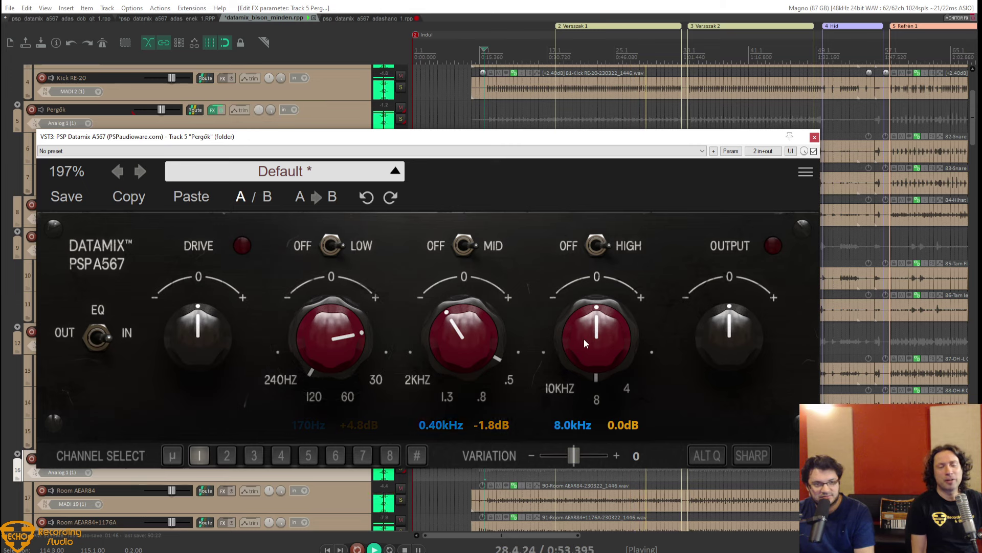
{"action": "left_click_drag", "start_coordinate": [588, 345], "coordinate": [606, 278]}
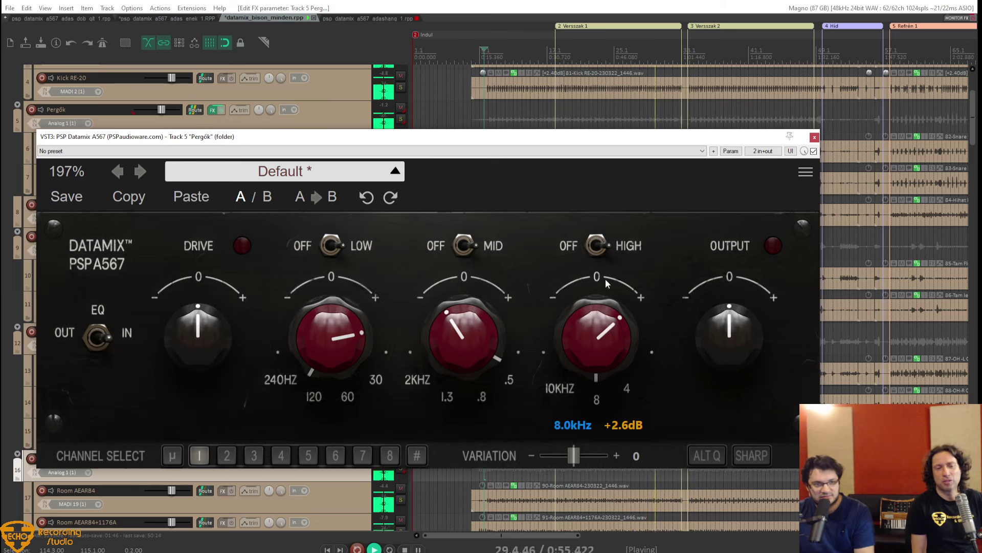
Move the plugin window down to uncover the Pergők folder track and solo that track.
{"action": "left_click_drag", "start_coordinate": [595, 137], "coordinate": [589, 228]}
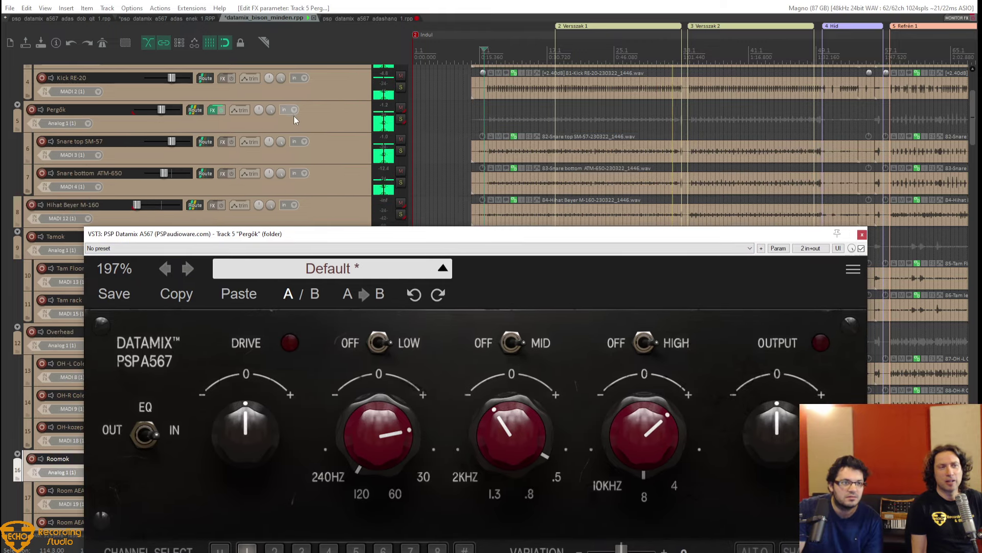
{"action": "left_click", "coordinate": [401, 122]}
{"action": "left_click", "coordinate": [401, 119]}
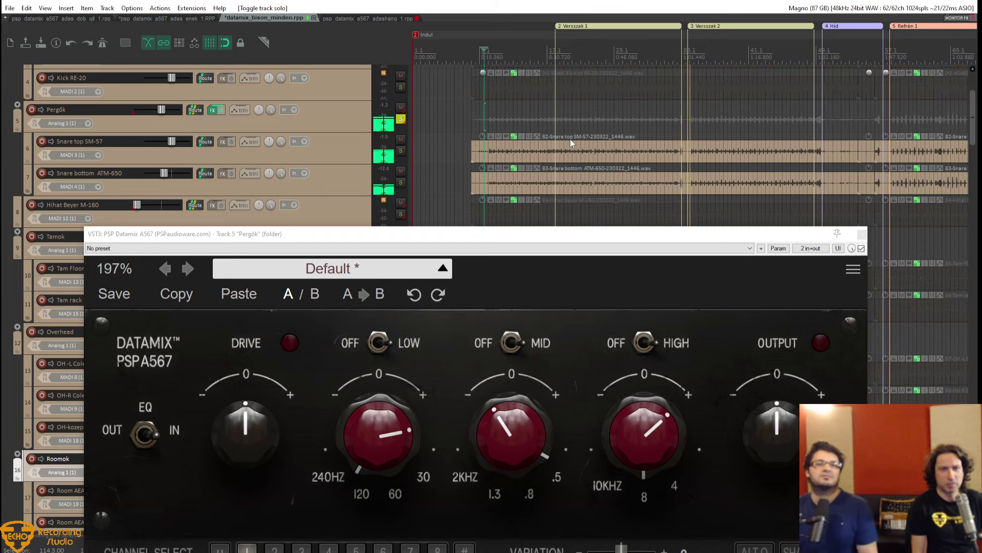
{"action": "left_click_drag", "start_coordinate": [636, 235], "coordinate": [592, 202]}
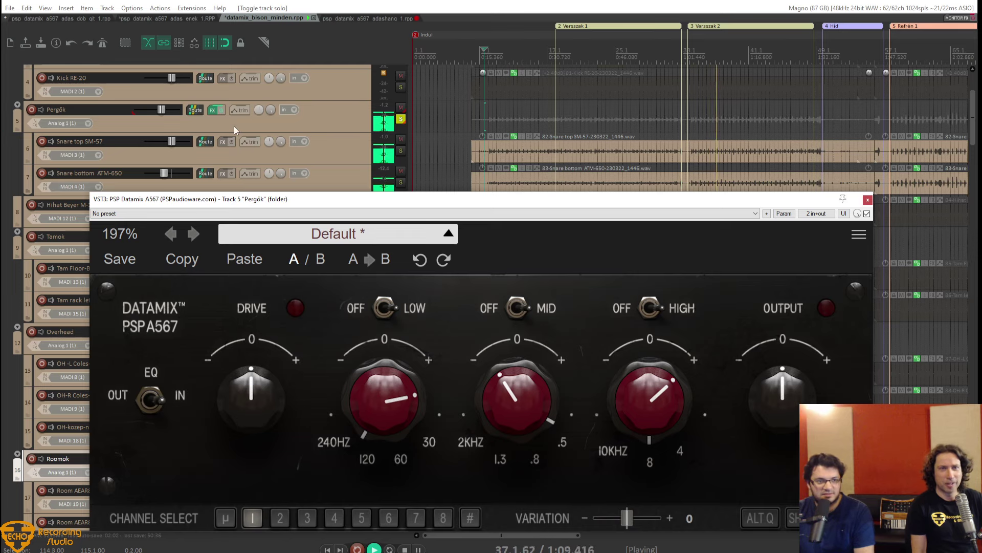
Move the plugin window up, and raise the Low gain to +5.1 dB and the High band to +11.2 dB at 4.0 kHz.
{"action": "left_click_drag", "start_coordinate": [499, 200], "coordinate": [457, 107]}
{"action": "mouse_move", "coordinate": [358, 315]}
{"action": "left_mouse_down"}
{"action": "mouse_move", "coordinate": [377, 263]}
{"action": "mouse_move", "coordinate": [370, 317]}
{"action": "left_mouse_up"}
{"action": "left_click_drag", "start_coordinate": [564, 312], "coordinate": [653, 274]}
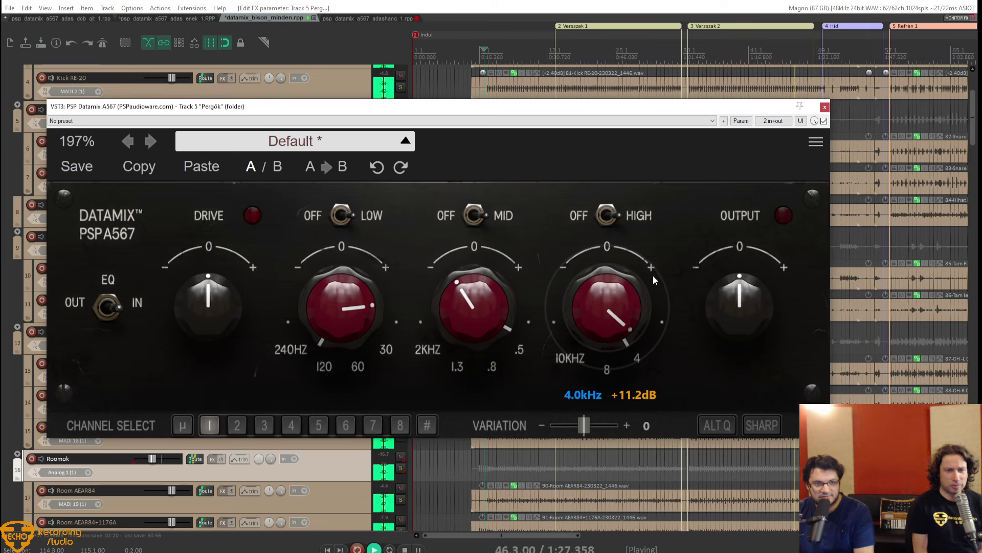
Set the High gain to +4.2 dB and the Mid band to +8.3 dB at 0.80 kHz.
{"action": "left_click_drag", "start_coordinate": [595, 309], "coordinate": [606, 355]}
{"action": "mouse_move", "coordinate": [505, 299]}
{"action": "left_mouse_down"}
{"action": "mouse_move", "coordinate": [506, 271]}
{"action": "mouse_move", "coordinate": [526, 293]}
{"action": "mouse_move", "coordinate": [514, 315]}
{"action": "mouse_move", "coordinate": [531, 250]}
{"action": "mouse_move", "coordinate": [529, 259]}
{"action": "left_mouse_up"}
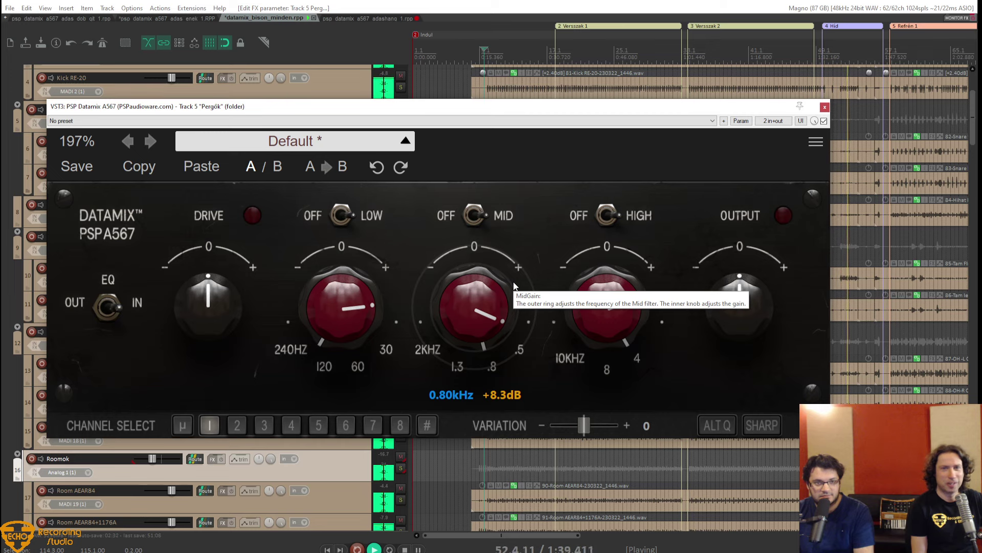
Restart playback from 56.1.00, and set the Mid gain to -3.2 dB and the High band to +4.7 dB at 8.0 kHz.
{"action": "left_click", "coordinate": [880, 120]}
{"action": "left_click", "coordinate": [872, 84]}
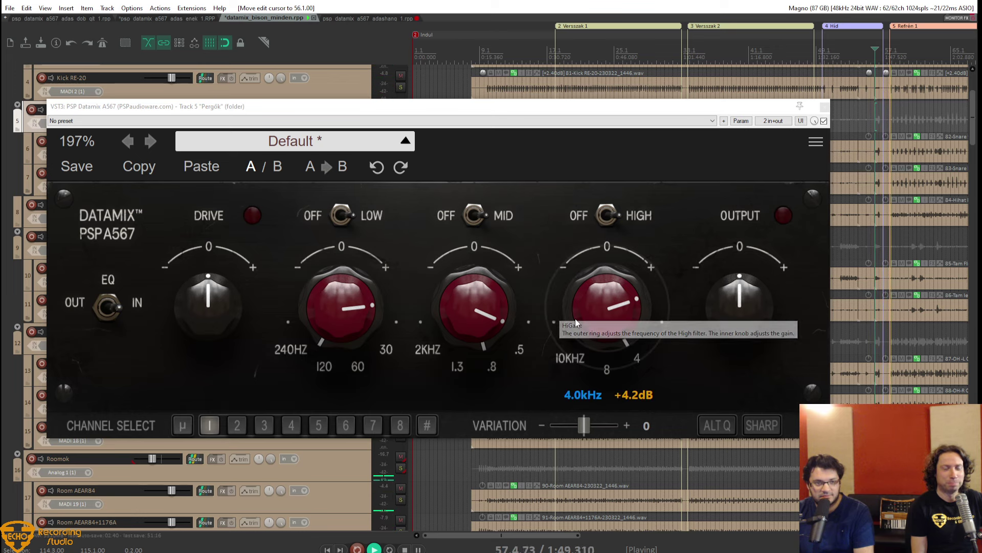
{"action": "left_click_drag", "start_coordinate": [490, 300], "coordinate": [518, 435]}
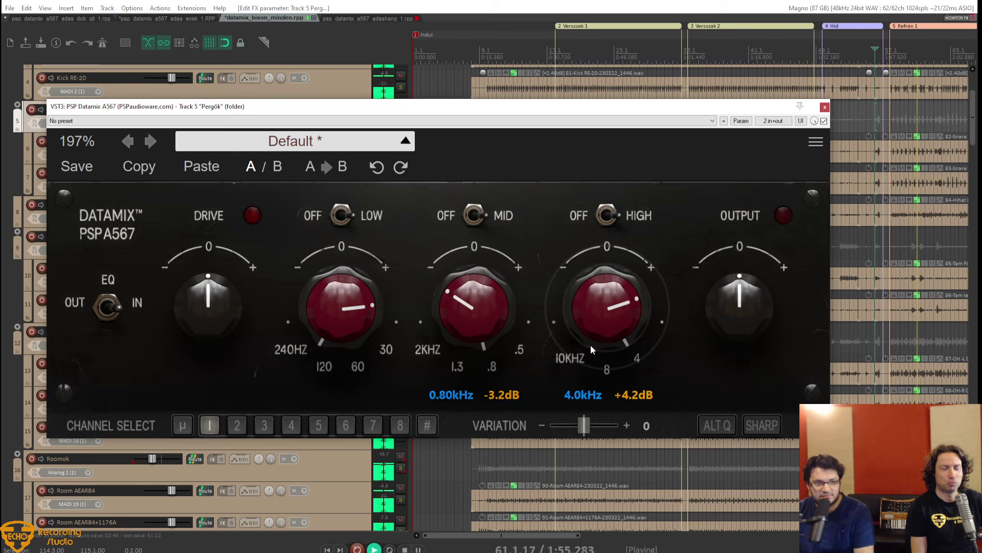
{"action": "left_click_drag", "start_coordinate": [622, 341], "coordinate": [621, 317]}
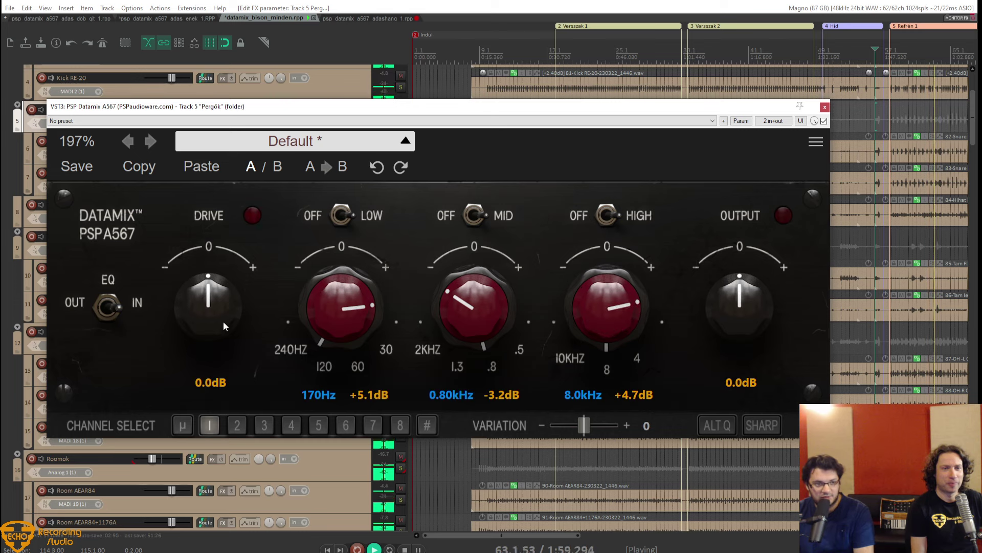
Push the Drive to +22.9 dB and return it to 0.0 dB, and switch the EQ section out and back in for comparison.
{"action": "left_click_drag", "start_coordinate": [207, 321], "coordinate": [229, 266]}
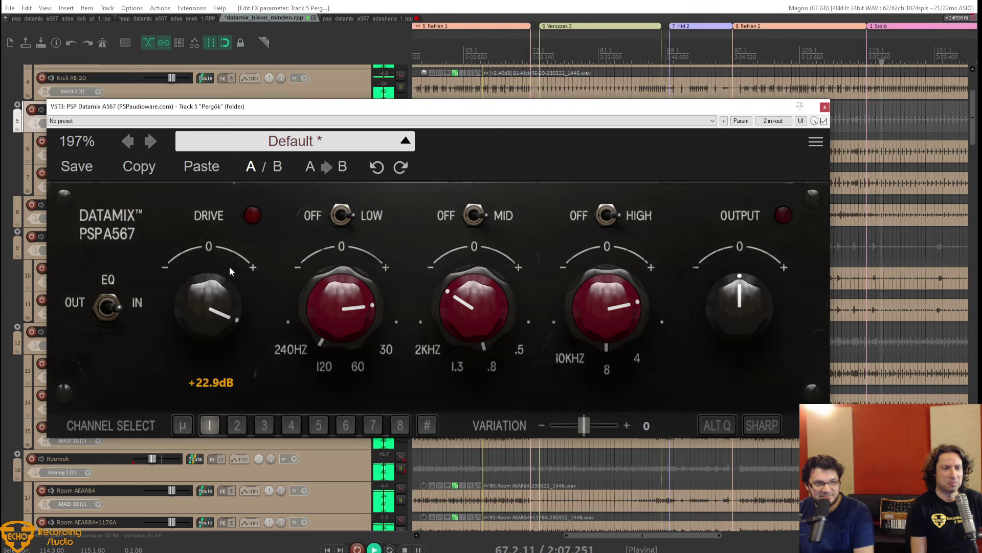
{"action": "left_click_drag", "start_coordinate": [229, 272], "coordinate": [177, 319]}
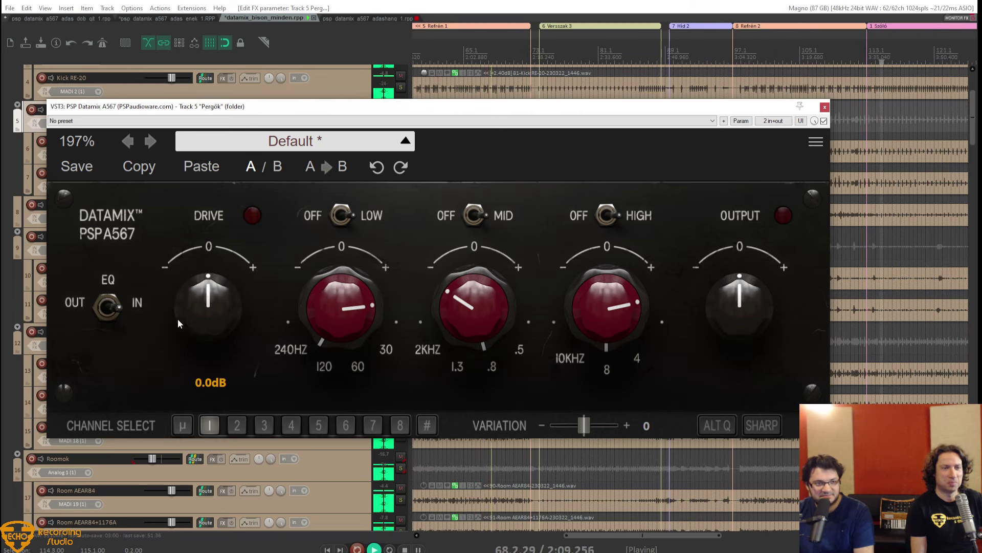
{"action": "left_click", "coordinate": [113, 313]}
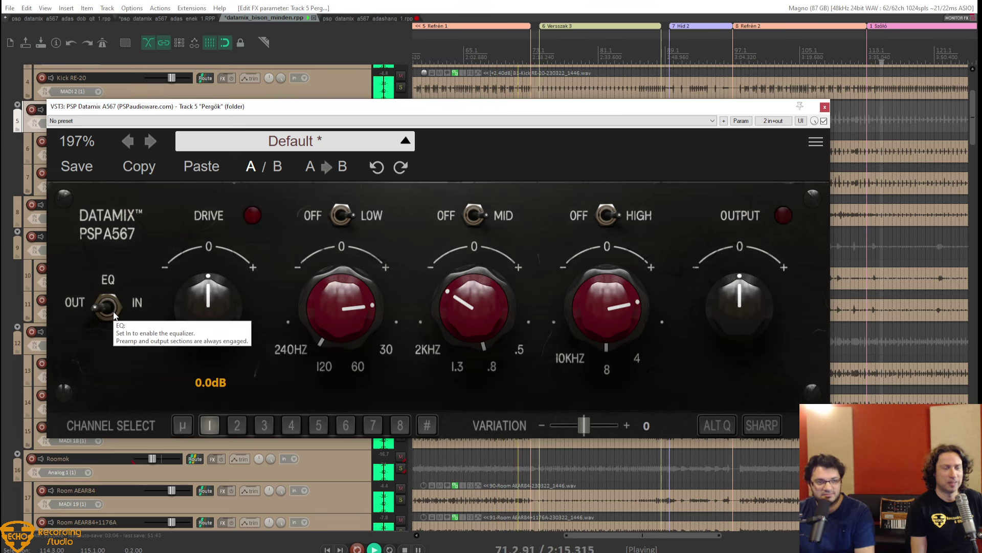
{"action": "left_click", "coordinate": [113, 313]}
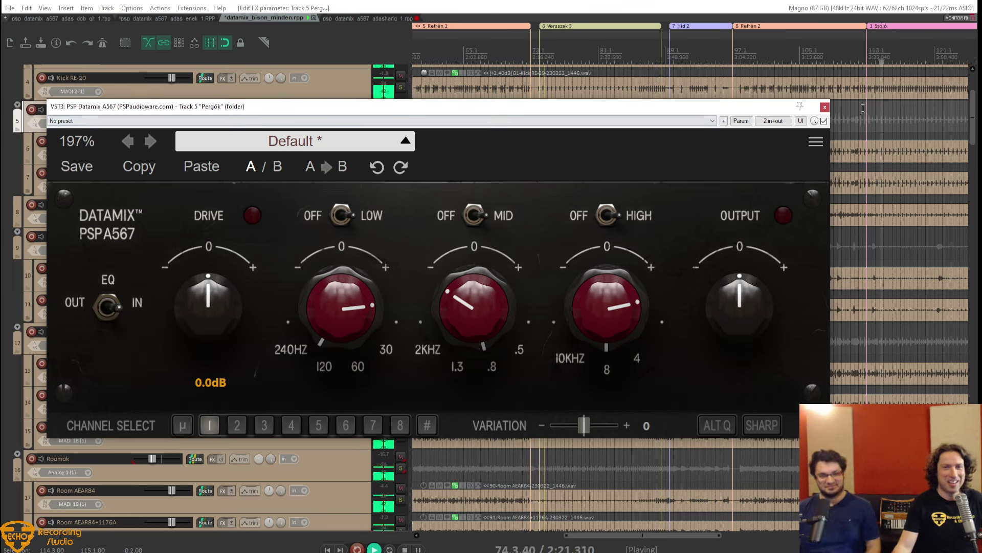
Close the Pergők track's equalizer window and stop playback.
{"action": "left_click", "coordinate": [825, 106]}
{"action": "scroll", "coordinate": [603, 194], "scroll_direction": "down", "scroll_amount": 3}
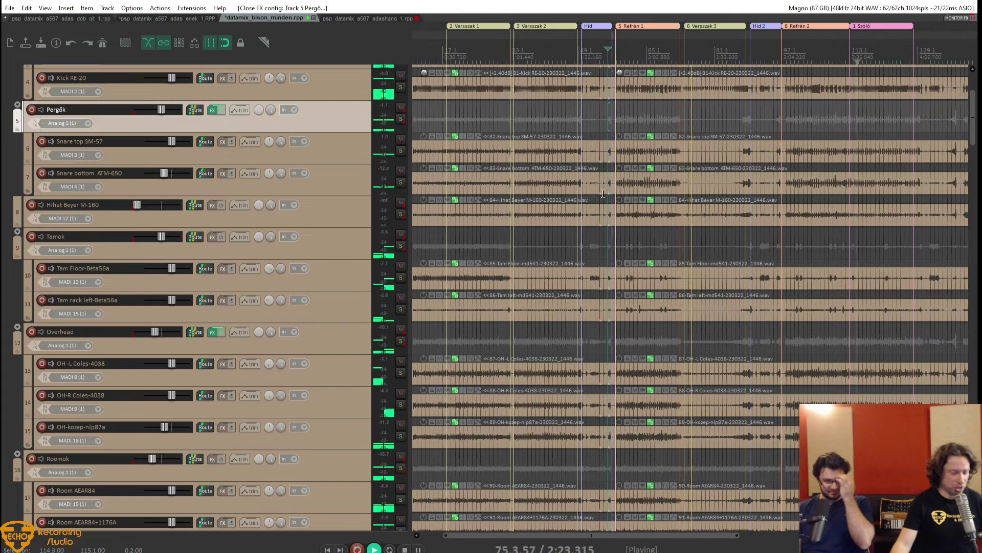
{"action": "scroll", "coordinate": [604, 196], "scroll_direction": "down", "scroll_amount": 3}
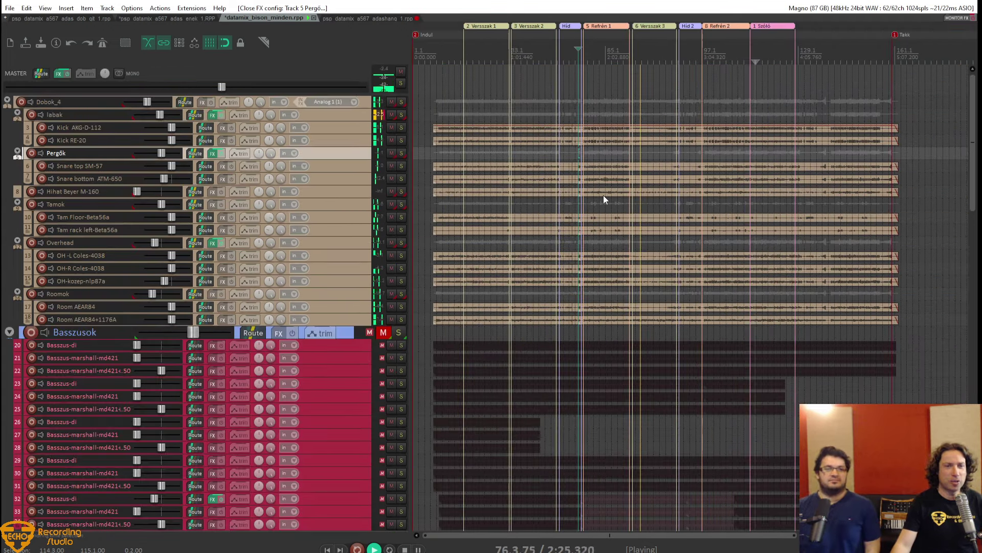
{"action": "key", "text": "Page_Up"}
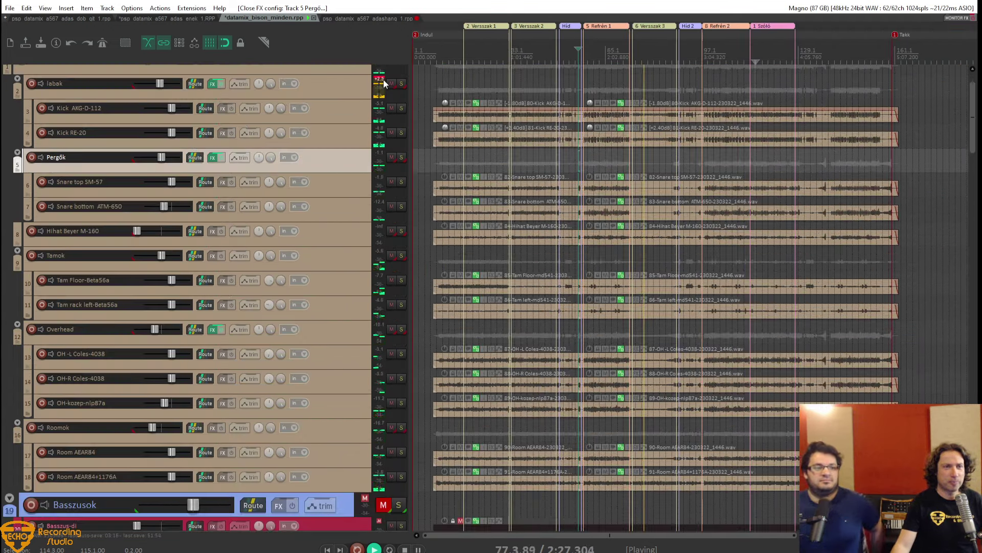
{"action": "key", "text": "Page_Down"}
{"action": "key", "text": "space"}
Unmute the bass tracks of the Basszusok folder through the BasszusVCA track.
{"action": "scroll", "coordinate": [351, 206], "scroll_direction": "down", "scroll_amount": 2}
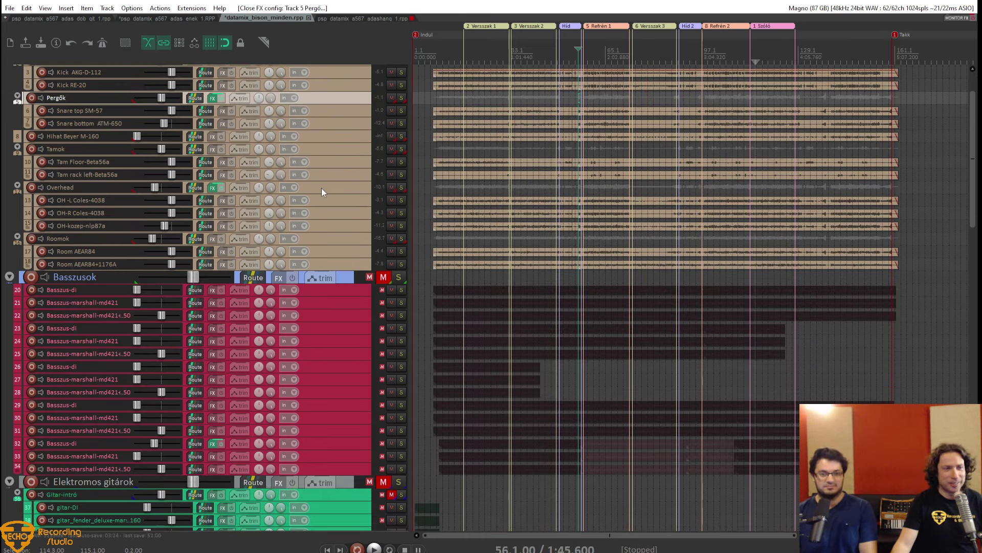
{"action": "scroll", "coordinate": [322, 190], "scroll_direction": "down", "scroll_amount": 15}
{"action": "scroll", "coordinate": [321, 188], "scroll_direction": "down", "scroll_amount": 14}
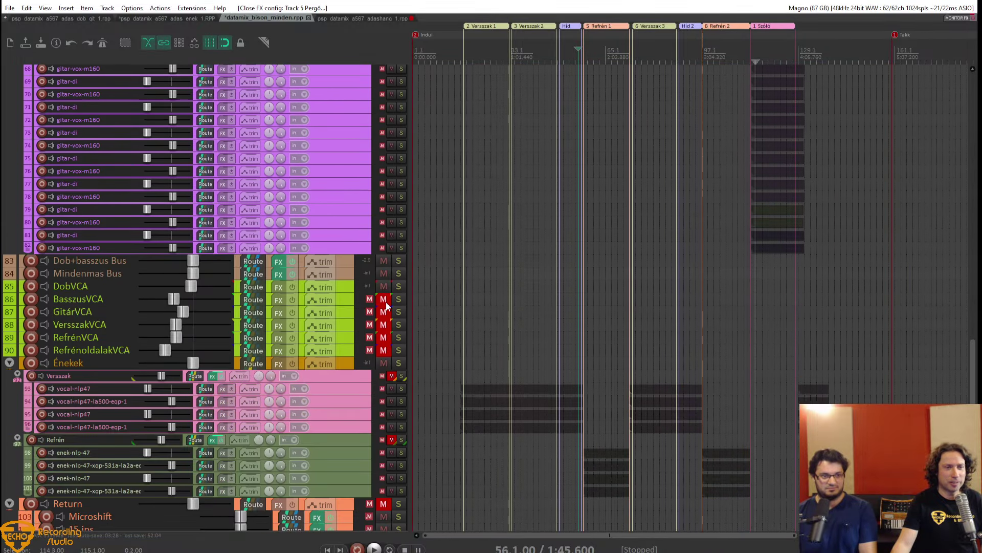
{"action": "scroll", "coordinate": [342, 285], "scroll_direction": "up", "scroll_amount": 20}
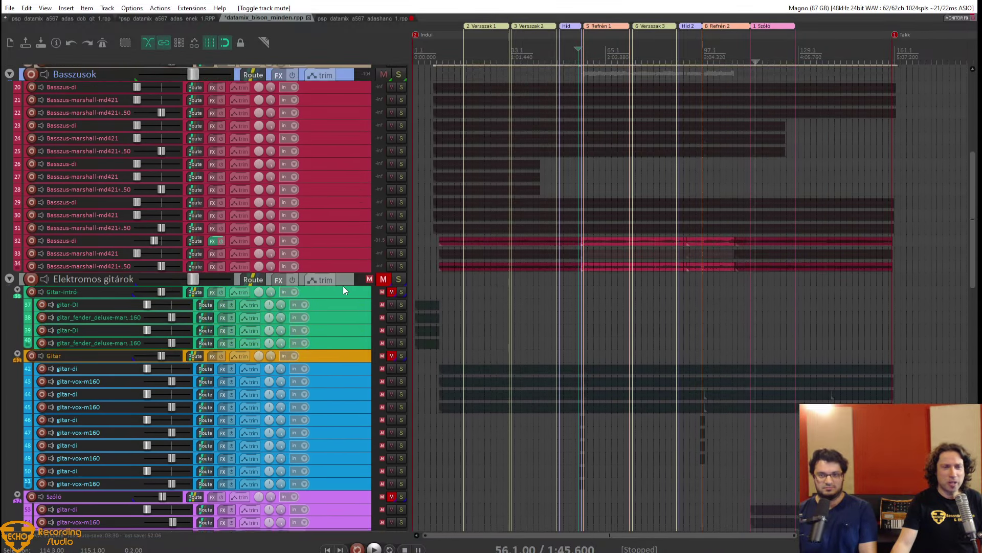
{"action": "scroll", "coordinate": [453, 177], "scroll_direction": "up", "scroll_amount": 2}
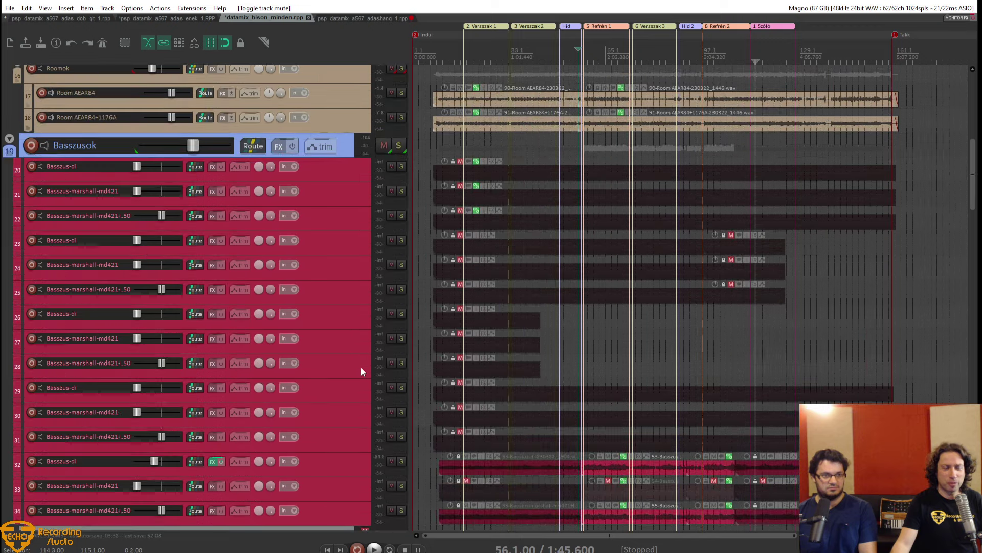
{"action": "scroll", "coordinate": [361, 368], "scroll_direction": "down", "scroll_amount": 3}
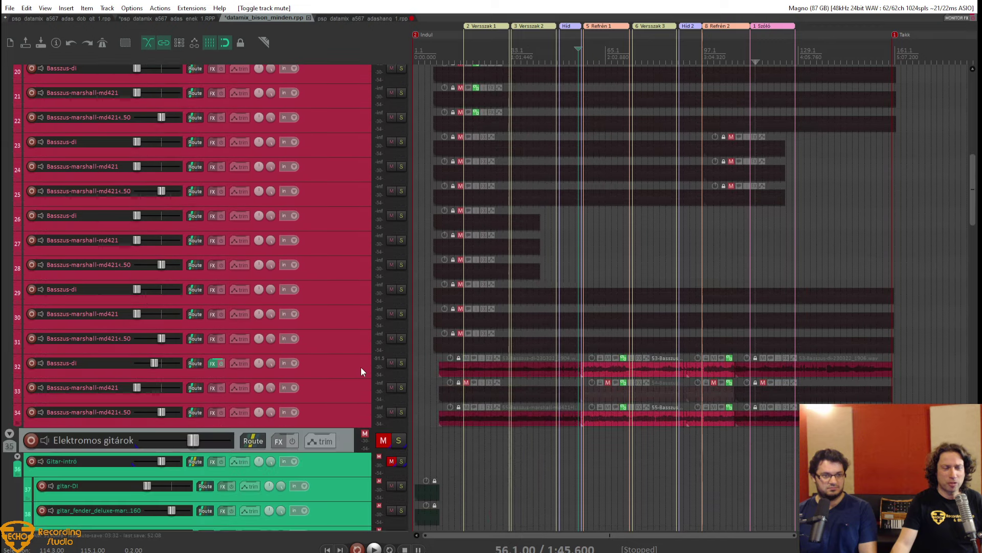
Place the edit cursor at 10.1.00, where the bass items begin, and start playback.
{"action": "left_click", "coordinate": [440, 435]}
{"action": "scroll", "coordinate": [439, 435], "scroll_direction": "up", "scroll_amount": 2}
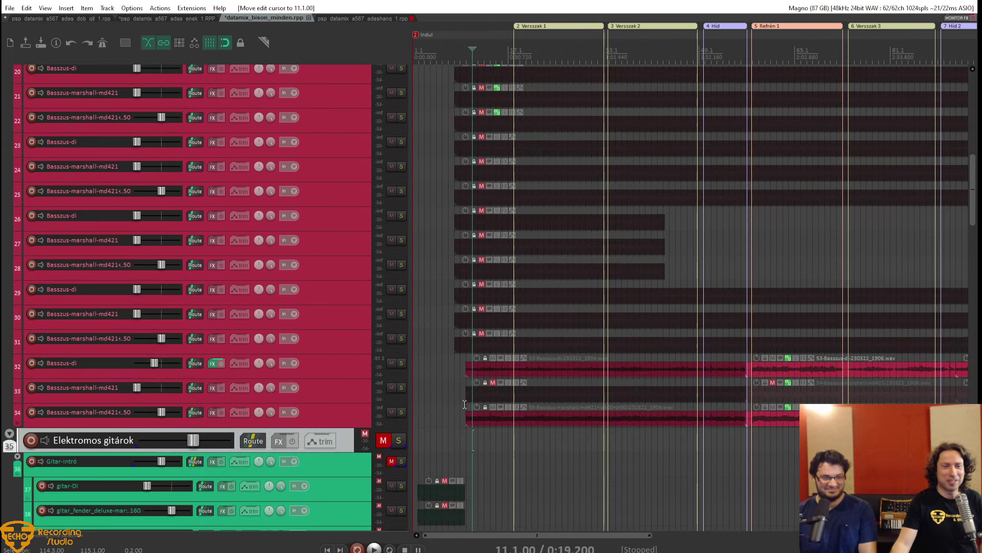
{"action": "left_click", "coordinate": [464, 426]}
{"action": "key", "text": "space"}
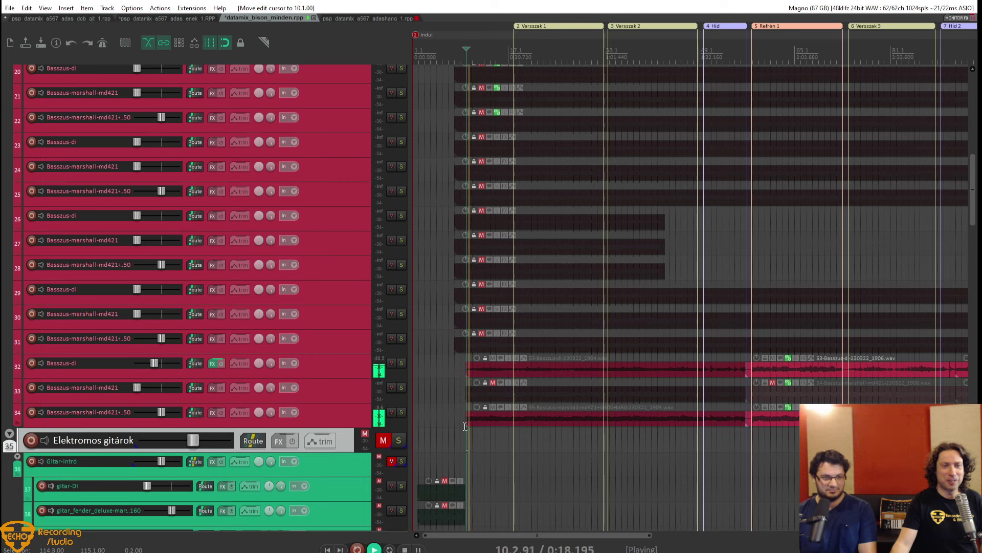
Add the recently used VST3 PSP Datamix A567 to the Basszusok folder track and move its window down to uncover the ruler.
{"action": "scroll", "coordinate": [480, 266], "scroll_direction": "down", "scroll_amount": 2}
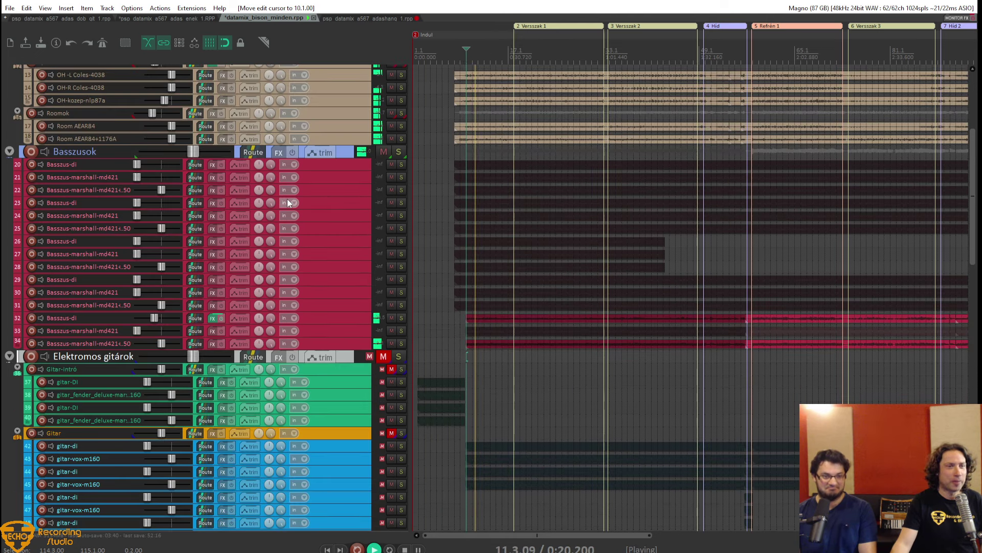
{"action": "right_click", "coordinate": [278, 151]}
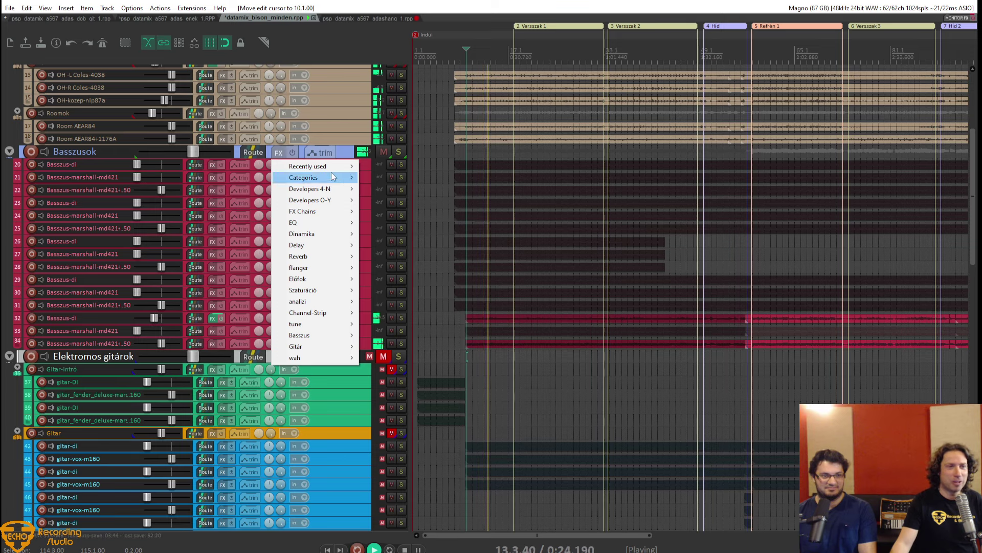
{"action": "mouse_move", "coordinate": [332, 168]}
{"action": "left_click", "coordinate": [410, 166]}
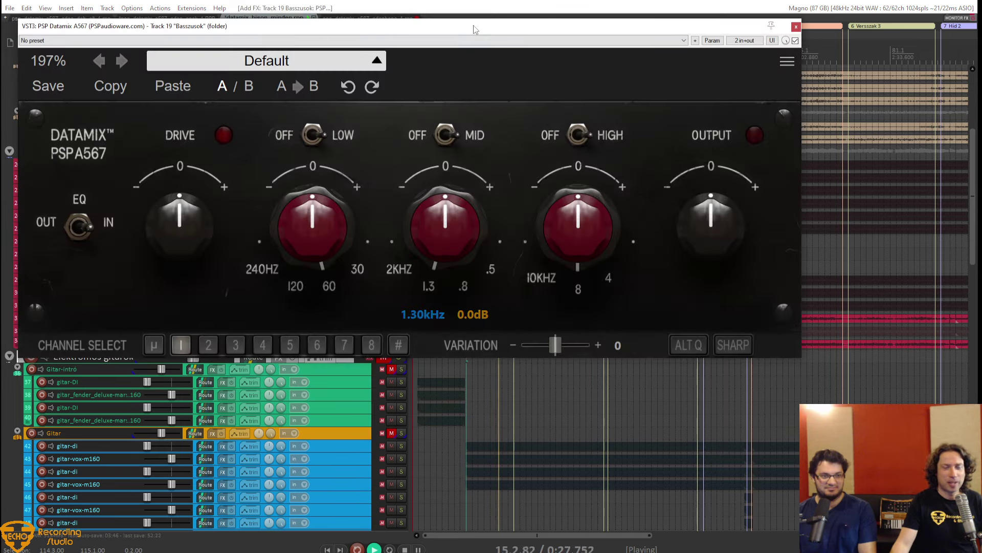
{"action": "left_click_drag", "start_coordinate": [474, 26], "coordinate": [474, 86]}
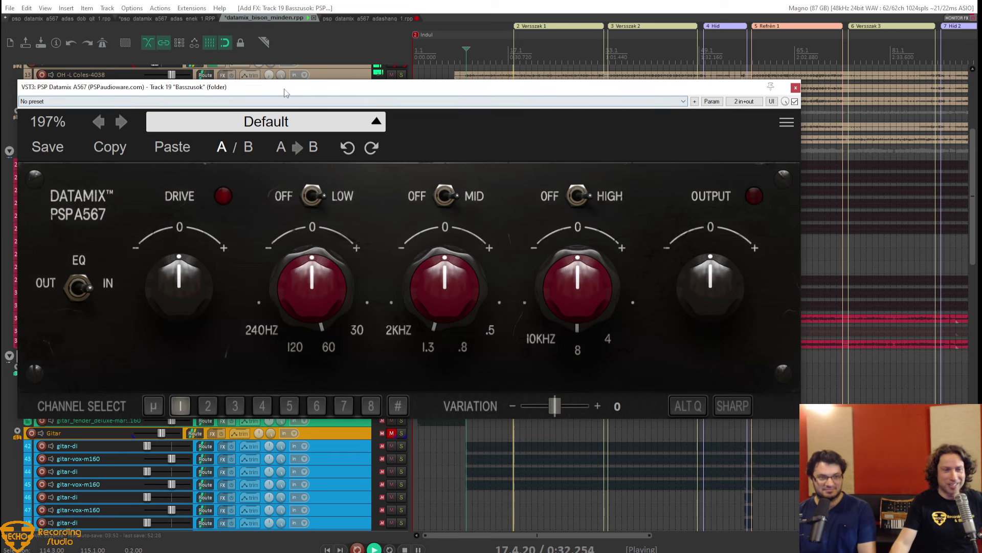
{"action": "mouse_move", "coordinate": [255, 253]}
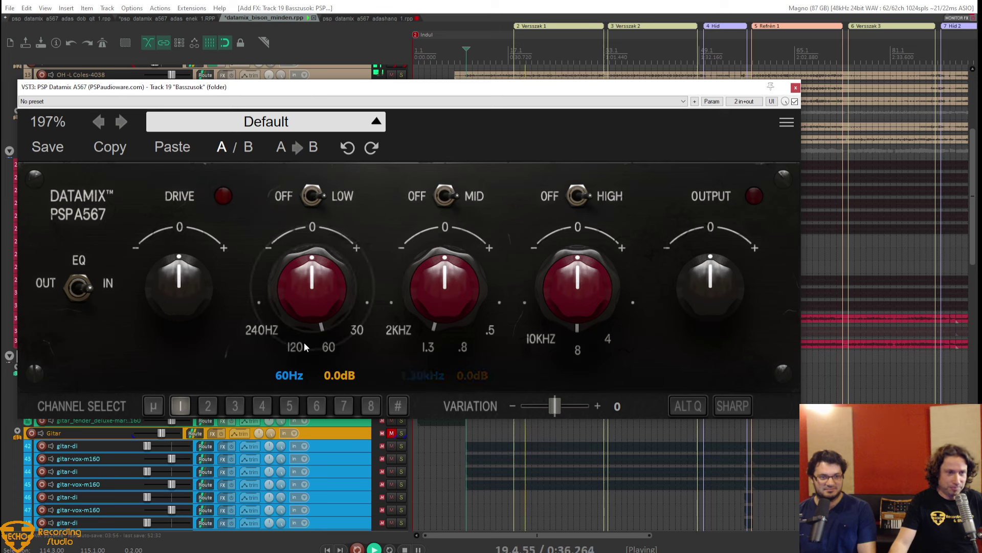
Set the bass equalizer's Low gain to +2.8 dB at 60 Hz and its Mid band to +2.0 dB at 0.50 kHz.
{"action": "left_click_drag", "start_coordinate": [312, 302], "coordinate": [316, 284]}
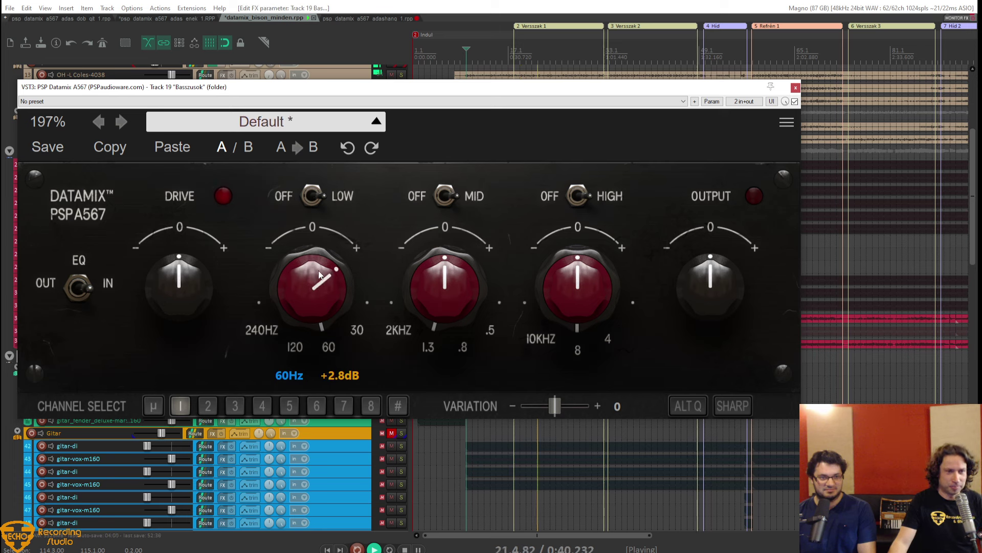
{"action": "left_click", "coordinate": [490, 332]}
{"action": "left_click_drag", "start_coordinate": [451, 302], "coordinate": [452, 281]}
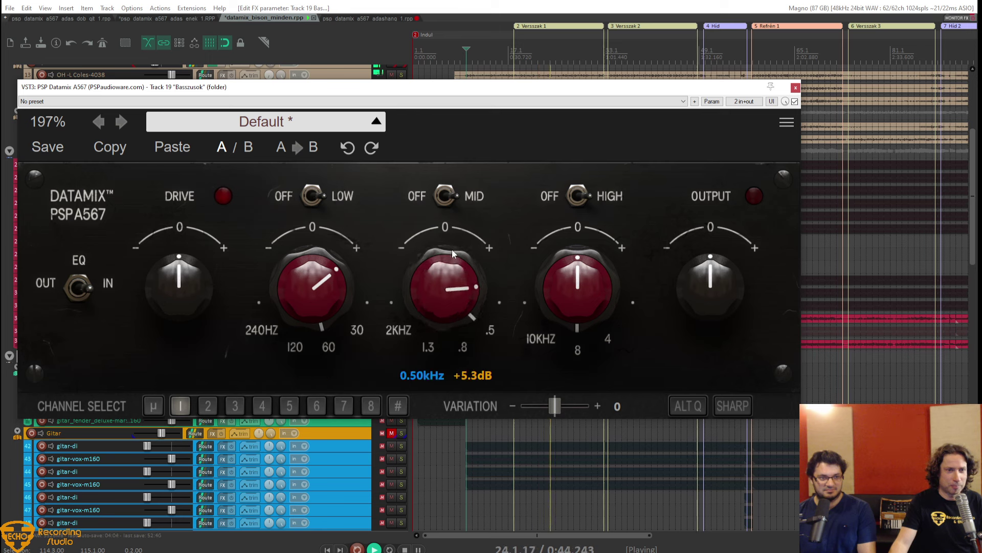
{"action": "left_click_drag", "start_coordinate": [452, 249], "coordinate": [446, 284]}
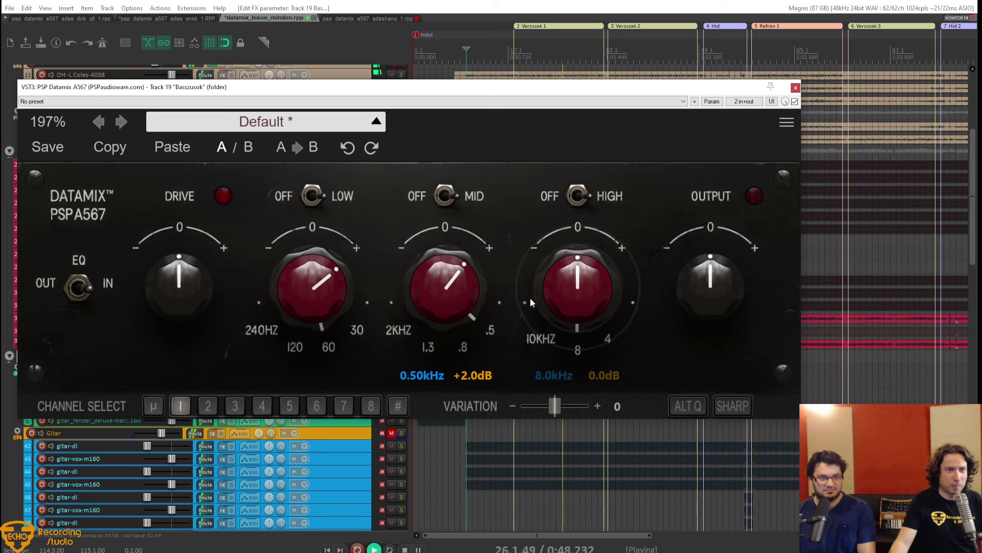
Set the bass equalizer's High band to +5.0 dB at 2.0 kHz, trying a cut first.
{"action": "left_click_drag", "start_coordinate": [550, 302], "coordinate": [544, 333]}
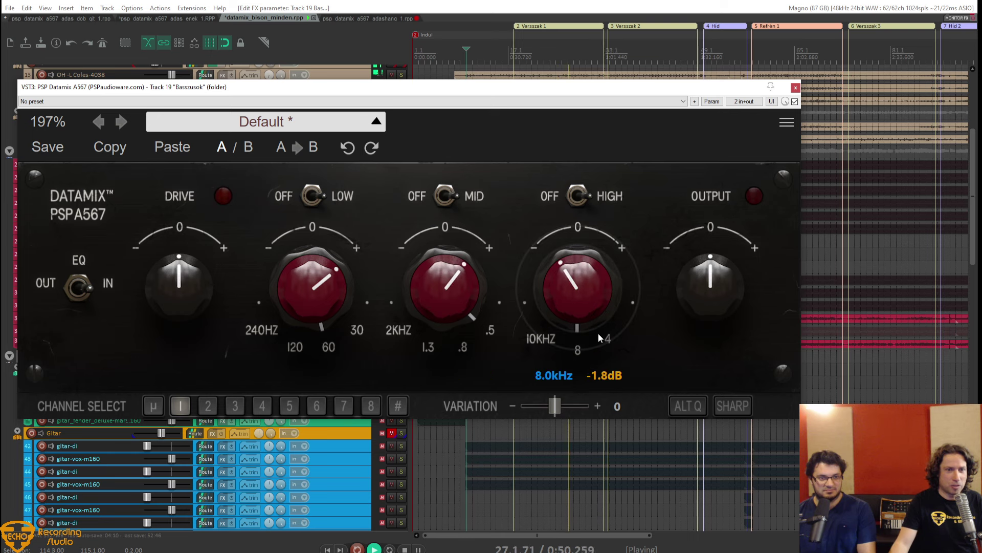
{"action": "left_click_drag", "start_coordinate": [605, 339], "coordinate": [607, 378]}
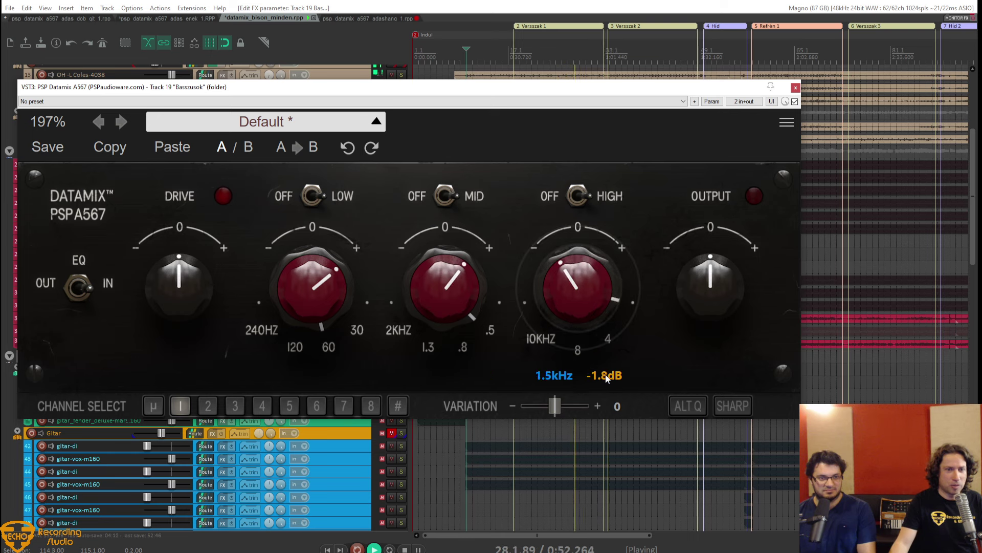
{"action": "left_click_drag", "start_coordinate": [621, 335], "coordinate": [597, 217]}
Set the bass equalizer's Drive to +0.2 dB and lower its Output to -5.0 dB, comparing with the EQ switched out.
{"action": "left_click_drag", "start_coordinate": [715, 276], "coordinate": [715, 287]}
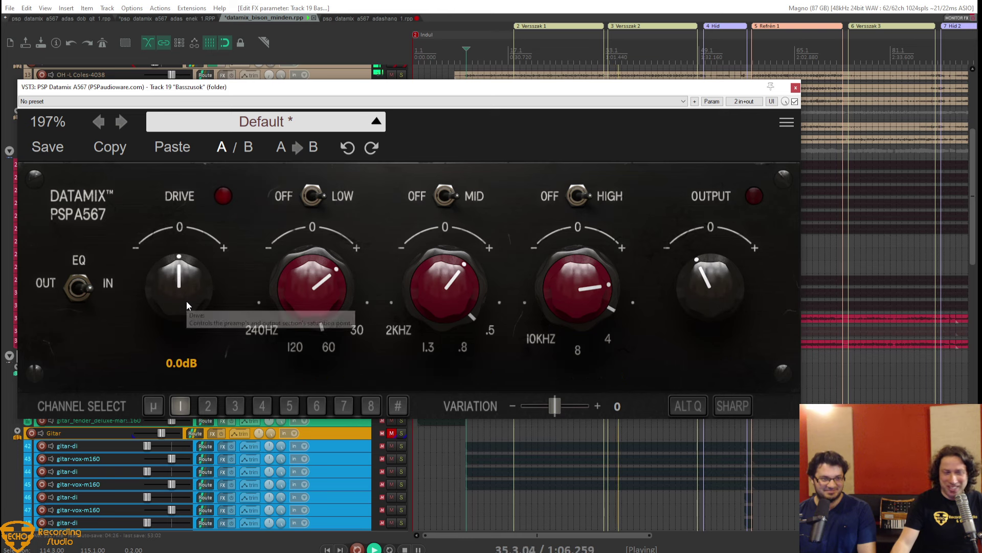
{"action": "mouse_move", "coordinate": [186, 301]}
{"action": "left_mouse_down"}
{"action": "mouse_move", "coordinate": [186, 215]}
{"action": "mouse_move", "coordinate": [188, 302]}
{"action": "left_mouse_up"}
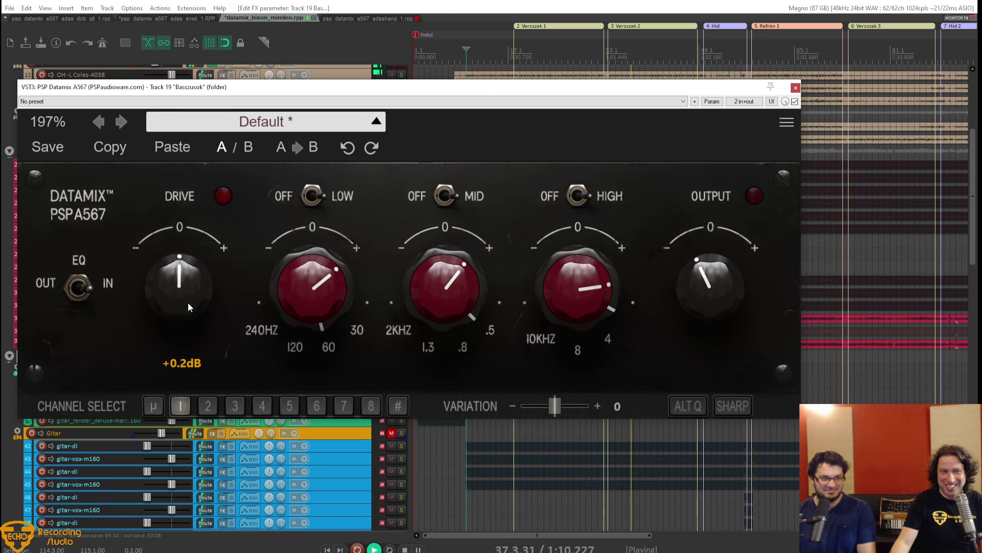
{"action": "left_click", "coordinate": [81, 294]}
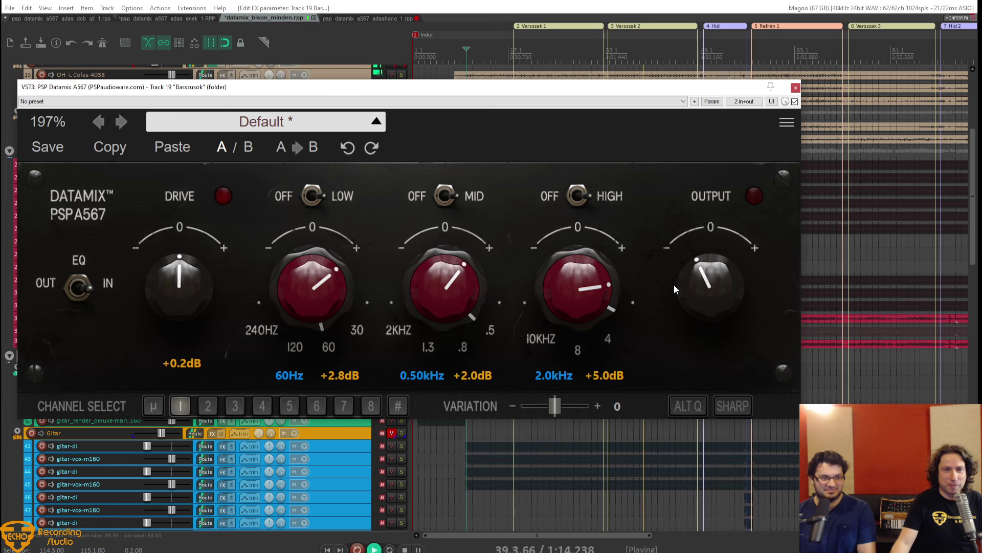
{"action": "scroll", "coordinate": [701, 294], "scroll_direction": "down", "scroll_amount": 3}
Set the High band gain to +6.4 dB and the Mid band to +4.5 dB at 1.30 kHz.
{"action": "left_click_drag", "start_coordinate": [592, 302], "coordinate": [590, 263]}
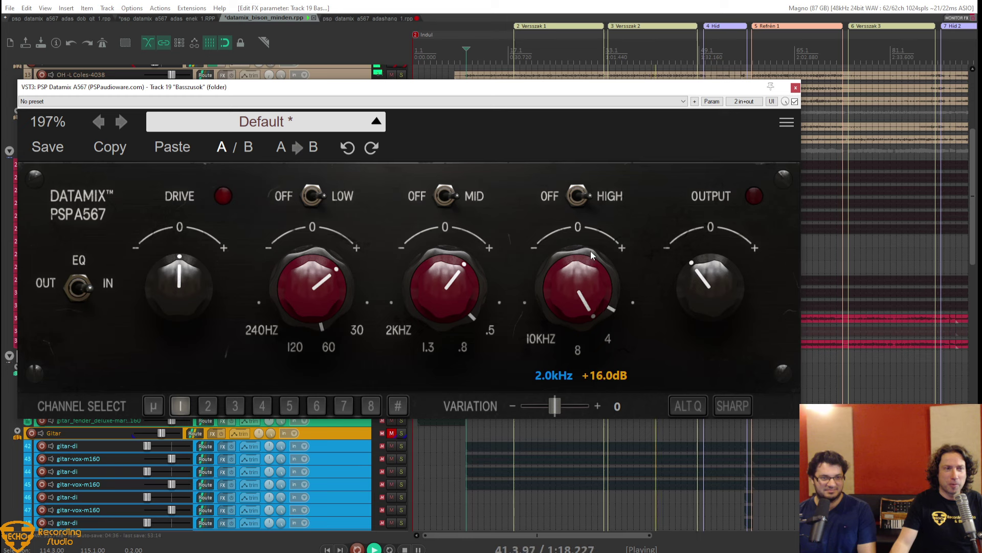
{"action": "left_click_drag", "start_coordinate": [590, 251], "coordinate": [579, 286]}
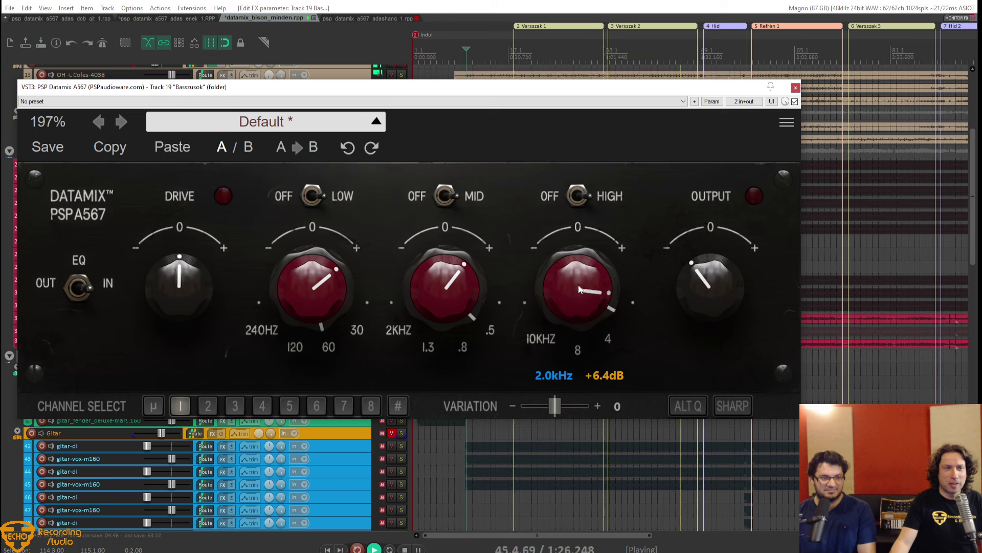
{"action": "left_click_drag", "start_coordinate": [400, 340], "coordinate": [425, 347]}
{"action": "left_click_drag", "start_coordinate": [437, 304], "coordinate": [440, 278]}
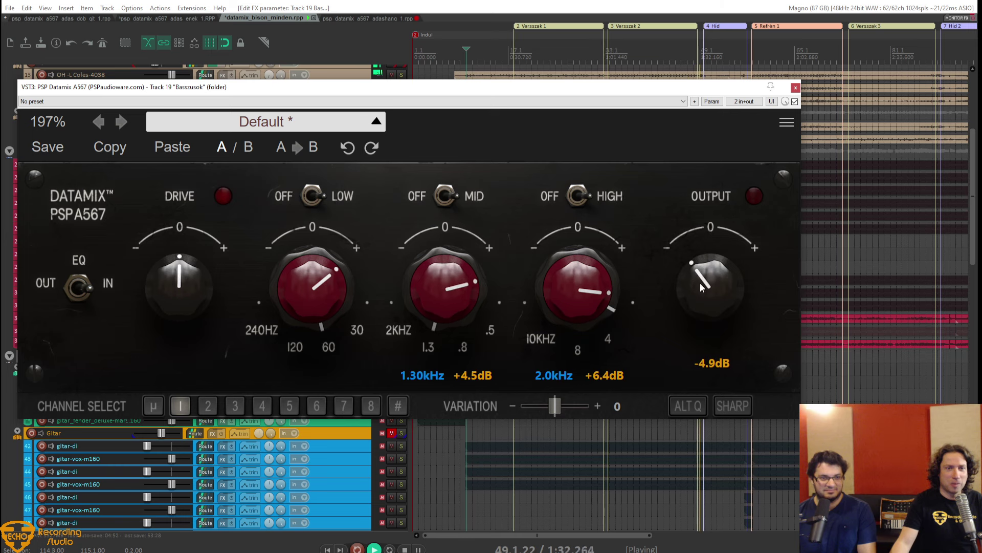
Compare the bass with the EQ out and in while lowering the Output to -7.5 dB, and close the plugin window.
{"action": "left_click", "coordinate": [77, 294]}
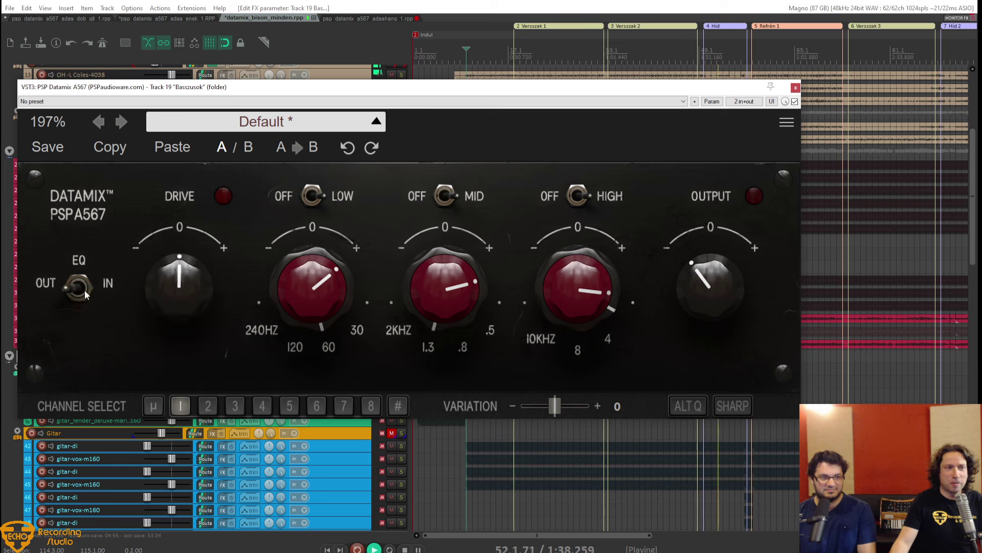
{"action": "left_click", "coordinate": [82, 290]}
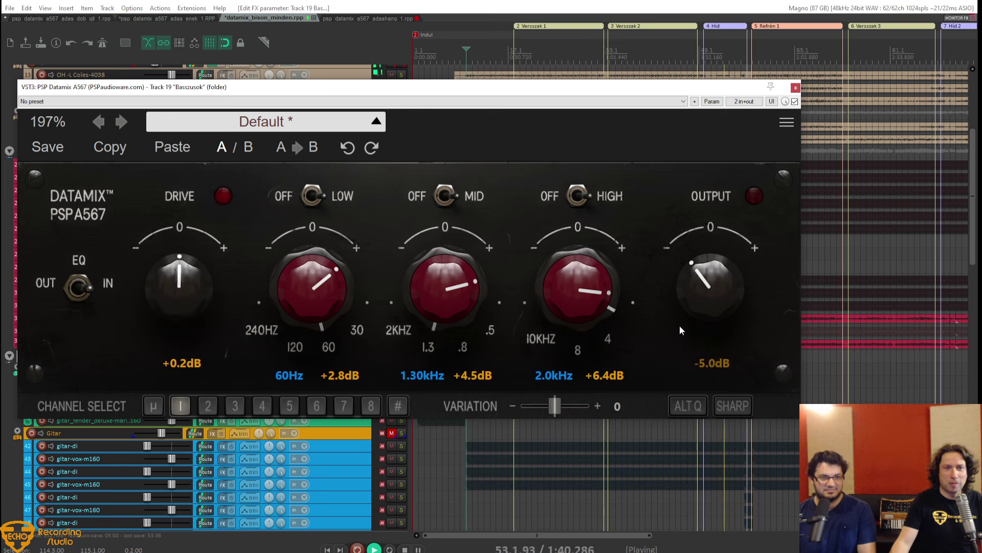
{"action": "left_click_drag", "start_coordinate": [688, 313], "coordinate": [689, 327]}
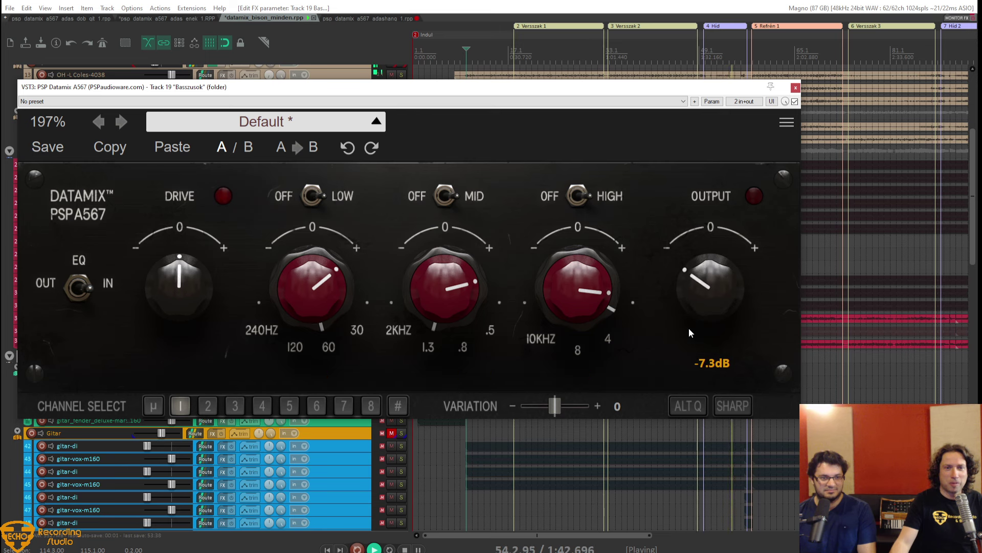
{"action": "left_click", "coordinate": [78, 290]}
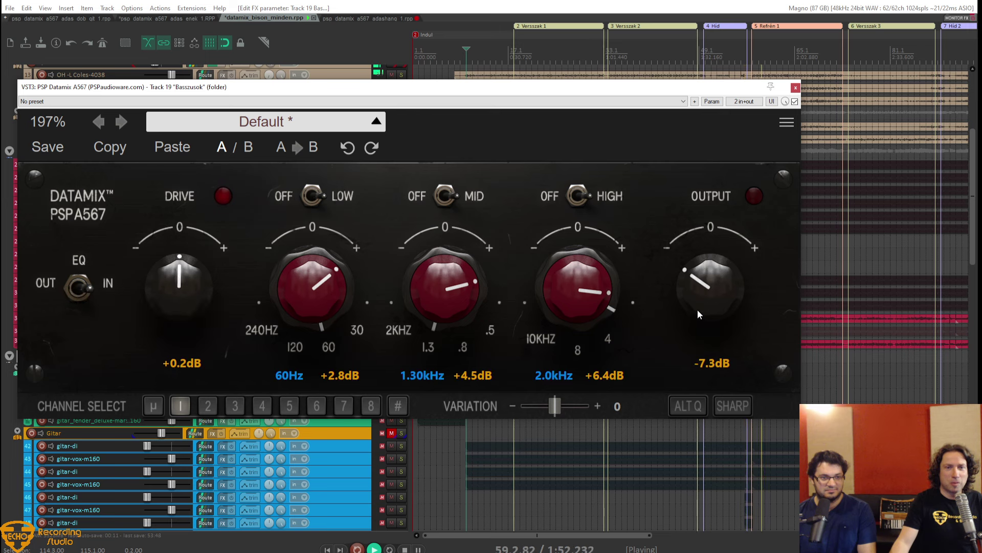
{"action": "left_click_drag", "start_coordinate": [702, 299], "coordinate": [701, 312]}
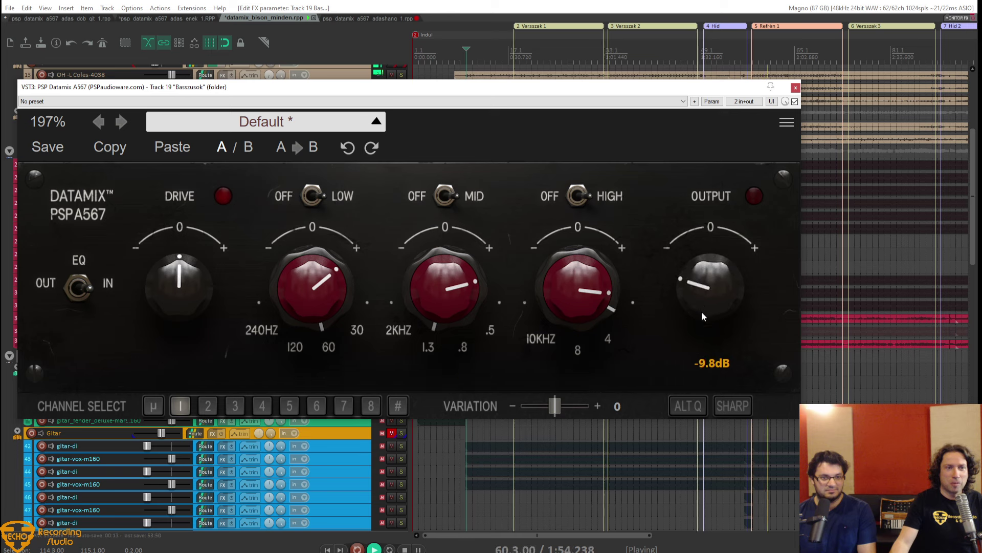
{"action": "left_click", "coordinate": [81, 287]}
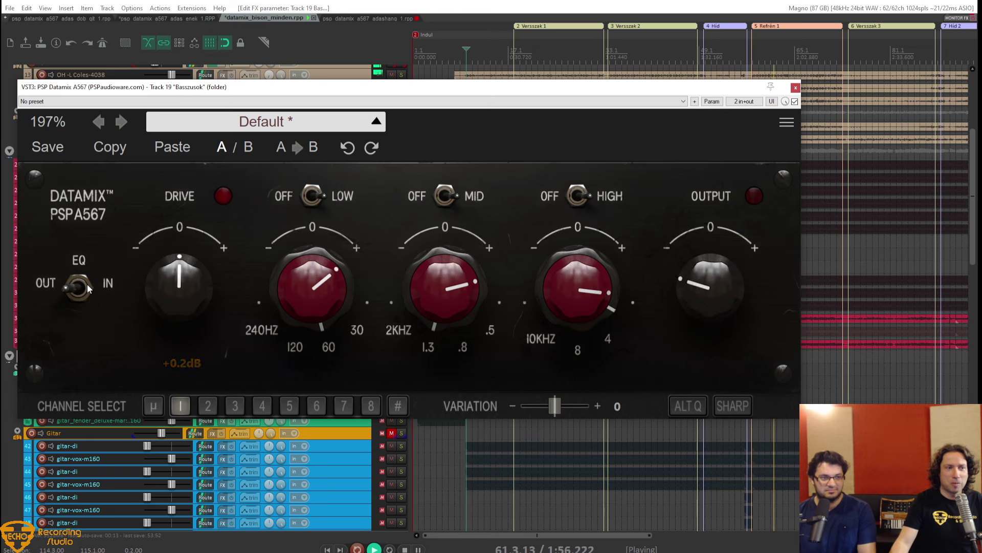
{"action": "left_click_drag", "start_coordinate": [719, 259], "coordinate": [720, 257]}
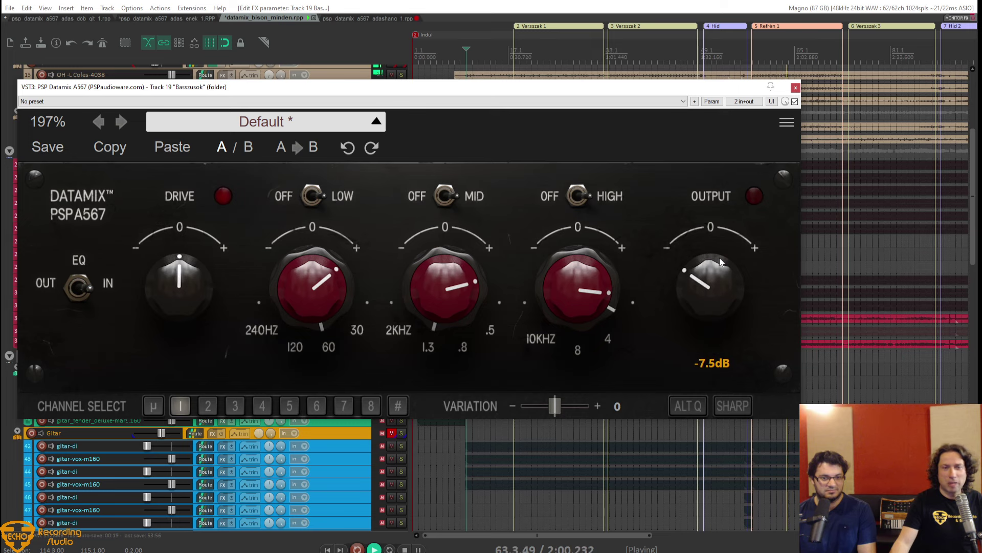
{"action": "left_click", "coordinate": [795, 88]}
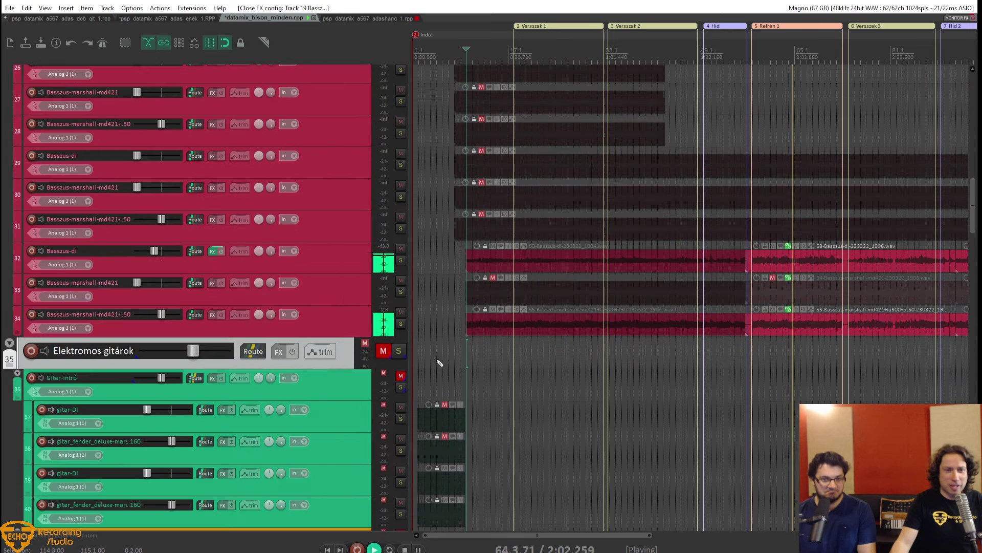
Mute the Marshall bass track 34 and raise the volume of Basszus-di track 32 to about -0.6 dB.
{"action": "scroll", "coordinate": [438, 362], "scroll_direction": "up", "scroll_amount": 2}
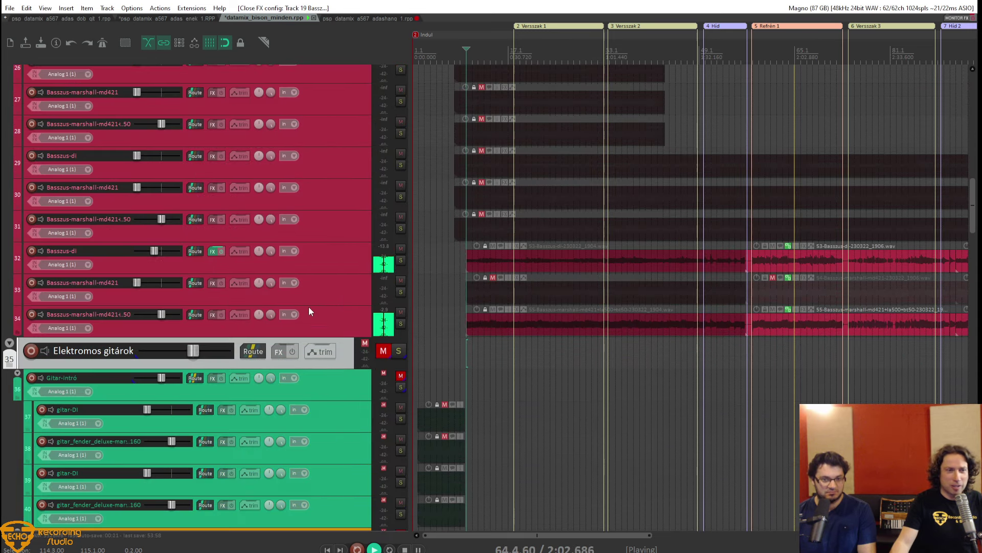
{"action": "left_click", "coordinate": [401, 312]}
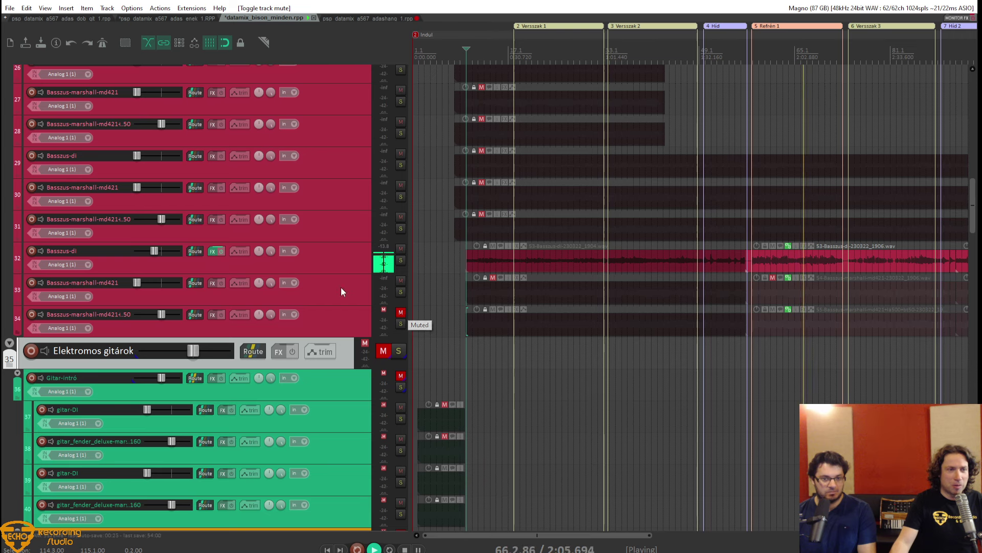
{"action": "double_click", "coordinate": [155, 251]}
{"action": "scroll", "coordinate": [156, 250], "scroll_direction": "down", "scroll_amount": 2}
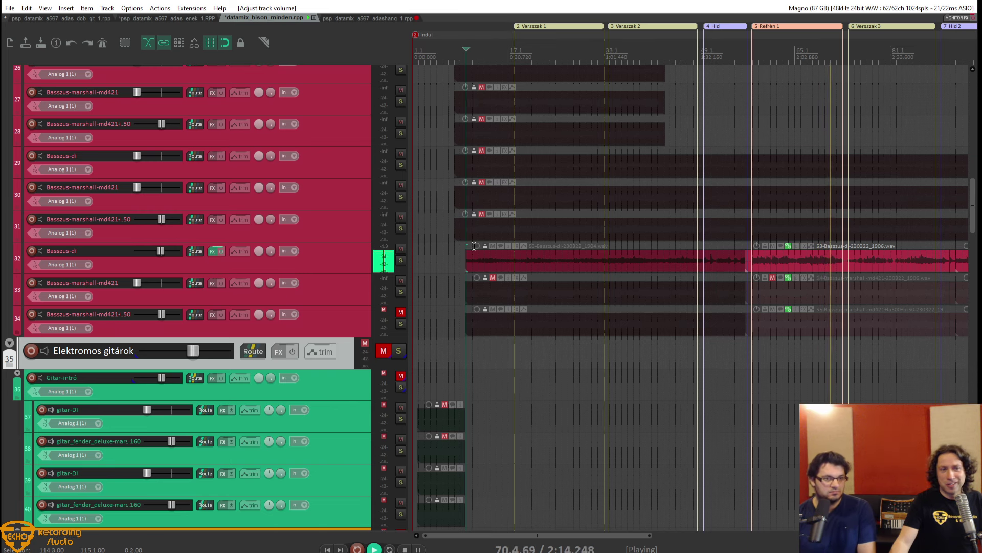
Bypass the effects on Basszus-di track 32 and set the GitárVCA track volume to -6.31 dB.
{"action": "left_click", "coordinate": [222, 253]}
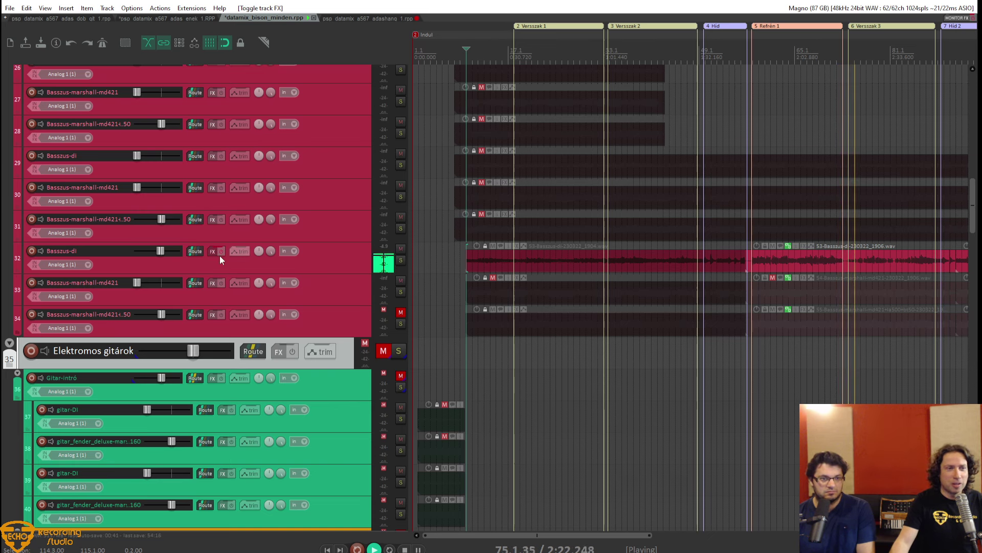
{"action": "scroll", "coordinate": [213, 235], "scroll_direction": "down", "scroll_amount": 2}
{"action": "scroll", "coordinate": [213, 235], "scroll_direction": "down", "scroll_amount": 15}
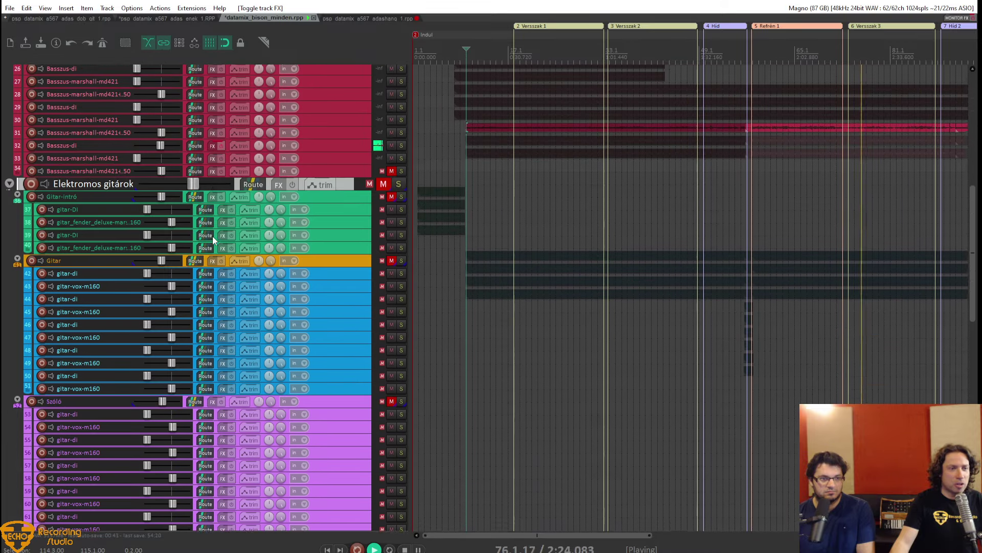
{"action": "left_click_drag", "start_coordinate": [216, 213], "coordinate": [178, 217]}
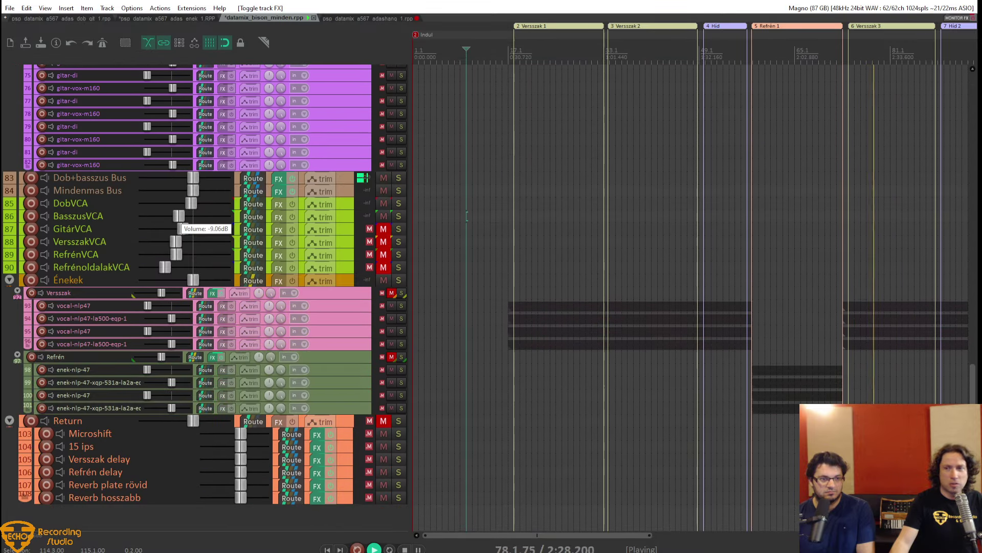
{"action": "left_click_drag", "start_coordinate": [179, 229], "coordinate": [209, 228]}
Return to the bass tracks and reopen the PSP Datamix A567 window of the Basszusok folder track.
{"action": "scroll", "coordinate": [209, 230], "scroll_direction": "up", "scroll_amount": 10}
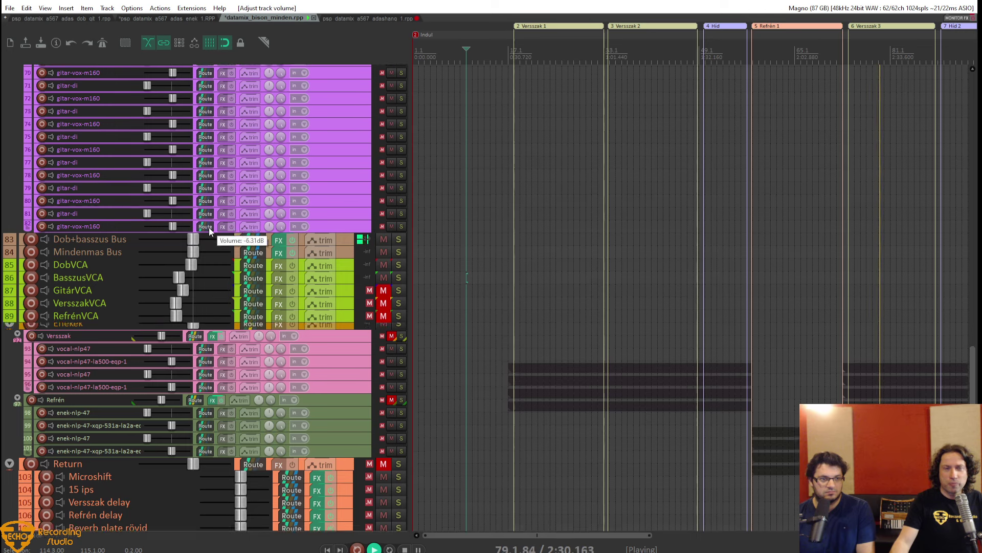
{"action": "scroll", "coordinate": [209, 229], "scroll_direction": "up", "scroll_amount": 10}
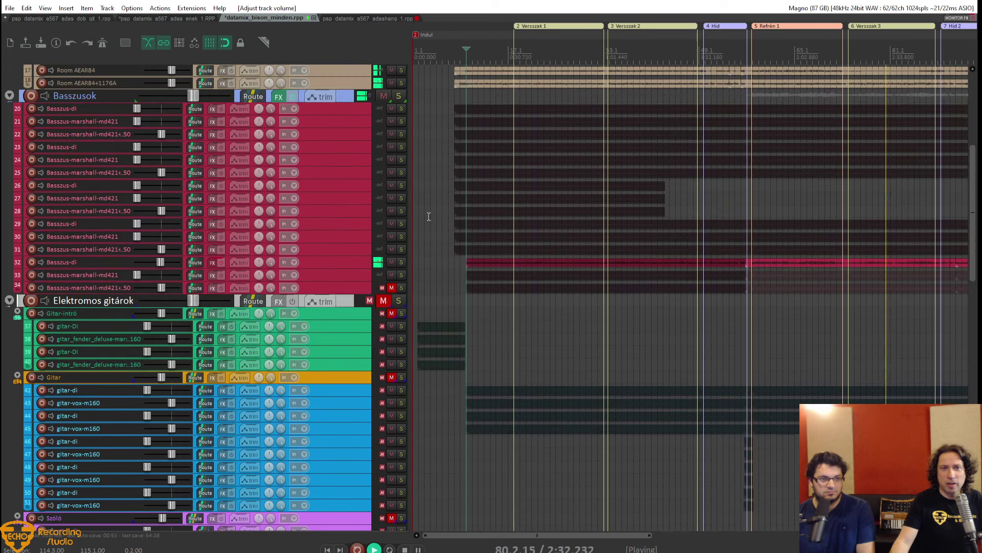
{"action": "scroll", "coordinate": [608, 250], "scroll_direction": "up", "scroll_amount": 3}
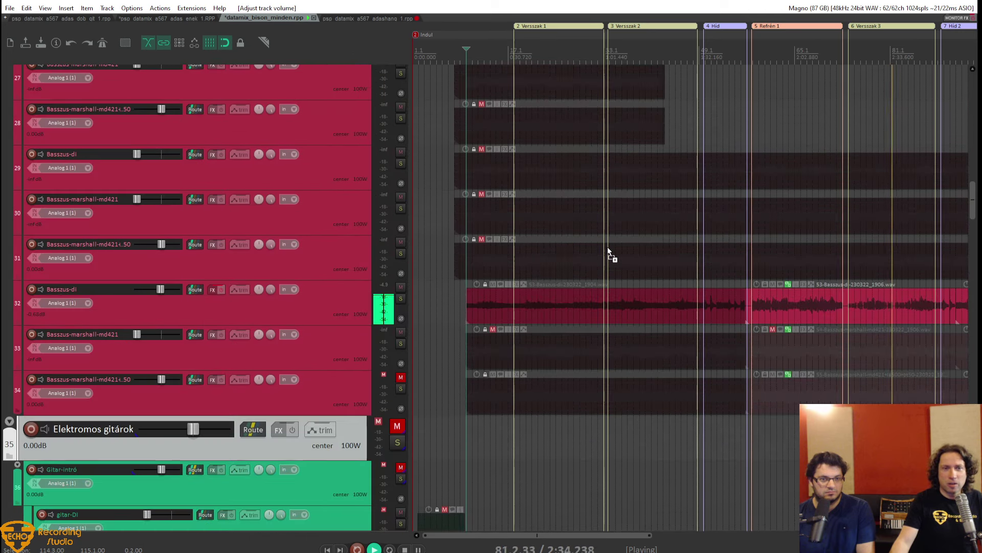
{"action": "scroll", "coordinate": [607, 247], "scroll_direction": "down", "scroll_amount": 2}
{"action": "scroll", "coordinate": [709, 281], "scroll_direction": "down", "scroll_amount": 2}
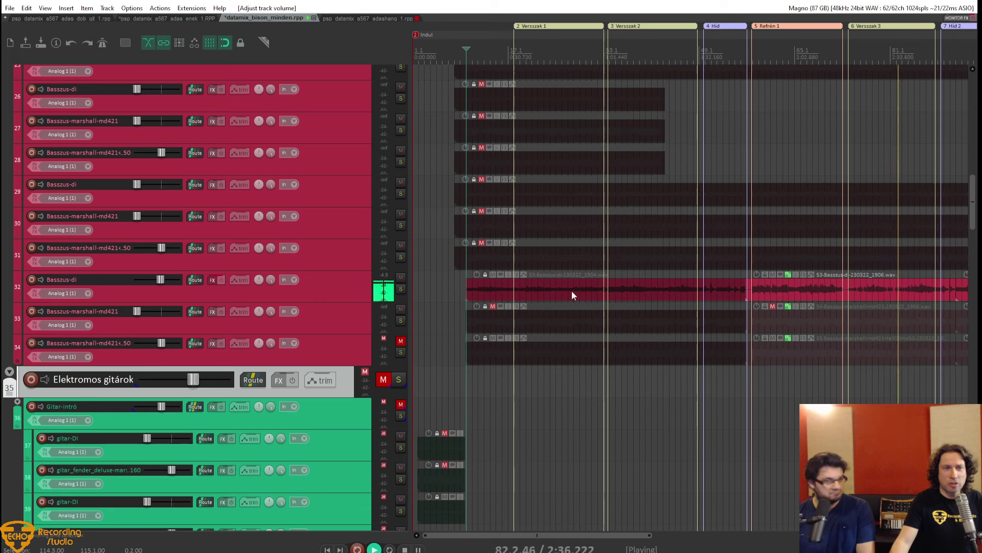
{"action": "scroll", "coordinate": [302, 281], "scroll_direction": "down", "scroll_amount": 2}
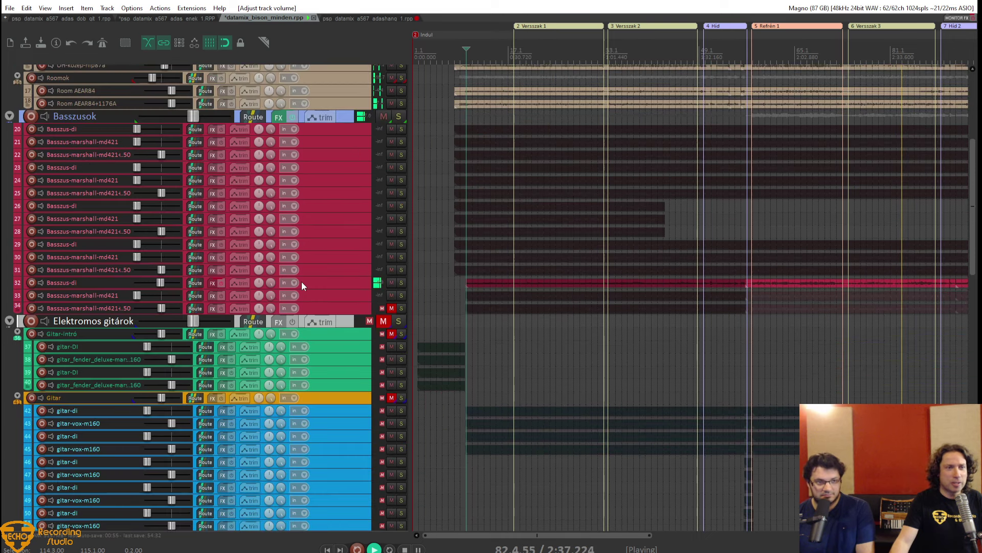
{"action": "right_click", "coordinate": [280, 118]}
{"action": "left_click", "coordinate": [292, 131]}
{"action": "left_click", "coordinate": [292, 131]}
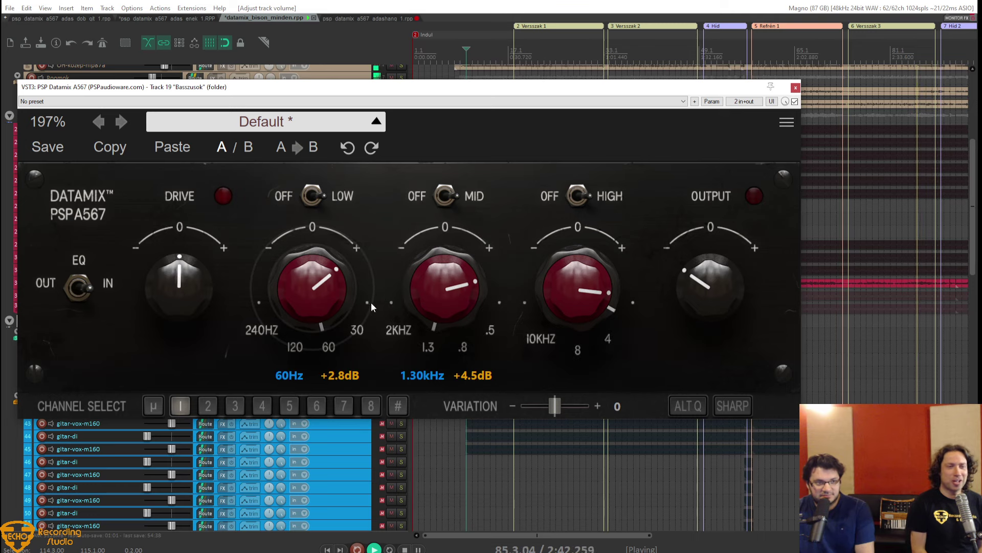
Open the plugin's preset browser, compare Default with the Bass DI preset, and move the window up to uncover the list.
{"action": "double_click", "coordinate": [289, 372]}
{"action": "left_click", "coordinate": [252, 123]}
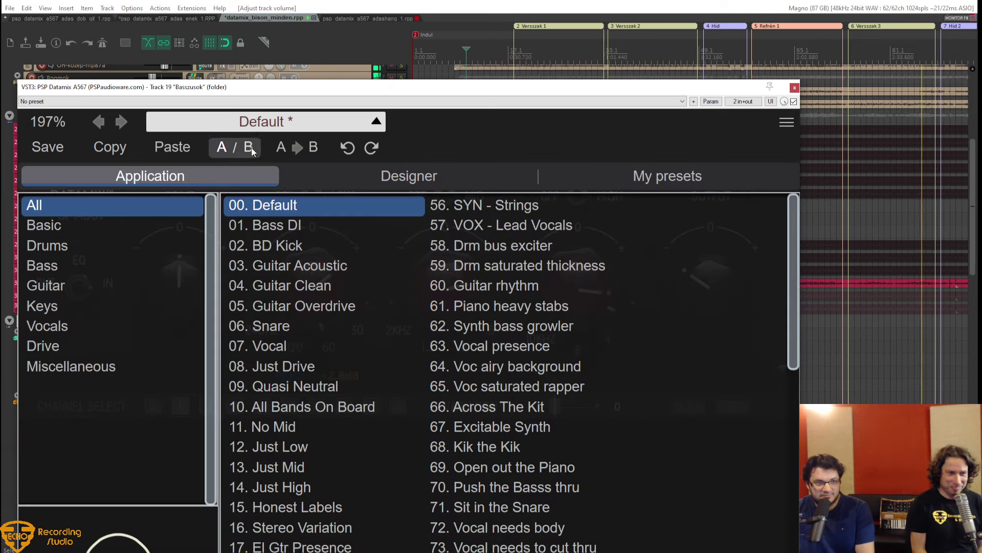
{"action": "left_click", "coordinate": [290, 234]}
{"action": "left_click", "coordinate": [287, 209]}
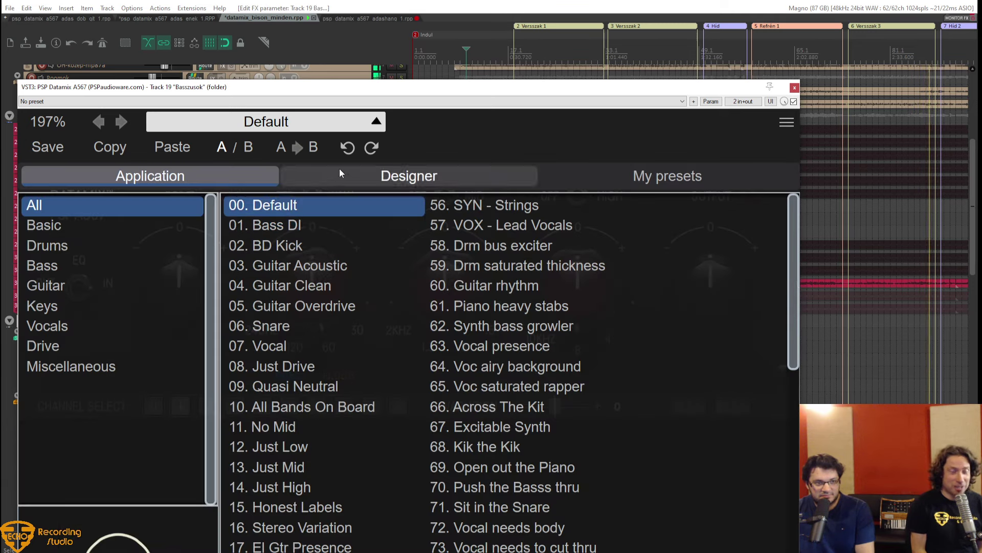
{"action": "left_click", "coordinate": [284, 229]}
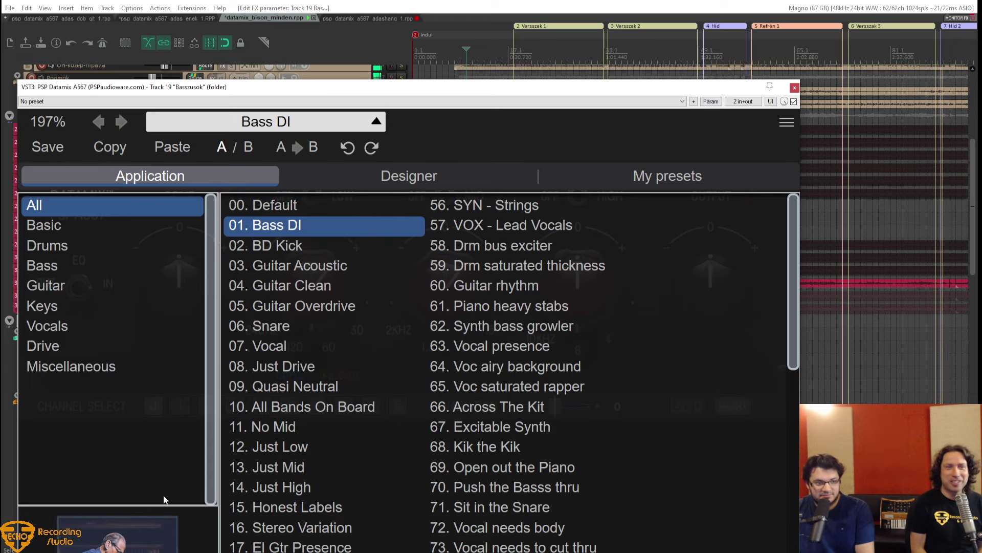
{"action": "left_click_drag", "start_coordinate": [581, 87], "coordinate": [587, 1]}
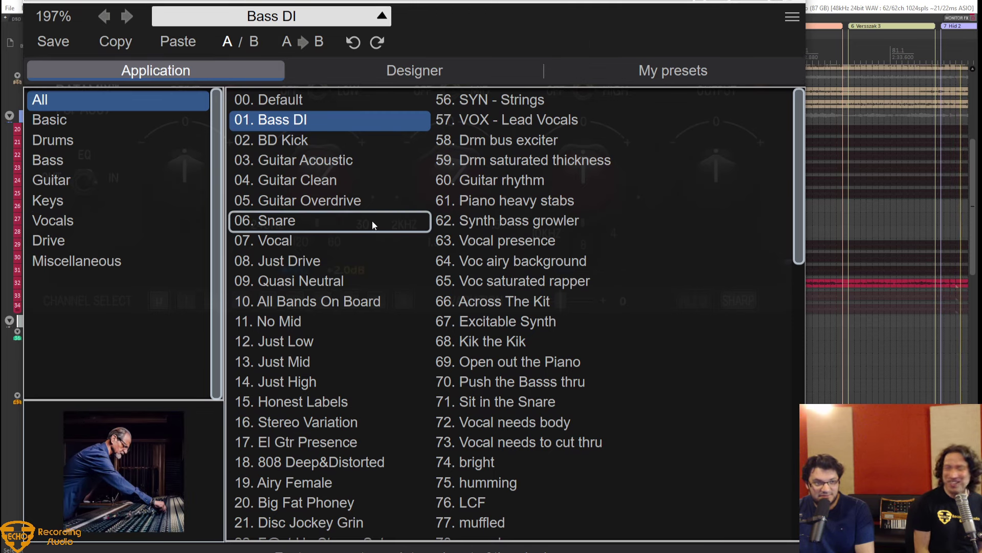
Try the presets BD Kick, Guitar Acoustic, Guitar Clean, Guitar Overdrive and Snare, ending on Just Drive.
{"action": "left_click", "coordinate": [344, 139]}
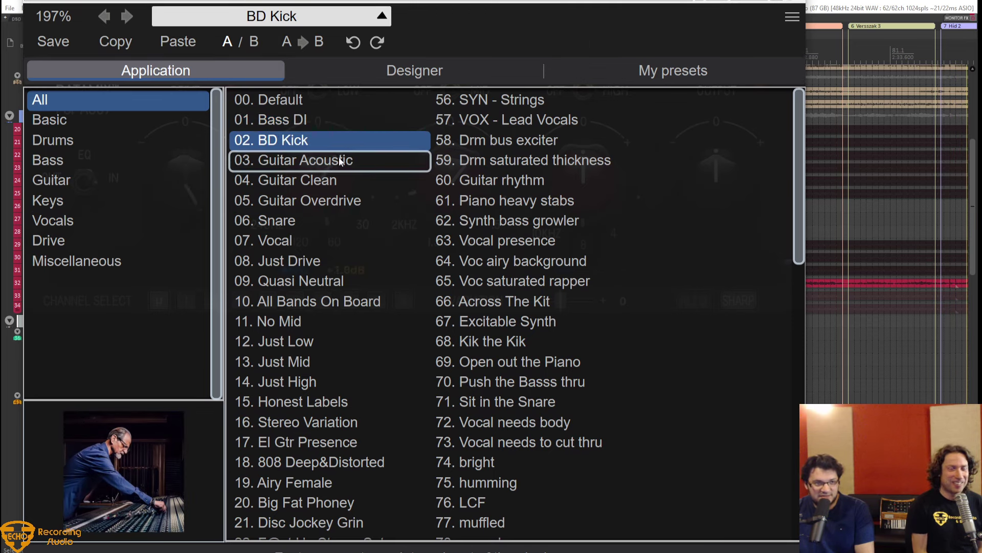
{"action": "left_click", "coordinate": [338, 161]}
{"action": "left_click", "coordinate": [336, 177]}
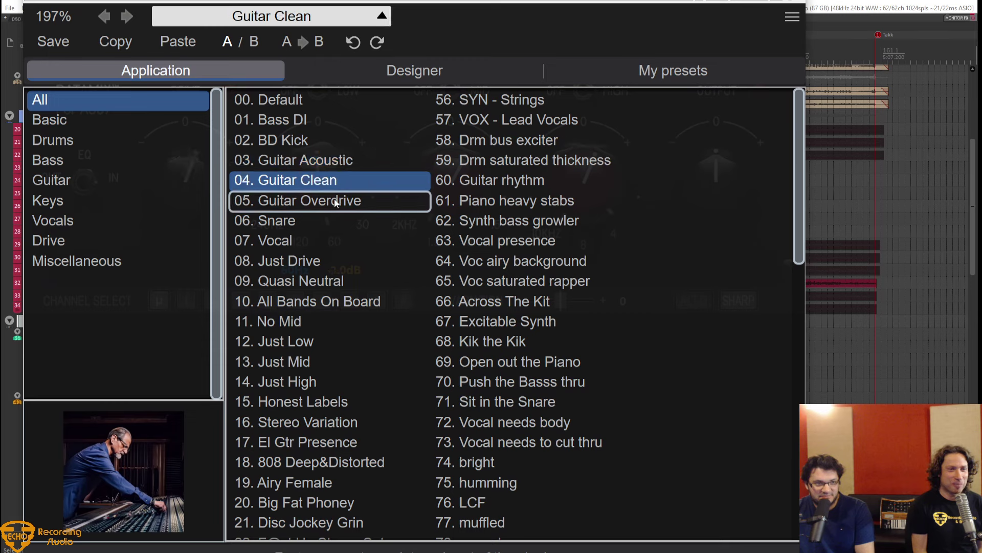
{"action": "left_click", "coordinate": [335, 201]}
{"action": "left_click", "coordinate": [327, 224]}
{"action": "left_click", "coordinate": [327, 258]}
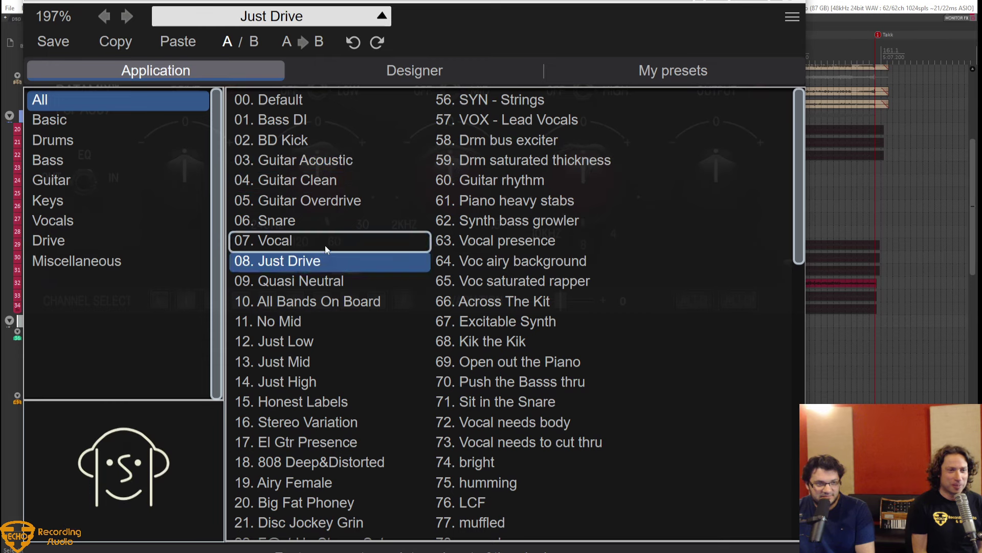
Try the presets Vocal, Quasi Neutral, All Bands On Board, Just Mid and El Gtr Presence, ending on Airy Female.
{"action": "left_click", "coordinate": [324, 244]}
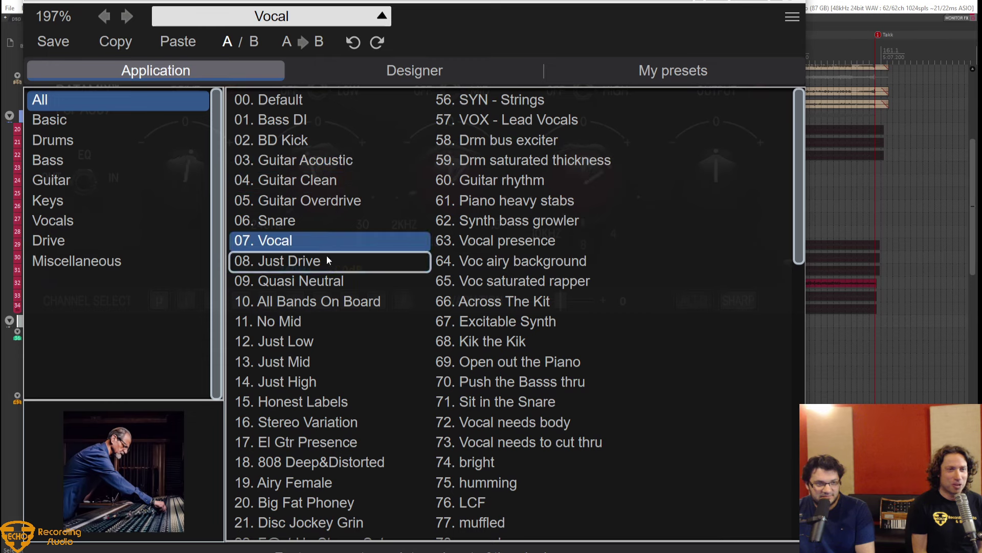
{"action": "left_click", "coordinate": [313, 281]}
{"action": "left_click", "coordinate": [314, 302]}
{"action": "left_click", "coordinate": [317, 361]}
{"action": "left_click", "coordinate": [327, 441]}
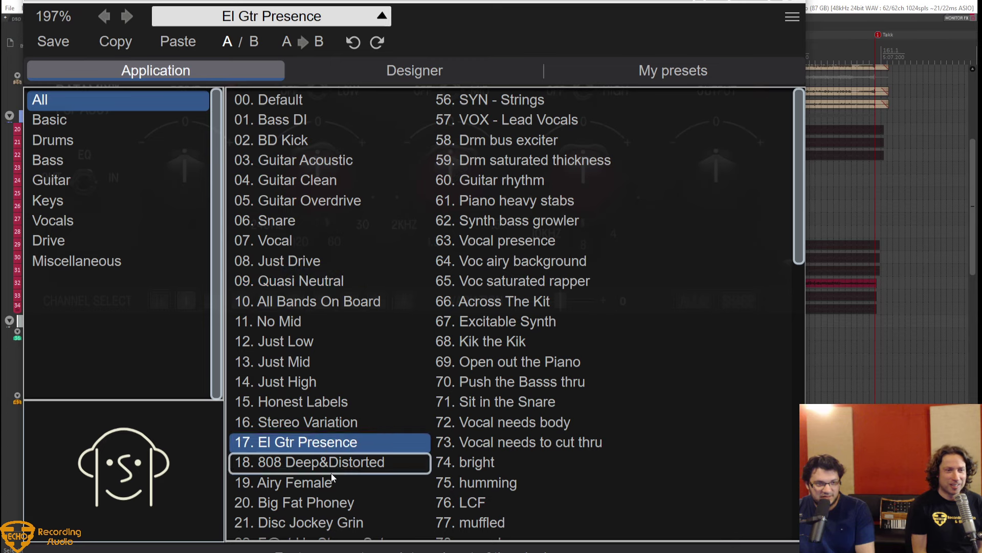
{"action": "left_click", "coordinate": [333, 482]}
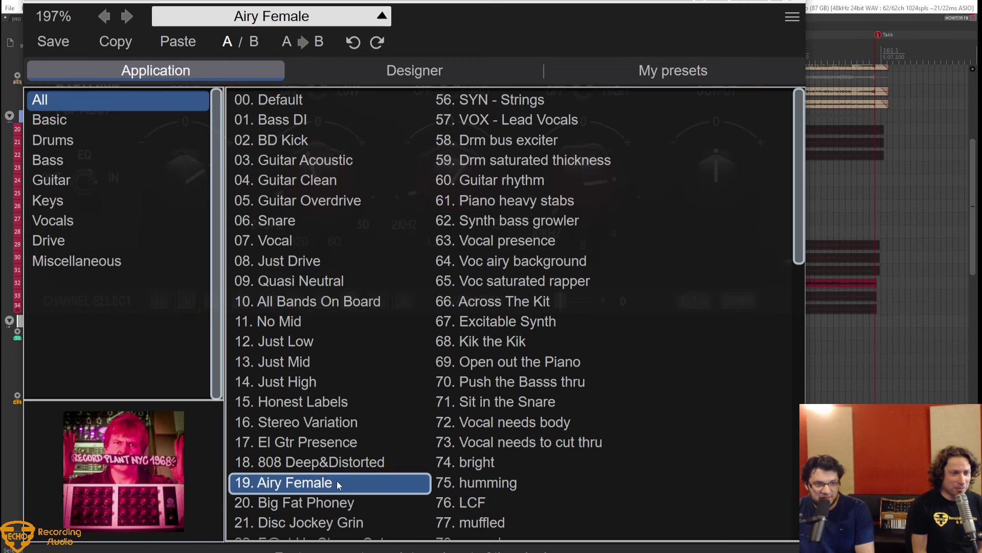
Audition Grungier Guitar, AK bass deboom, AB BD Bite and AB Gtr Bite, ending on DR - Bus Weight.
{"action": "scroll", "coordinate": [334, 470], "scroll_direction": "down", "scroll_amount": 3}
{"action": "left_click", "coordinate": [335, 455]}
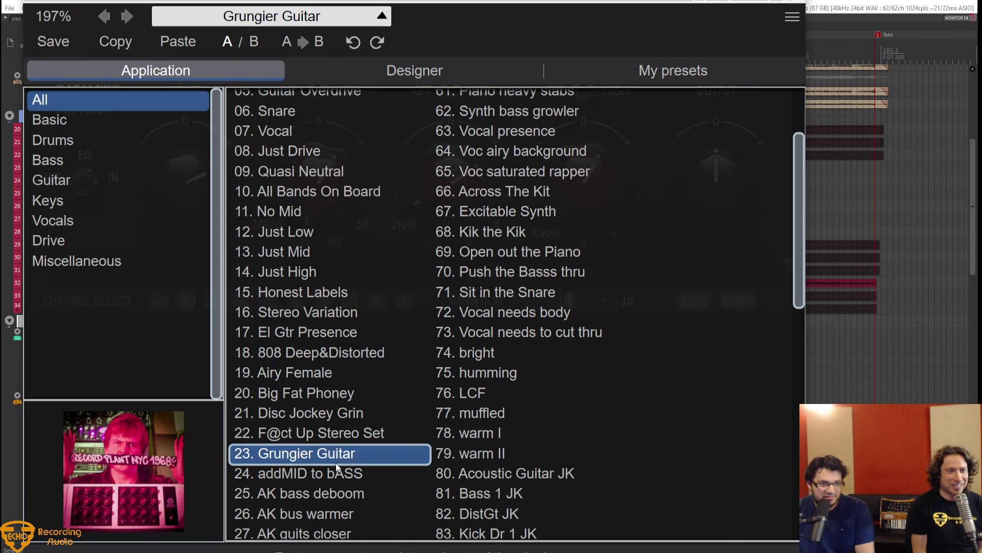
{"action": "left_click", "coordinate": [332, 493]}
{"action": "scroll", "coordinate": [332, 490], "scroll_direction": "down", "scroll_amount": 5}
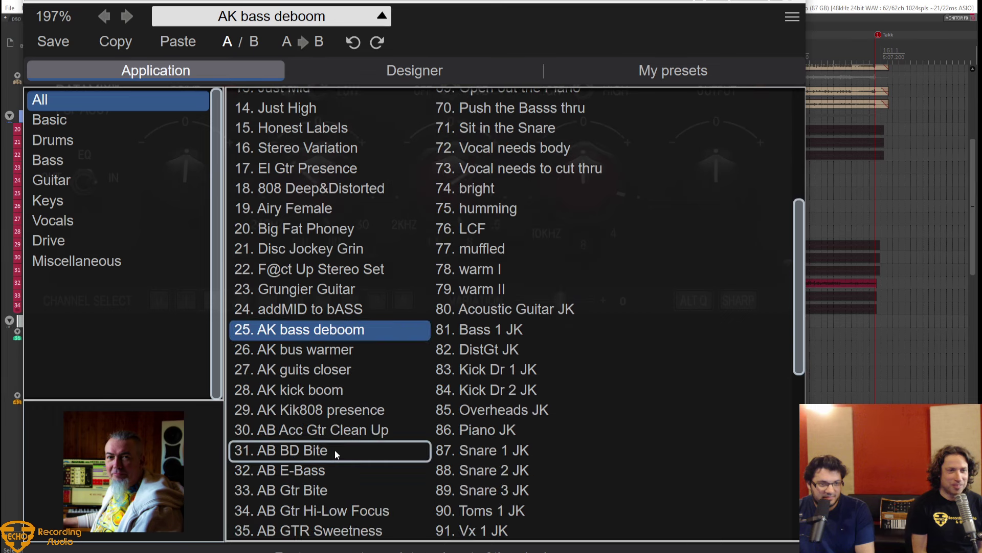
{"action": "left_click", "coordinate": [335, 449]}
{"action": "left_click", "coordinate": [326, 490]}
{"action": "scroll", "coordinate": [333, 490], "scroll_direction": "down", "scroll_amount": 4}
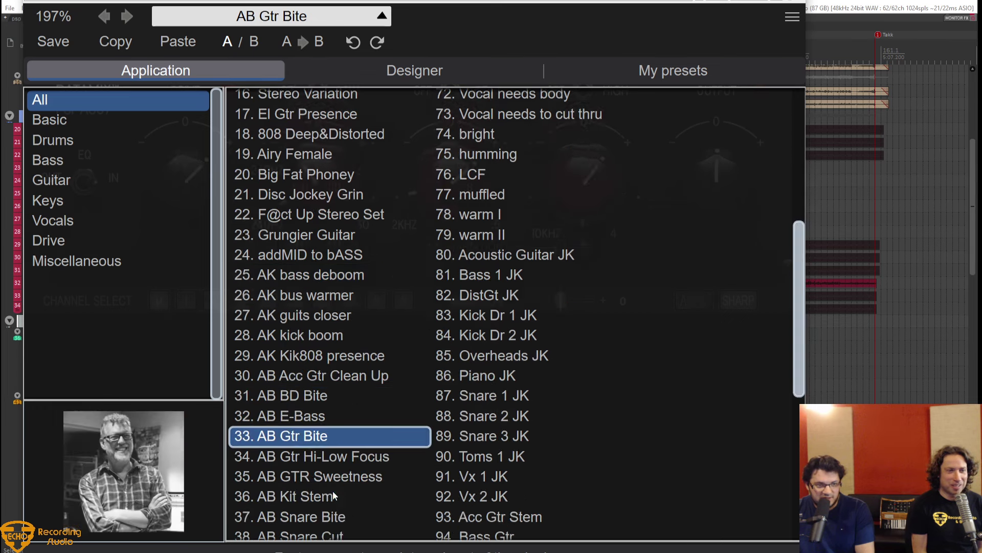
{"action": "left_click", "coordinate": [337, 487]}
Try the presets GTR - Saturation, Gtr Stem and Solid Kick near the end of the preset list.
{"action": "scroll", "coordinate": [337, 486], "scroll_direction": "down", "scroll_amount": 2}
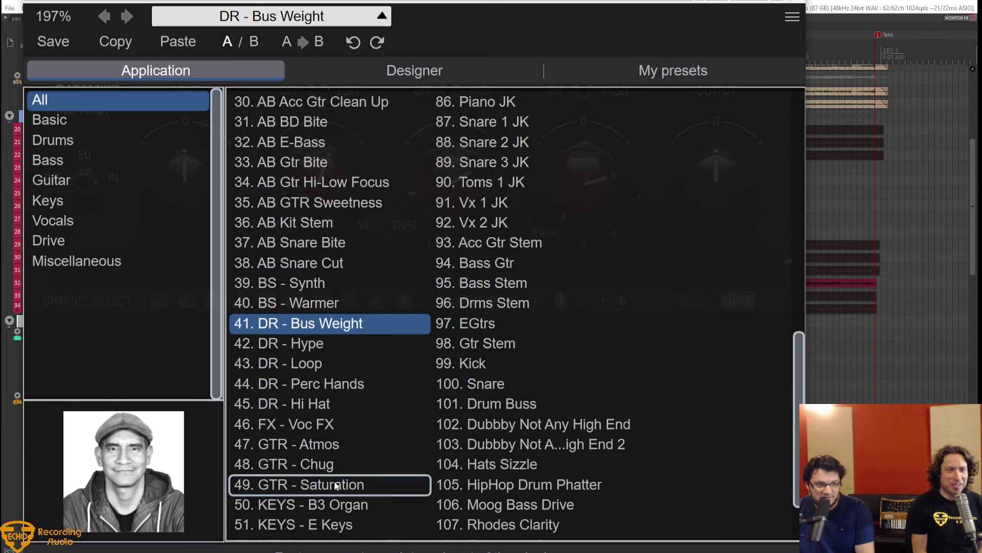
{"action": "left_click", "coordinate": [333, 484]}
{"action": "left_click", "coordinate": [468, 343]}
{"action": "scroll", "coordinate": [466, 349], "scroll_direction": "up", "scroll_amount": 1}
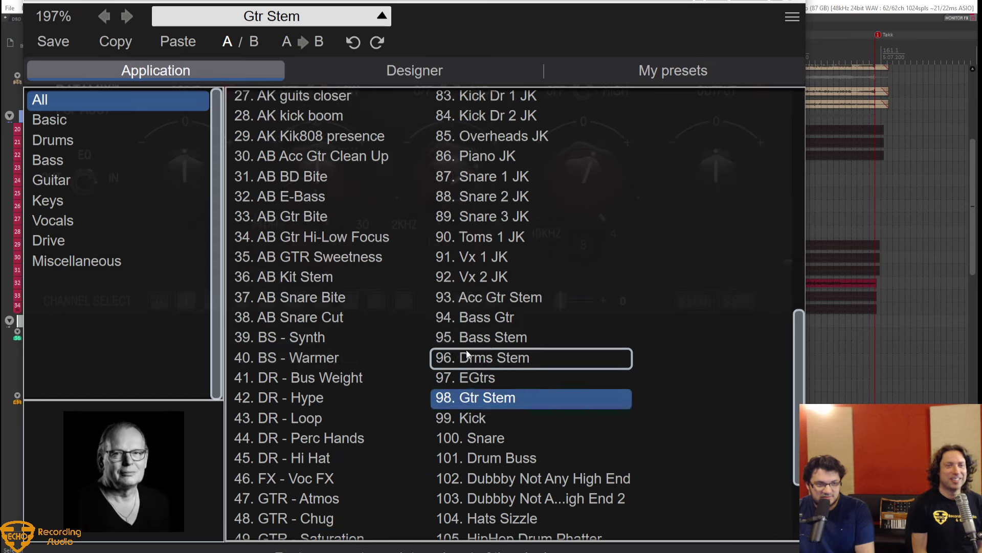
{"action": "scroll", "coordinate": [447, 447], "scroll_direction": "down", "scroll_amount": 2}
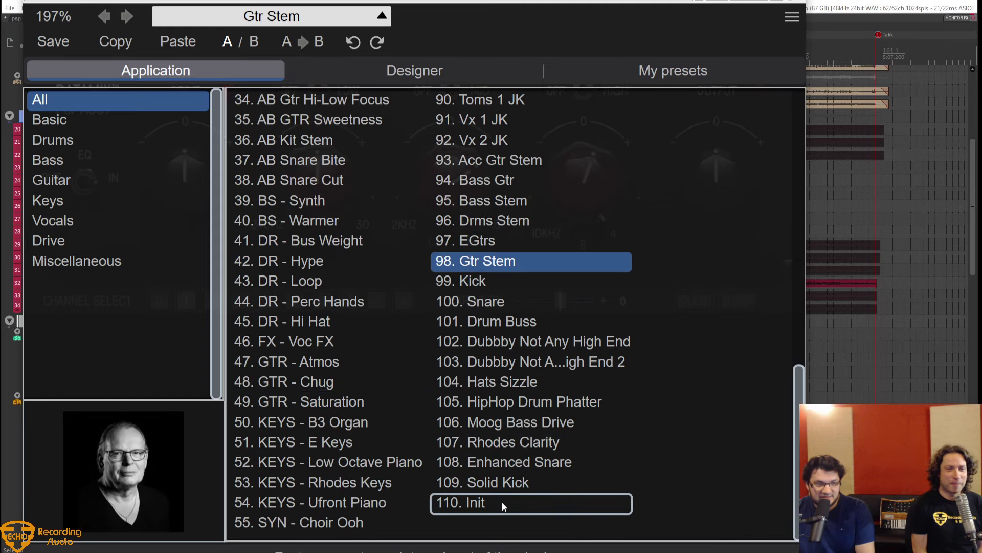
{"action": "left_click", "coordinate": [501, 489]}
Audition presets back up the second half of the list, including warm II, ending on Open out the Piano.
{"action": "scroll", "coordinate": [513, 449], "scroll_direction": "up", "scroll_amount": 1}
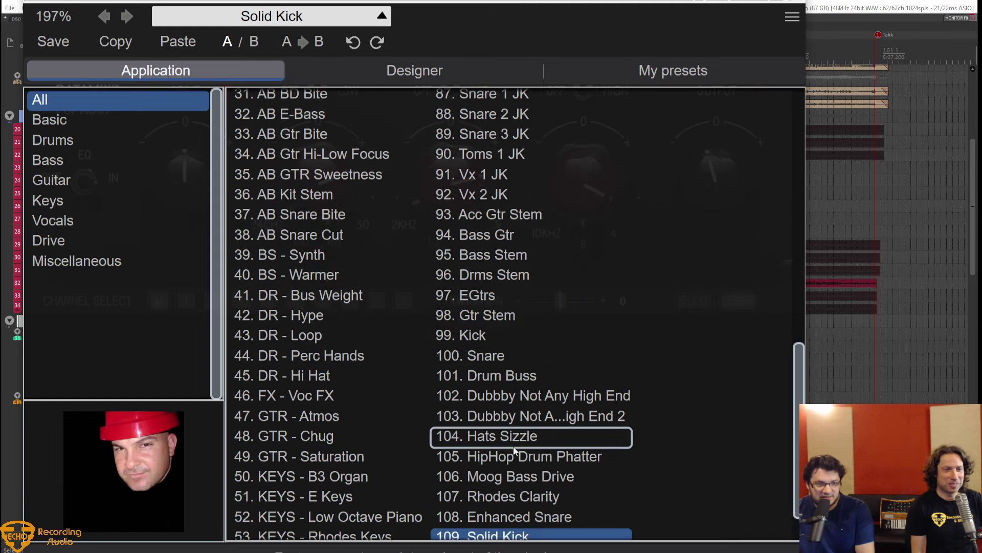
{"action": "left_click", "coordinate": [514, 446]}
{"action": "scroll", "coordinate": [516, 435], "scroll_direction": "up", "scroll_amount": 4}
{"action": "left_click", "coordinate": [516, 435]}
{"action": "scroll", "coordinate": [515, 435], "scroll_direction": "up", "scroll_amount": 4}
{"action": "left_click", "coordinate": [516, 435]}
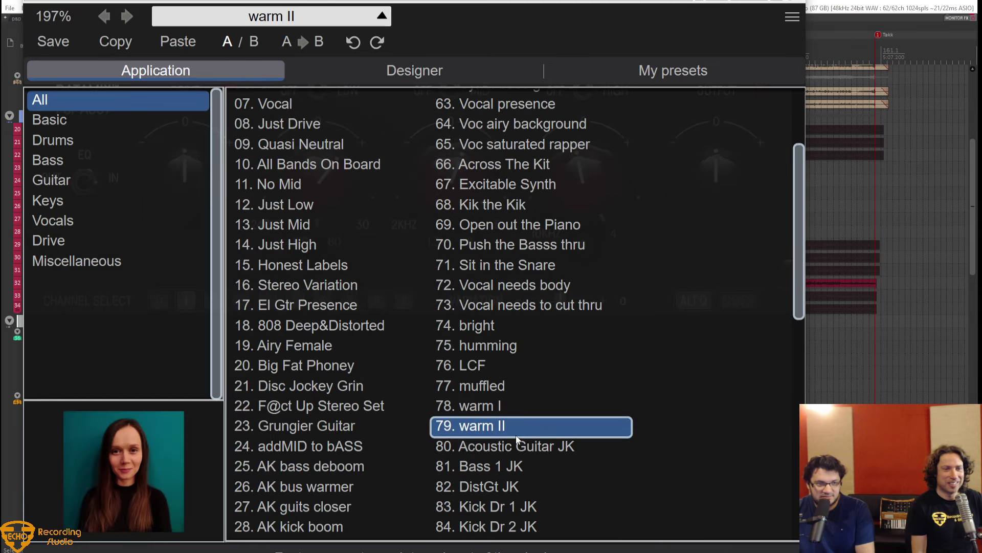
{"action": "scroll", "coordinate": [516, 435], "scroll_direction": "up", "scroll_amount": 3}
{"action": "left_click", "coordinate": [521, 403]}
{"action": "left_click", "coordinate": [528, 361]}
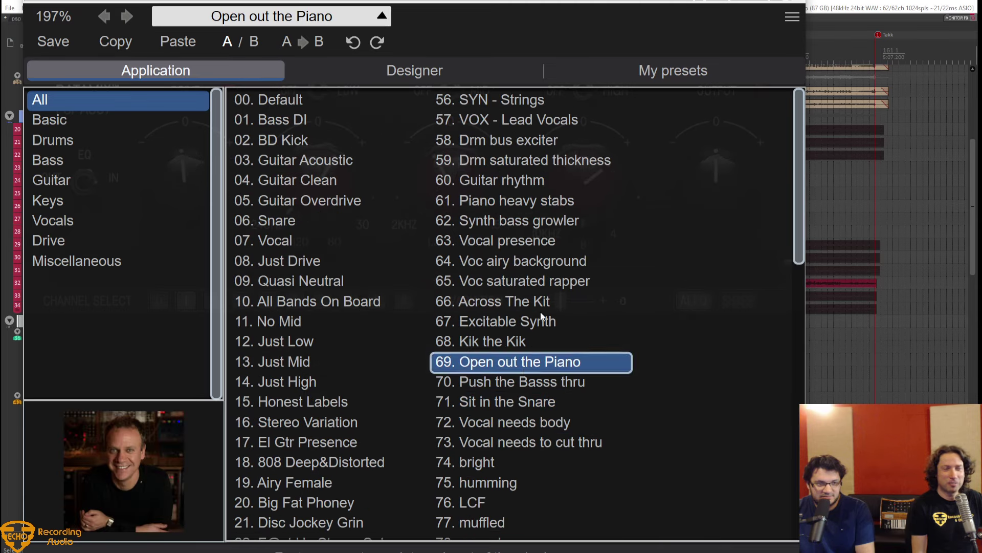
Try Voc saturated rapper, Synth bass growler and Drm bus exciter, and finish by loading the Default preset.
{"action": "left_click", "coordinate": [542, 281]}
{"action": "left_click", "coordinate": [542, 223]}
{"action": "left_click", "coordinate": [538, 142]}
{"action": "left_click", "coordinate": [317, 104]}
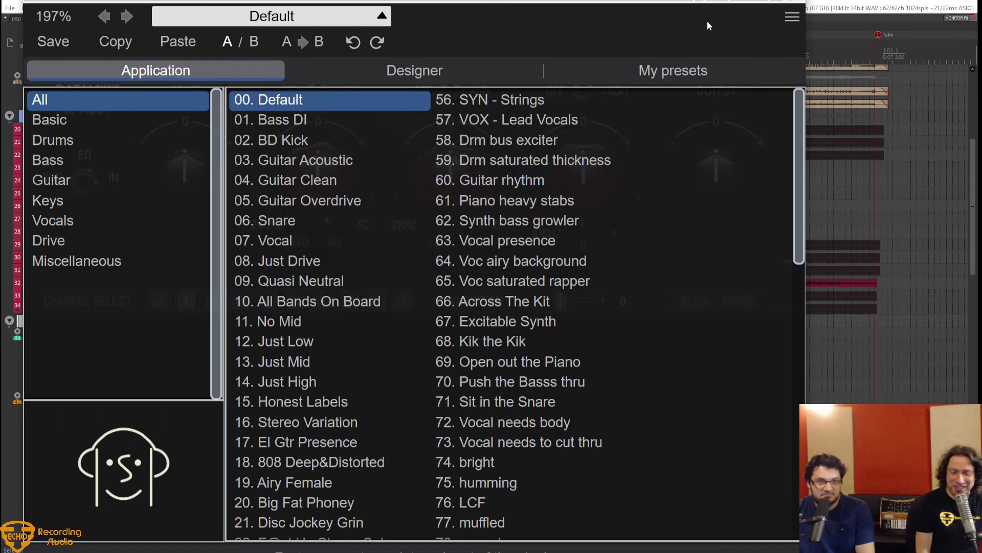
Leave the preset browser, check the plugin's global settings and return to the equalizer controls.
{"action": "left_click", "coordinate": [778, 23]}
{"action": "left_click", "coordinate": [791, 17]}
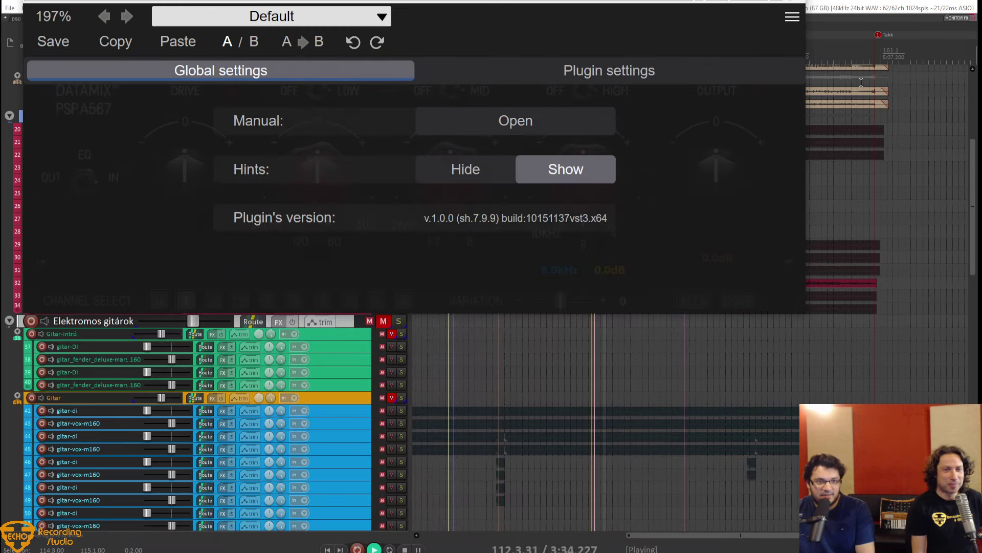
{"action": "left_click", "coordinate": [791, 17]}
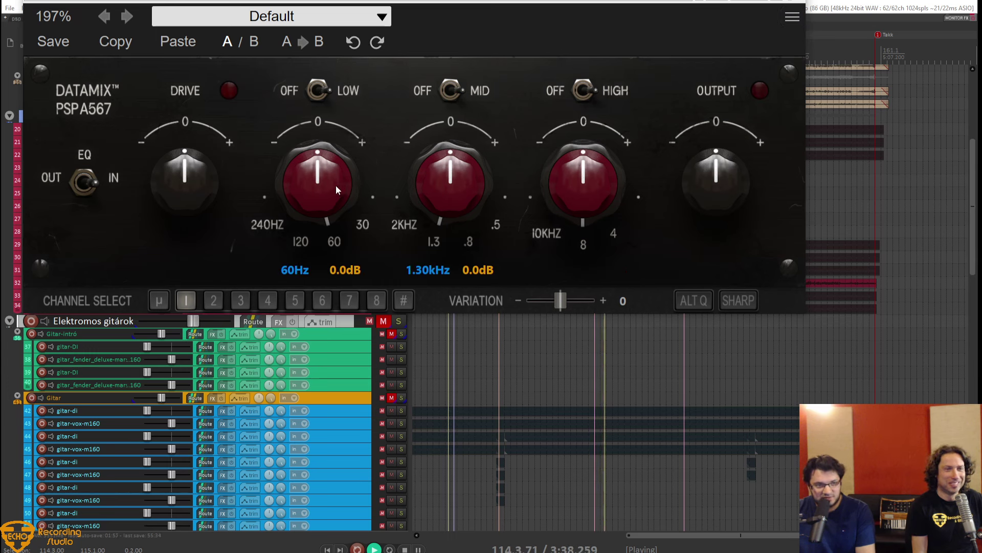
Boost the low band to +15.0 dB at 30, 120 and 240 Hz, settling on 60 Hz at +2.4 dB.
{"action": "left_click_drag", "start_coordinate": [342, 201], "coordinate": [349, 103]}
{"action": "left_click_drag", "start_coordinate": [354, 195], "coordinate": [355, 199]}
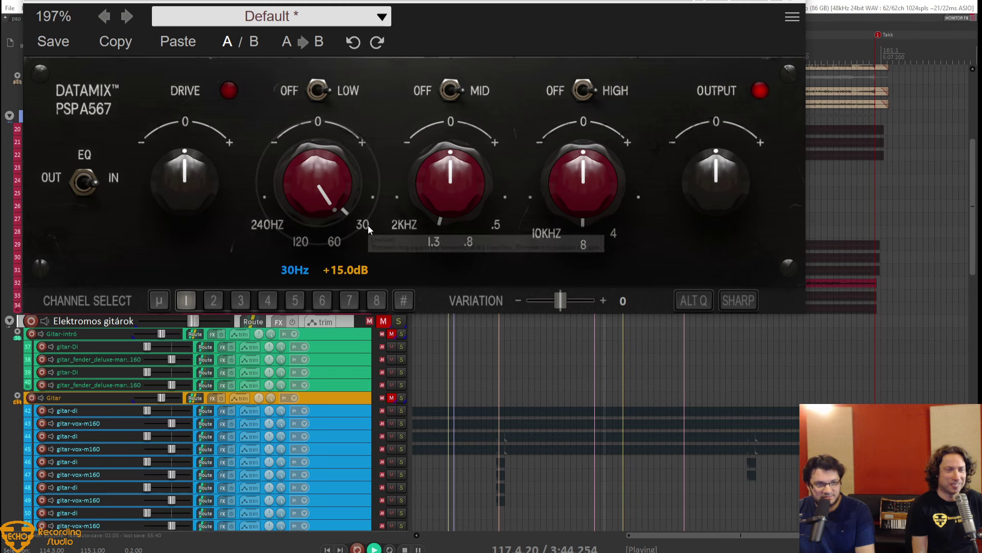
{"action": "left_click_drag", "start_coordinate": [312, 250], "coordinate": [321, 244]}
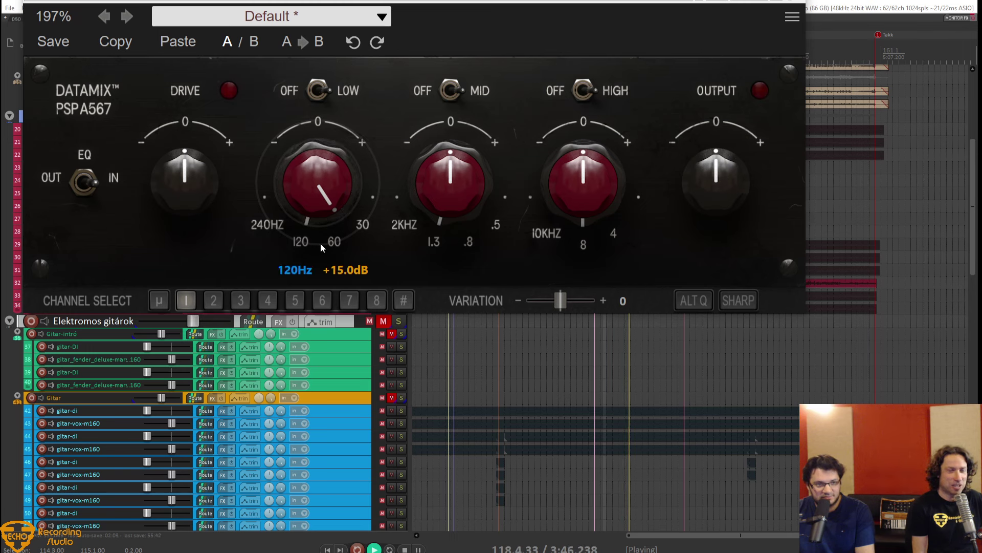
{"action": "left_click", "coordinate": [265, 236]}
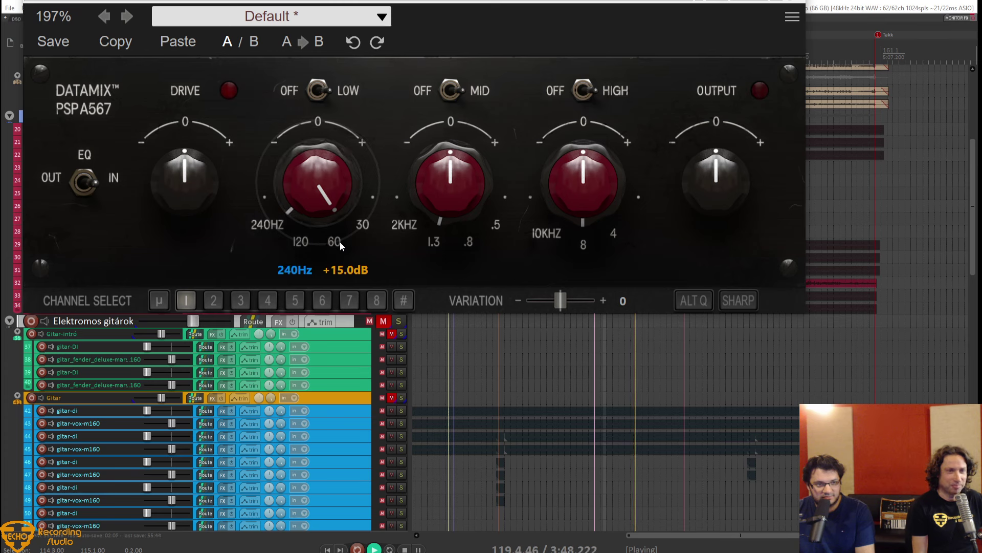
{"action": "left_click", "coordinate": [340, 243]}
{"action": "left_click_drag", "start_coordinate": [315, 186], "coordinate": [325, 255]}
Set the mid band to 2.00 kHz with a gain of +2.9 dB.
{"action": "left_click_drag", "start_coordinate": [444, 185], "coordinate": [450, 146]}
{"action": "left_click", "coordinate": [417, 218]}
{"action": "left_click_drag", "start_coordinate": [444, 196], "coordinate": [438, 228]}
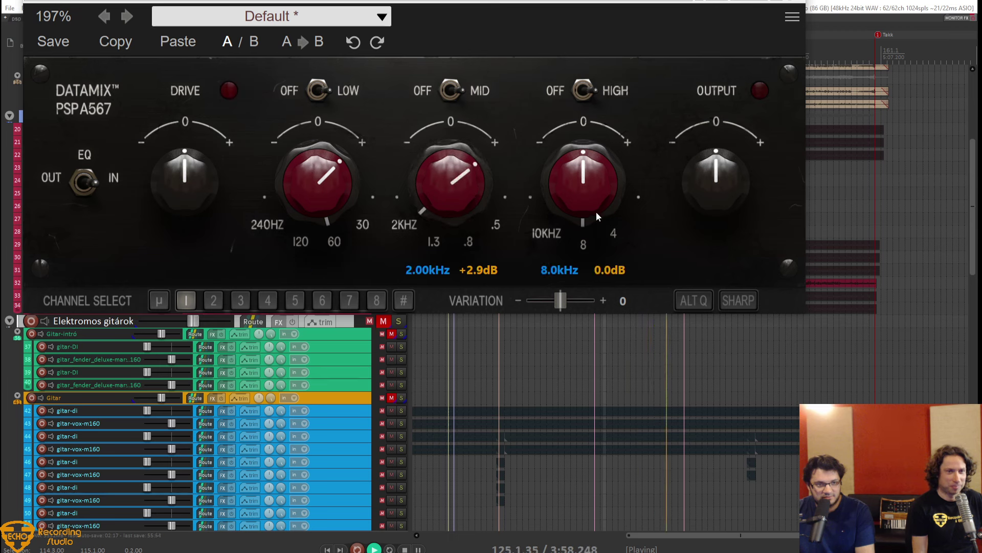
Set the high band to 1.5 kHz with a gain of +2.2 dB.
{"action": "left_click", "coordinate": [598, 244]}
{"action": "left_click", "coordinate": [635, 200]}
{"action": "left_click_drag", "start_coordinate": [589, 184], "coordinate": [600, 154]}
Lower the plugin's output to -5.4 dB and compare the bass with the EQ switched out and back in.
{"action": "left_click_drag", "start_coordinate": [716, 177], "coordinate": [733, 198]}
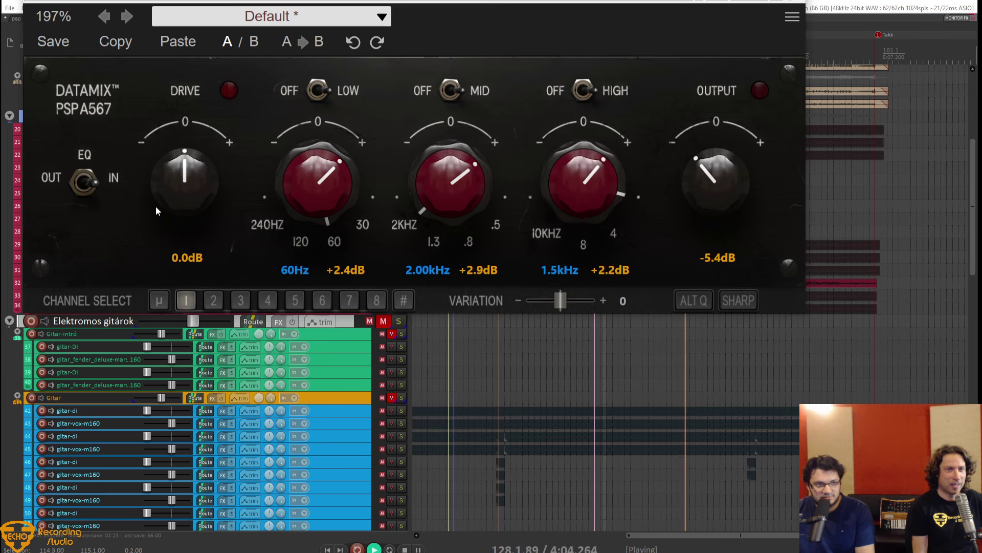
{"action": "left_click", "coordinate": [96, 184]}
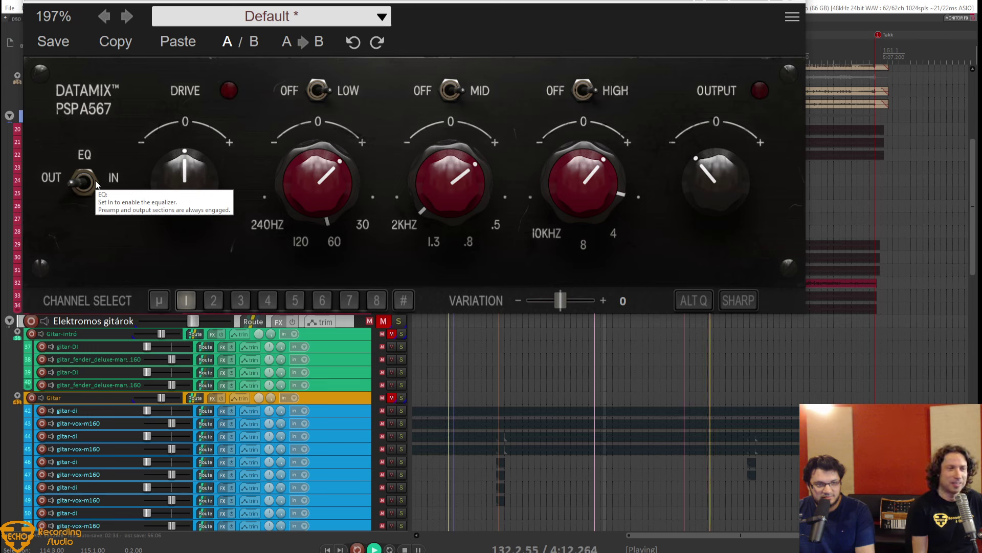
{"action": "left_click", "coordinate": [95, 183]}
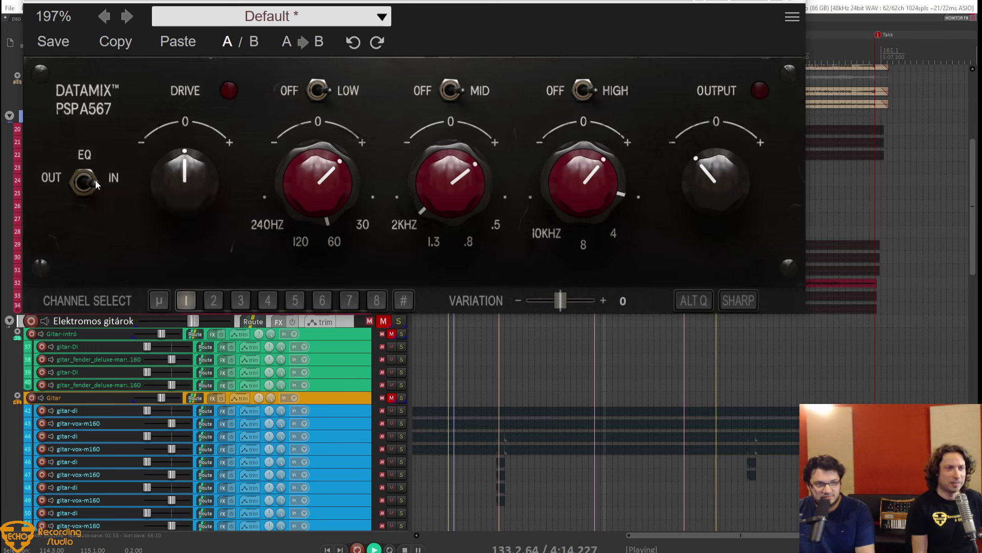
{"action": "mouse_move", "coordinate": [184, 189]}
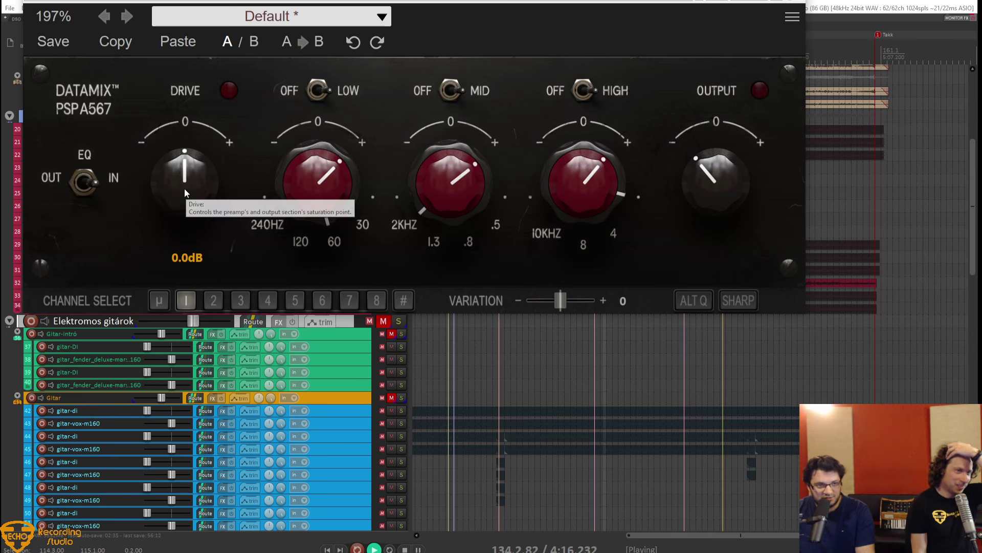
{"action": "mouse_move", "coordinate": [582, 173]}
Push the drive to +17.2 dB and up to +28.4 dB while adjusting the output, ending at +2.8 dB.
{"action": "left_click_drag", "start_coordinate": [704, 176], "coordinate": [679, 188]}
{"action": "left_click_drag", "start_coordinate": [241, 213], "coordinate": [271, 156]}
{"action": "left_click_drag", "start_coordinate": [712, 174], "coordinate": [715, 152]}
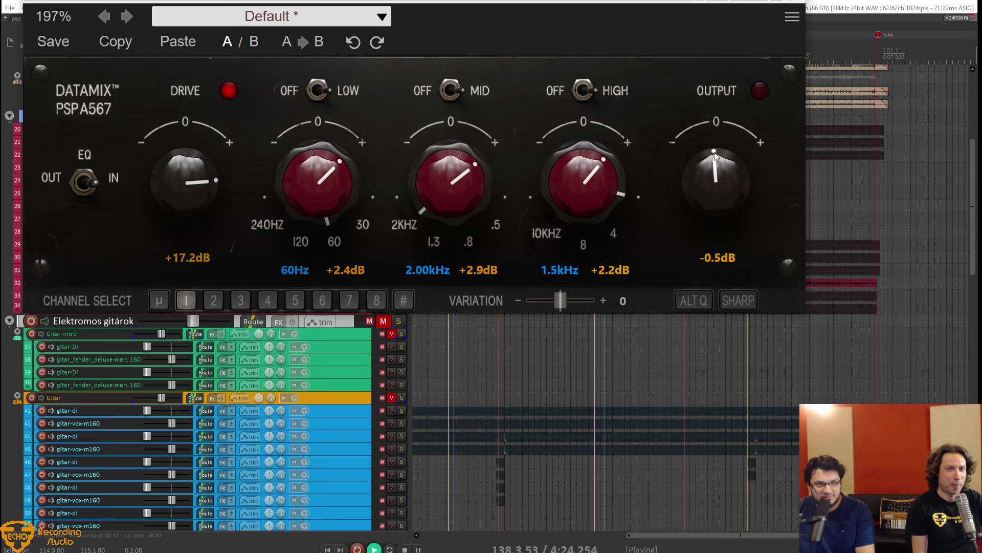
{"action": "left_click_drag", "start_coordinate": [719, 176], "coordinate": [723, 182]}
{"action": "left_click_drag", "start_coordinate": [225, 191], "coordinate": [201, 171]}
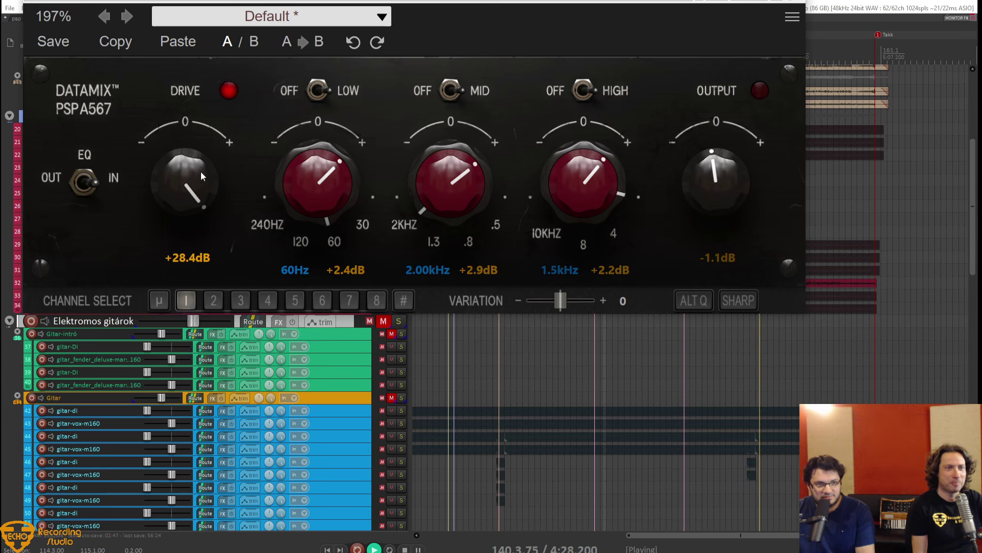
{"action": "left_click_drag", "start_coordinate": [723, 174], "coordinate": [728, 170]}
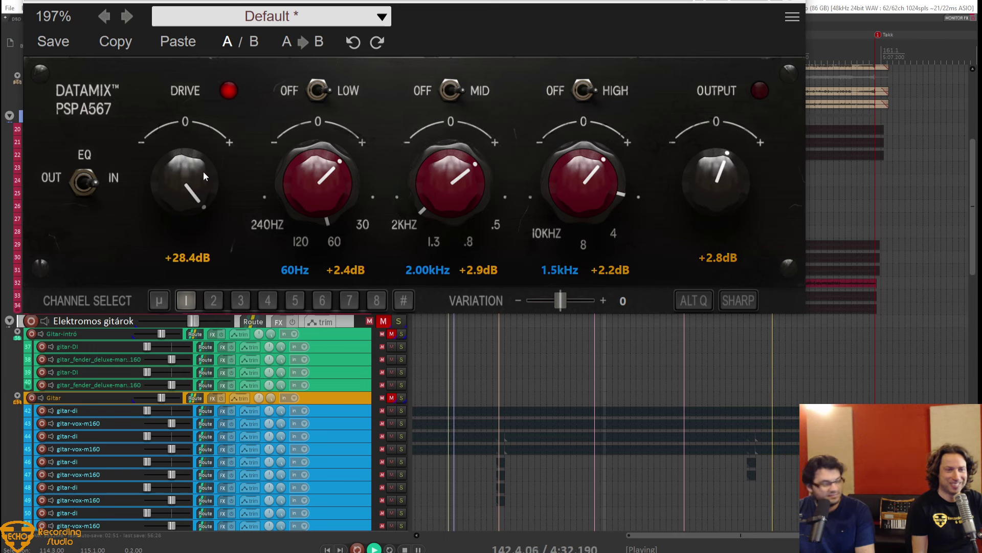
Back the drive off to +13.3 dB and the output to -1.1 dB, and compare the EQ out and in.
{"action": "left_click_drag", "start_coordinate": [203, 176], "coordinate": [196, 208]}
{"action": "left_click_drag", "start_coordinate": [788, 143], "coordinate": [742, 179]}
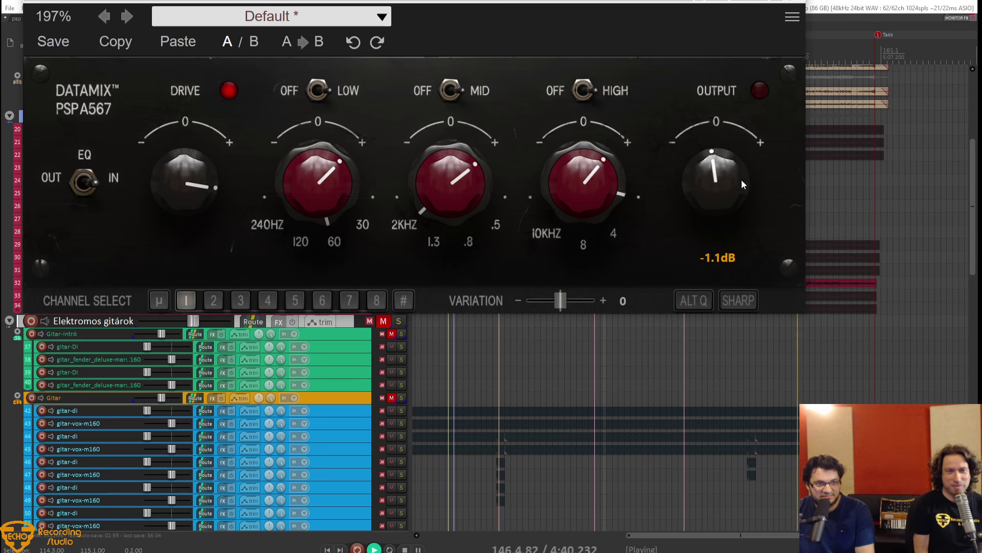
{"action": "left_click_drag", "start_coordinate": [170, 195], "coordinate": [205, 204]}
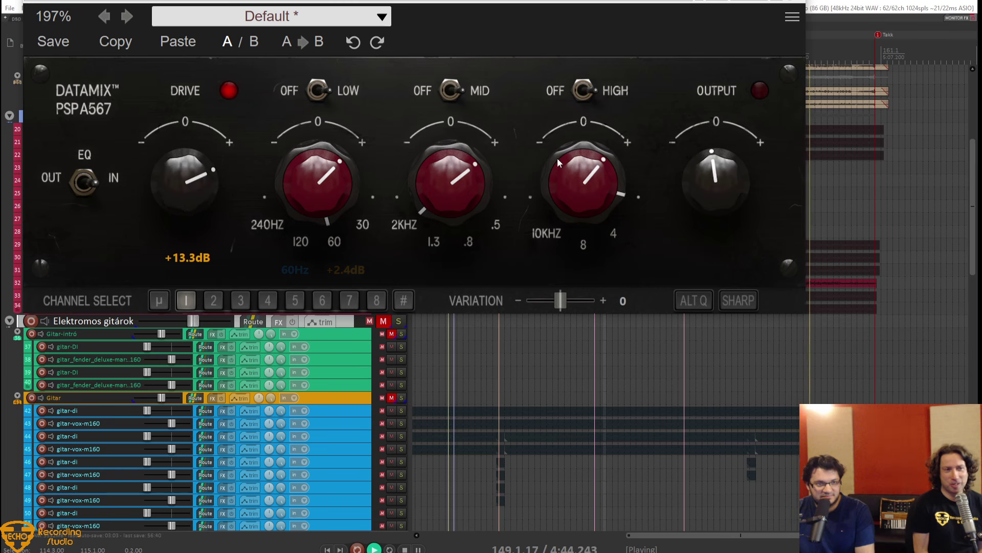
{"action": "left_click", "coordinate": [75, 189]}
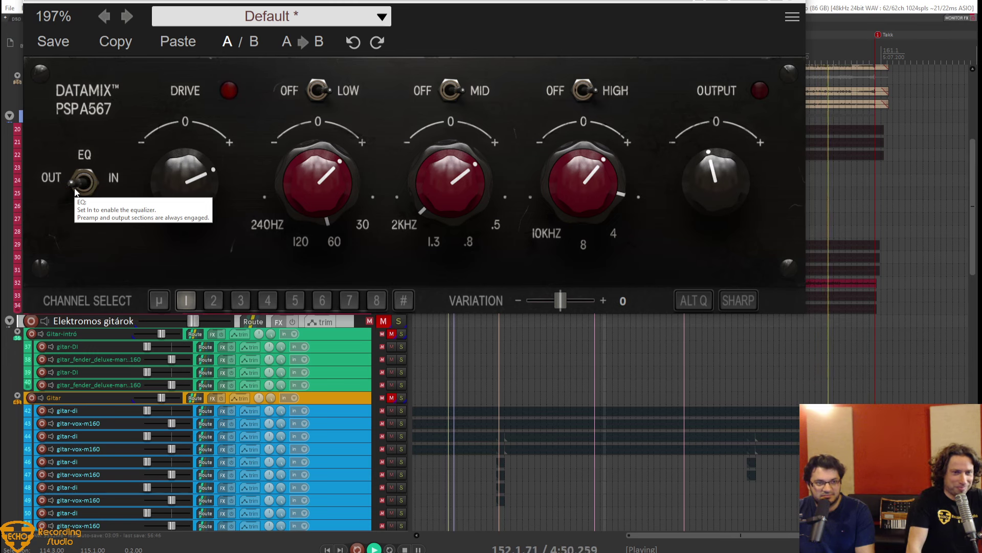
{"action": "left_click", "coordinate": [75, 188]}
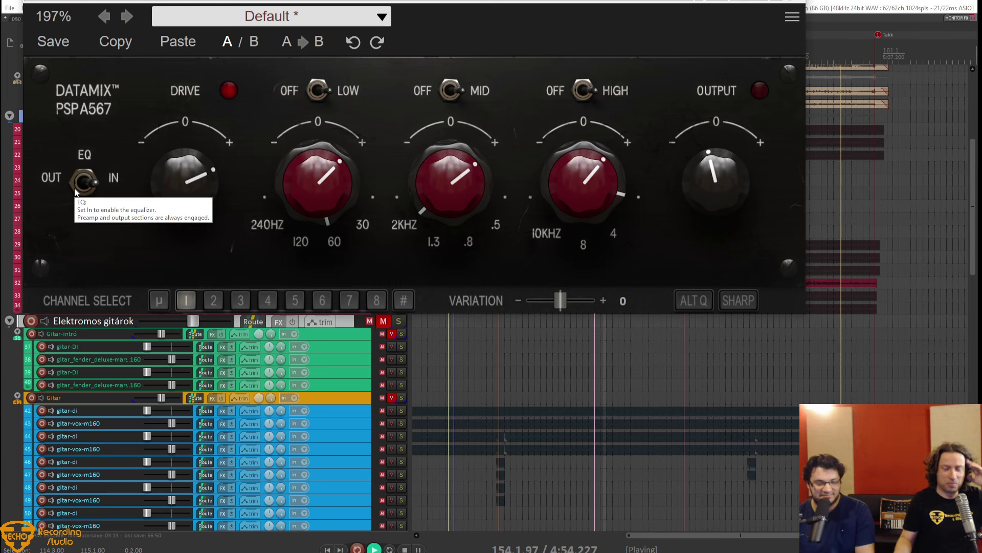
Stop playback and close the equalizer window of the bass folder track.
{"action": "mouse_move", "coordinate": [549, 279]}
{"action": "key", "text": "space"}
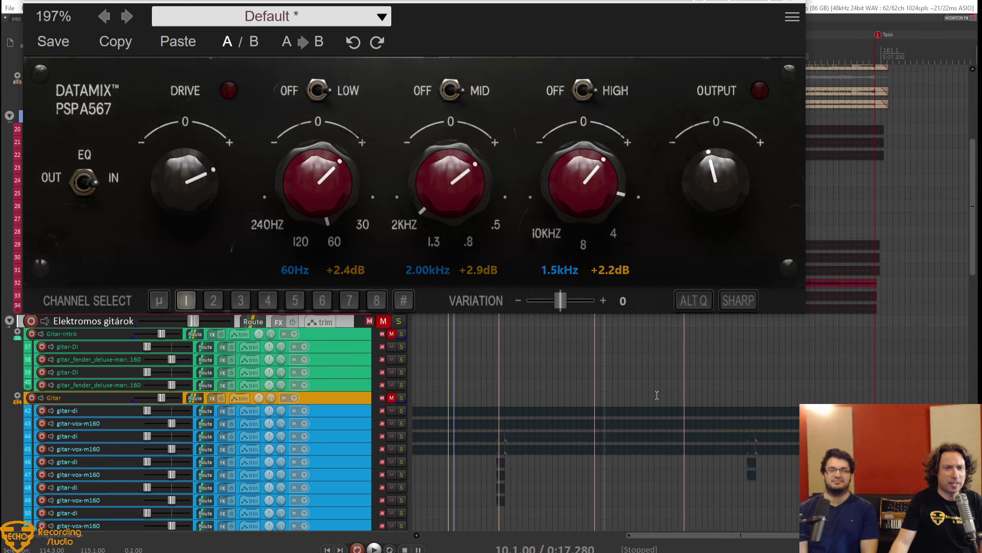
{"action": "mouse_move", "coordinate": [733, 171]}
{"action": "key", "text": "Escape"}
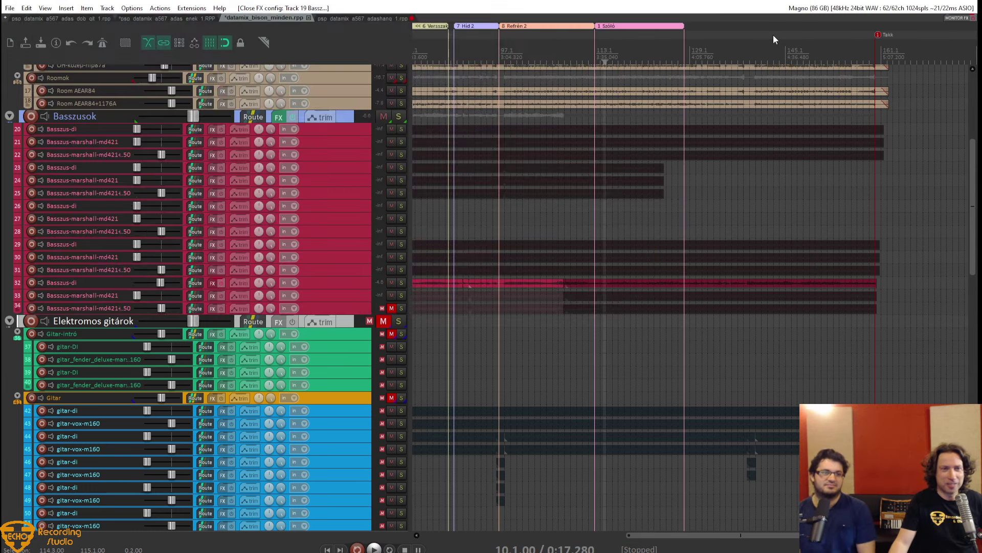
Unmute the GitárVCA track and return to the Elektromos gitárok folder.
{"action": "scroll", "coordinate": [292, 333], "scroll_direction": "down", "scroll_amount": 20}
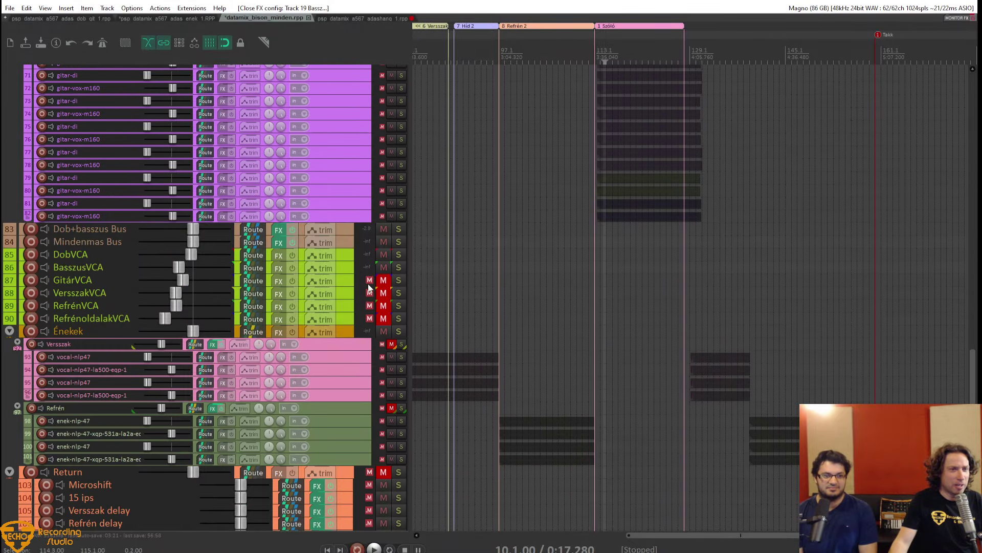
{"action": "left_click", "coordinate": [382, 281]}
{"action": "scroll", "coordinate": [343, 252], "scroll_direction": "up", "scroll_amount": 9}
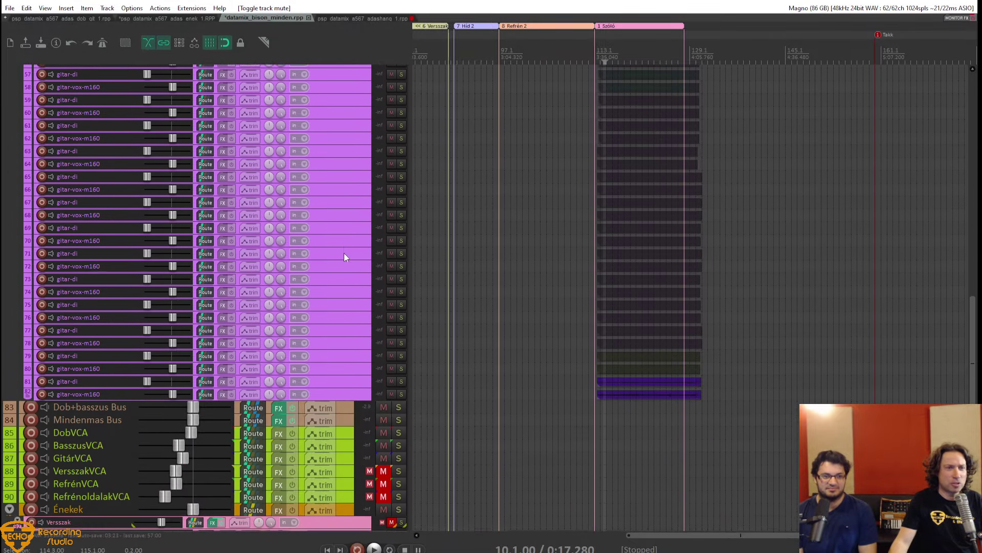
{"action": "scroll", "coordinate": [344, 253], "scroll_direction": "up", "scroll_amount": 8}
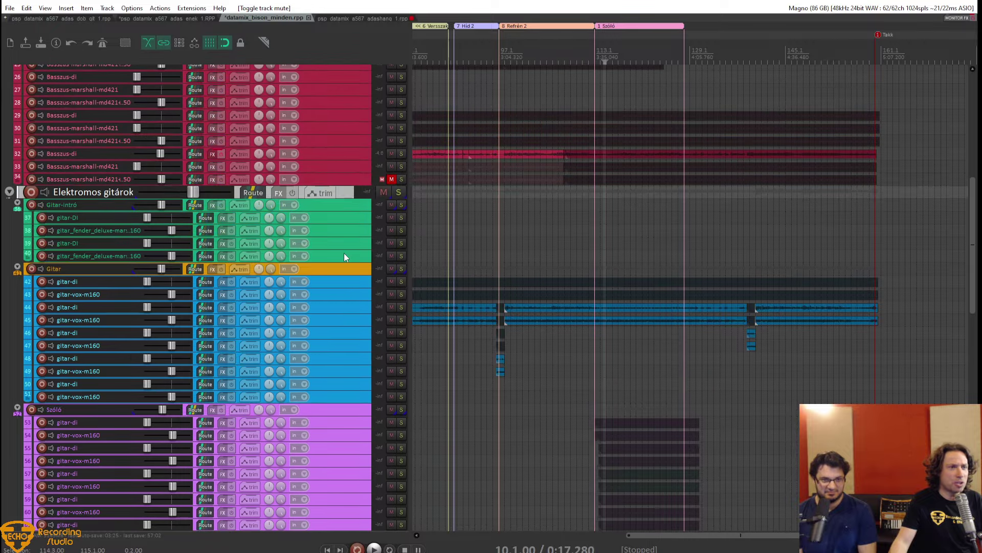
Add the PSP Datamix A567 equalizer to the Gitar folder track and move its window clear of the guitar tracks.
{"action": "scroll", "coordinate": [344, 253], "scroll_direction": "down", "scroll_amount": 4}
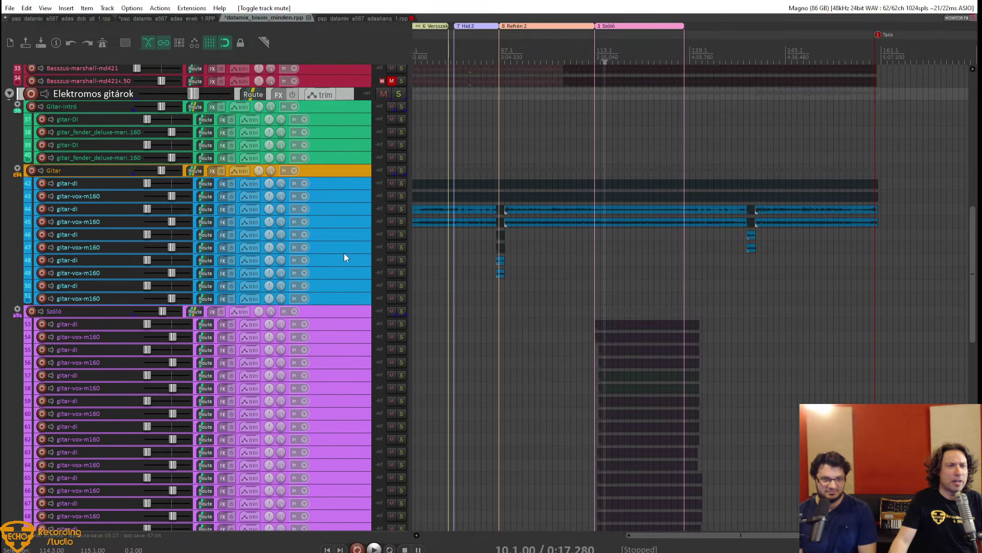
{"action": "scroll", "coordinate": [366, 261], "scroll_direction": "down", "scroll_amount": 2}
{"action": "scroll", "coordinate": [394, 200], "scroll_direction": "up", "scroll_amount": 3}
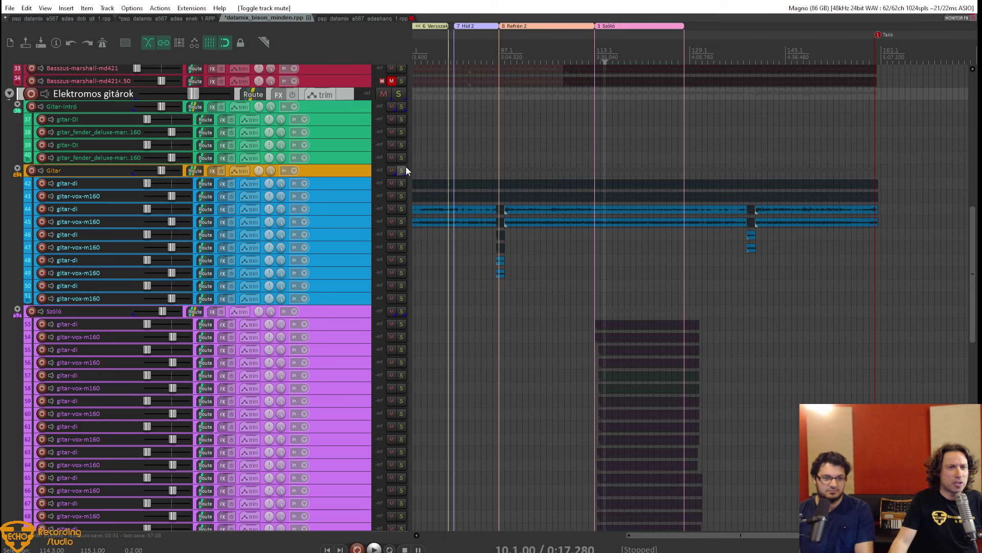
{"action": "right_click", "coordinate": [215, 170]}
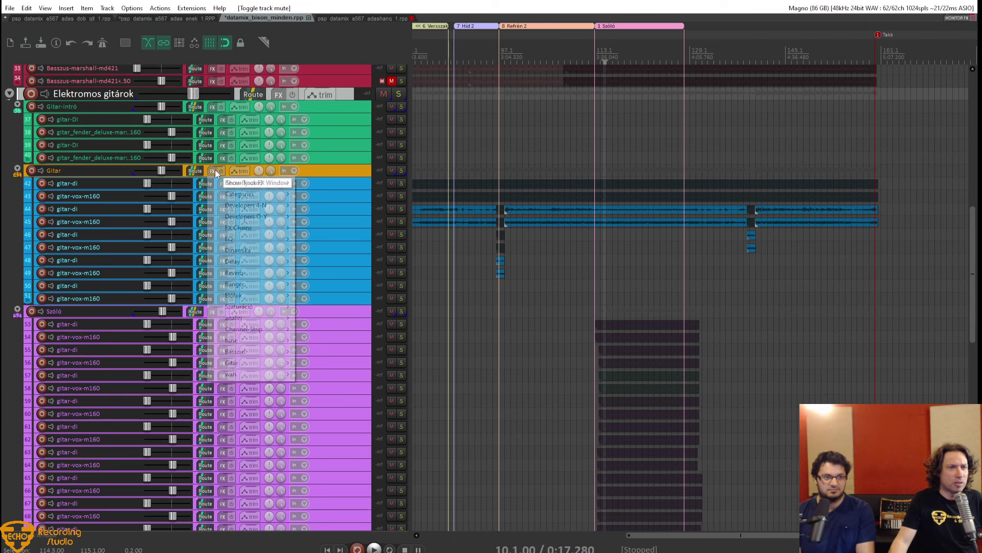
{"action": "mouse_move", "coordinate": [244, 187]}
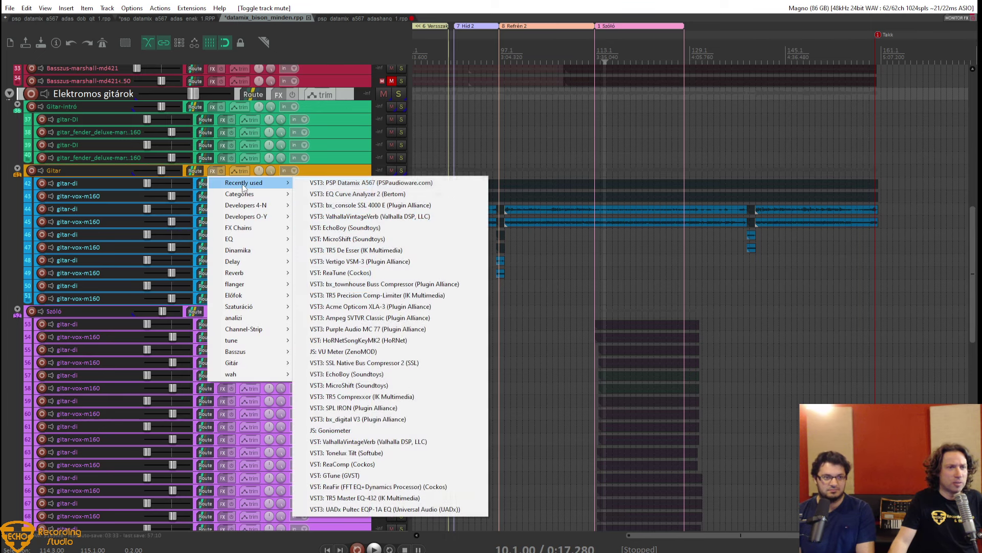
{"action": "left_click", "coordinate": [349, 187]}
{"action": "left_click_drag", "start_coordinate": [455, 25], "coordinate": [503, 314]}
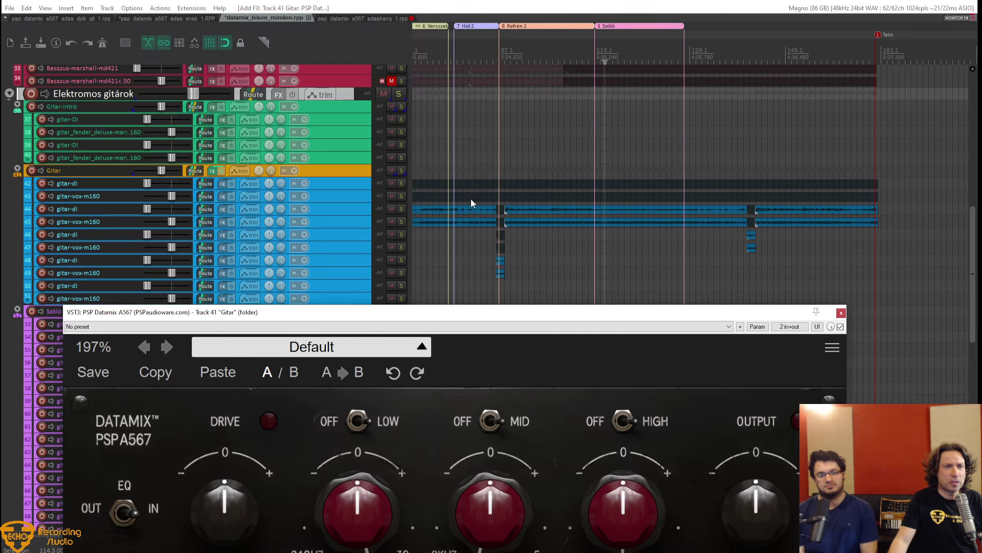
Start playback from measure 84 and bring the full equalizer window back into view.
{"action": "left_click", "coordinate": [425, 241]}
{"action": "key", "text": "space"}
{"action": "left_click_drag", "start_coordinate": [443, 314], "coordinate": [458, 151]}
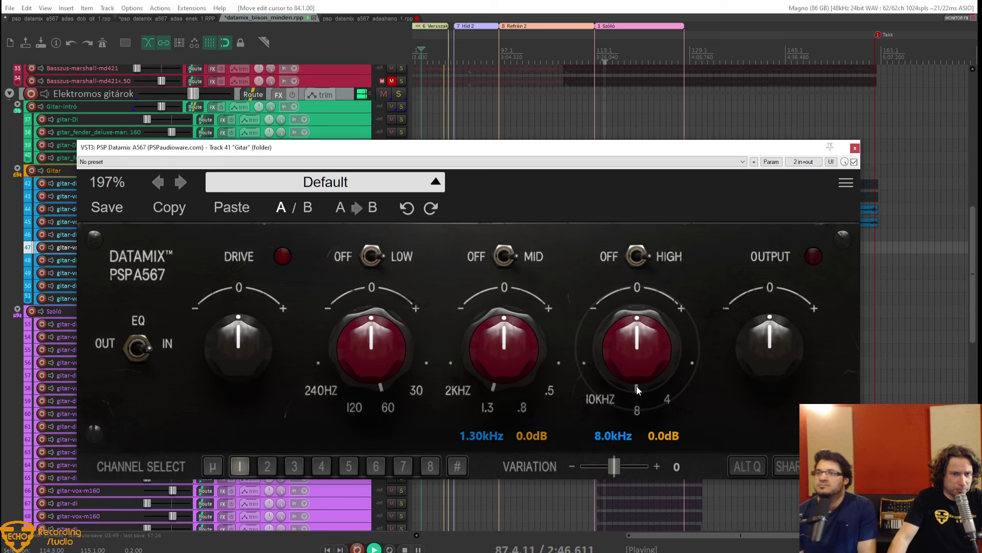
Boost the high band by +4.5 dB at 4.0 kHz and lower the output to -1.9 dB.
{"action": "left_click_drag", "start_coordinate": [636, 386], "coordinate": [637, 435]}
{"action": "left_click_drag", "start_coordinate": [629, 367], "coordinate": [695, 327]}
{"action": "left_click_drag", "start_coordinate": [769, 338], "coordinate": [770, 348]}
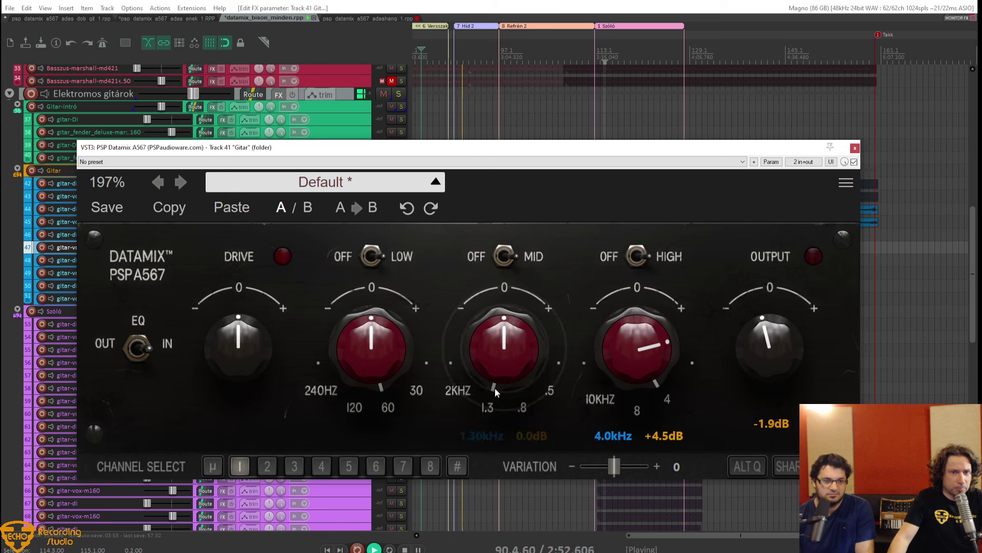
Set the mid band to 0.50 kHz and try small boosts, ending at +1.1 dB.
{"action": "left_click_drag", "start_coordinate": [492, 392], "coordinate": [502, 416]}
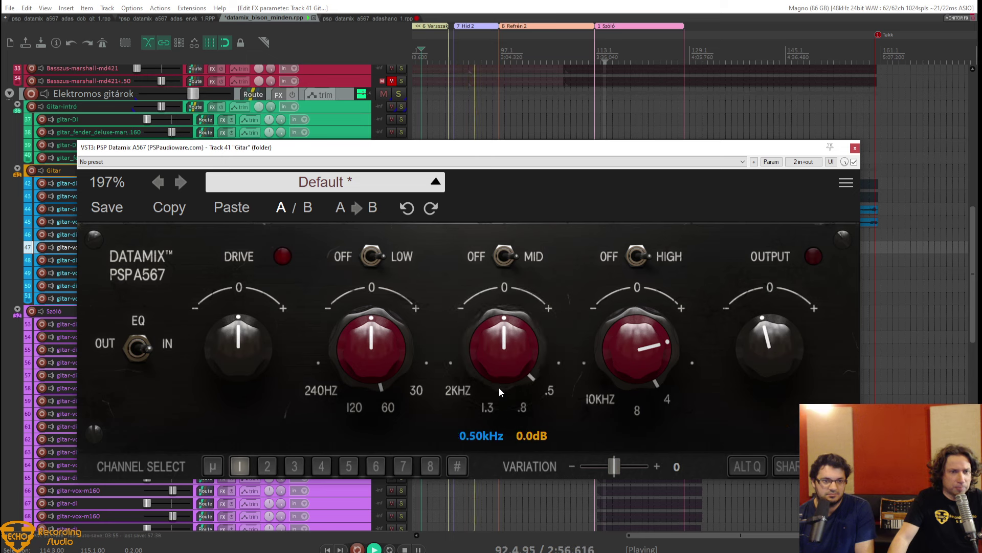
{"action": "left_click_drag", "start_coordinate": [496, 357], "coordinate": [500, 339]}
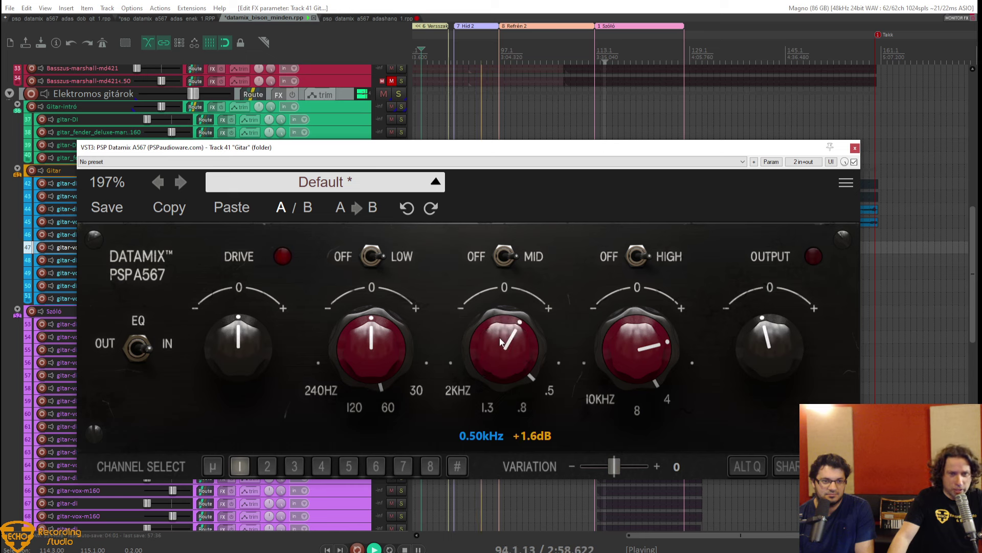
{"action": "left_click_drag", "start_coordinate": [500, 337], "coordinate": [514, 354]}
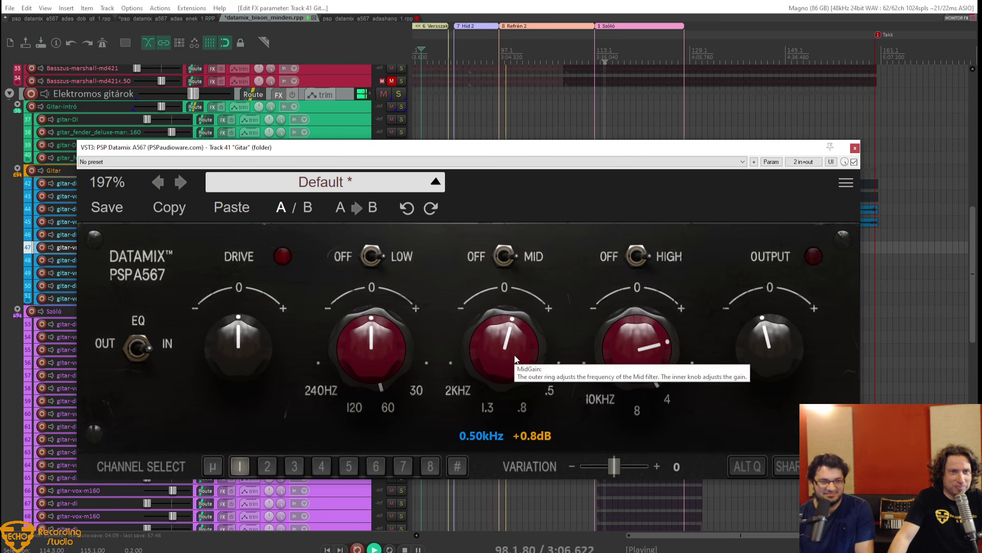
{"action": "left_click_drag", "start_coordinate": [514, 355], "coordinate": [524, 351]}
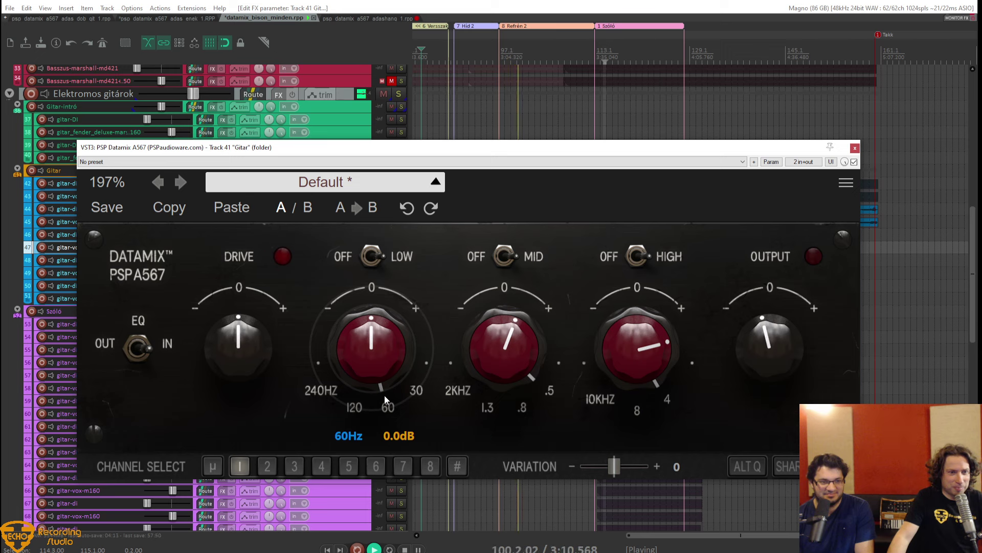
Push the low band at 60 Hz up to +7.2 dB and back it off to +1.3 dB.
{"action": "mouse_move", "coordinate": [384, 395]}
{"action": "left_mouse_down"}
{"action": "mouse_move", "coordinate": [385, 404]}
{"action": "mouse_move", "coordinate": [392, 397]}
{"action": "left_mouse_up"}
{"action": "left_click_drag", "start_coordinate": [385, 360], "coordinate": [383, 325]}
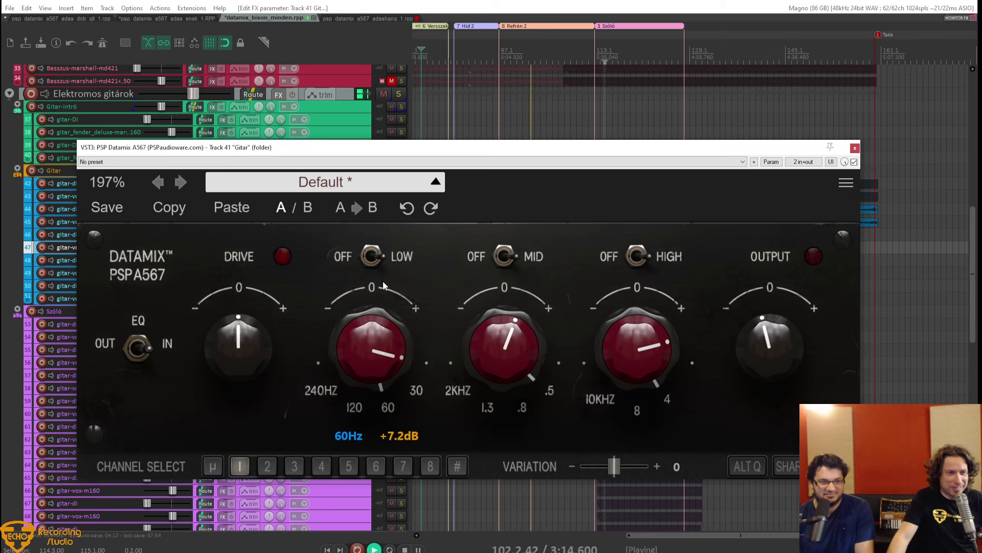
{"action": "left_click_drag", "start_coordinate": [383, 281], "coordinate": [393, 339]}
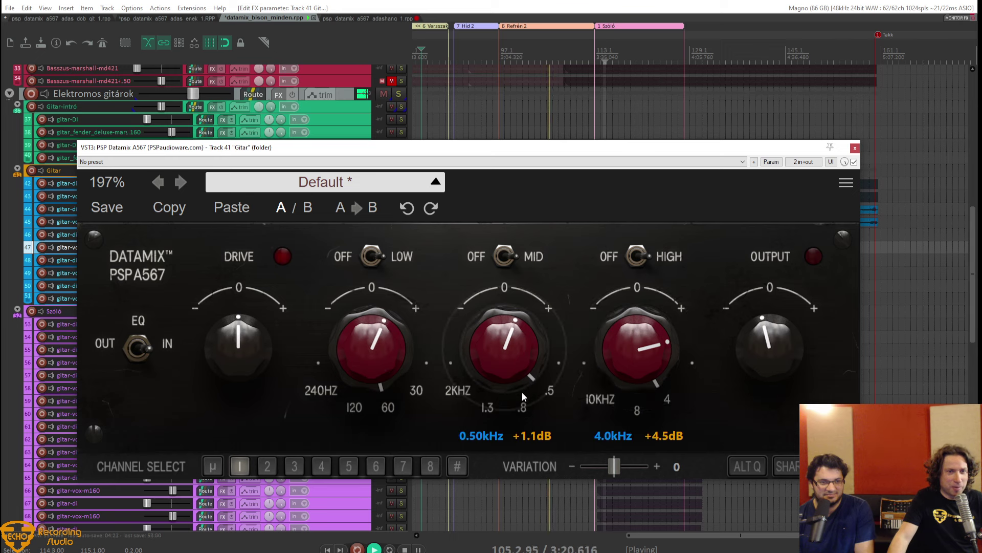
Set the mid band to 3.08 kHz at +2.9 dB and the high band to 8.0 kHz at +3.0 dB.
{"action": "left_click_drag", "start_coordinate": [525, 419], "coordinate": [465, 351]}
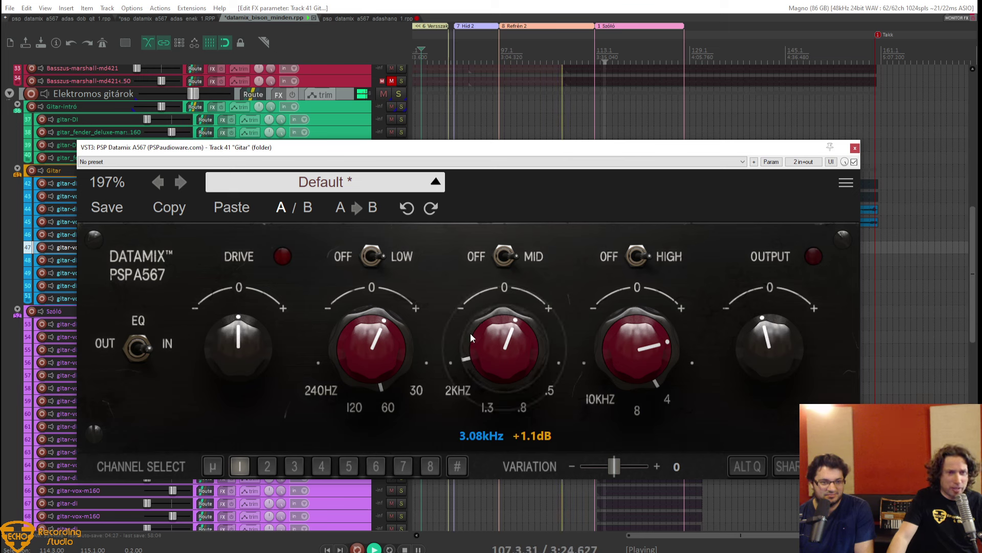
{"action": "left_click_drag", "start_coordinate": [492, 352], "coordinate": [495, 332]}
{"action": "mouse_move", "coordinate": [609, 371]}
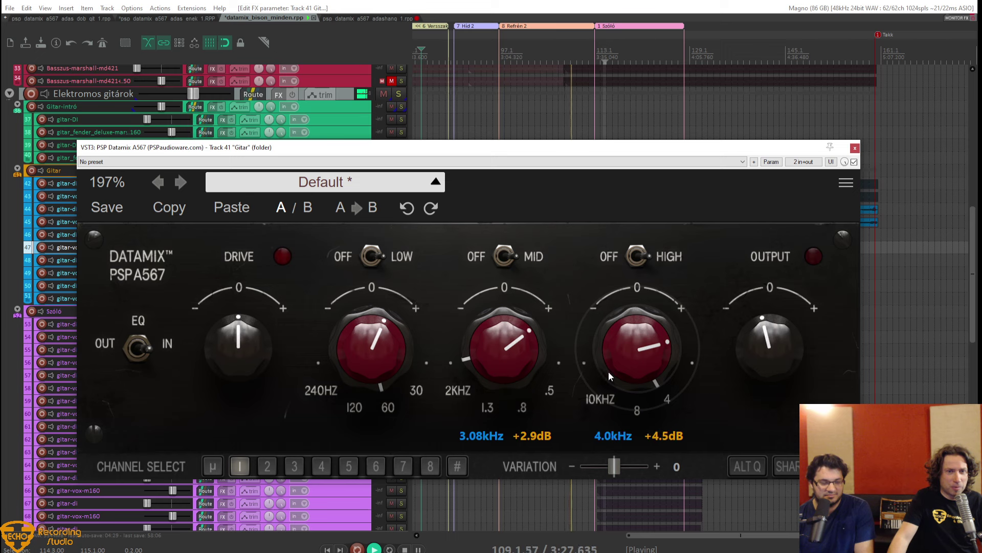
{"action": "left_click", "coordinate": [636, 407]}
{"action": "left_click_drag", "start_coordinate": [634, 372], "coordinate": [634, 388]}
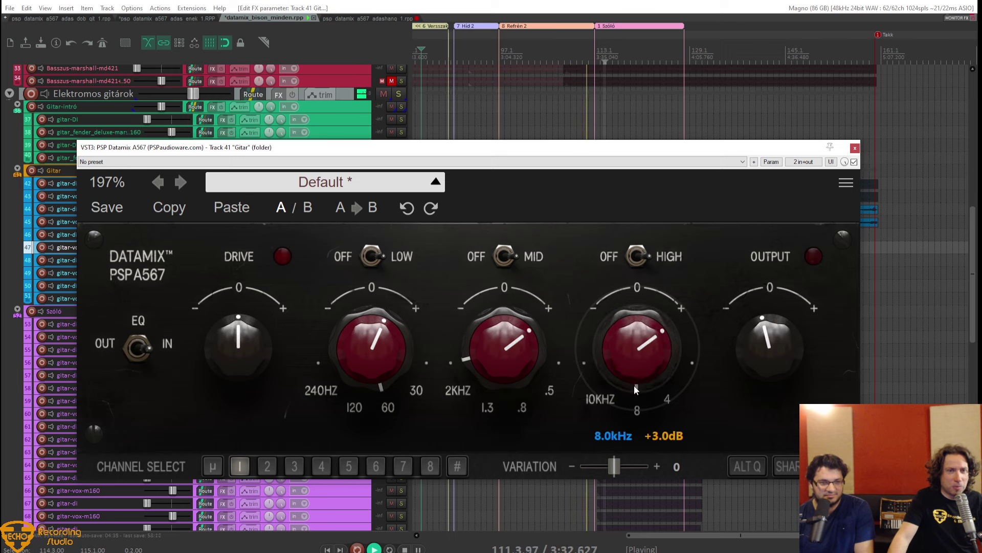
Switch the EQ out, continue playback from measure 130, and switch the EQ back in for comparison.
{"action": "left_click", "coordinate": [139, 349]}
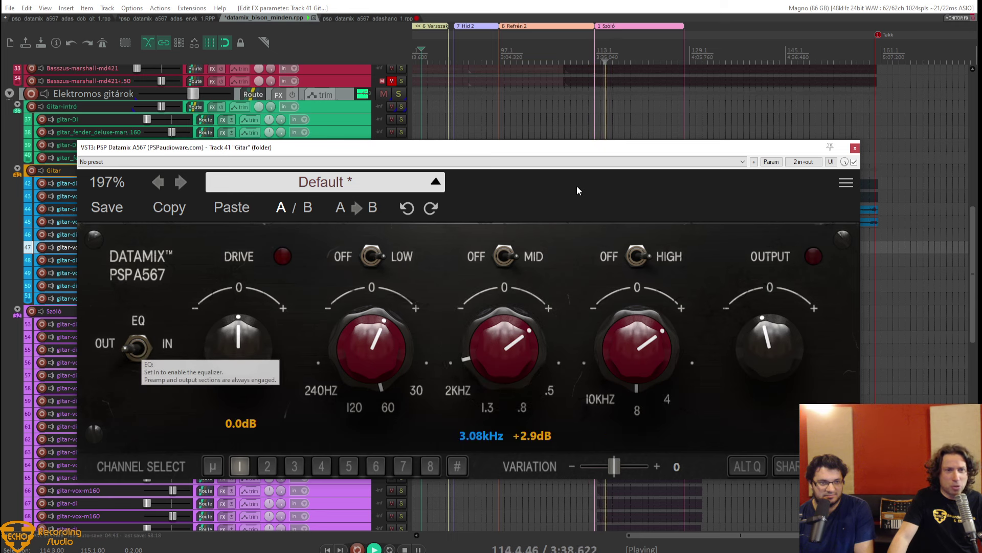
{"action": "mouse_move", "coordinate": [593, 147]}
{"action": "left_mouse_down"}
{"action": "mouse_move", "coordinate": [572, 433]}
{"action": "mouse_move", "coordinate": [591, 138]}
{"action": "mouse_move", "coordinate": [591, 155]}
{"action": "mouse_move", "coordinate": [600, 150]}
{"action": "mouse_move", "coordinate": [604, 161]}
{"action": "left_mouse_up"}
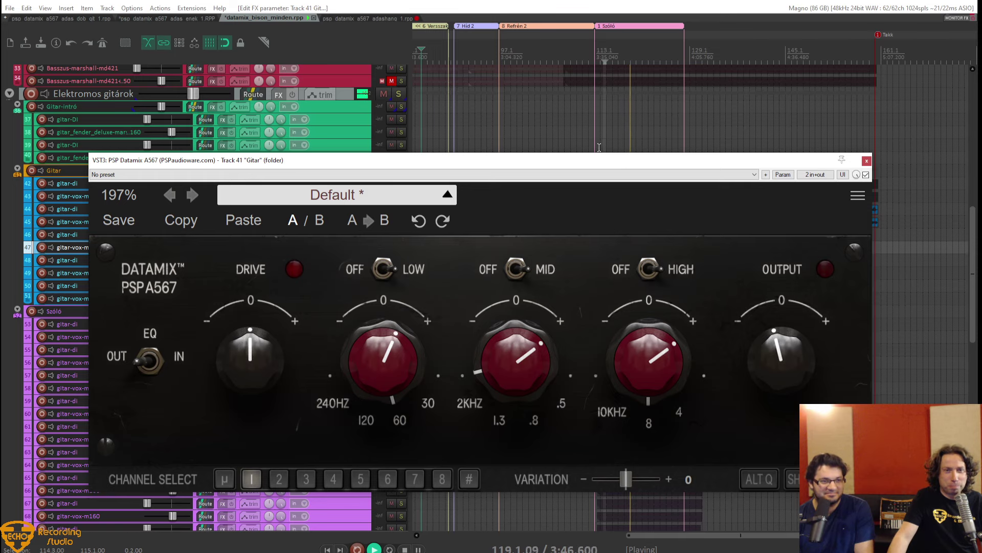
{"action": "left_click_drag", "start_coordinate": [605, 165], "coordinate": [630, 368]}
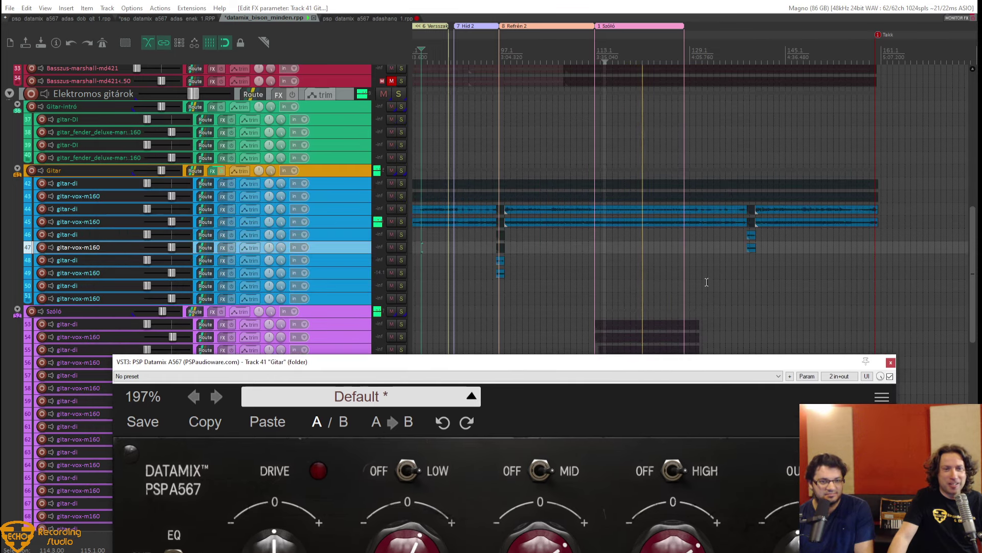
{"action": "left_click", "coordinate": [694, 298]}
{"action": "left_click_drag", "start_coordinate": [677, 364], "coordinate": [688, 190]}
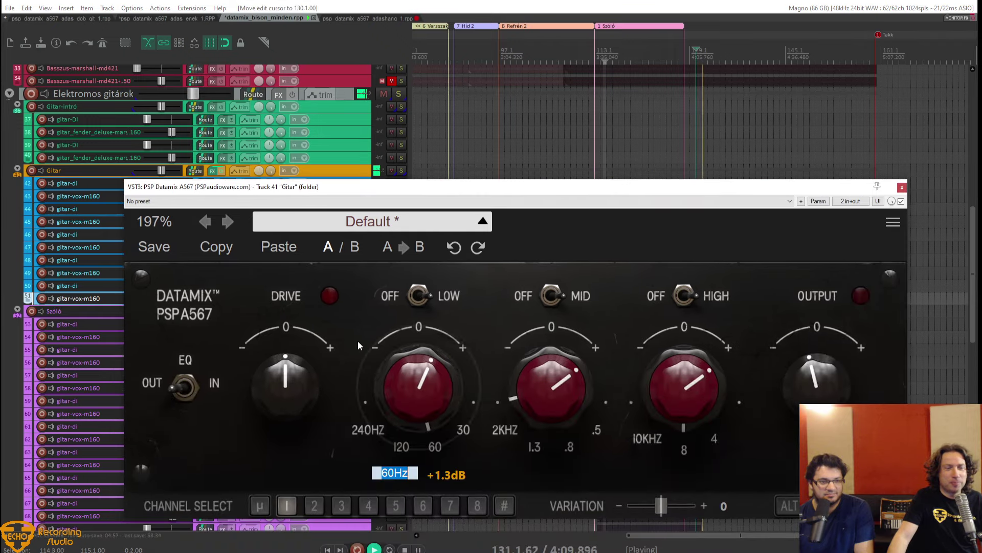
{"action": "left_click", "coordinate": [194, 390]}
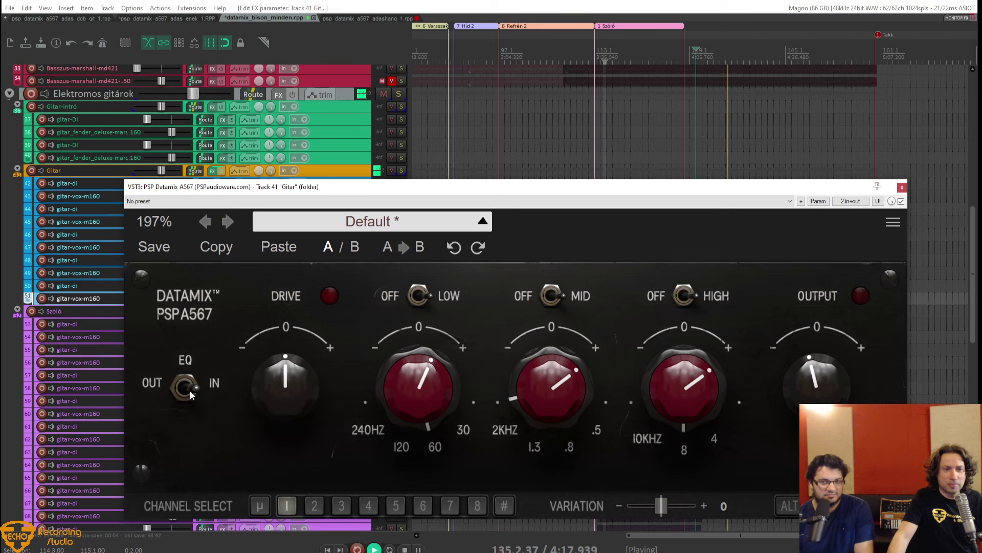
Raise the mid gain to +4.5 dB and increase the high gain slightly.
{"action": "left_click_drag", "start_coordinate": [527, 409], "coordinate": [557, 394]}
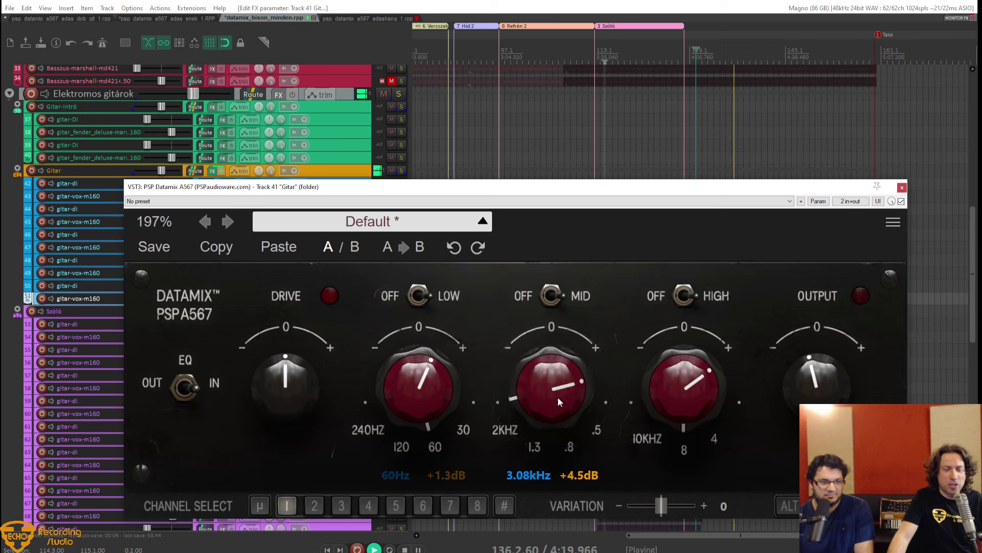
{"action": "left_click_drag", "start_coordinate": [674, 397], "coordinate": [680, 388]}
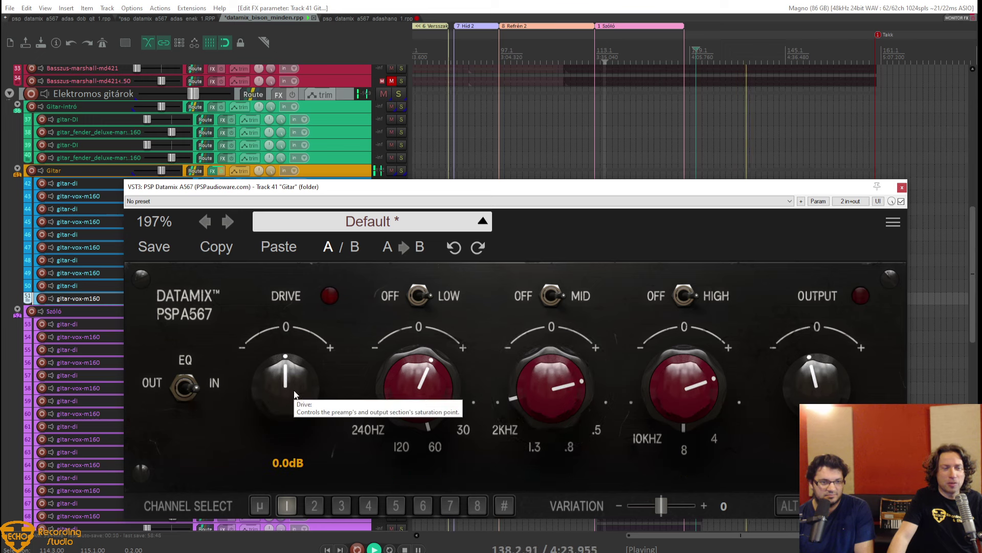
Push the drive up strongly, compare the EQ out and in, and back the drive off to +2.2 dB.
{"action": "left_click_drag", "start_coordinate": [294, 394], "coordinate": [302, 284]}
{"action": "left_click_drag", "start_coordinate": [293, 361], "coordinate": [298, 424]}
{"action": "left_click", "coordinate": [189, 390]}
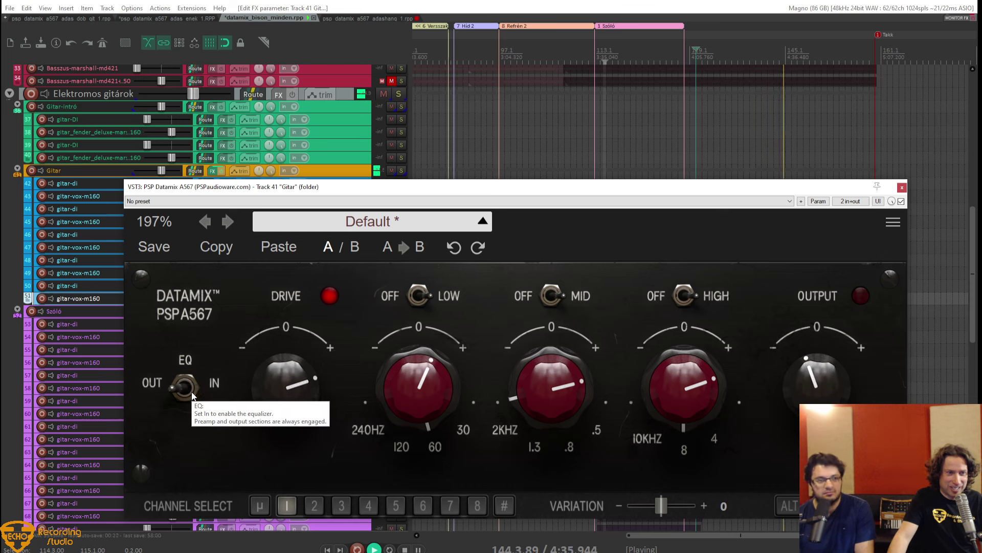
{"action": "left_click", "coordinate": [191, 392]}
{"action": "left_click_drag", "start_coordinate": [270, 404], "coordinate": [283, 442]}
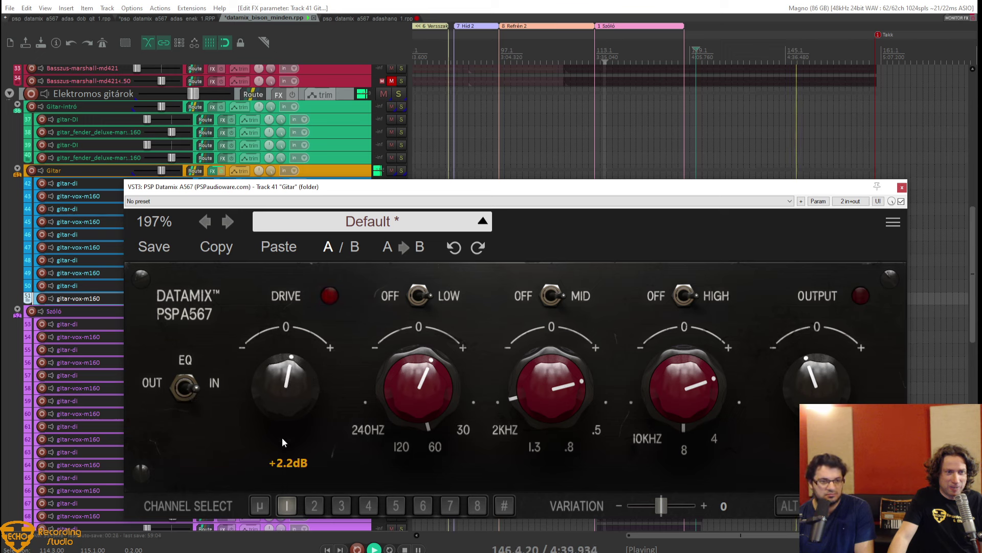
Reduce the high gain to +2.5 dB and the mid gain to +3.8 dB, and compare the EQ out and in.
{"action": "left_click_drag", "start_coordinate": [686, 413], "coordinate": [683, 415]}
{"action": "scroll", "coordinate": [568, 403], "scroll_direction": "down", "scroll_amount": 1}
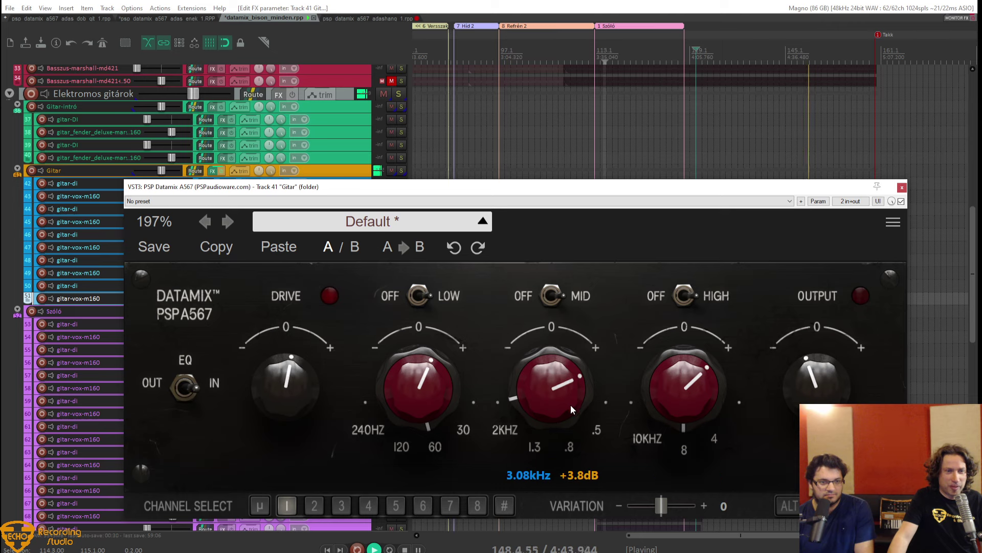
{"action": "left_click", "coordinate": [182, 394]}
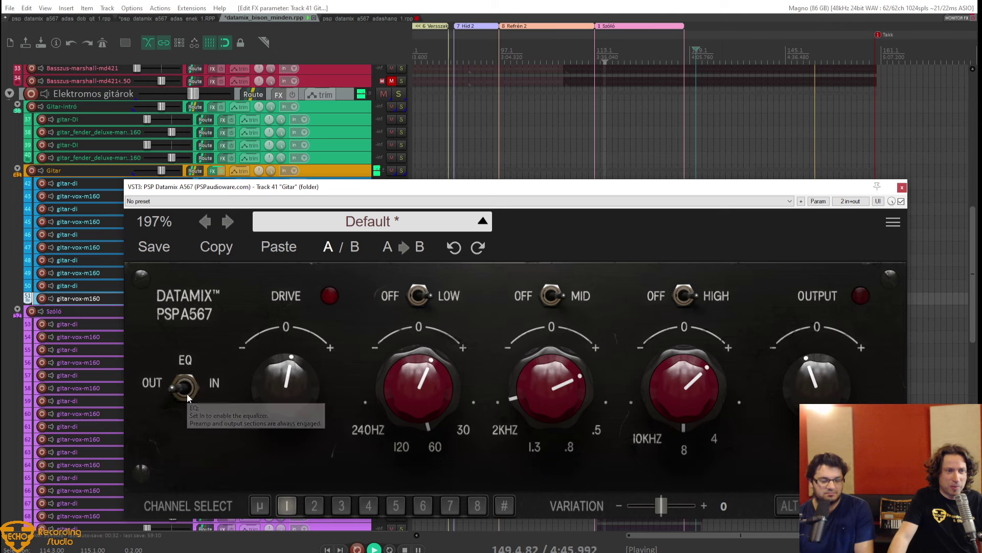
{"action": "left_click", "coordinate": [186, 393]}
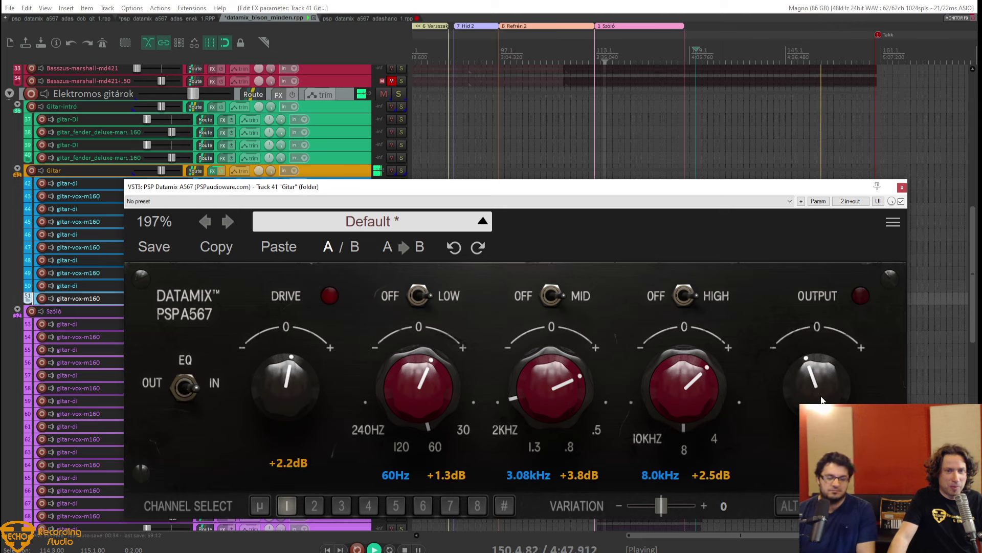
Close the equalizer window of the Gitar folder and restart playback from measure 108.
{"action": "left_click", "coordinate": [903, 188]}
{"action": "key", "text": "space"}
{"action": "left_click", "coordinate": [566, 296]}
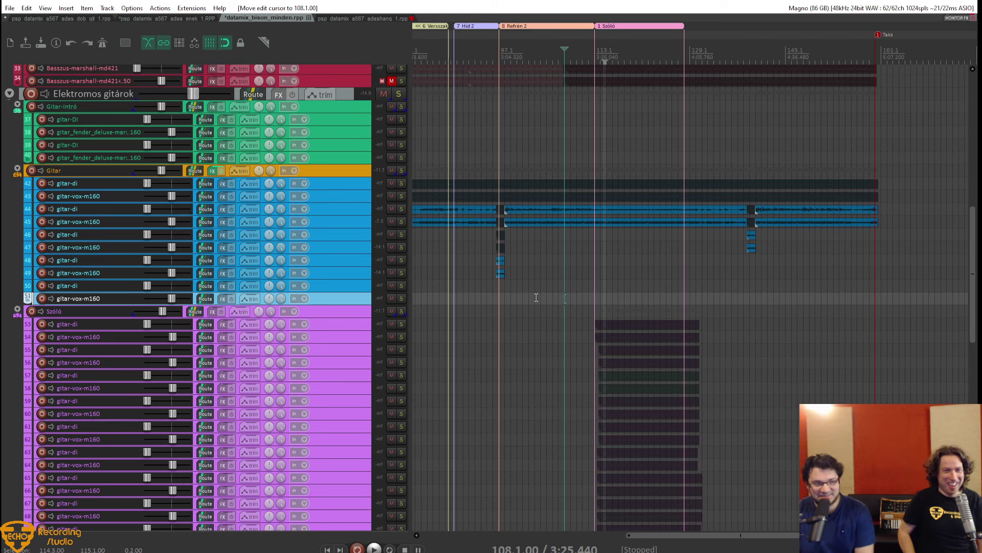
{"action": "key", "text": "space"}
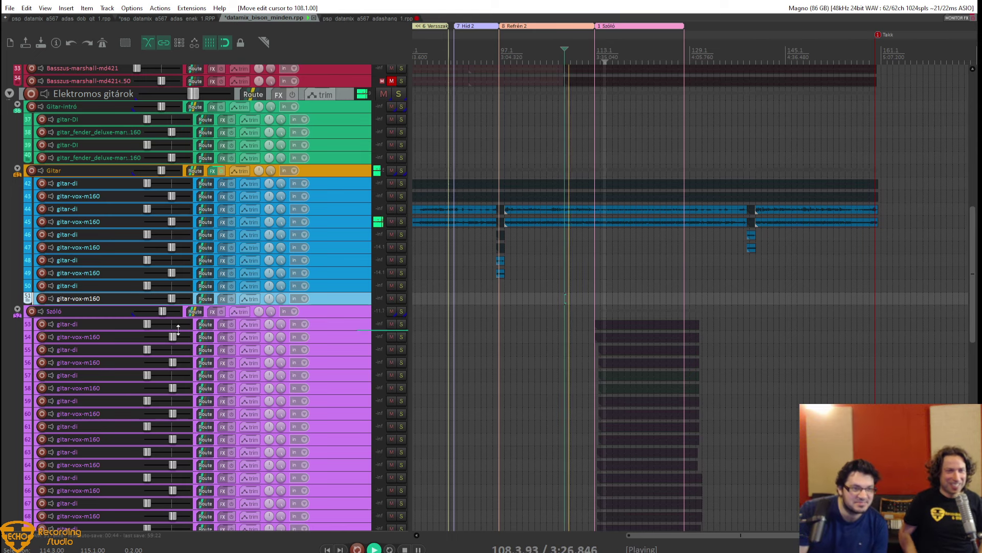
Add the PSP Datamix A567 equalizer to the Szóló folder track.
{"action": "right_click", "coordinate": [217, 311]}
{"action": "mouse_move", "coordinate": [246, 323]}
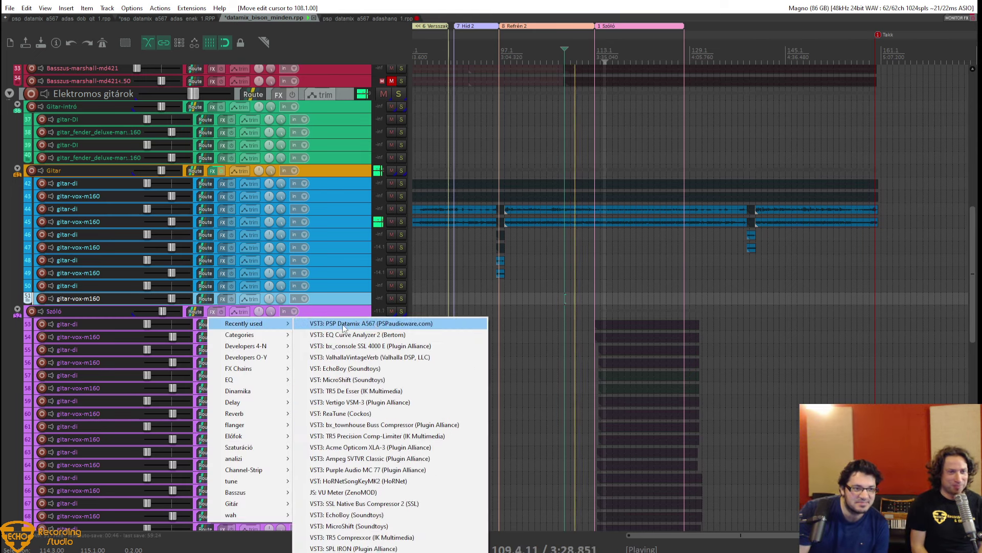
{"action": "left_click", "coordinate": [381, 324]}
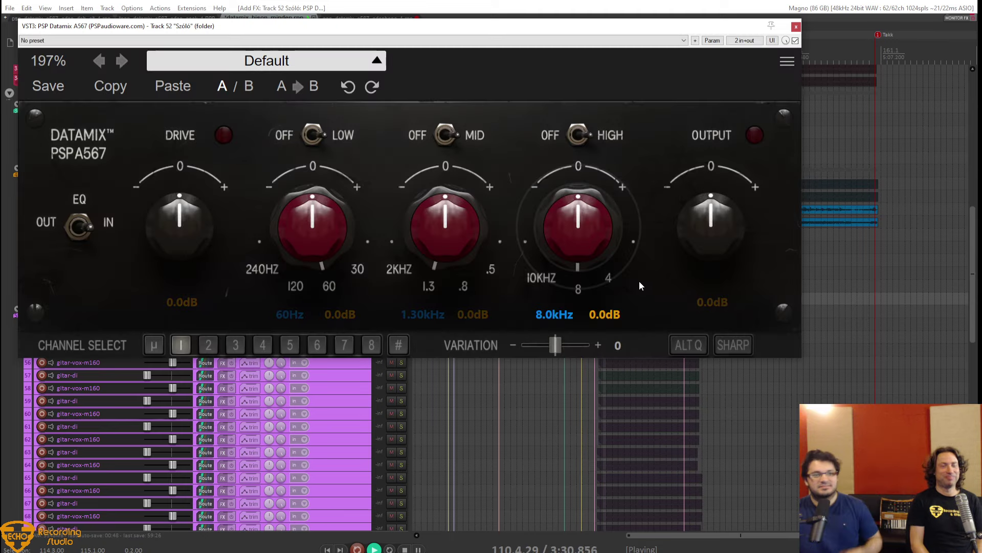
Boost the Datamix mid band to a gain of +4.0 dB at 0.50 kHz.
{"action": "left_click_drag", "start_coordinate": [637, 30], "coordinate": [681, 94]}
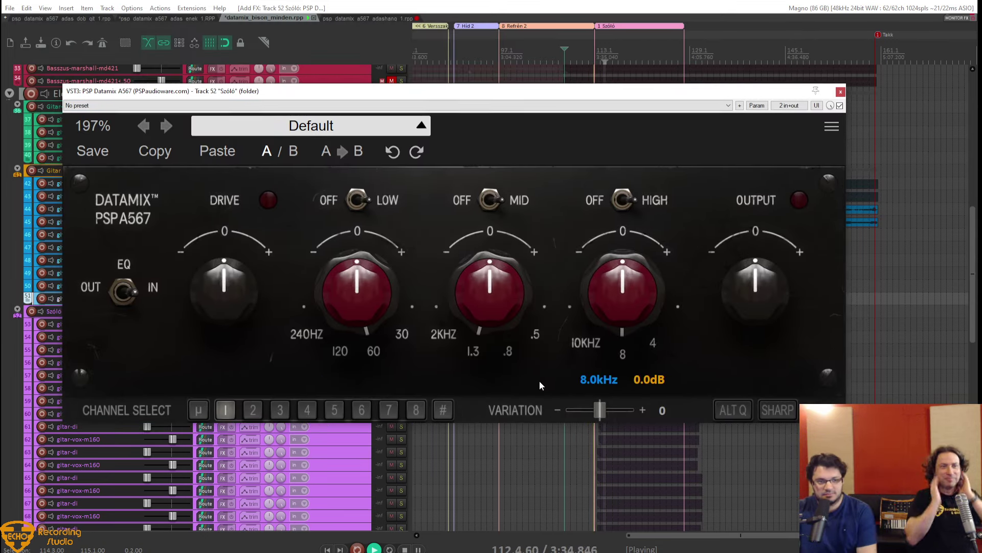
{"action": "left_click", "coordinate": [537, 334]}
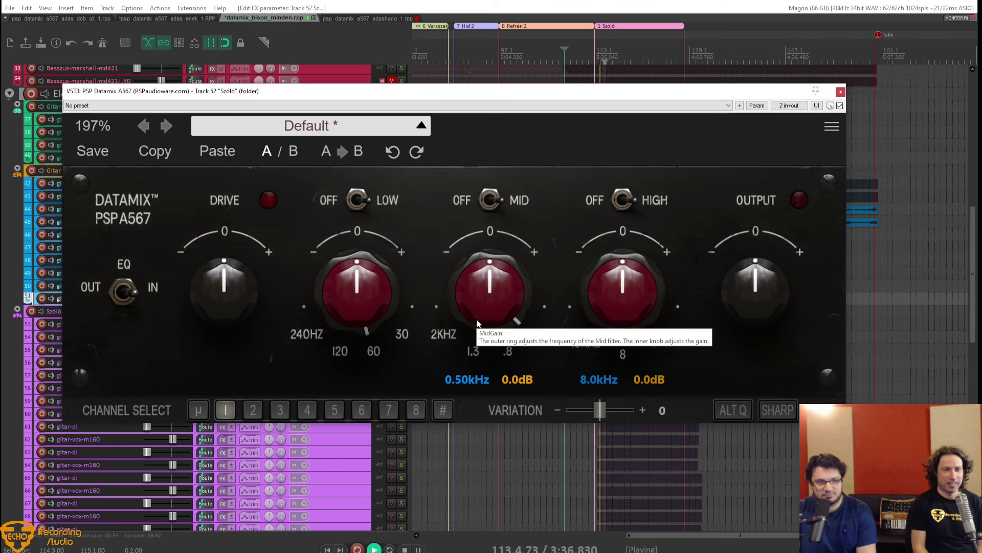
{"action": "left_click_drag", "start_coordinate": [482, 313], "coordinate": [511, 224]}
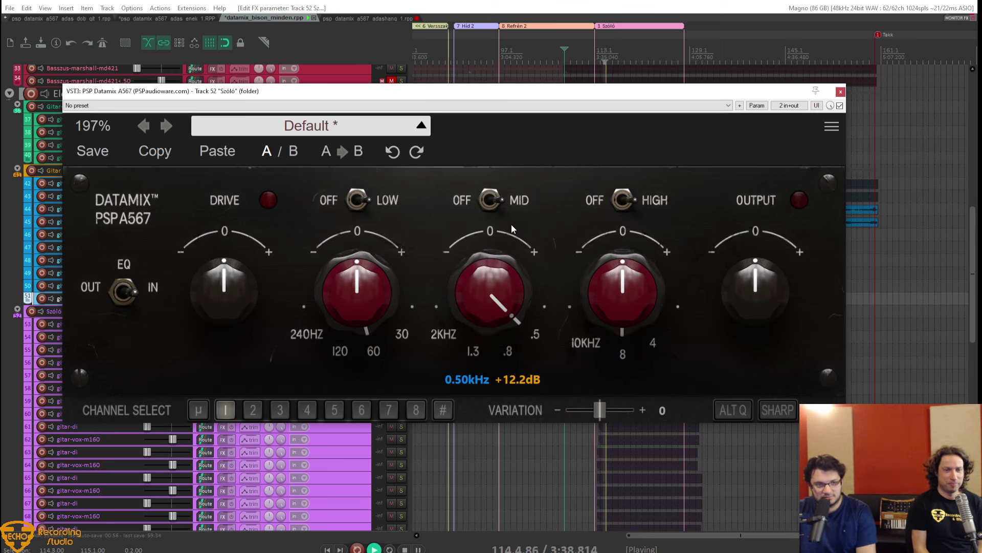
{"action": "left_click", "coordinate": [511, 352]}
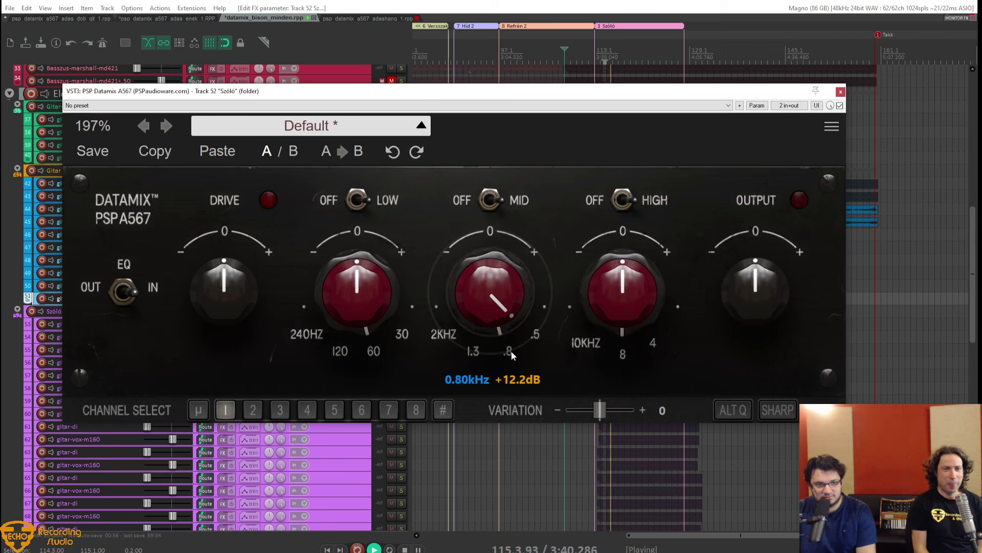
{"action": "left_click", "coordinate": [536, 338]}
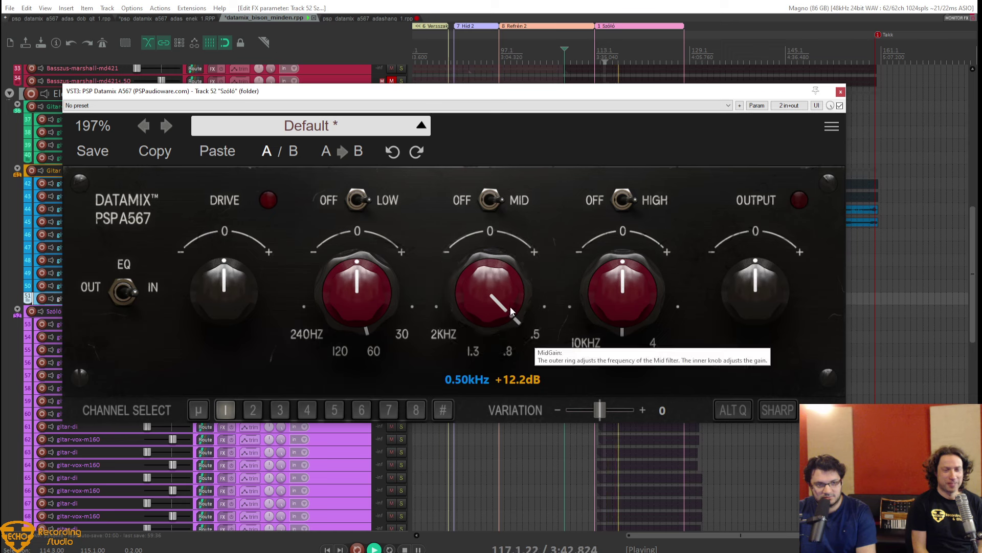
{"action": "left_click_drag", "start_coordinate": [514, 310], "coordinate": [505, 347]}
Set the low band to -4.3 dB at 120 Hz and the high band to +2.6 dB at 2.8 kHz.
{"action": "left_click_drag", "start_coordinate": [358, 296], "coordinate": [475, 393]}
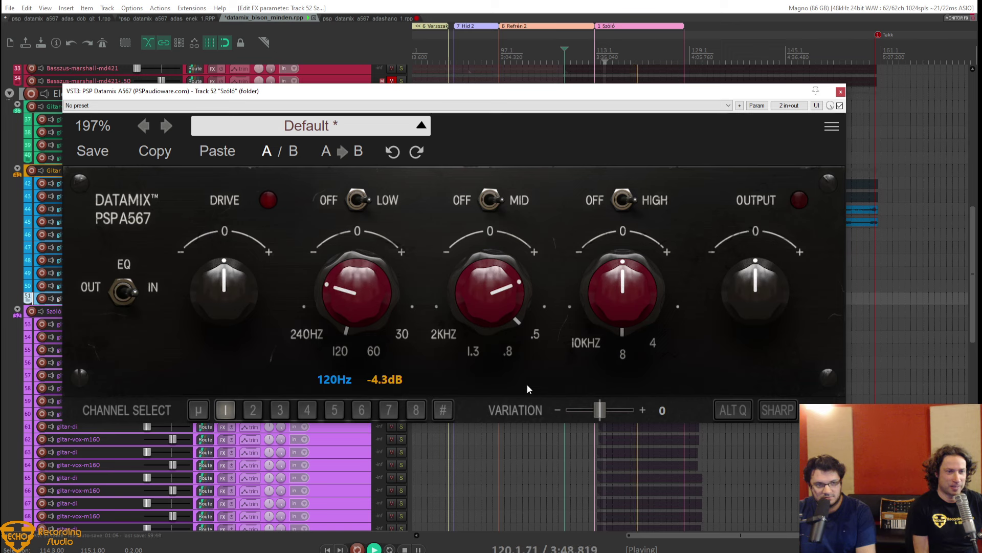
{"action": "left_click_drag", "start_coordinate": [634, 321], "coordinate": [650, 256]}
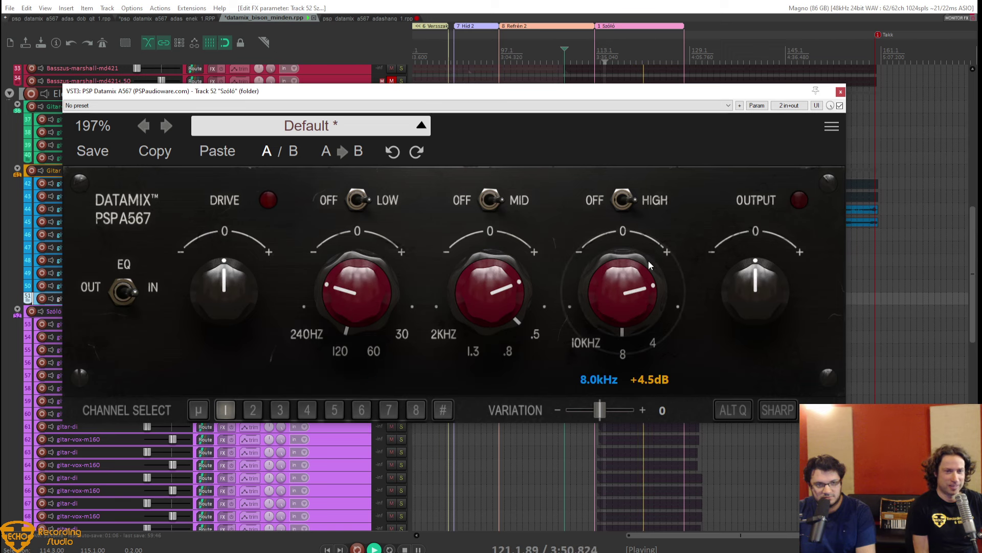
{"action": "left_click_drag", "start_coordinate": [618, 327], "coordinate": [628, 410]}
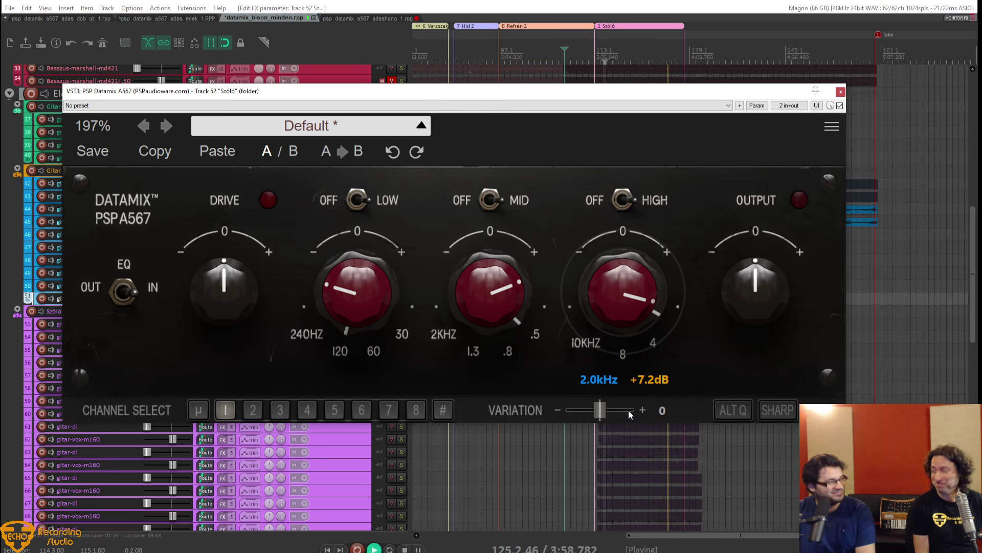
{"action": "left_click_drag", "start_coordinate": [629, 410], "coordinate": [641, 389]}
{"action": "mouse_move", "coordinate": [632, 318]}
{"action": "left_mouse_down"}
{"action": "mouse_move", "coordinate": [628, 302]}
{"action": "mouse_move", "coordinate": [625, 314]}
{"action": "left_mouse_up"}
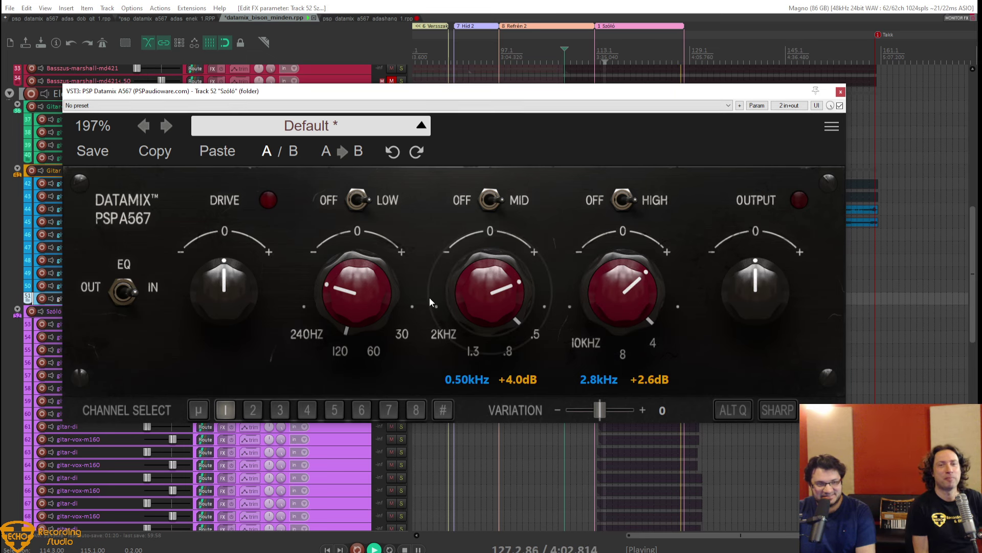
Lower the output to -2.7 dB and compare the solo with the EQ switched out and back in.
{"action": "left_click_drag", "start_coordinate": [737, 291], "coordinate": [745, 306]}
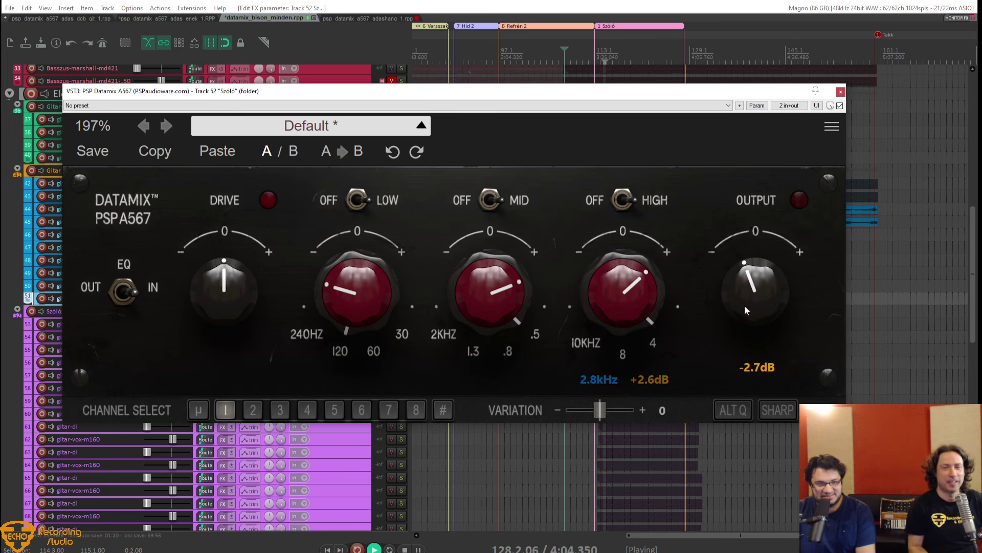
{"action": "left_click", "coordinate": [122, 299]}
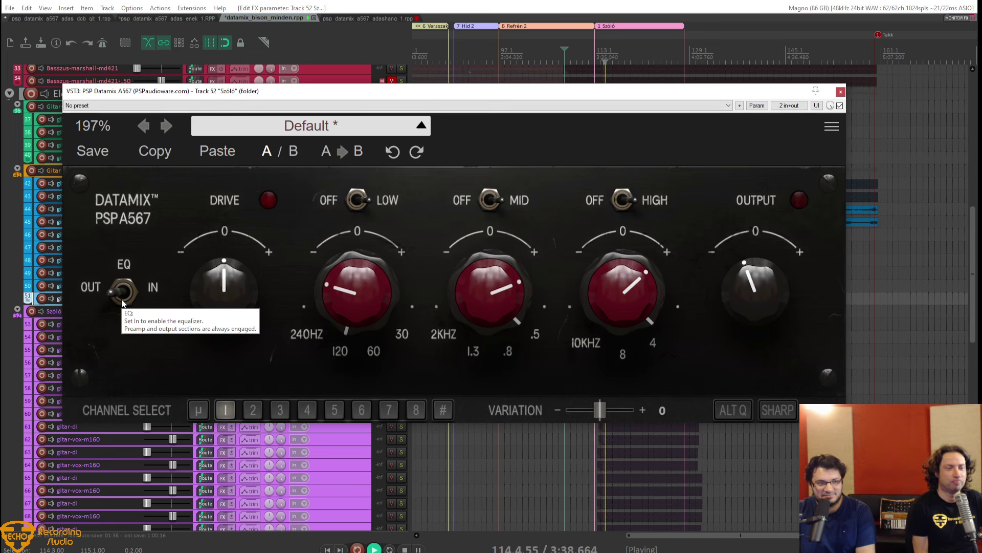
{"action": "left_click", "coordinate": [122, 294]}
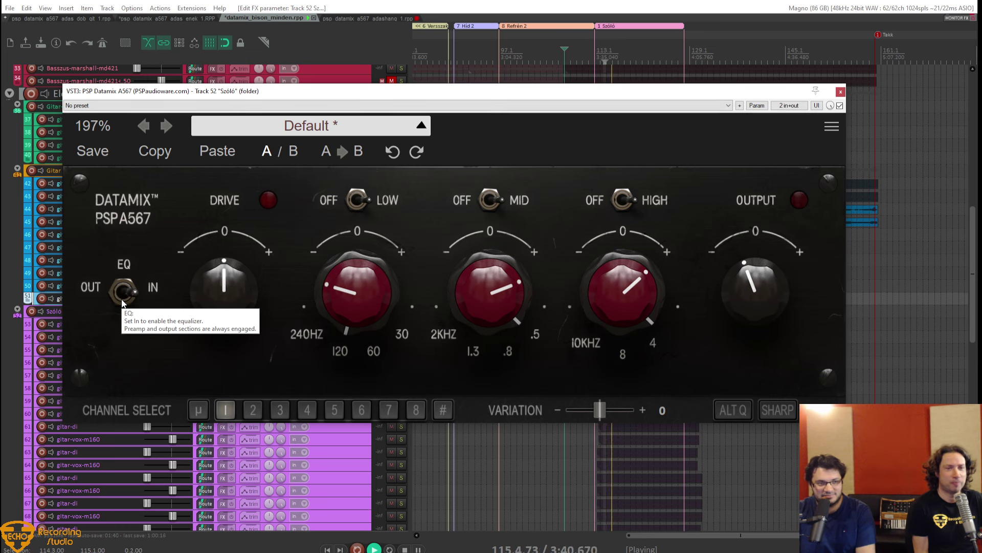
Set the drive to +20.1 dB and the output to -0.3 dB, and move the edit cursor to bar 112.
{"action": "left_click_drag", "start_coordinate": [214, 299], "coordinate": [232, 234]}
{"action": "left_click_drag", "start_coordinate": [755, 287], "coordinate": [756, 277]}
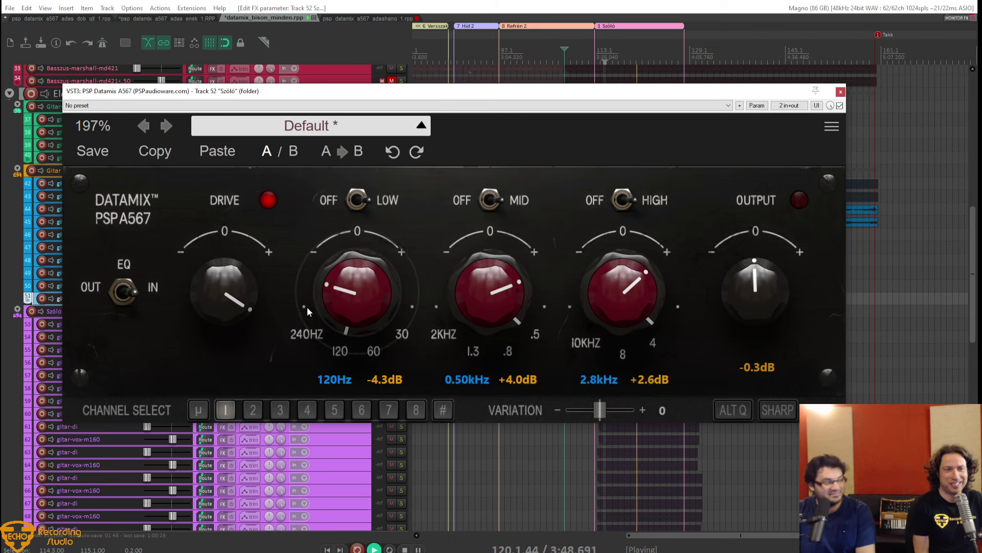
{"action": "left_click_drag", "start_coordinate": [260, 296], "coordinate": [253, 314]}
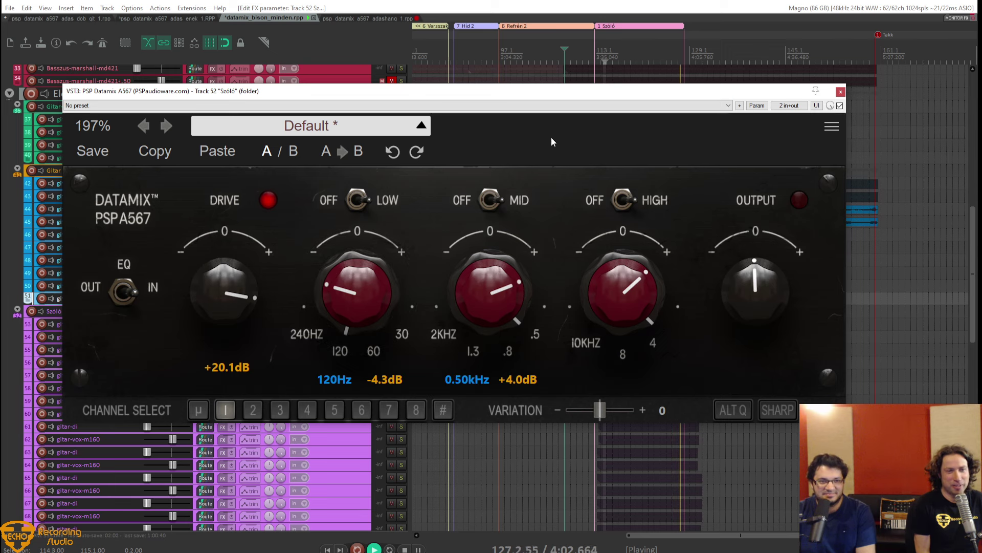
{"action": "left_click", "coordinate": [589, 52]}
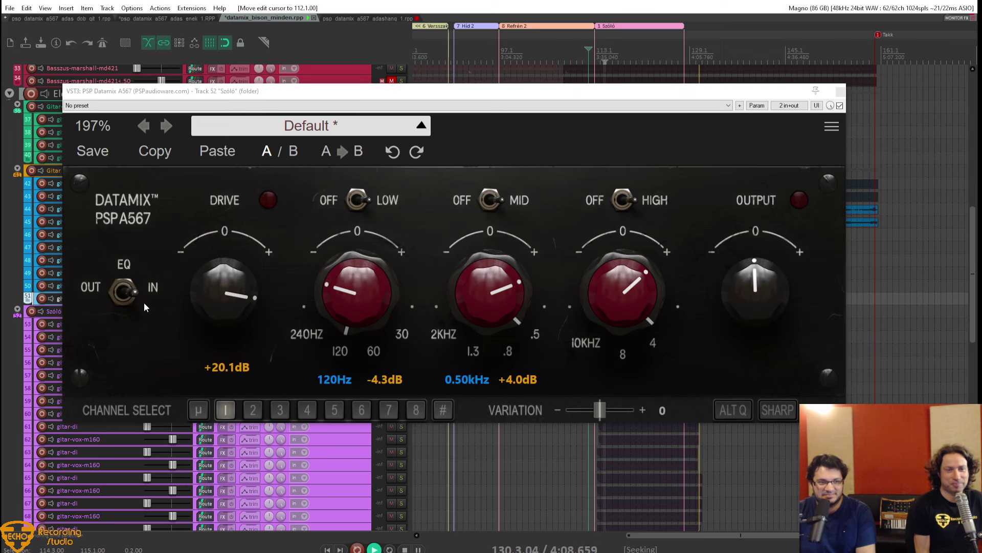
Audition the solo with the EQ switched out, resetting the drive to 0.0 dB and undoing that reset.
{"action": "left_click", "coordinate": [122, 291]}
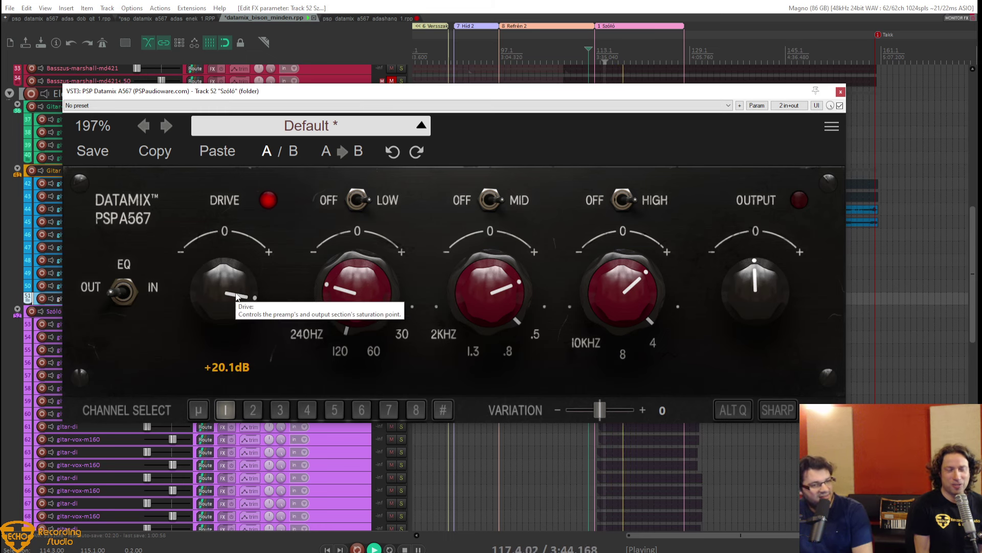
{"action": "left_click", "coordinate": [226, 276], "text": "ctrl"}
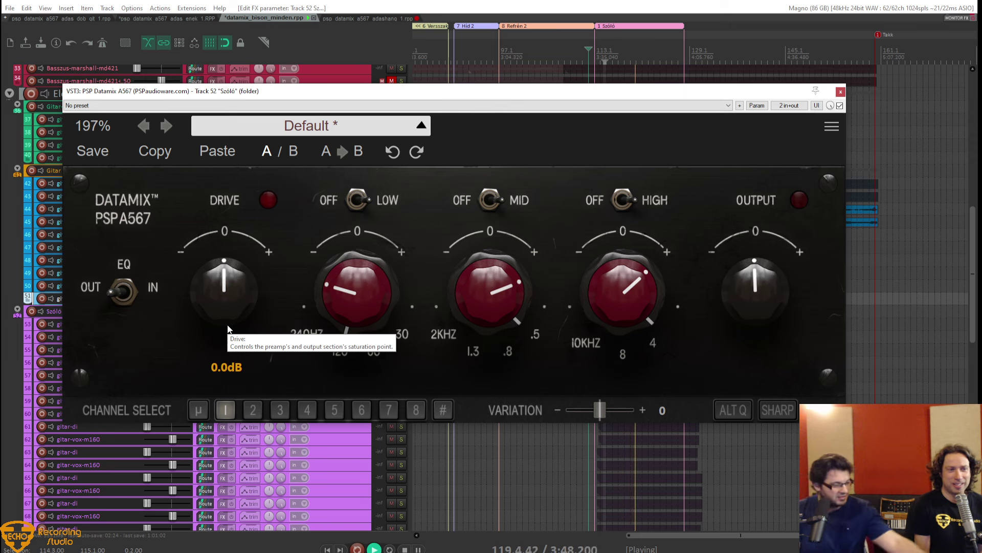
{"action": "key", "text": "ctrl+z"}
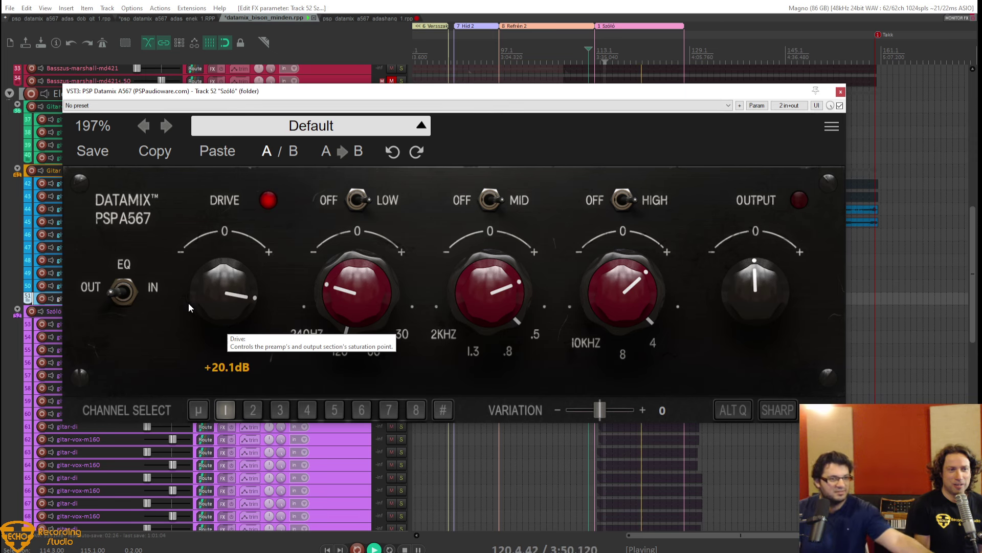
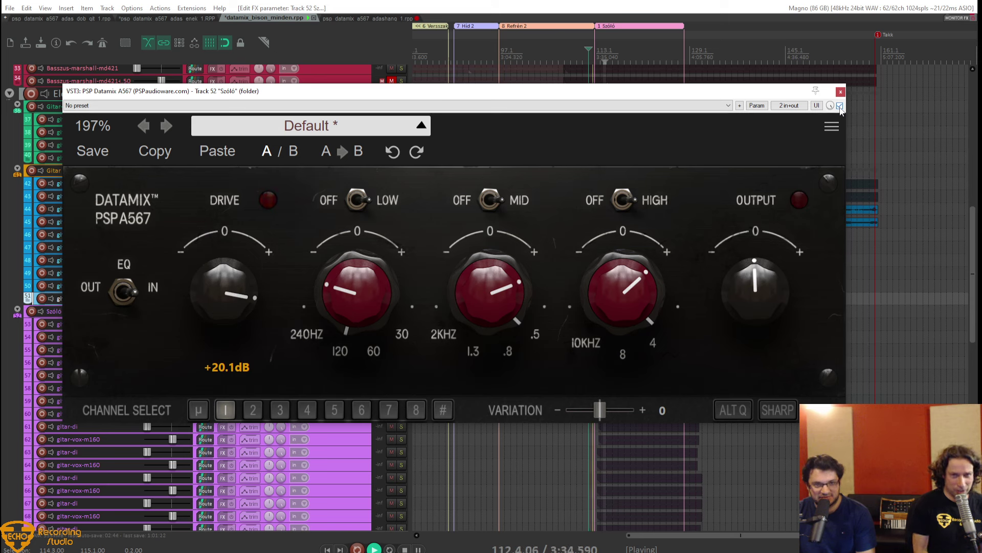
Compare the solo with the Datamix plugin bypassed and active, leaving the plugin enabled.
{"action": "left_click", "coordinate": [840, 106]}
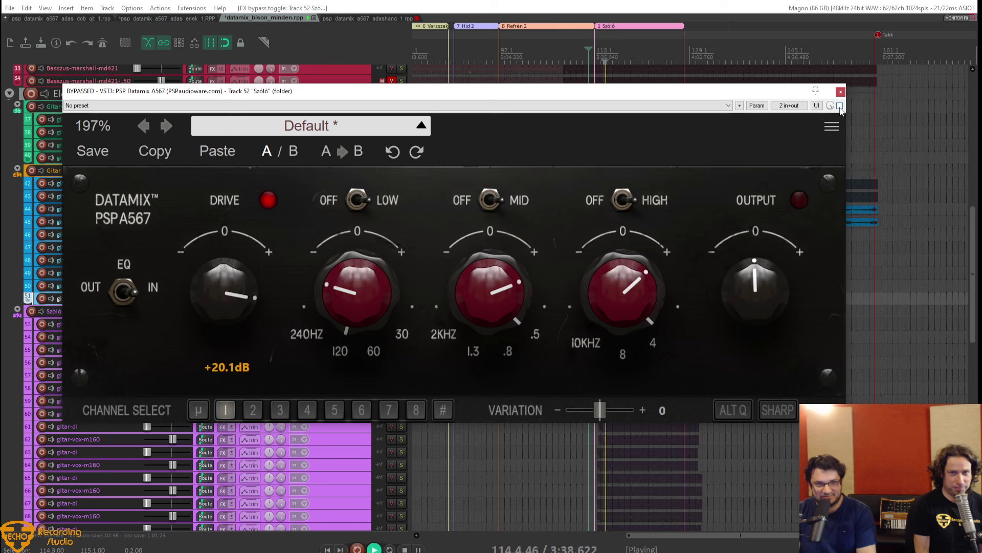
{"action": "left_click", "coordinate": [839, 106]}
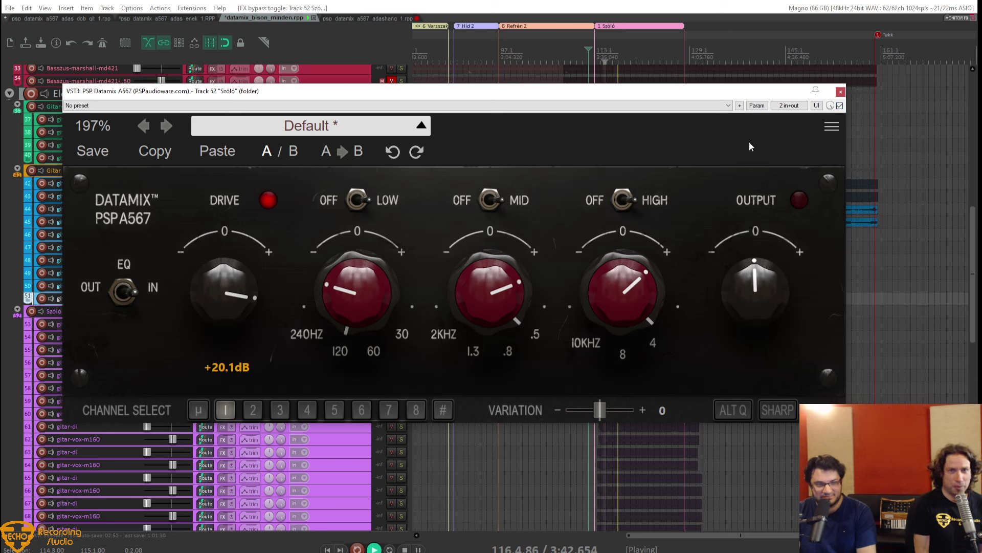
{"action": "left_click", "coordinate": [840, 106]}
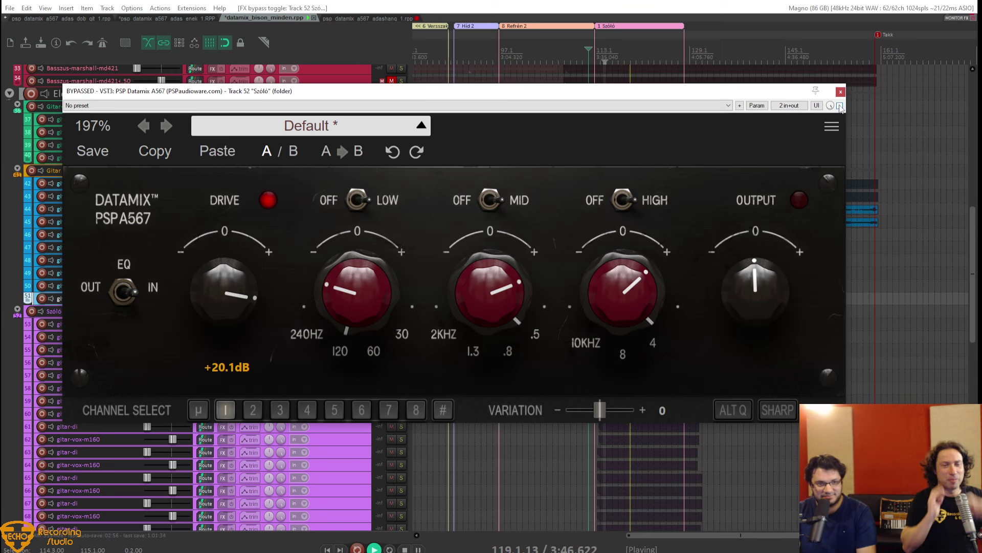
{"action": "left_click", "coordinate": [840, 106]}
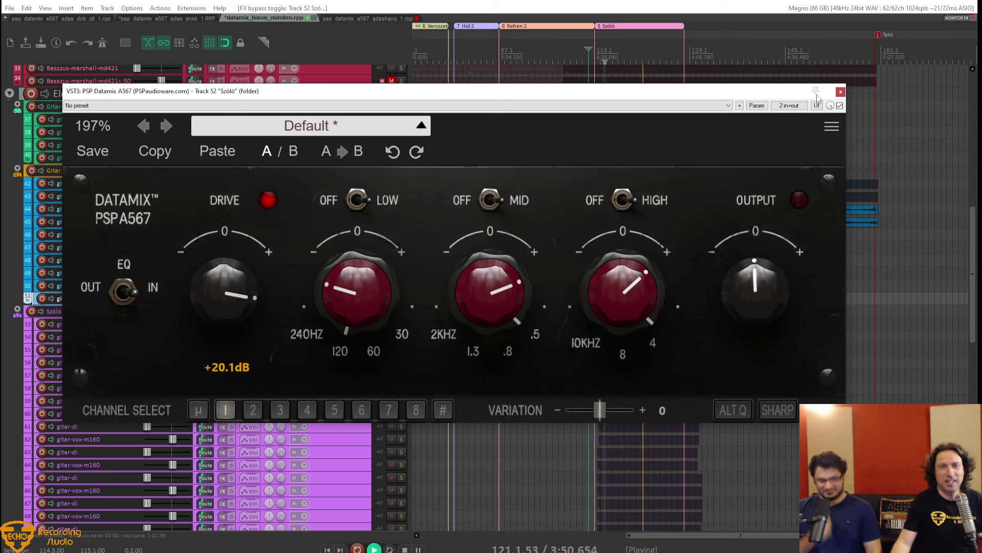
Close the Datamix plugin window, stop playback and save the project.
{"action": "left_click", "coordinate": [841, 92]}
{"action": "key", "text": "space"}
{"action": "key", "text": "ctrl+s"}
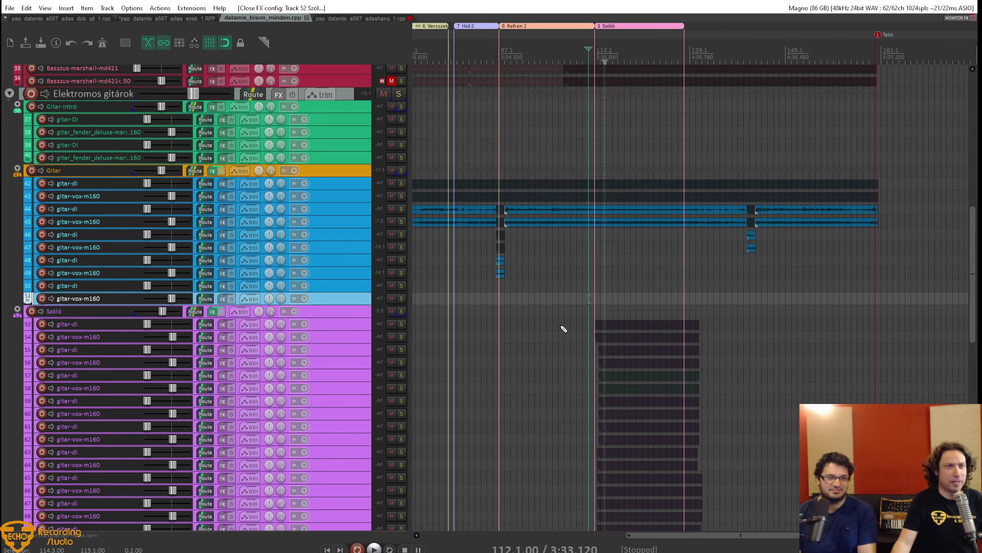
Check the ongoing voice recording in the psp_datamix_a567_adashang_1 project.
{"action": "left_click", "coordinate": [367, 19]}
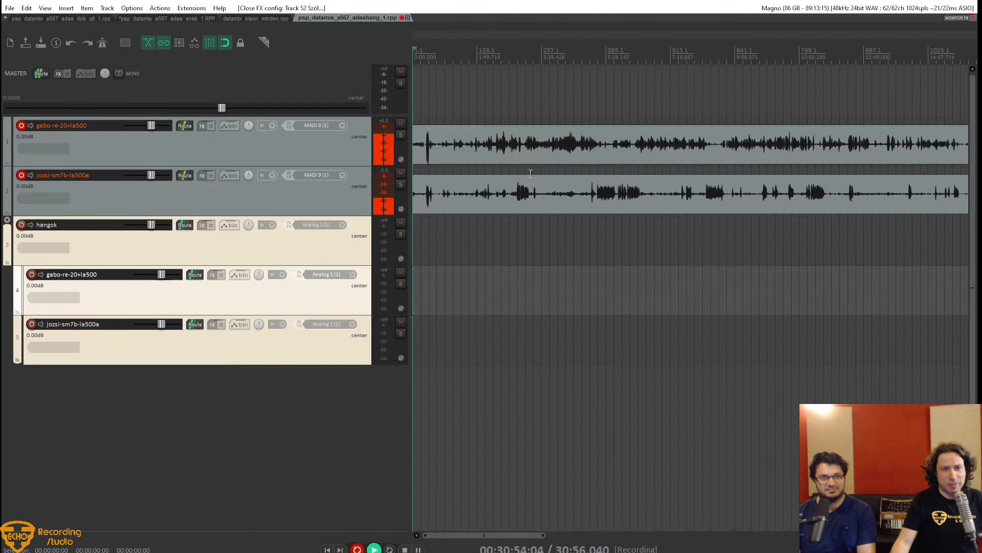
{"action": "scroll", "coordinate": [721, 268], "scroll_direction": "down", "scroll_amount": 3}
{"action": "scroll", "coordinate": [723, 268], "scroll_direction": "up", "scroll_amount": 3}
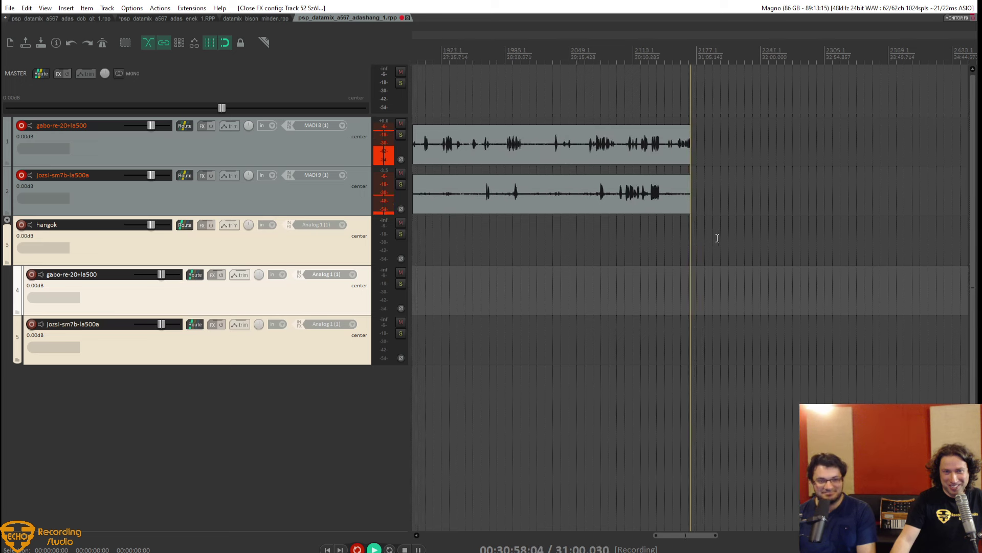
Open the psp_datamix_a567_adas_enek_1 project and mute the Versszak folder track.
{"action": "left_click", "coordinate": [189, 17]}
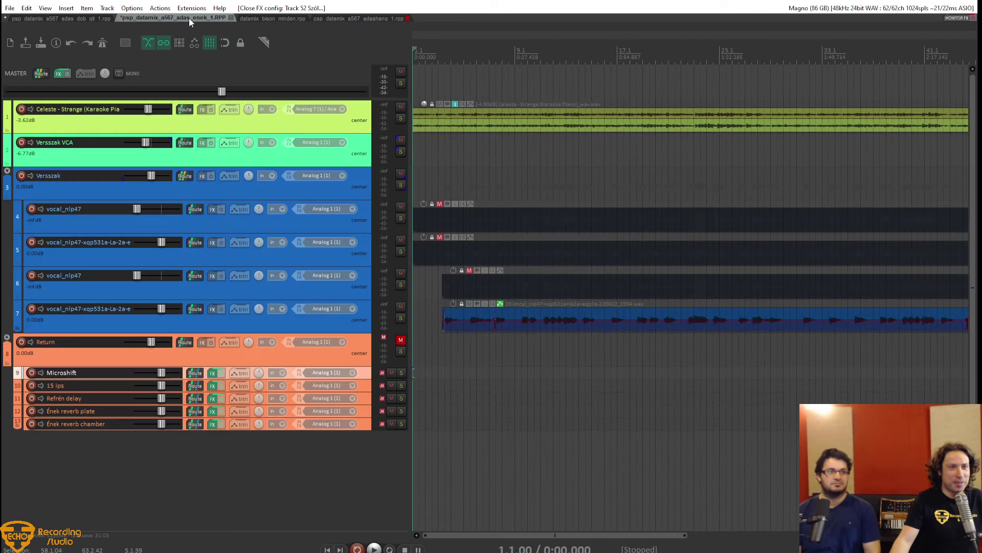
{"action": "left_click", "coordinate": [445, 154]}
{"action": "scroll", "coordinate": [443, 154], "scroll_direction": "down", "scroll_amount": 2}
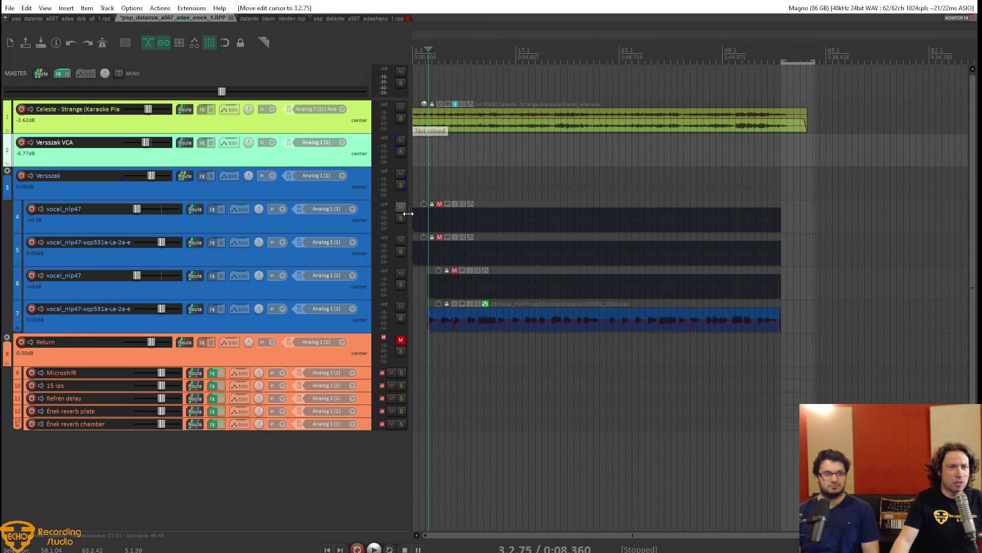
{"action": "left_click", "coordinate": [401, 174]}
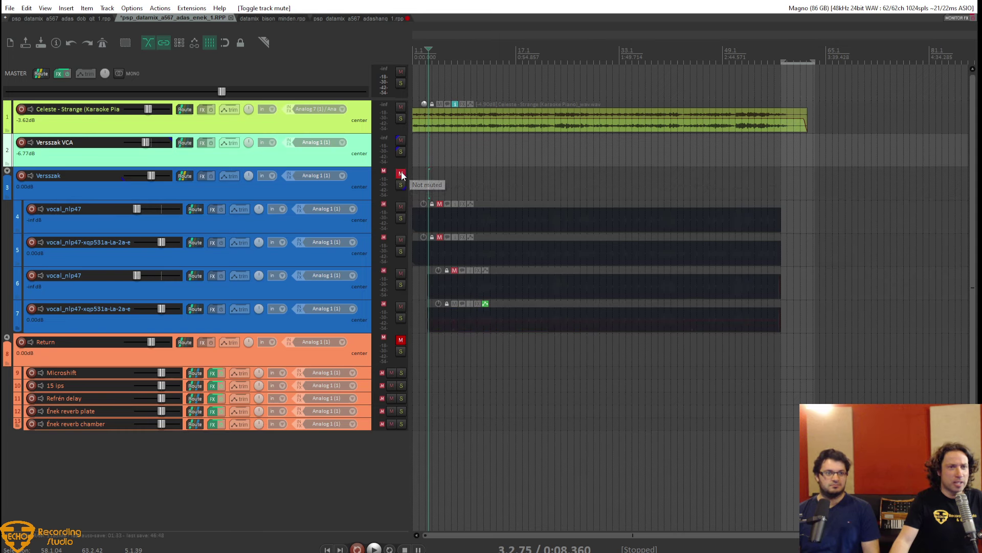
Add EQ Curve Analyzer 2 (Bertom) to the Celeste - Strange karaoke piano track and set it as a signal generator.
{"action": "left_click", "coordinate": [434, 134]}
{"action": "scroll", "coordinate": [438, 134], "scroll_direction": "up", "scroll_amount": 4}
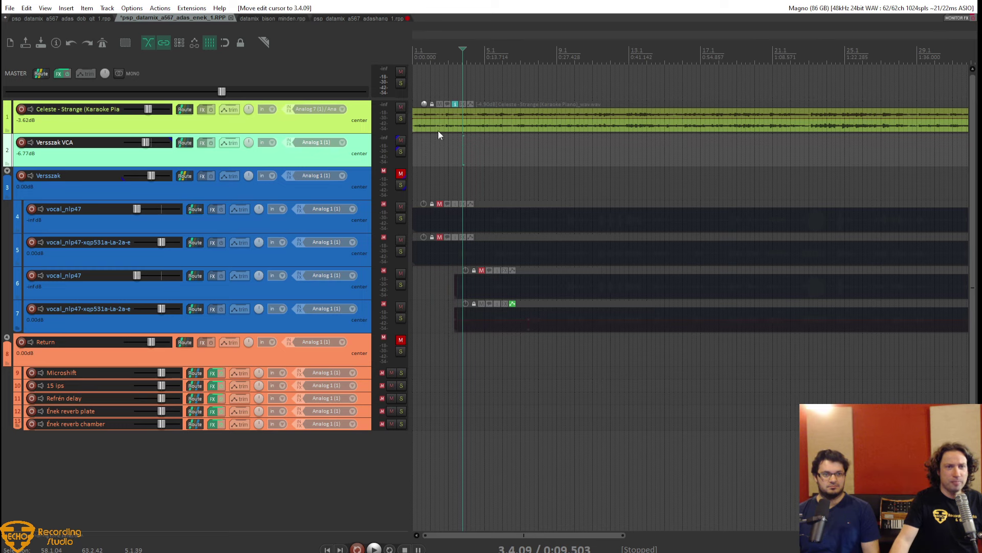
{"action": "scroll", "coordinate": [438, 130], "scroll_direction": "up", "scroll_amount": 3}
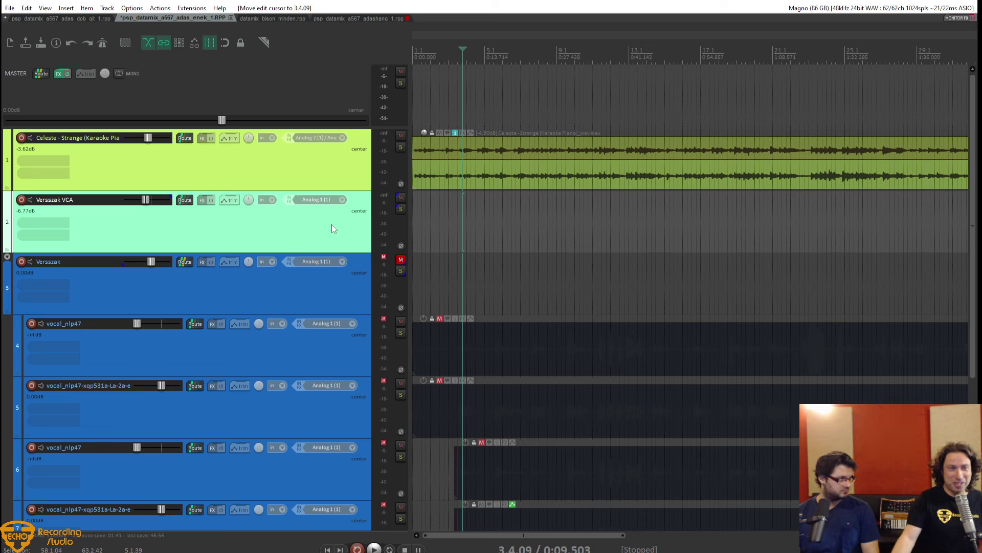
{"action": "right_click", "coordinate": [199, 137]}
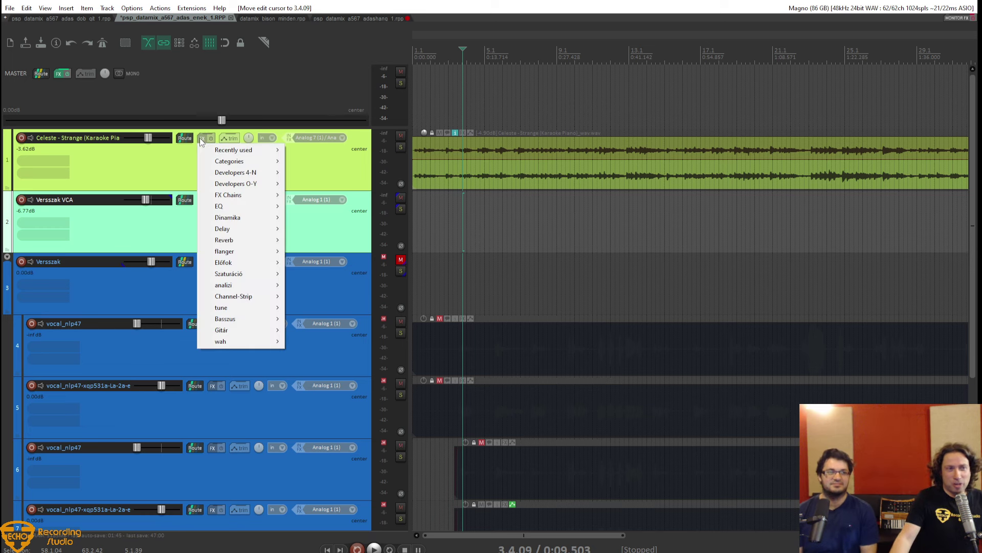
{"action": "mouse_move", "coordinate": [205, 148]}
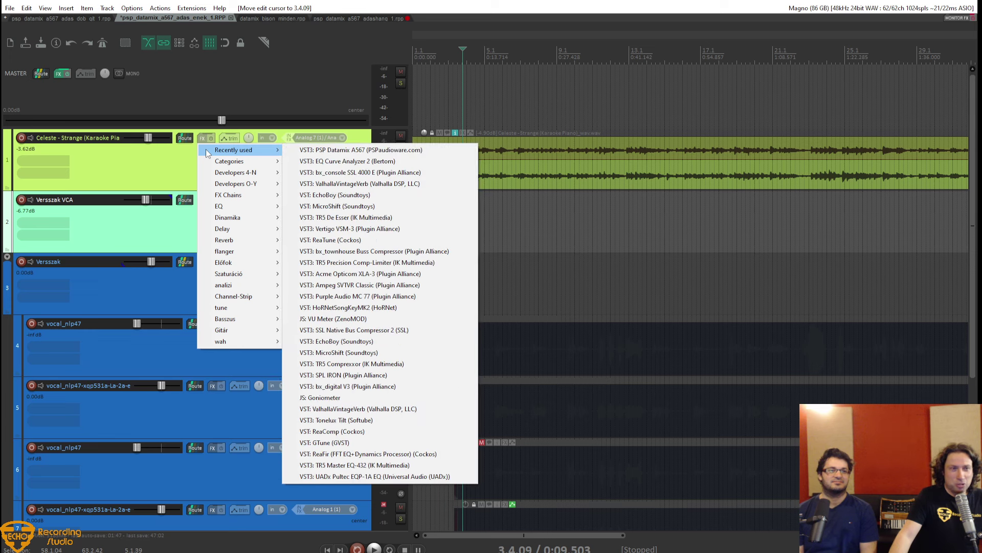
{"action": "left_click", "coordinate": [315, 161]}
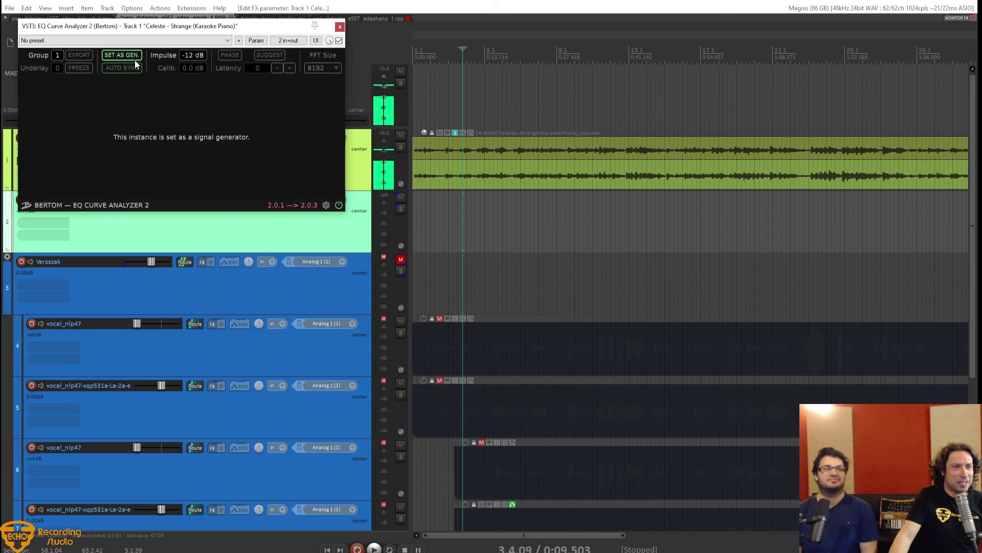
{"action": "left_click_drag", "start_coordinate": [145, 29], "coordinate": [391, 249]}
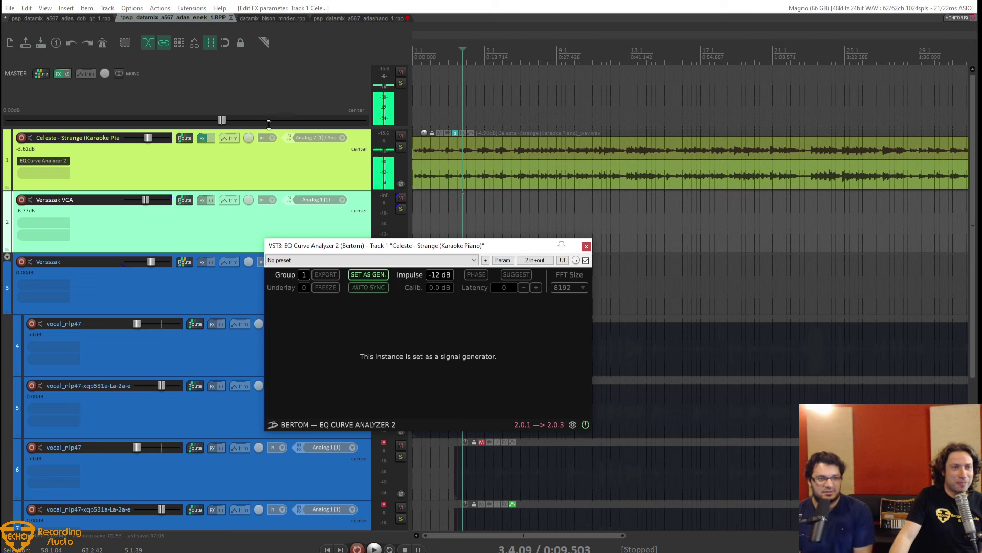
Add PSP Datamix A567 and a second EQ Curve Analyzer 2 (Bertom) after the generator on the Celeste - Strange track.
{"action": "right_click", "coordinate": [203, 140]}
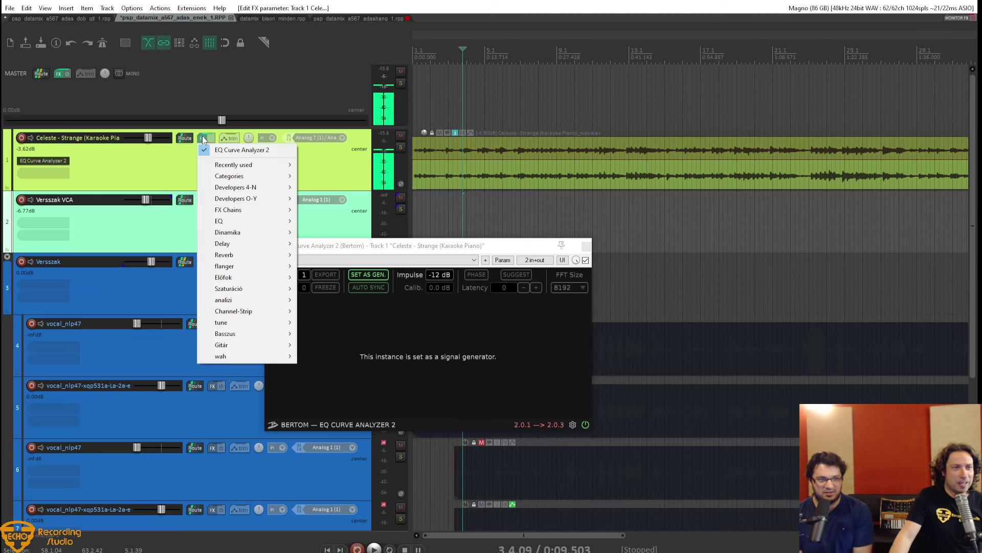
{"action": "mouse_move", "coordinate": [240, 165]}
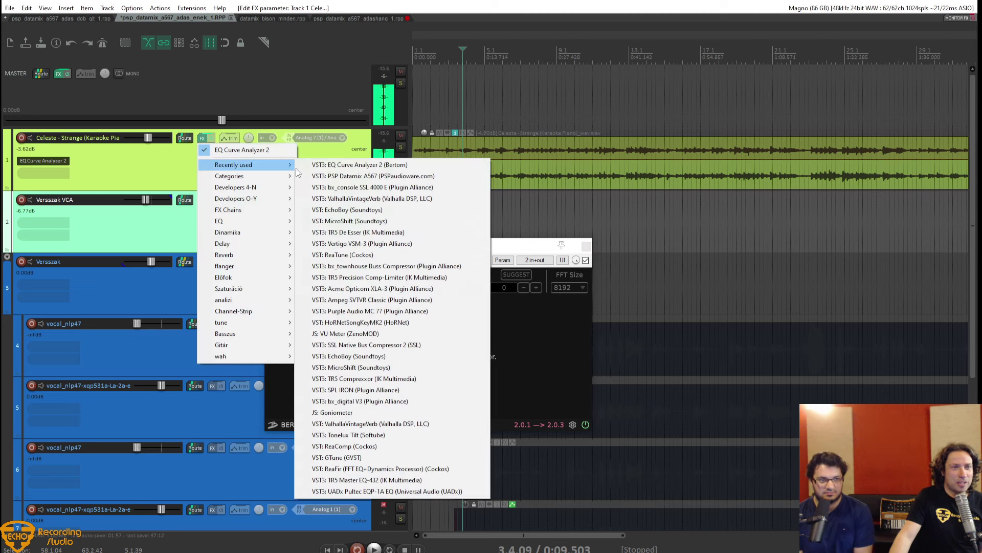
{"action": "left_click", "coordinate": [344, 176]}
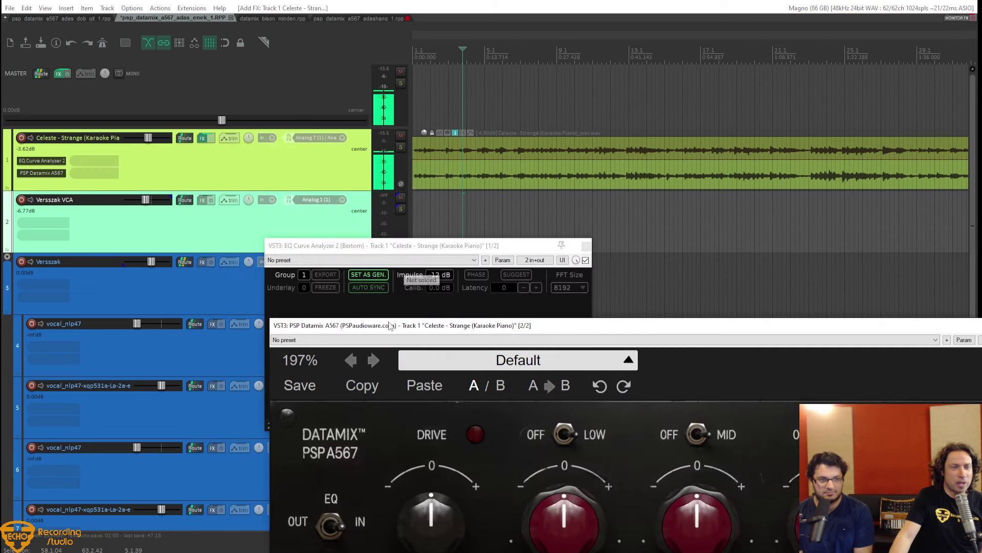
{"action": "left_click", "coordinate": [201, 139]}
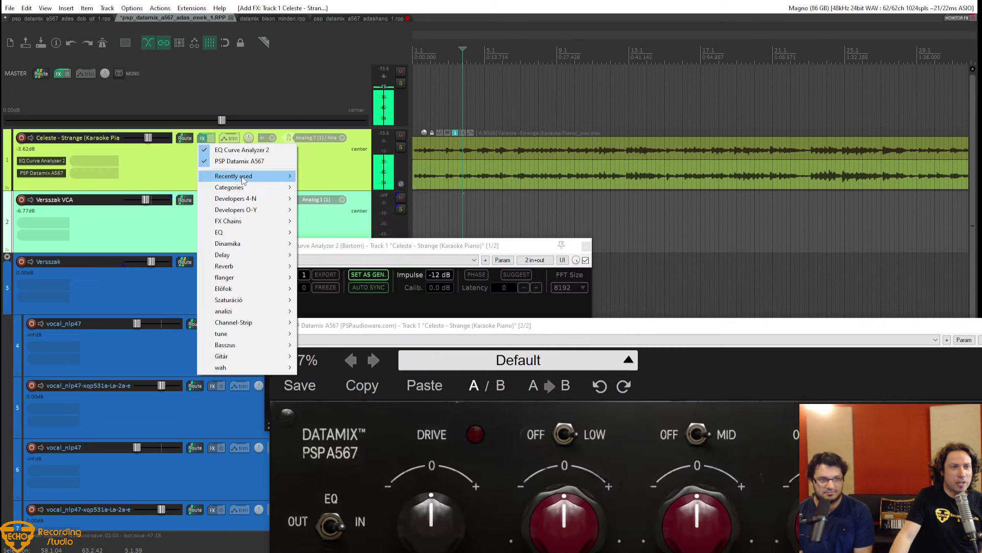
{"action": "mouse_move", "coordinate": [241, 176]}
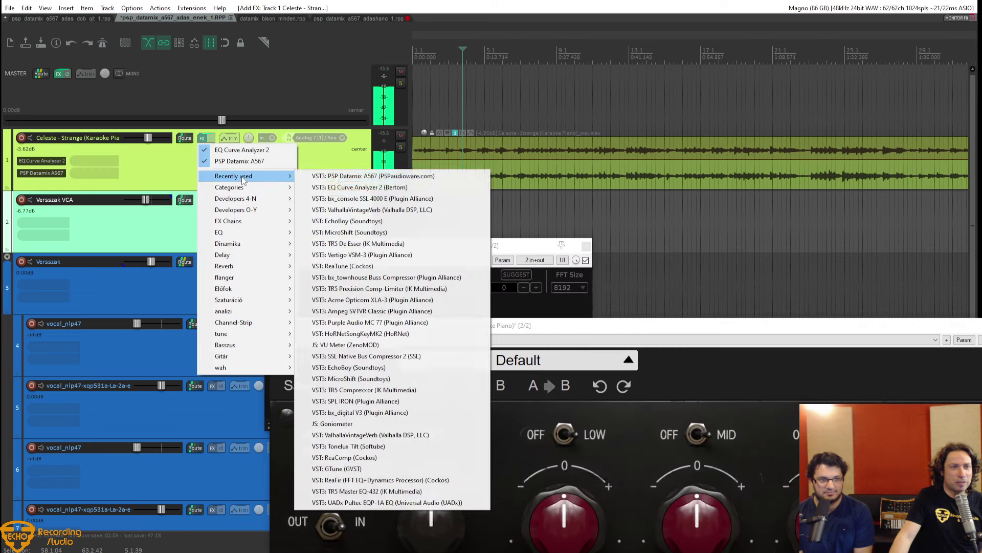
{"action": "left_click", "coordinate": [338, 187]}
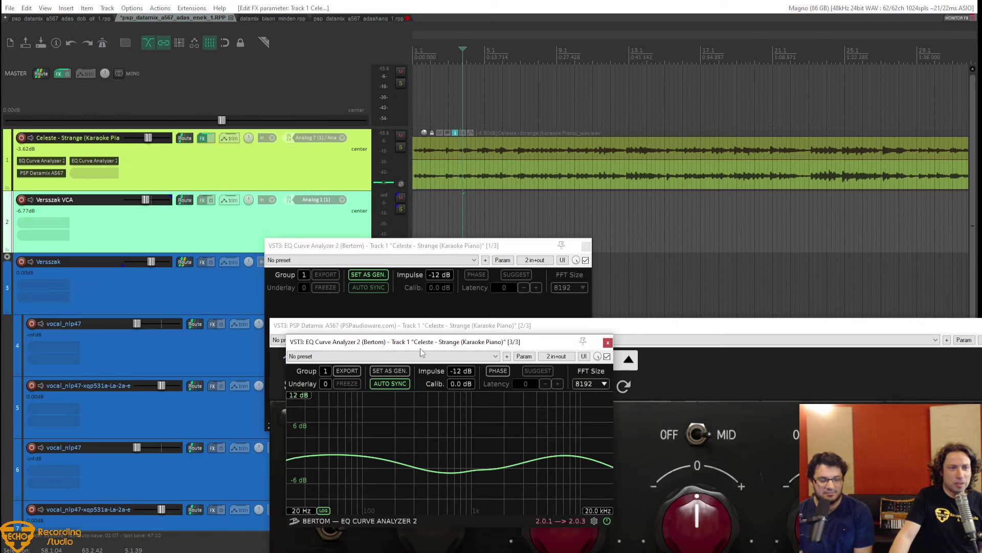
Close the signal generator's window and arrange the Datamix A567, scaled to 155%, above the enlarged EQ curve analyzer.
{"action": "left_click_drag", "start_coordinate": [422, 249], "coordinate": [326, 83]}
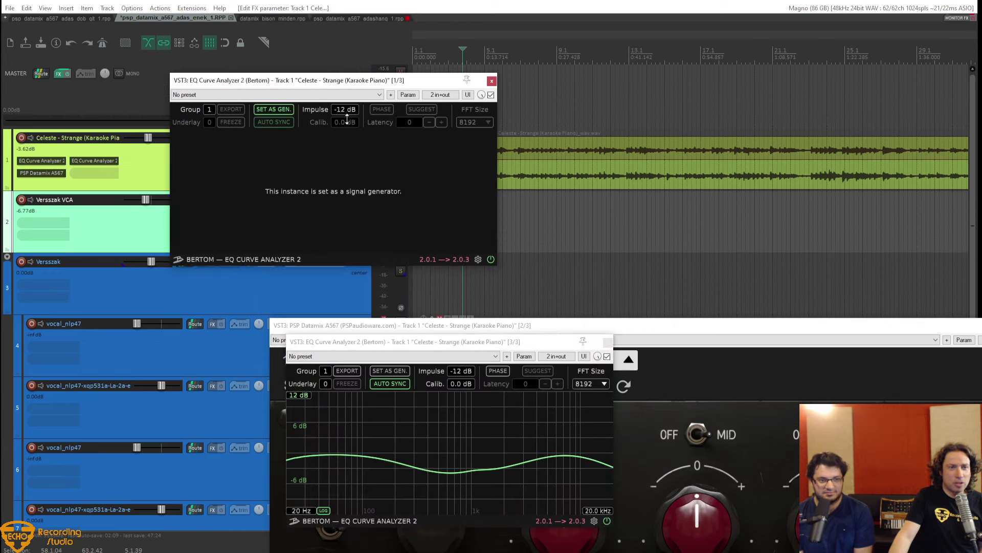
{"action": "left_click", "coordinate": [491, 80]}
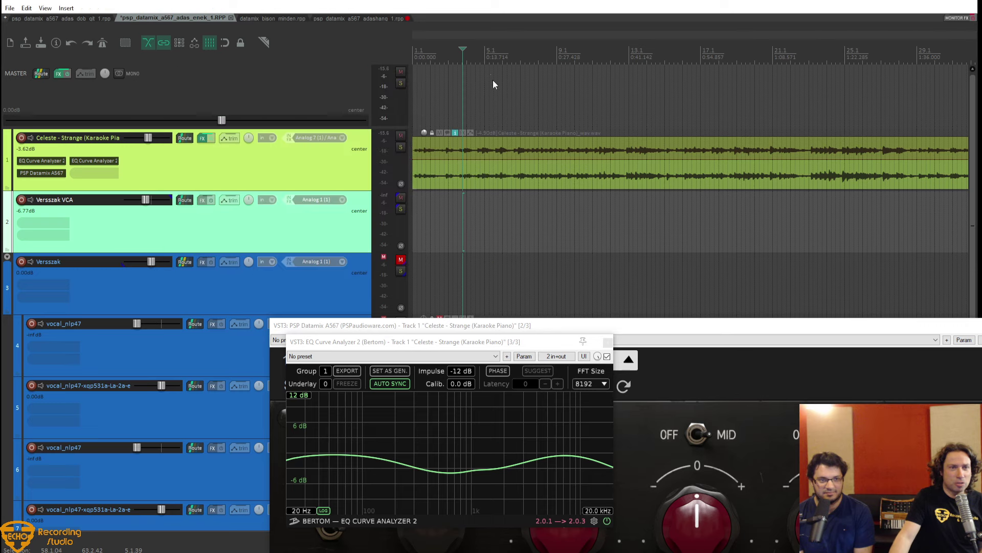
{"action": "left_click_drag", "start_coordinate": [630, 329], "coordinate": [427, 29]}
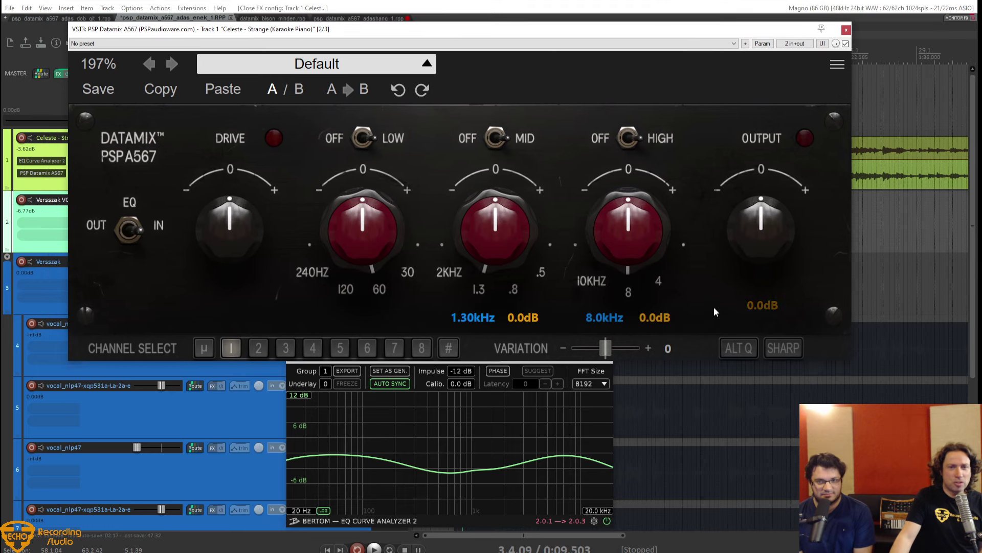
{"action": "mouse_move", "coordinate": [843, 354]}
{"action": "left_click_drag", "start_coordinate": [844, 355], "coordinate": [761, 273]}
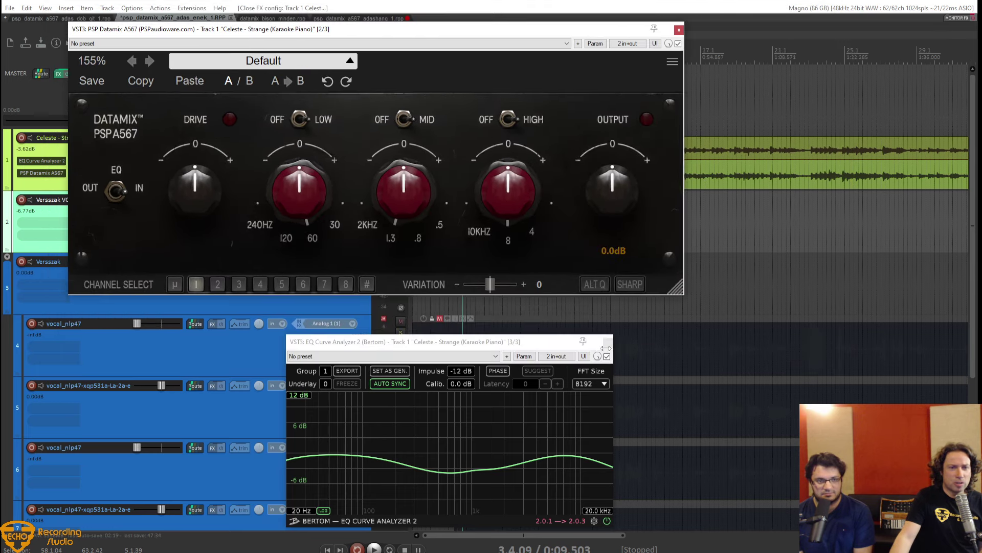
{"action": "left_click_drag", "start_coordinate": [523, 347], "coordinate": [520, 309]}
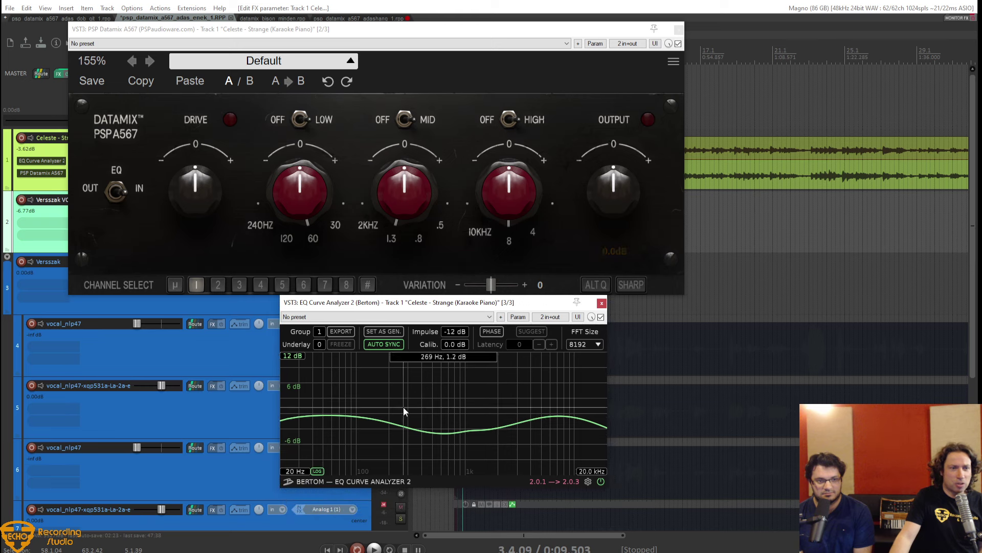
{"action": "left_click_drag", "start_coordinate": [283, 489], "coordinate": [179, 552]}
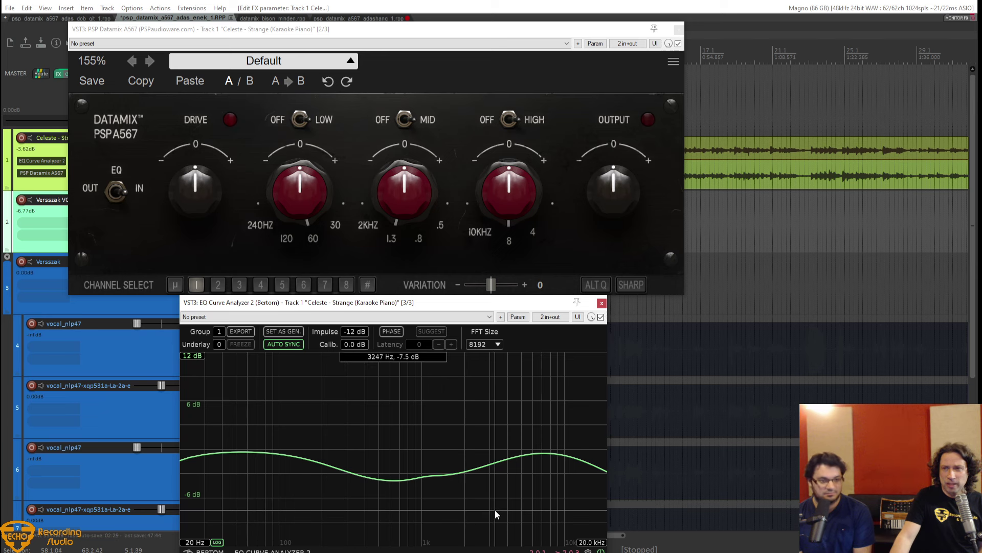
Toggle the Datamix EQ and its Low, Mid and High bands to compare the response curve, leaving everything engaged.
{"action": "mouse_move", "coordinate": [508, 269]}
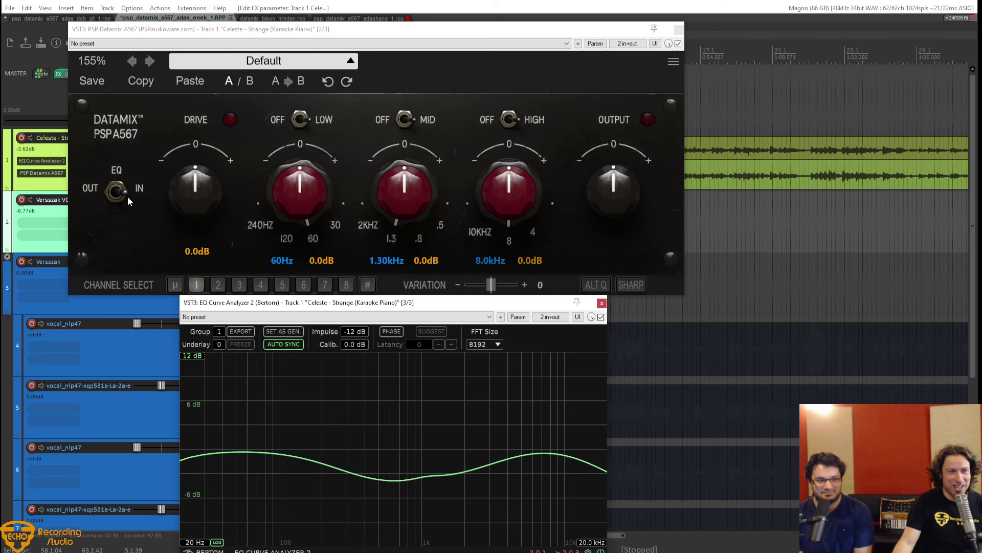
{"action": "left_click", "coordinate": [113, 196]}
{"action": "left_click", "coordinate": [114, 192]}
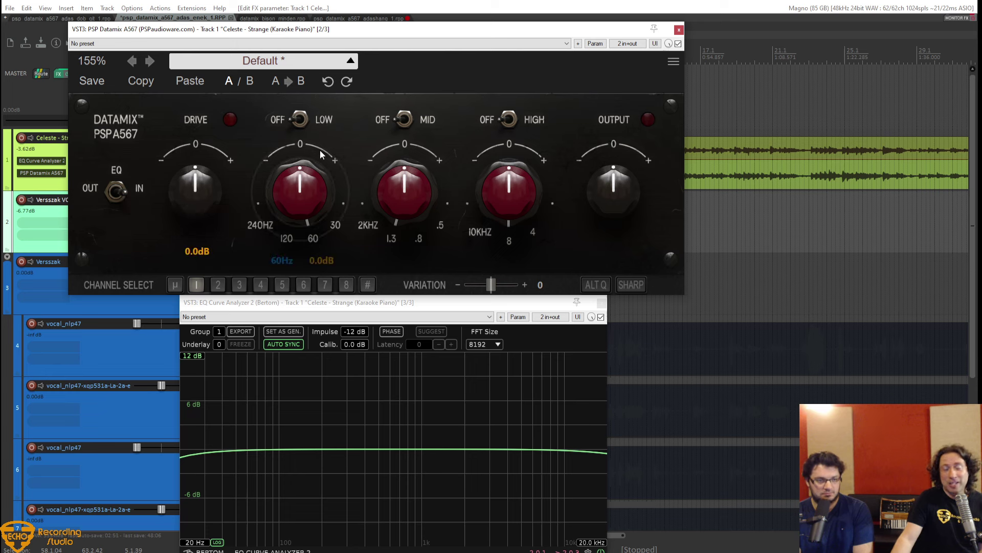
{"action": "left_click", "coordinate": [308, 120]}
{"action": "left_click", "coordinate": [410, 121]}
{"action": "left_click", "coordinate": [512, 119]}
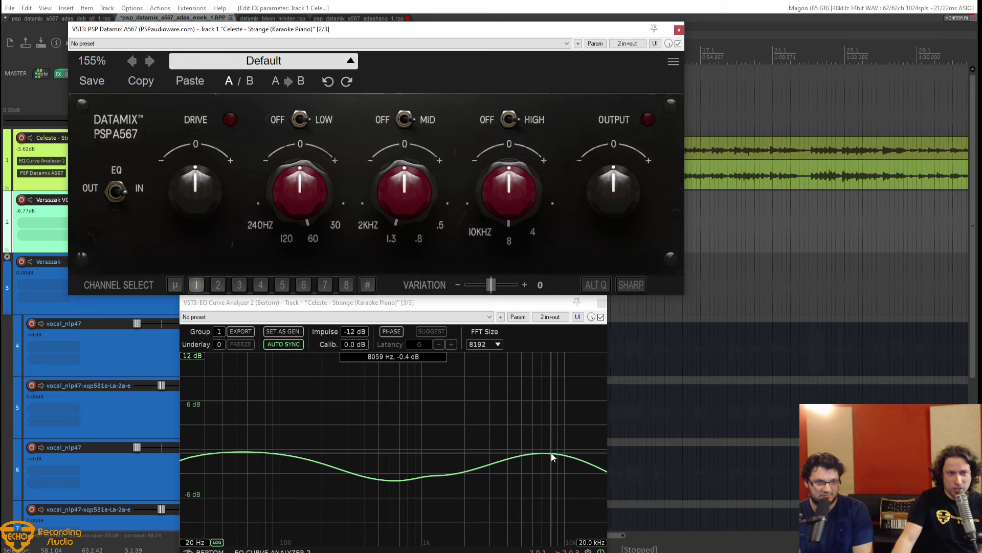
Compare the curves of channels 2, 3, 4 and 5, µ and #, and return to channel 1.
{"action": "left_click", "coordinate": [217, 290]}
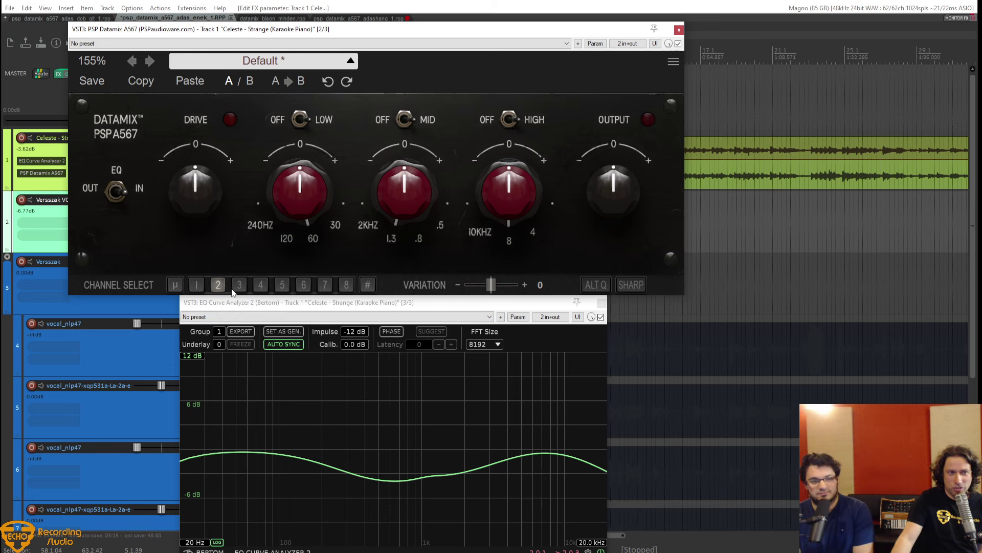
{"action": "left_click", "coordinate": [241, 291]}
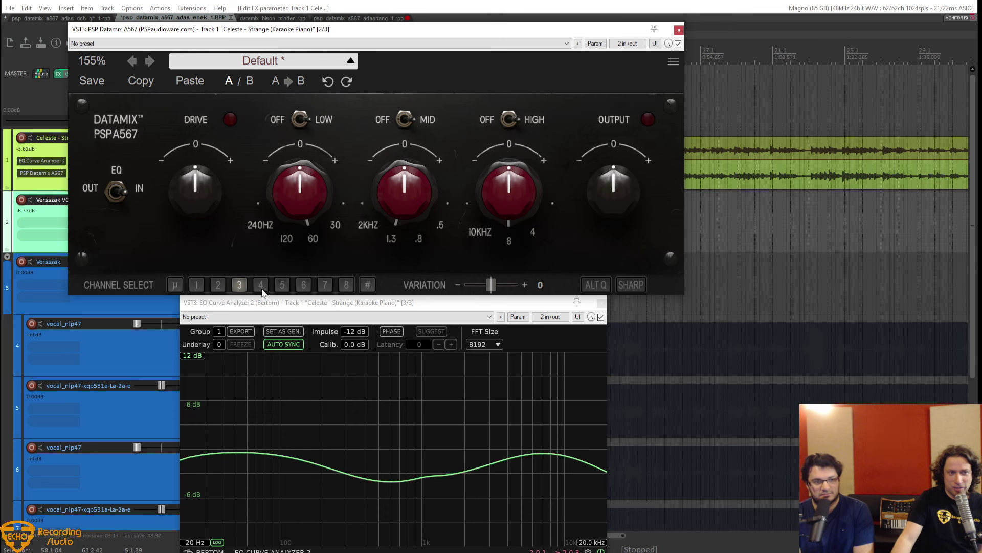
{"action": "left_click", "coordinate": [262, 289]}
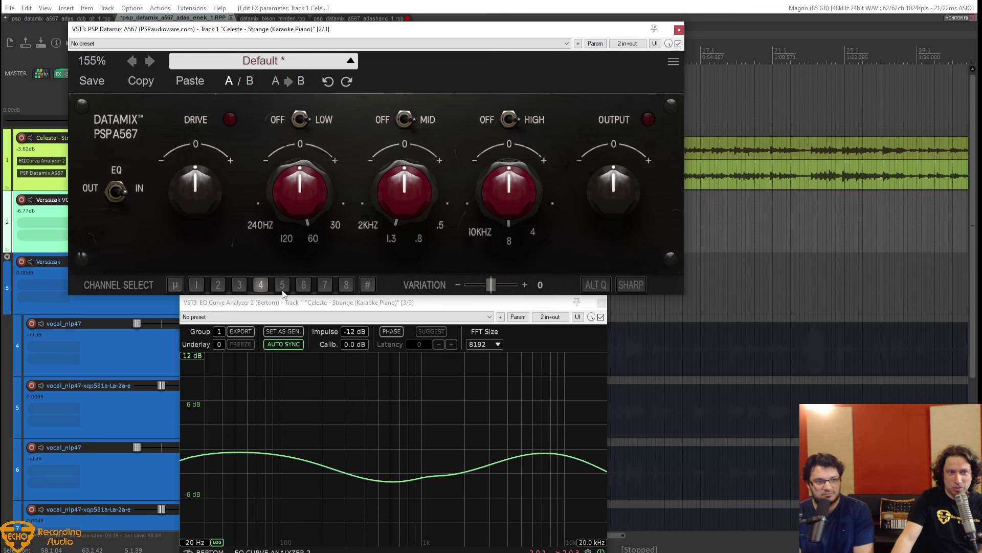
{"action": "left_click", "coordinate": [282, 291]}
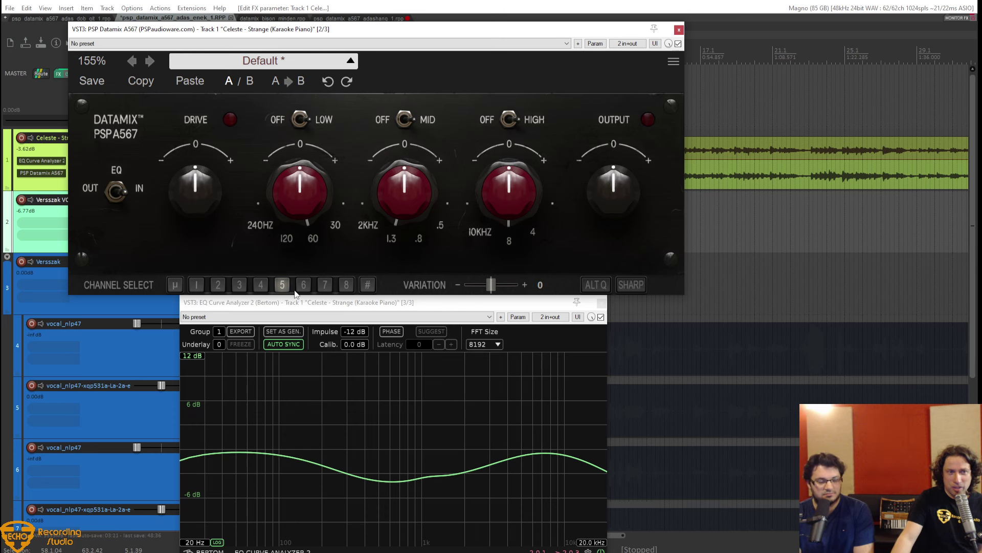
{"action": "left_click", "coordinate": [175, 286]}
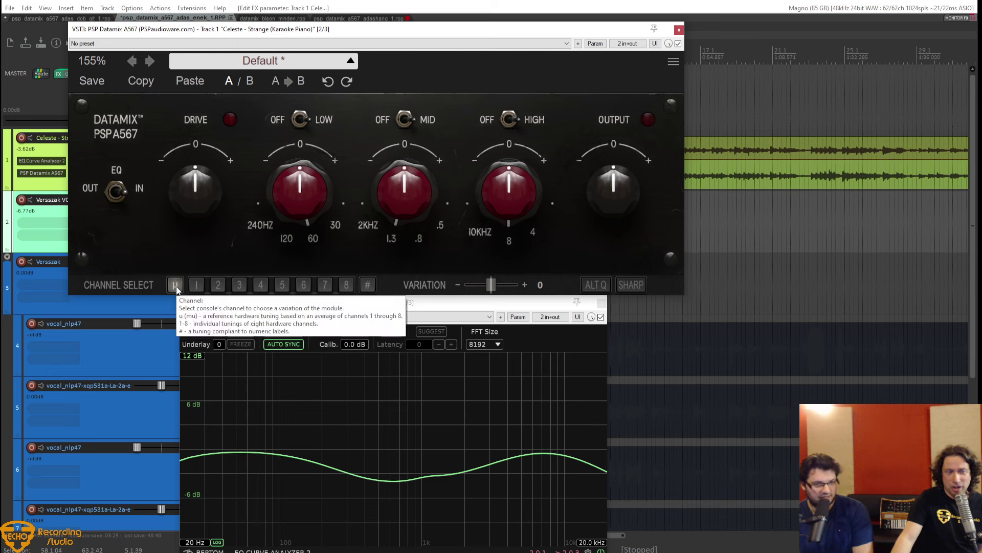
{"action": "left_click", "coordinate": [365, 286]}
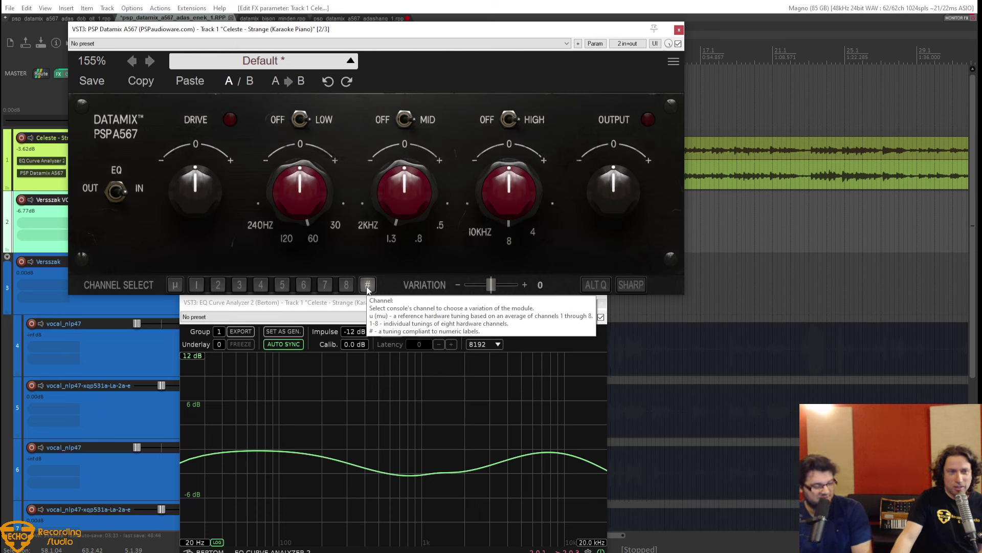
{"action": "left_click", "coordinate": [197, 287]}
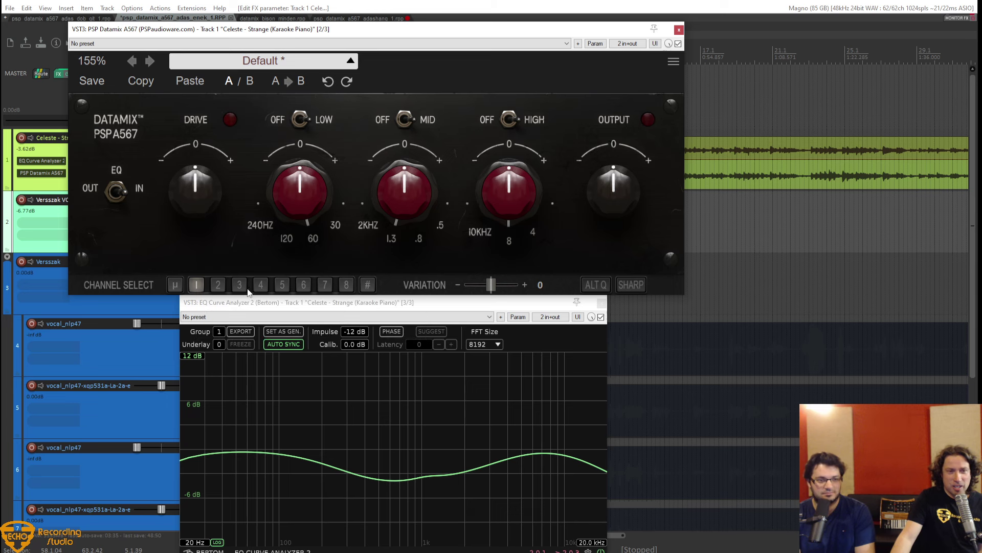
Try the Alt Q and Sharp modes separately and combined, and switch both back off.
{"action": "left_click", "coordinate": [597, 284]}
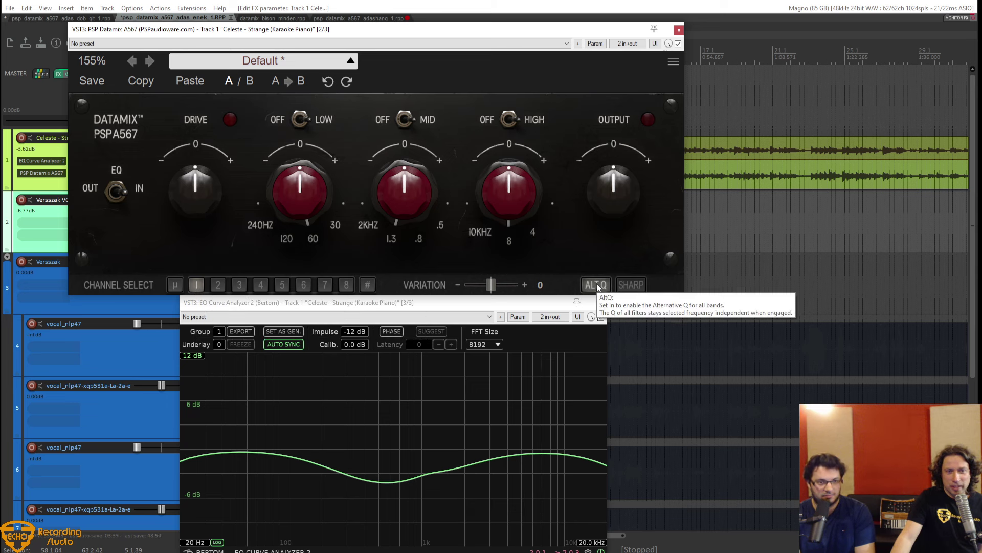
{"action": "left_click", "coordinate": [596, 284]}
{"action": "left_click", "coordinate": [597, 285]}
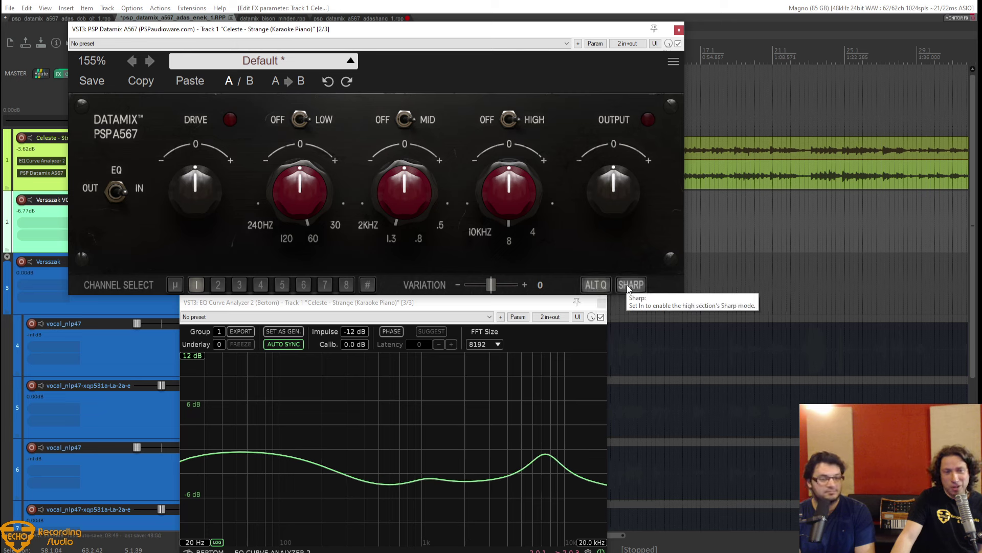
{"action": "left_click", "coordinate": [605, 287]}
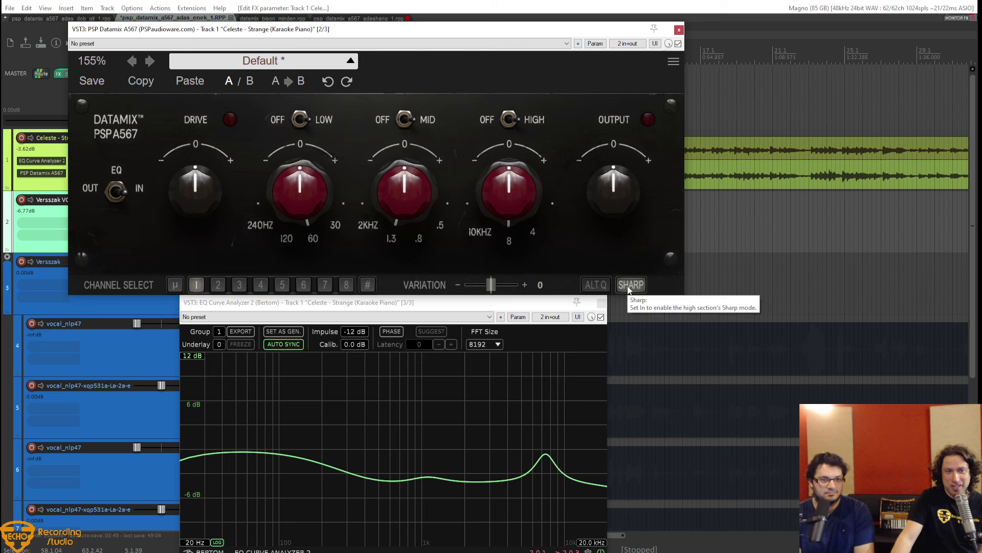
{"action": "left_click", "coordinate": [629, 288]}
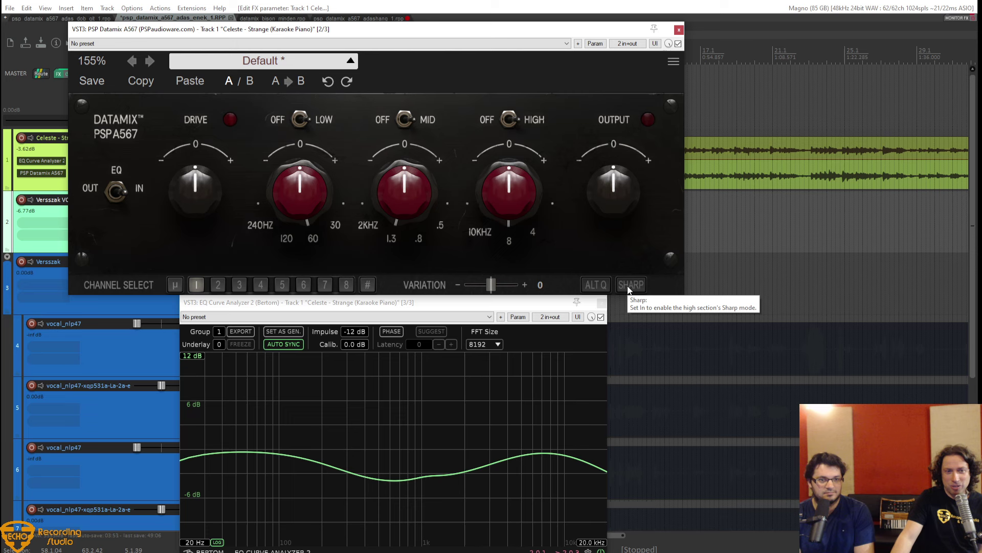
Try Variation values of -100 and -30 on channel 1 and reset the control to 0.
{"action": "left_click_drag", "start_coordinate": [492, 285], "coordinate": [433, 298]}
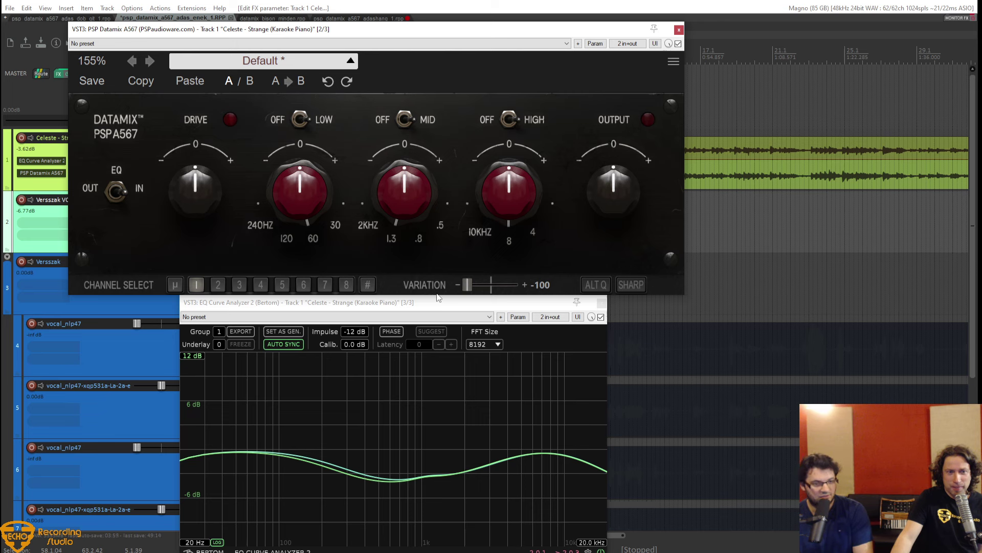
{"action": "left_click_drag", "start_coordinate": [470, 297], "coordinate": [486, 288]}
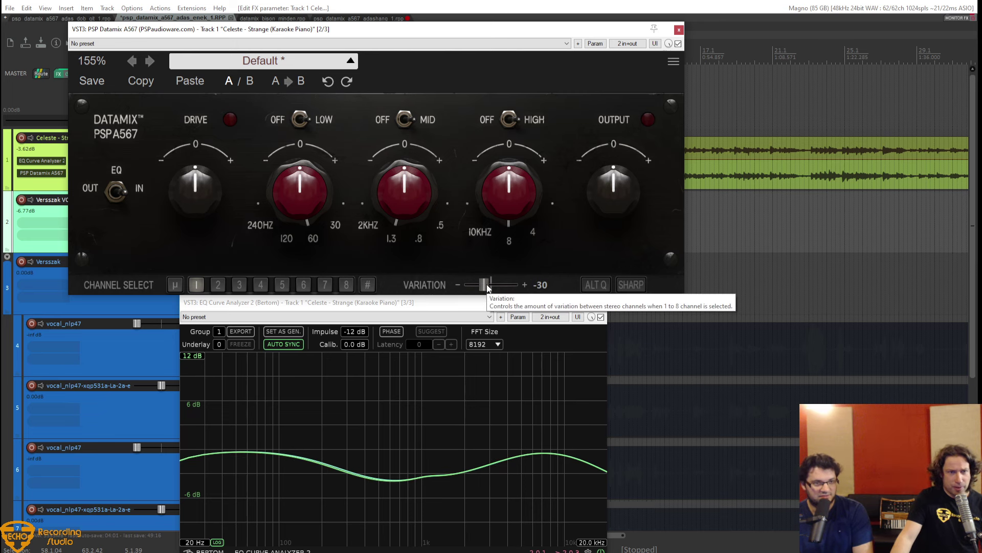
{"action": "double_click", "coordinate": [487, 286]}
Boost the 8 kHz high band by 5.5 dB, the mid band at .5 kHz, and the 60 Hz low band by 1.7 dB.
{"action": "mouse_move", "coordinate": [475, 230]}
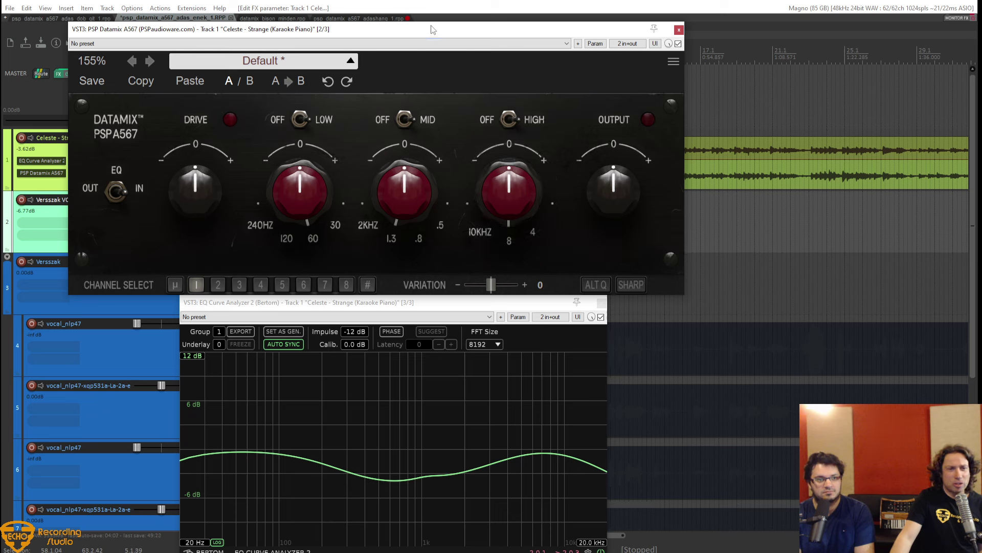
{"action": "mouse_move", "coordinate": [516, 185]}
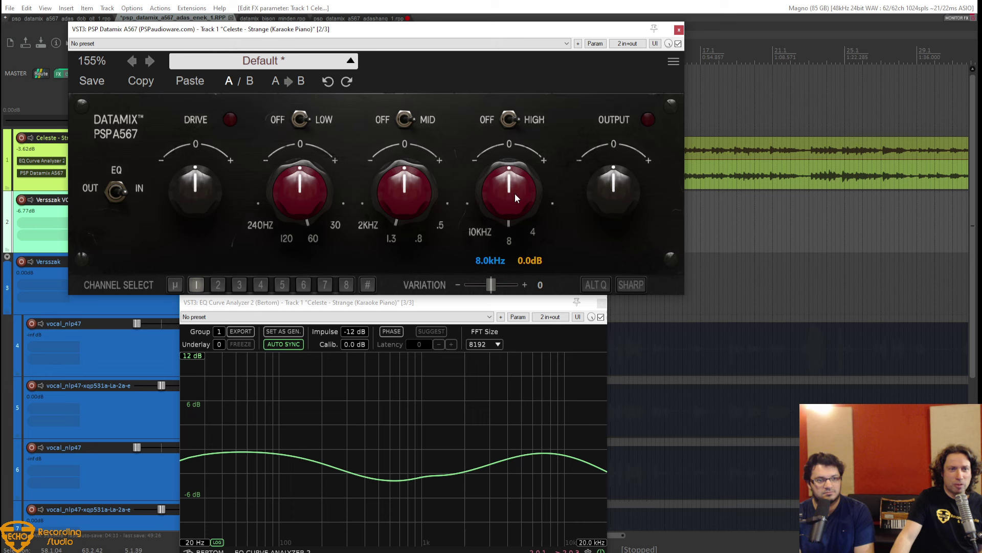
{"action": "left_click_drag", "start_coordinate": [515, 193], "coordinate": [515, 147]}
{"action": "mouse_move", "coordinate": [382, 203]}
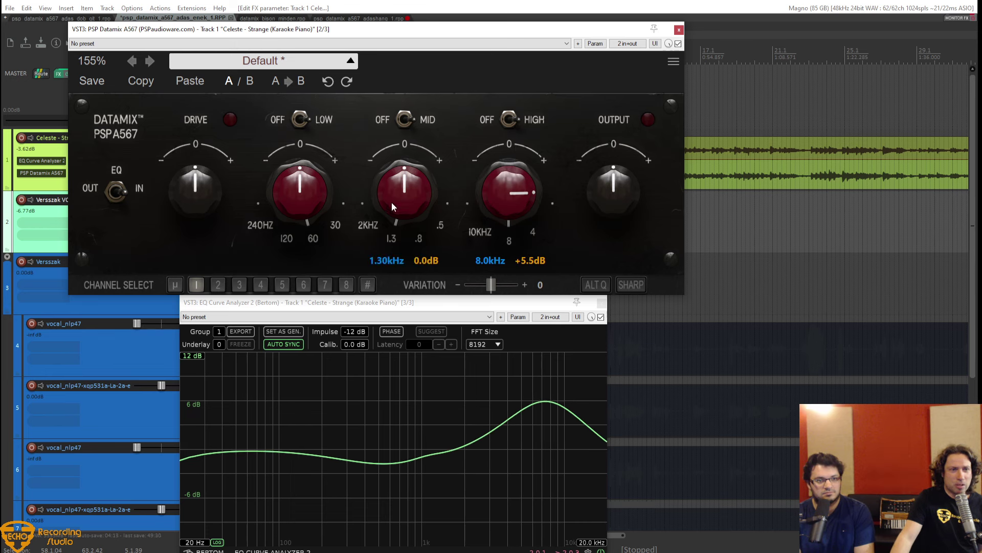
{"action": "scroll", "coordinate": [434, 223], "scroll_direction": "down", "scroll_amount": 5}
{"action": "left_click_drag", "start_coordinate": [411, 203], "coordinate": [410, 178]}
{"action": "scroll", "coordinate": [298, 193], "scroll_direction": "up", "scroll_amount": 4}
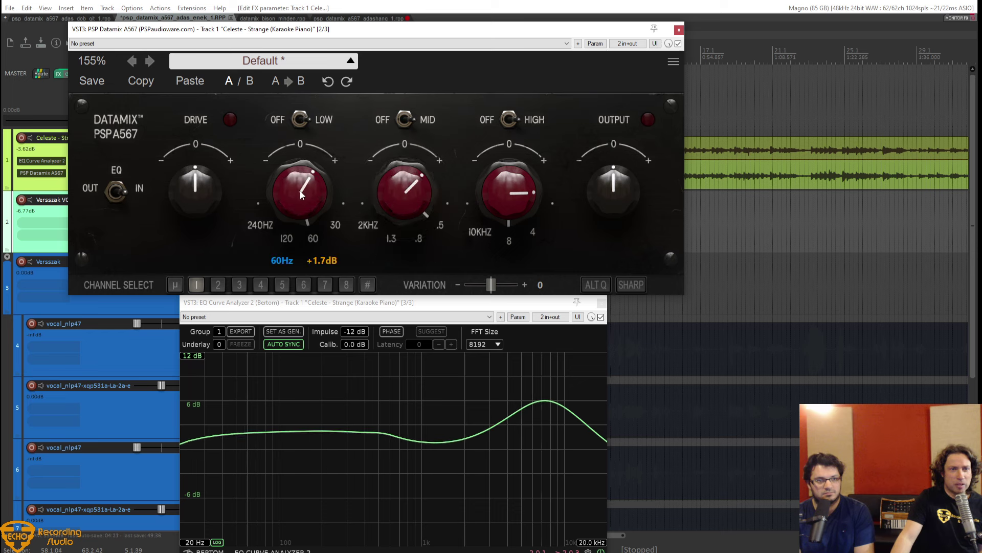
Try a Variation of +100 on the boosted curve and return it to 0.
{"action": "left_click_drag", "start_coordinate": [492, 286], "coordinate": [554, 285]}
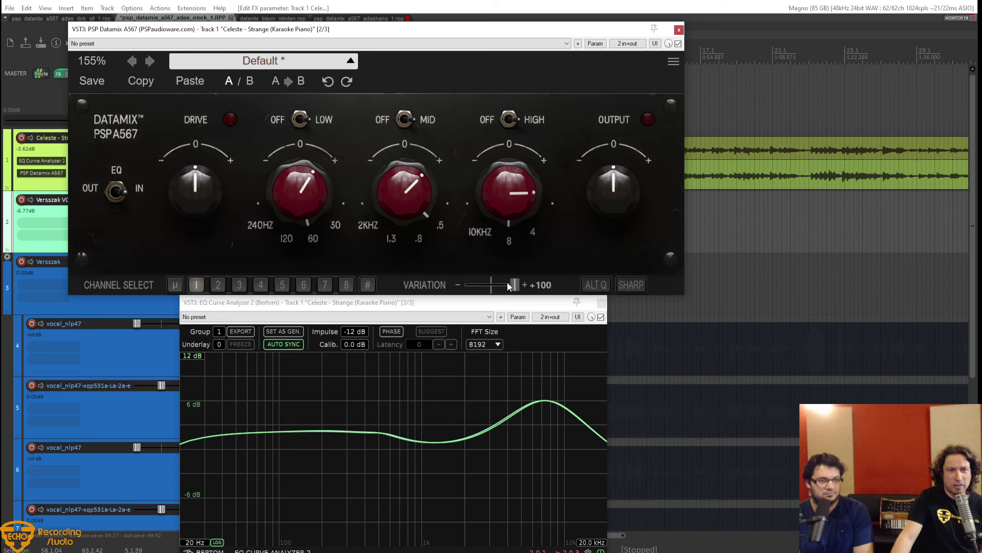
{"action": "left_click_drag", "start_coordinate": [515, 284], "coordinate": [493, 286]}
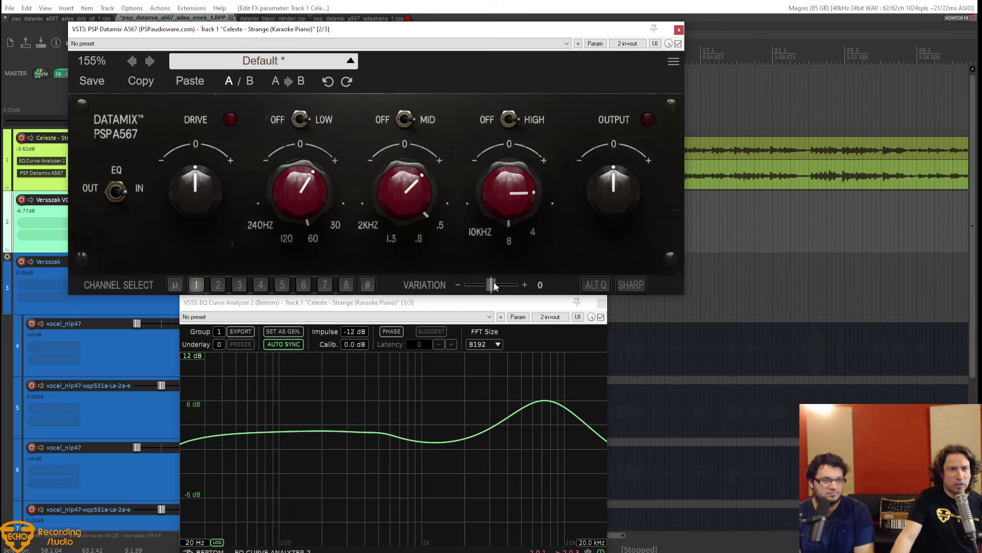
Try the Bass DI factory preset on the piano track's equalizer and reload the Default preset.
{"action": "left_click", "coordinate": [307, 61]}
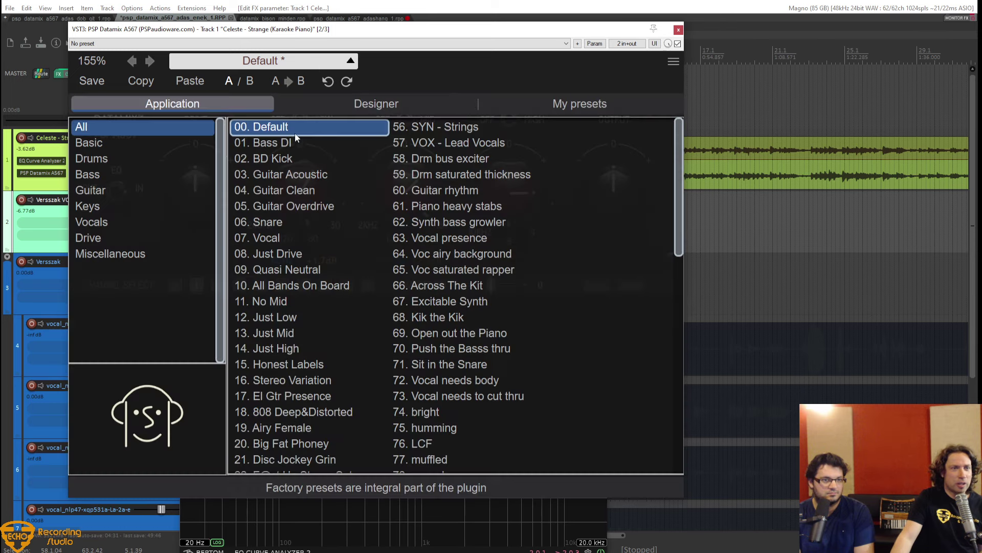
{"action": "left_click", "coordinate": [286, 143]}
{"action": "left_click", "coordinate": [303, 64]}
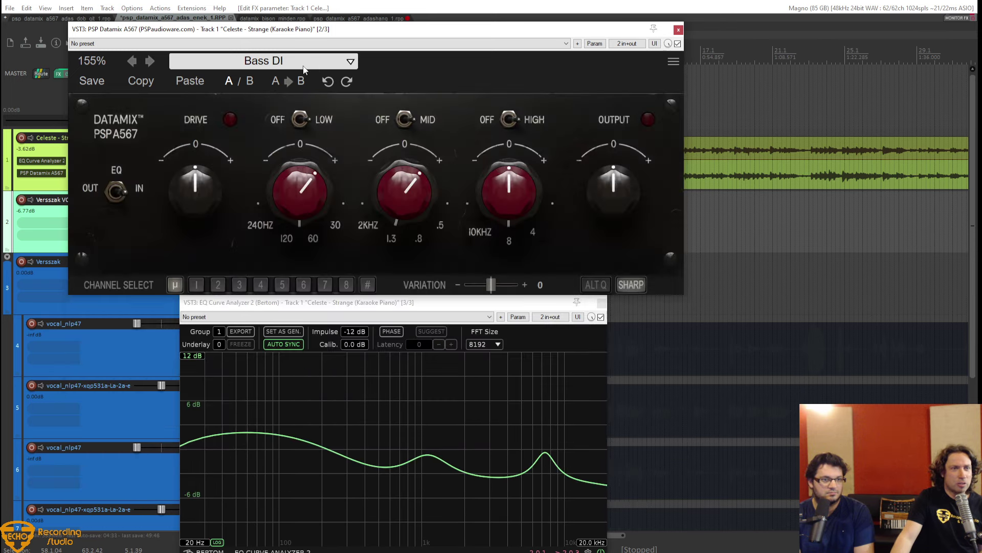
{"action": "left_click", "coordinate": [298, 63]}
{"action": "left_click", "coordinate": [351, 62]}
{"action": "left_click", "coordinate": [350, 62]}
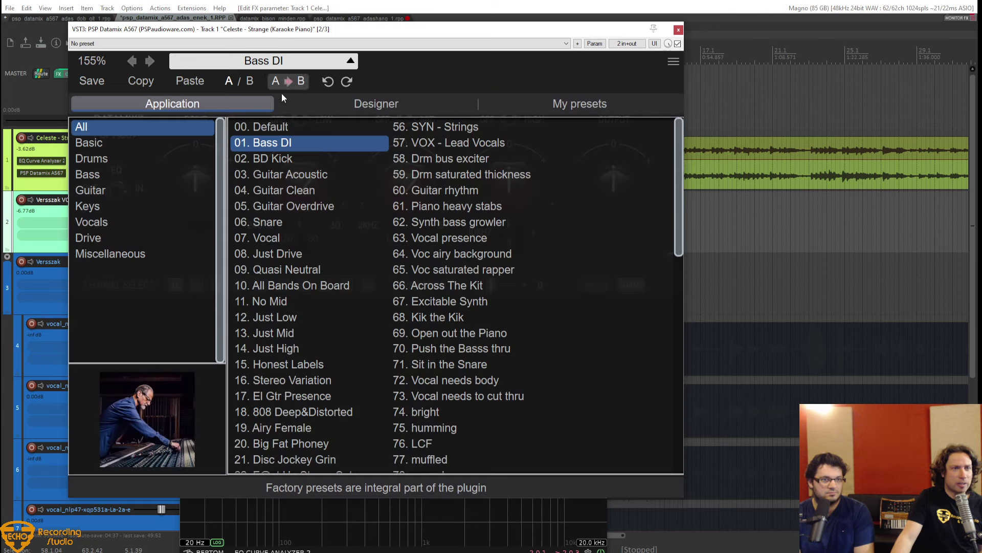
{"action": "left_click", "coordinate": [265, 127]}
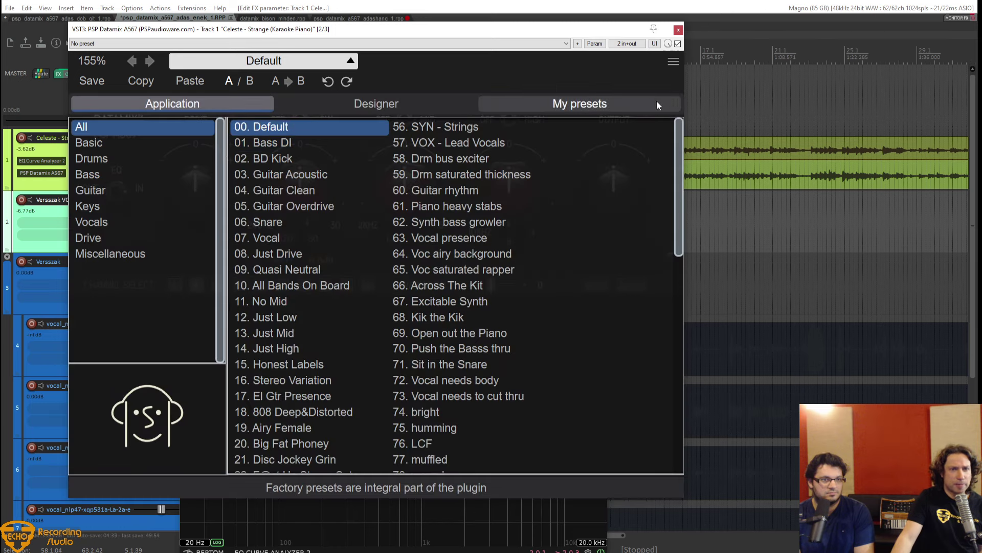
{"action": "left_click", "coordinate": [631, 84]}
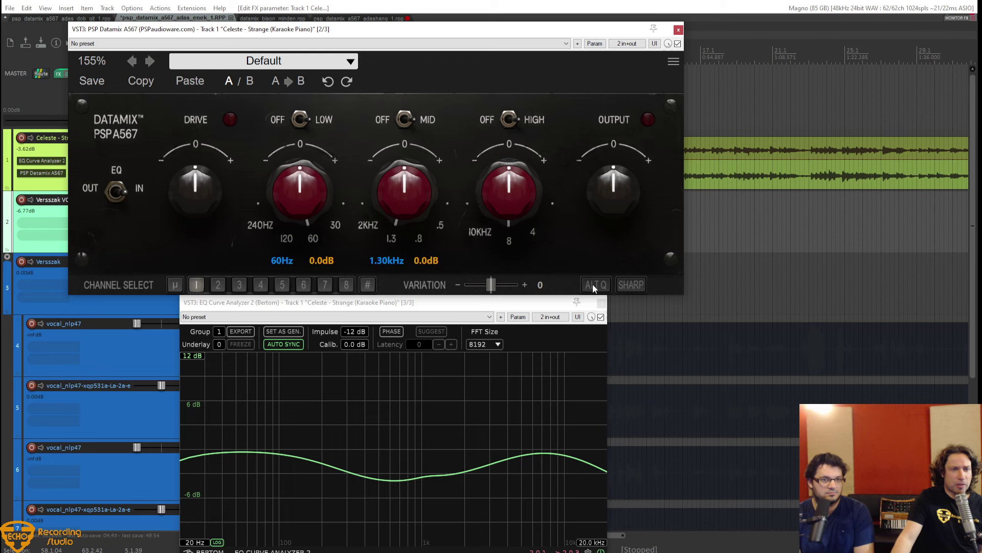
Close the floating EQ Curve Analyzer and bypass both analyzer instances in the Celeste piano track's effects chain.
{"action": "left_click", "coordinate": [602, 303]}
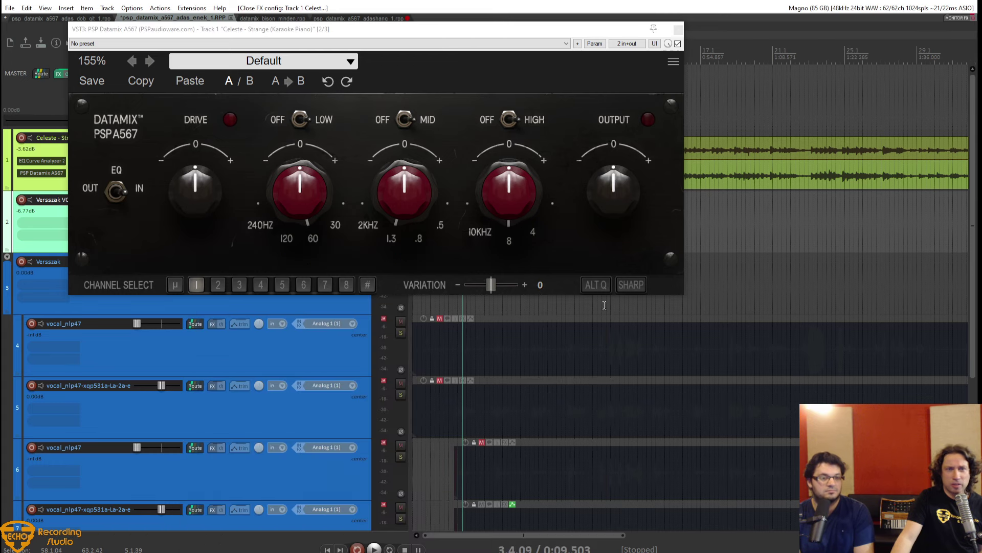
{"action": "left_click_drag", "start_coordinate": [481, 197], "coordinate": [480, 237]}
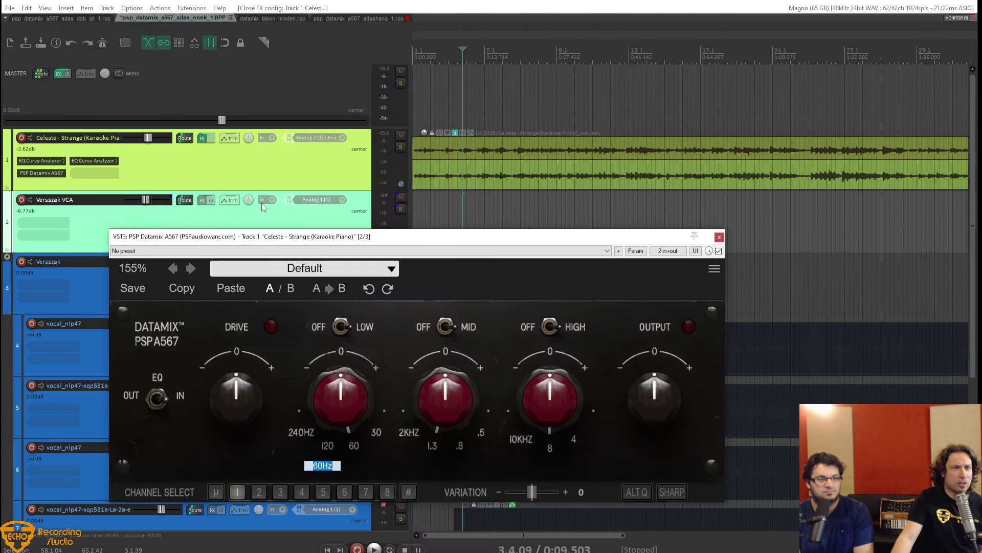
{"action": "left_click", "coordinate": [202, 139]}
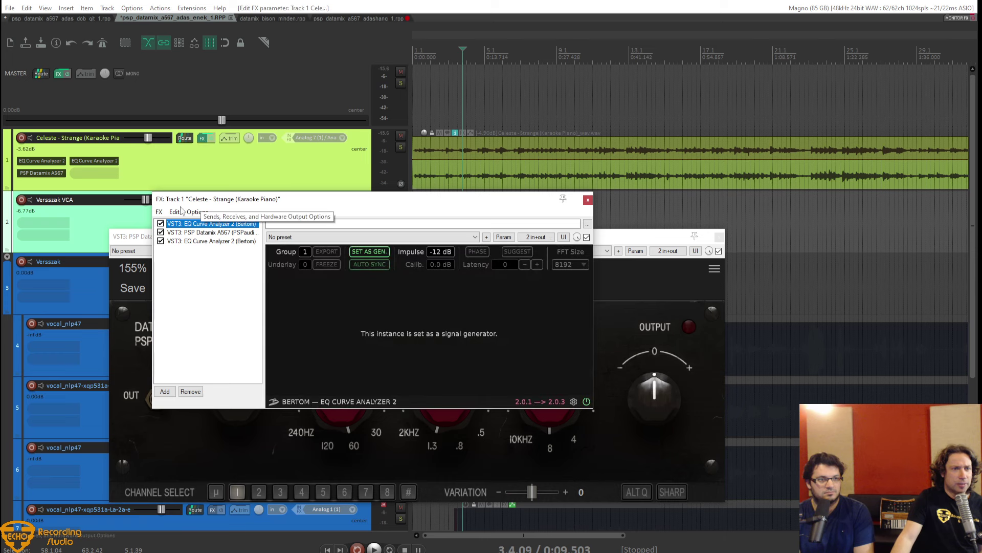
{"action": "left_click", "coordinate": [161, 224]}
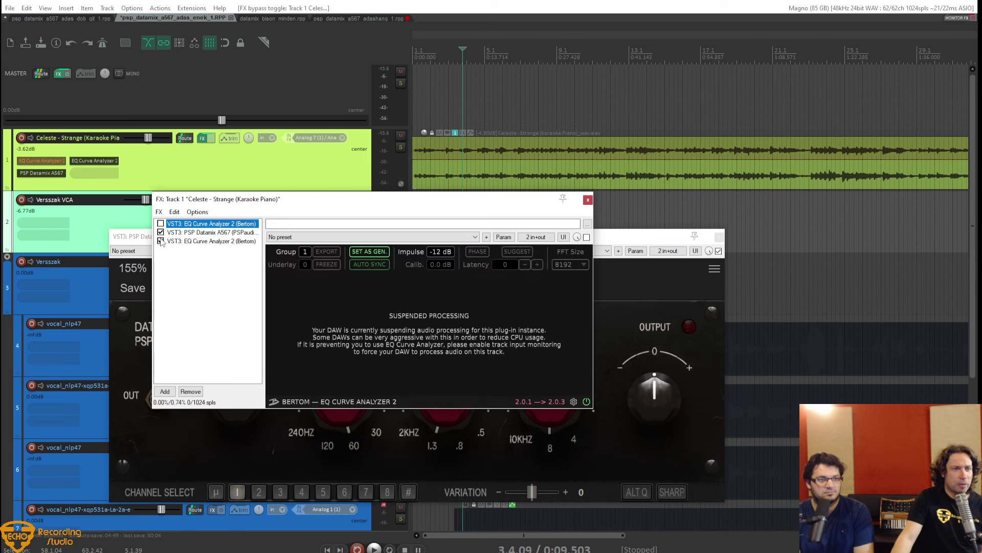
{"action": "left_click", "coordinate": [588, 199]}
Move the equalizer window clear of the piano waveform and start playback from the beginning of the project.
{"action": "left_click_drag", "start_coordinate": [558, 236], "coordinate": [763, 208]}
{"action": "mouse_move", "coordinate": [441, 207]}
{"action": "left_mouse_down"}
{"action": "mouse_move", "coordinate": [425, 427]}
{"action": "mouse_move", "coordinate": [429, 295]}
{"action": "mouse_move", "coordinate": [453, 213]}
{"action": "left_mouse_up"}
{"action": "left_click", "coordinate": [454, 107]}
{"action": "key", "text": "Home"}
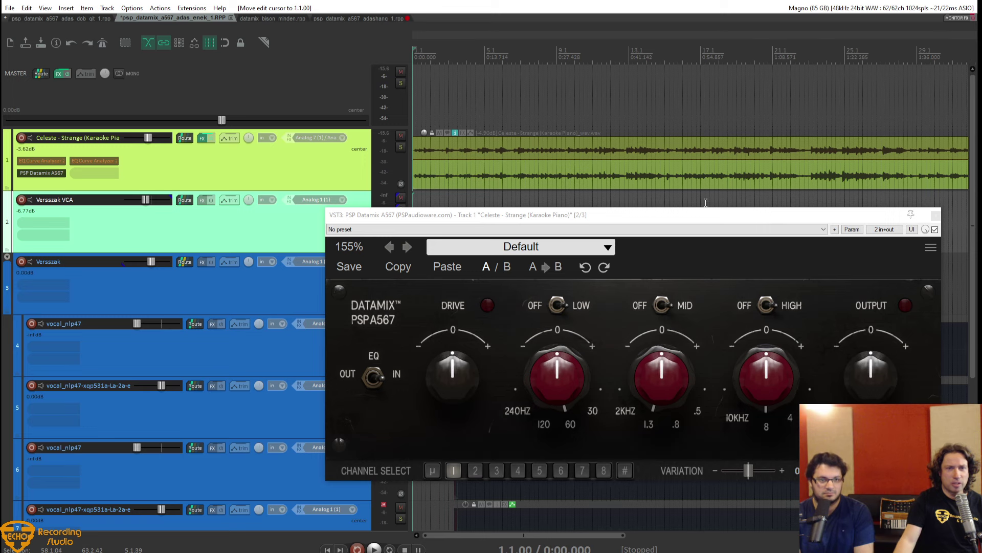
{"action": "left_click_drag", "start_coordinate": [704, 215], "coordinate": [516, 226]}
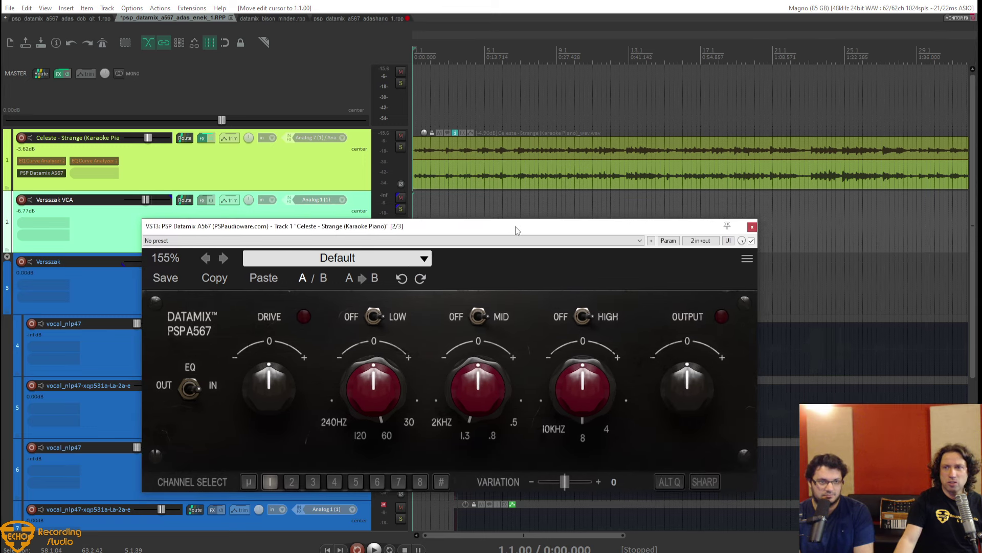
{"action": "key", "text": "space"}
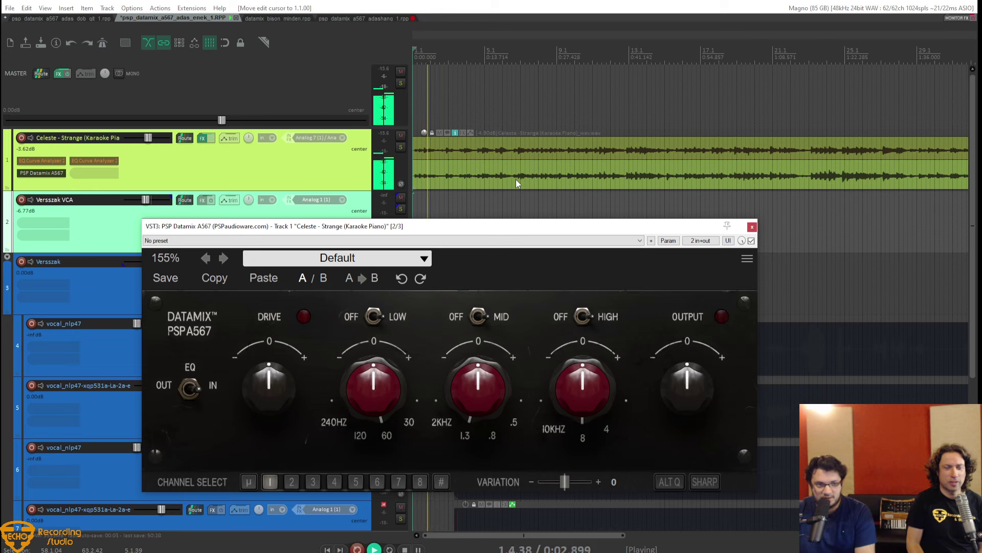
Boost the piano's low band by 1.3 dB at 240 Hz and its 8 kHz high band by 5.5 dB.
{"action": "left_click_drag", "start_coordinate": [410, 397], "coordinate": [422, 326]}
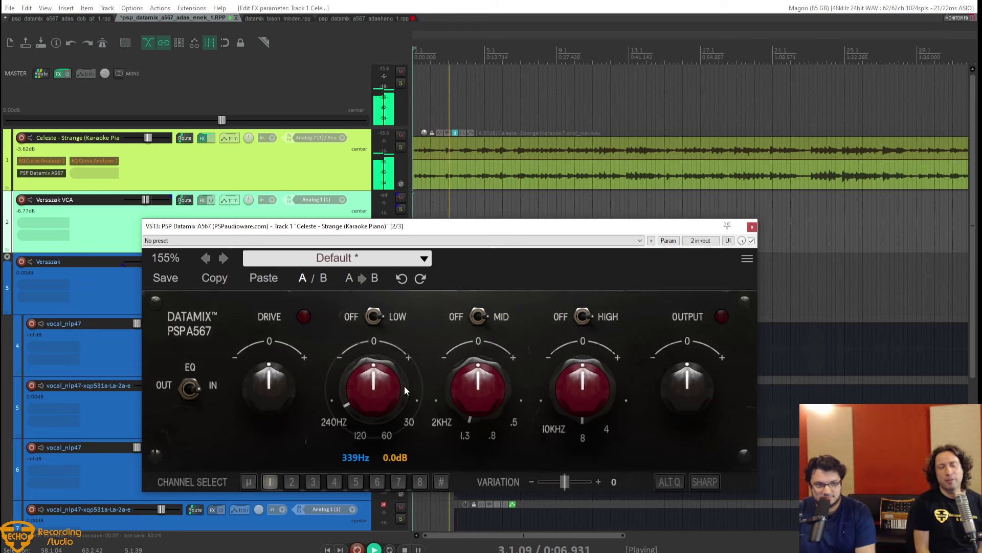
{"action": "left_click_drag", "start_coordinate": [385, 398], "coordinate": [403, 389]}
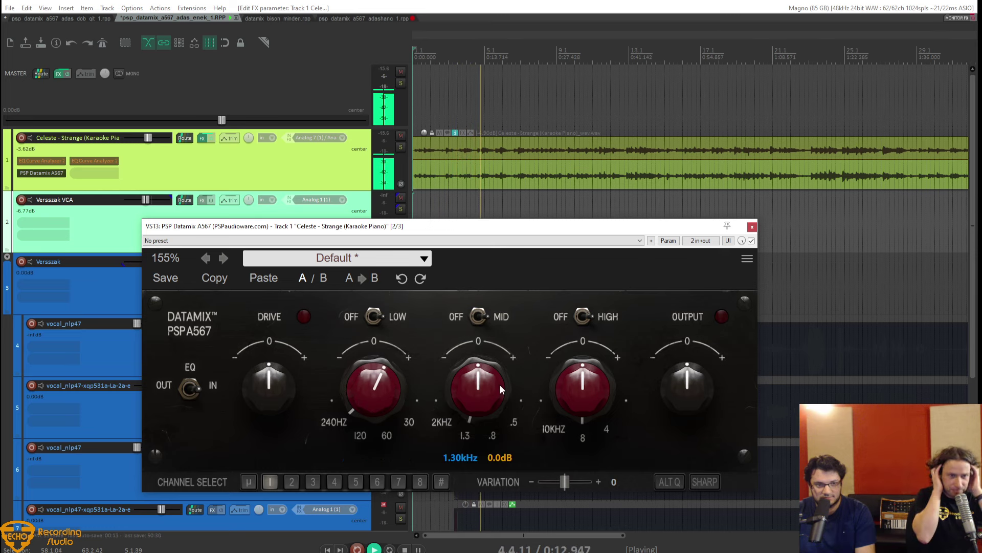
{"action": "mouse_move", "coordinate": [599, 414]}
{"action": "left_mouse_down"}
{"action": "mouse_move", "coordinate": [587, 367]}
{"action": "mouse_move", "coordinate": [599, 342]}
{"action": "mouse_move", "coordinate": [616, 388]}
{"action": "mouse_move", "coordinate": [613, 419]}
{"action": "mouse_move", "coordinate": [631, 360]}
{"action": "mouse_move", "coordinate": [593, 370]}
{"action": "mouse_move", "coordinate": [610, 336]}
{"action": "mouse_move", "coordinate": [612, 408]}
{"action": "mouse_move", "coordinate": [590, 422]}
{"action": "left_mouse_up"}
{"action": "left_click", "coordinate": [588, 428]}
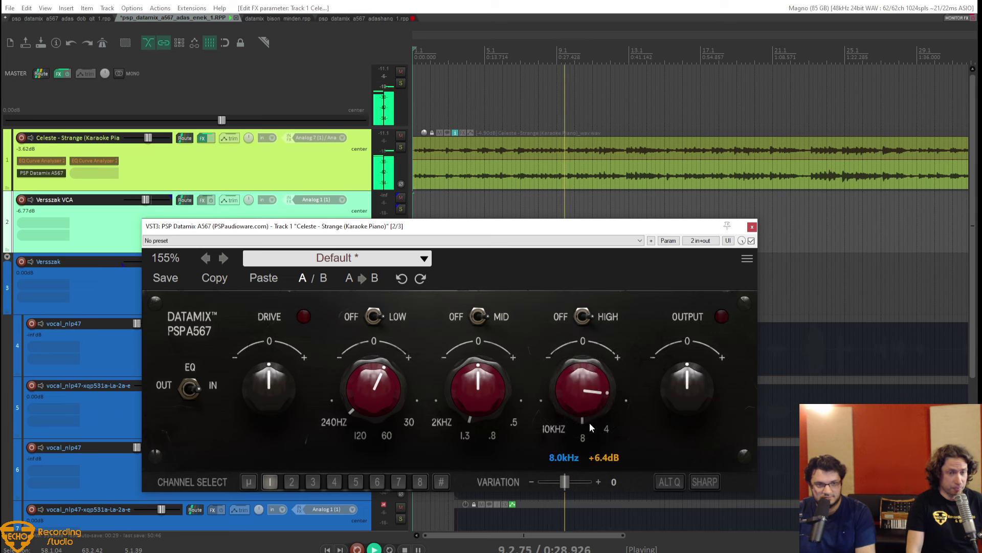
Cut the piano's mid band by 1.7 dB at 0.50 kHz and set the equalizer's output to -2.6 dB.
{"action": "left_click_drag", "start_coordinate": [494, 389], "coordinate": [514, 353]}
{"action": "left_click_drag", "start_coordinate": [503, 404], "coordinate": [501, 459]}
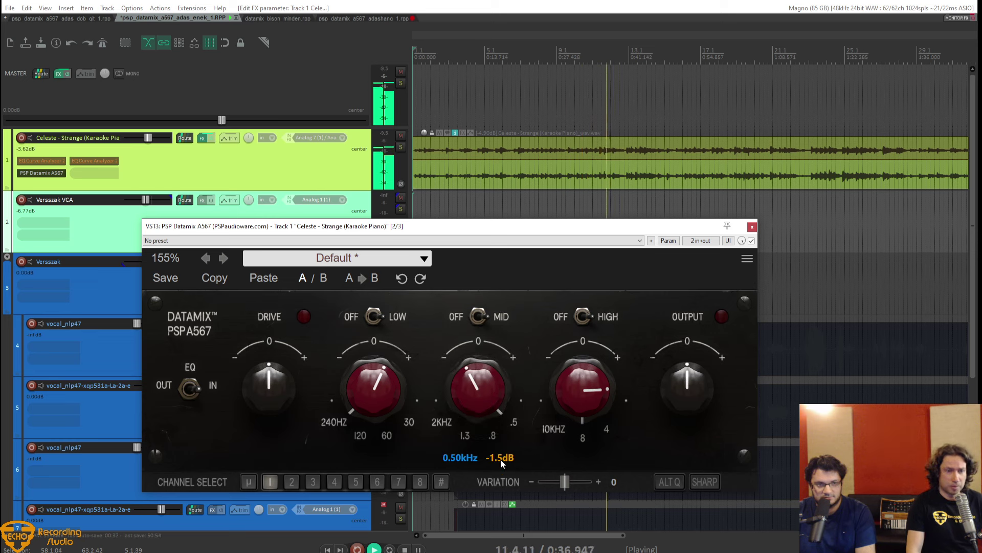
{"action": "left_click_drag", "start_coordinate": [689, 385], "coordinate": [686, 394]}
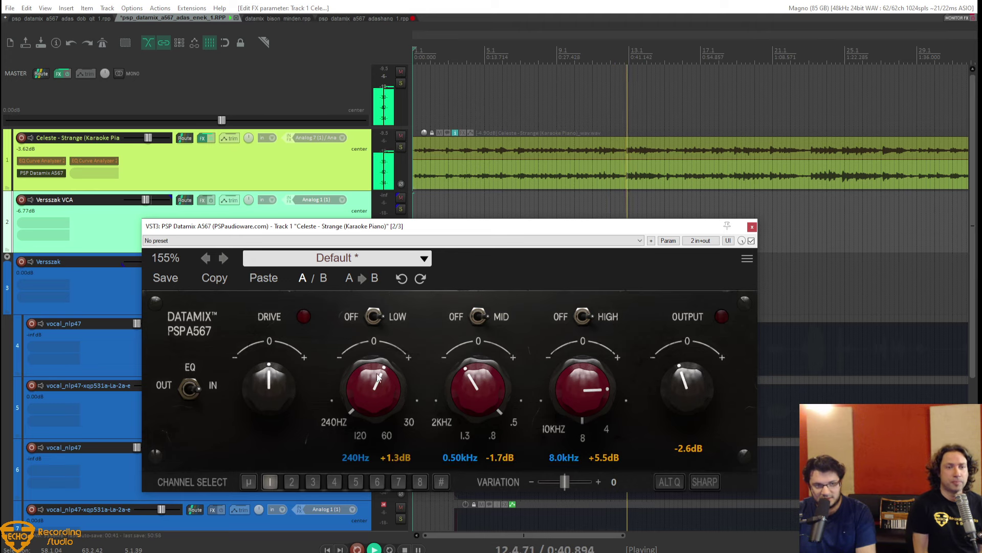
Compare the piano with the EQ out and in, and try Variation at +100 and at a negative setting before resetting it to 0.
{"action": "left_click", "coordinate": [198, 389]}
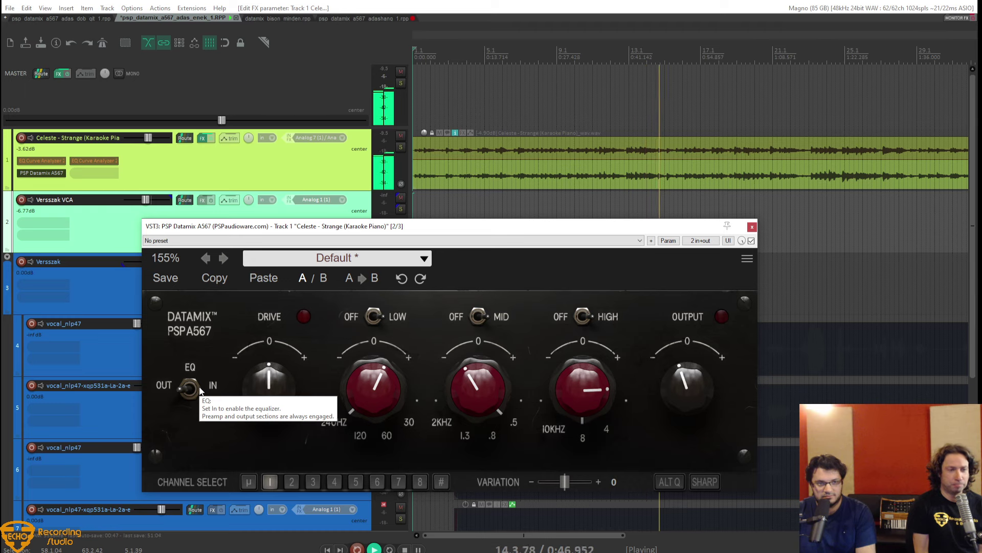
{"action": "left_click", "coordinate": [198, 389]}
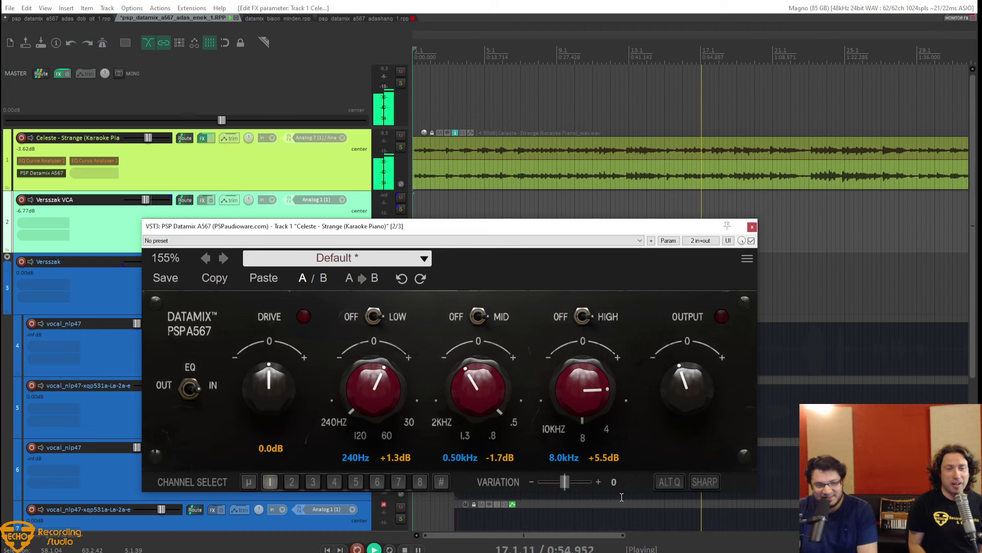
{"action": "left_click", "coordinate": [564, 484]}
{"action": "left_click_drag", "start_coordinate": [563, 484], "coordinate": [593, 483]}
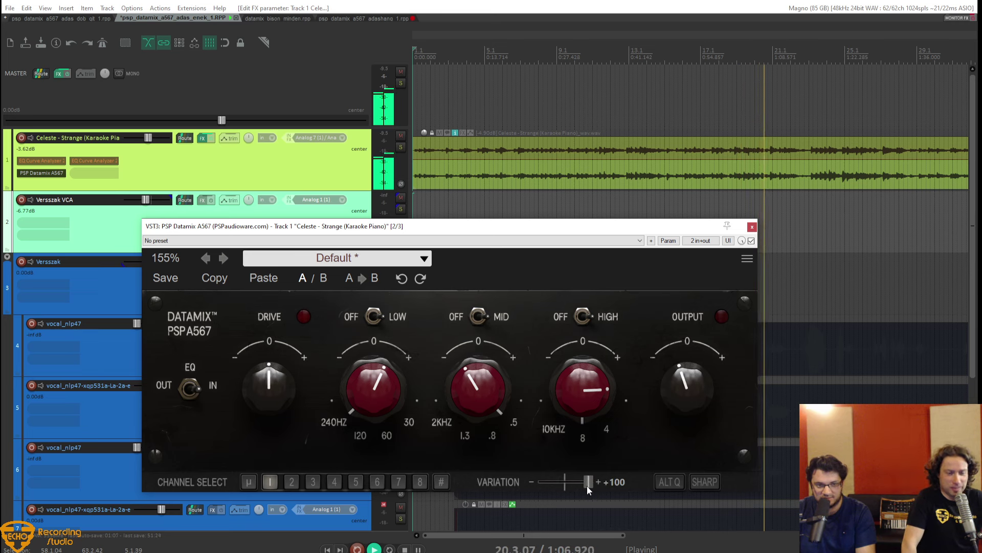
{"action": "double_click", "coordinate": [588, 486]}
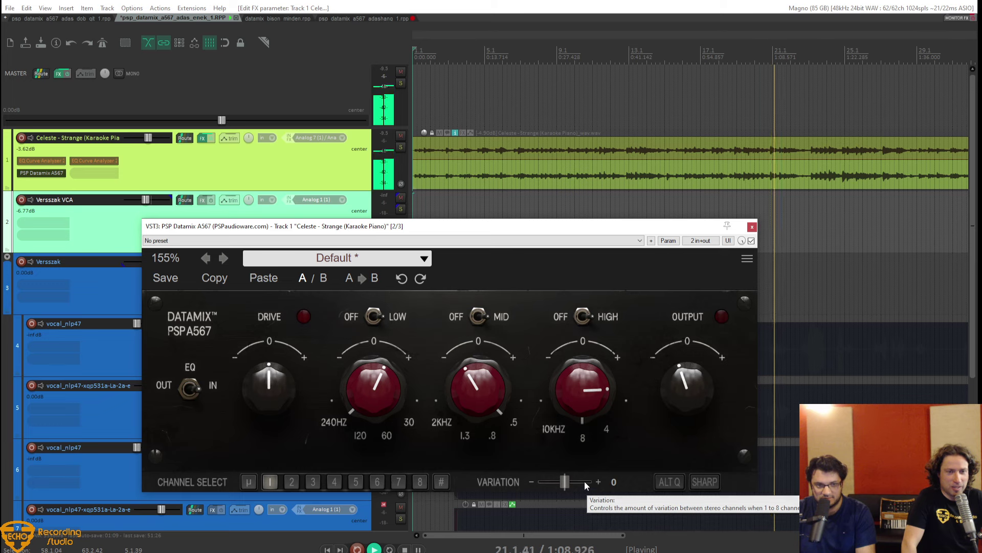
{"action": "left_click", "coordinate": [563, 486]}
{"action": "left_click_drag", "start_coordinate": [563, 486], "coordinate": [530, 490]}
{"action": "double_click", "coordinate": [566, 486]}
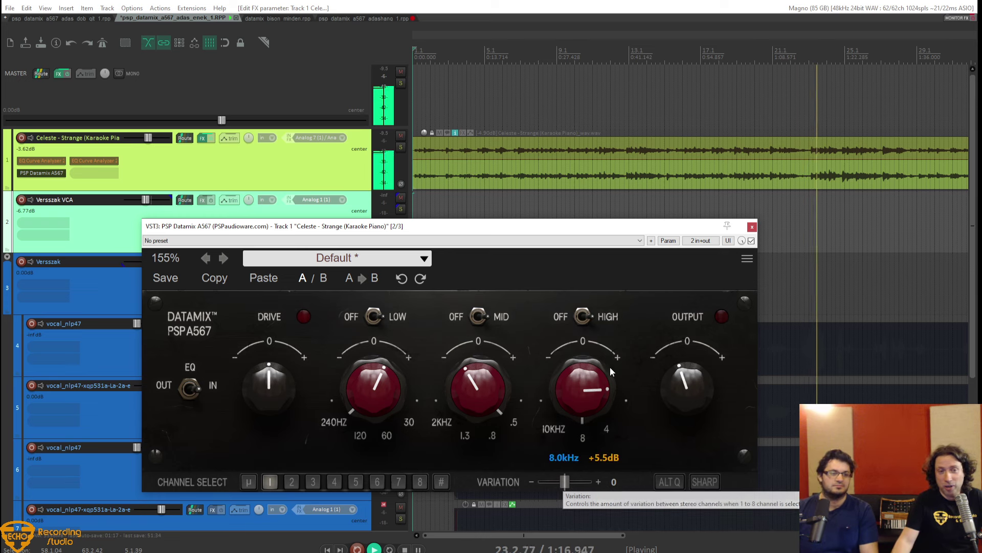
Close the piano's equalizer window, stop playback and return the edit cursor to the project start.
{"action": "left_click", "coordinate": [752, 226]}
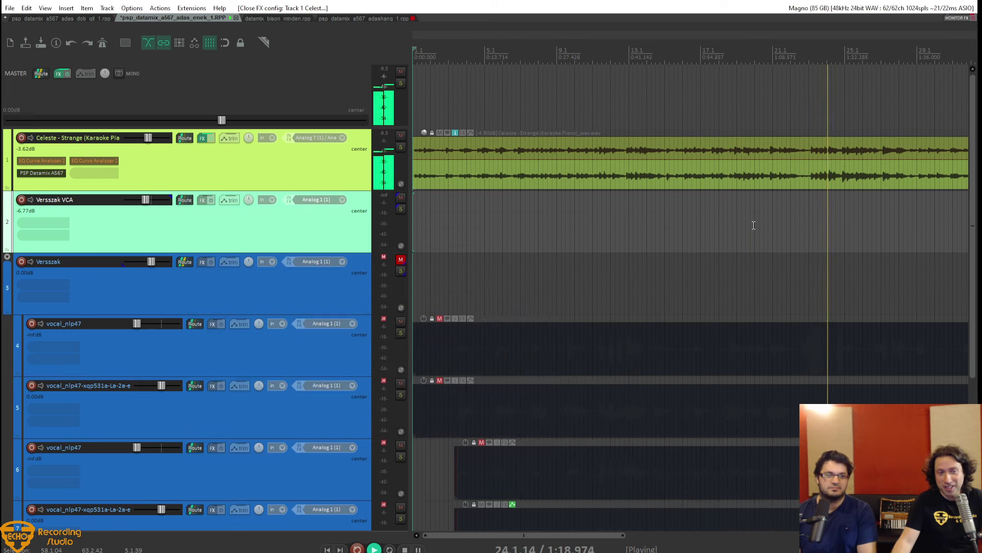
{"action": "scroll", "coordinate": [500, 265], "scroll_direction": "down", "scroll_amount": 5}
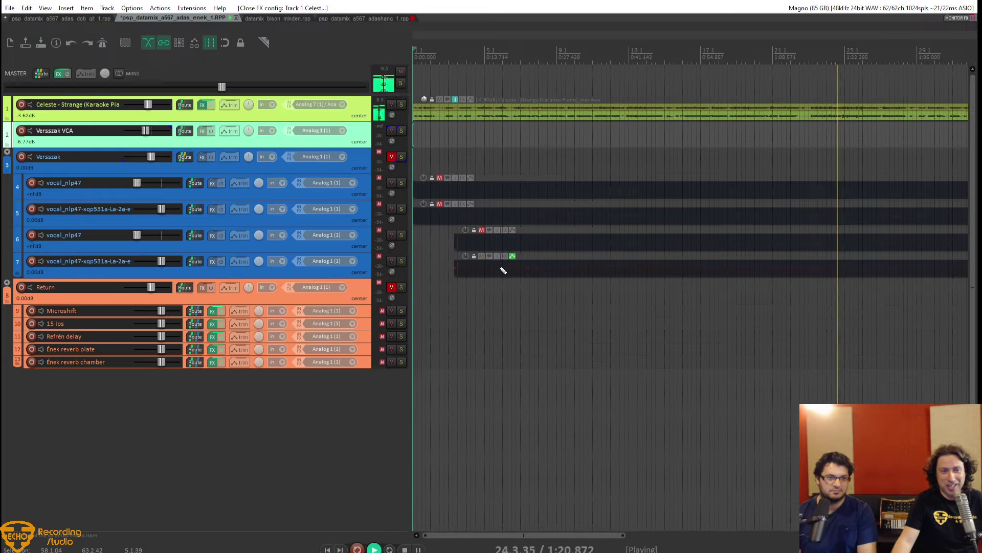
{"action": "scroll", "coordinate": [499, 266], "scroll_direction": "up", "scroll_amount": 5}
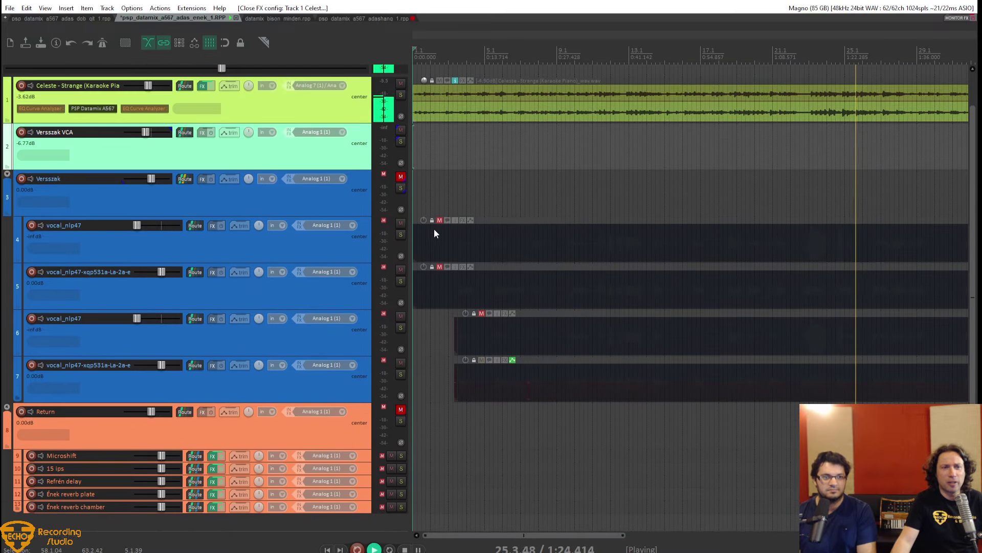
{"action": "key", "text": "space"}
{"action": "left_click", "coordinate": [442, 423]}
{"action": "key", "text": "Home"}
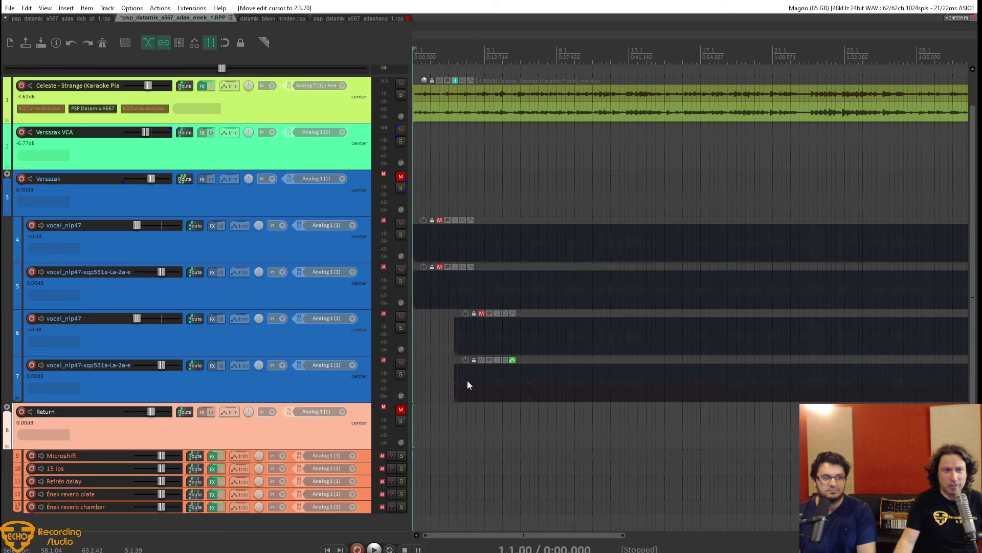
Unmute the Versszak vocal folder track and clear the time selection.
{"action": "scroll", "coordinate": [287, 319], "scroll_direction": "up", "scroll_amount": 1}
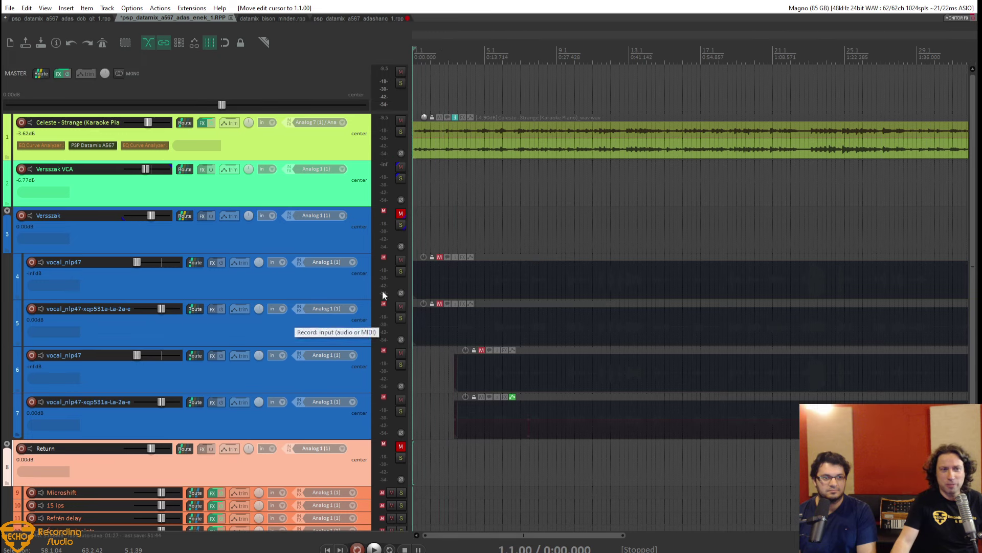
{"action": "left_click", "coordinate": [401, 214]}
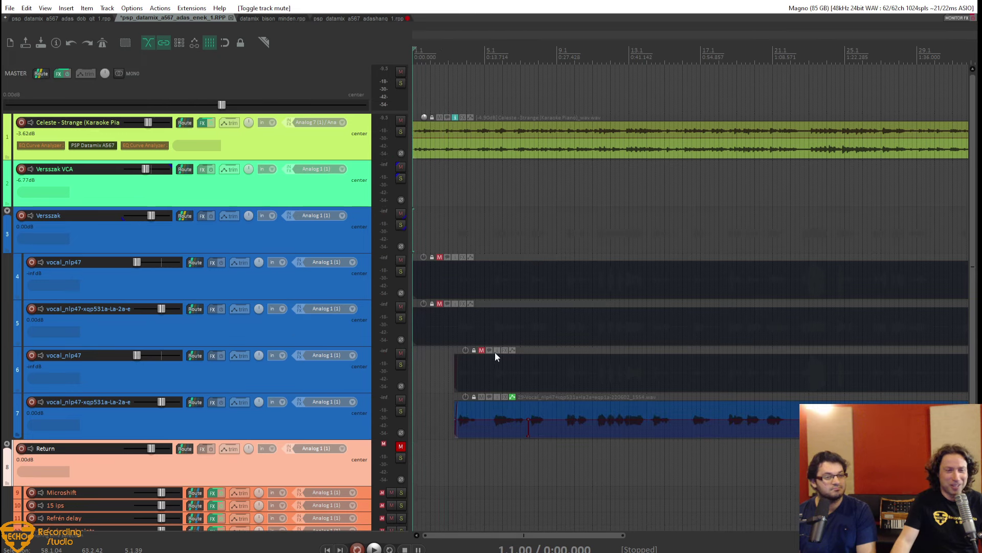
{"action": "scroll", "coordinate": [523, 317], "scroll_direction": "down", "scroll_amount": 3}
{"action": "key", "text": "Escape"}
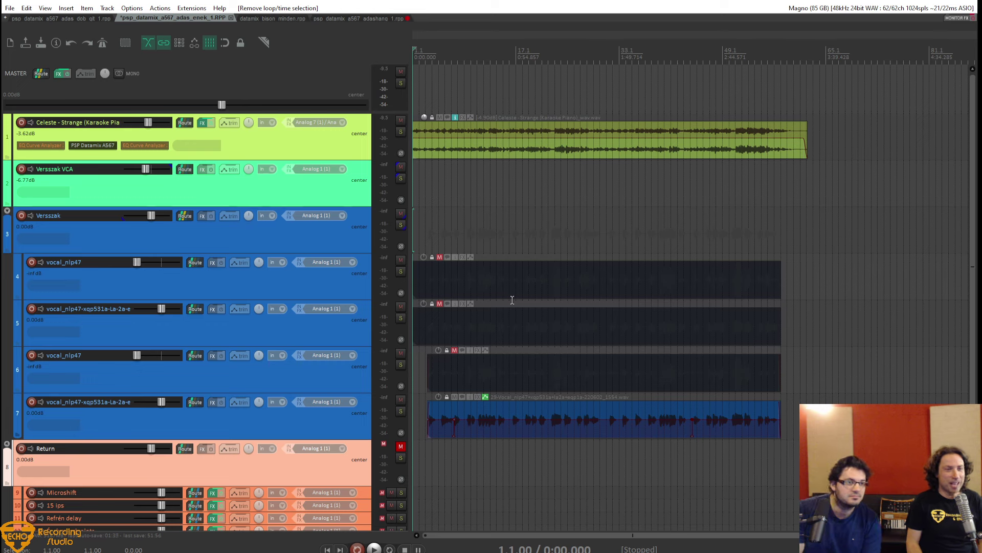
Add PSP Datamix A567 to the Versszak folder track and start playback with its window below the toolbar.
{"action": "right_click", "coordinate": [199, 215]}
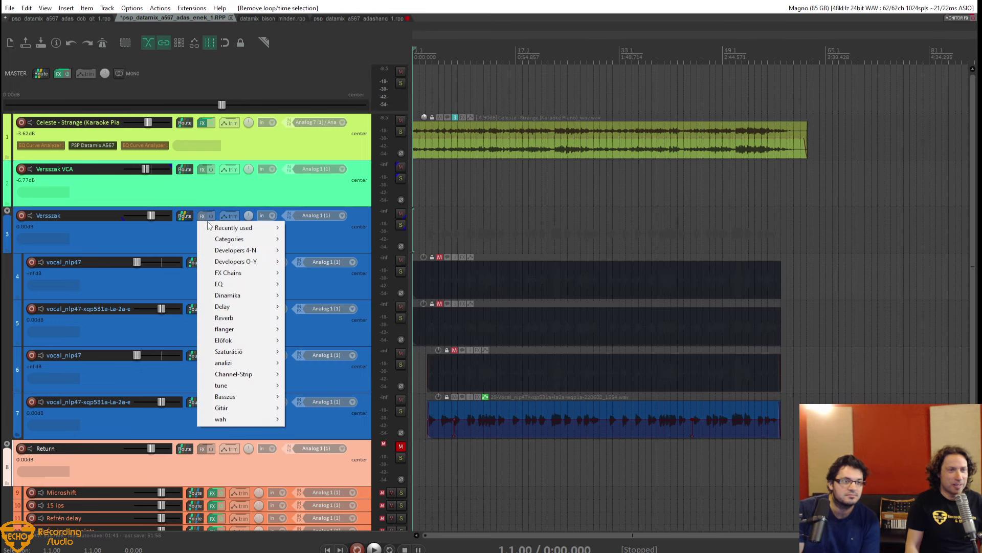
{"action": "mouse_move", "coordinate": [213, 228]}
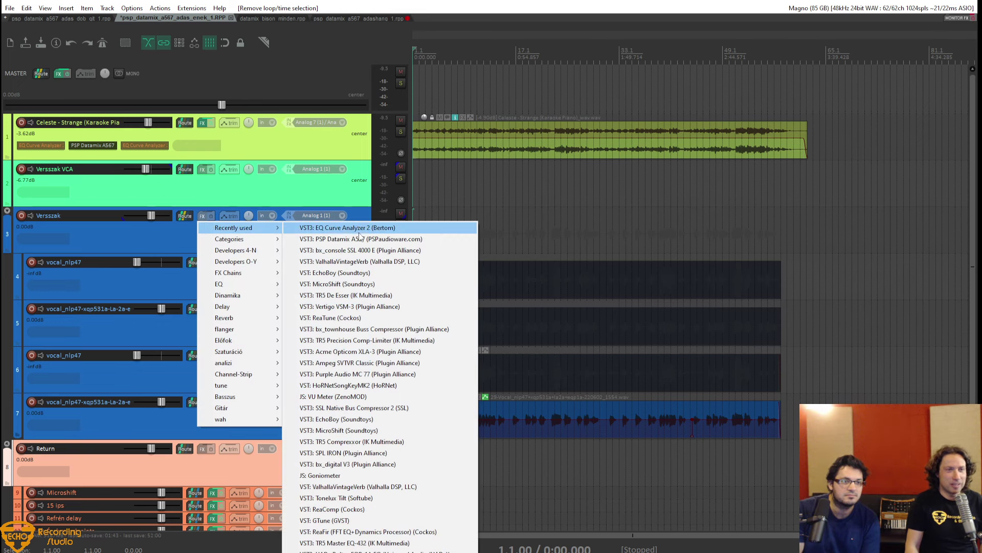
{"action": "left_click", "coordinate": [358, 239]}
{"action": "key", "text": "space"}
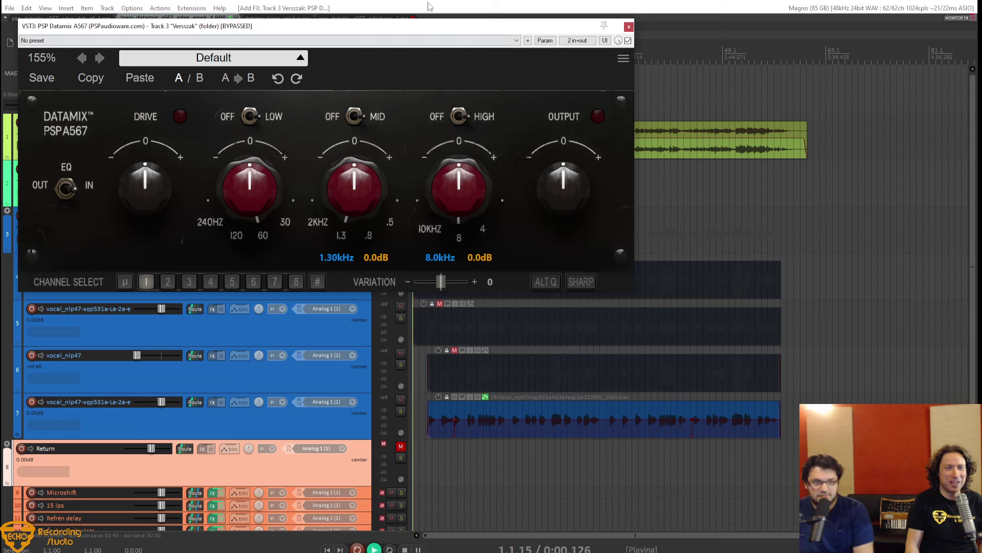
{"action": "left_click_drag", "start_coordinate": [430, 27], "coordinate": [464, 130]}
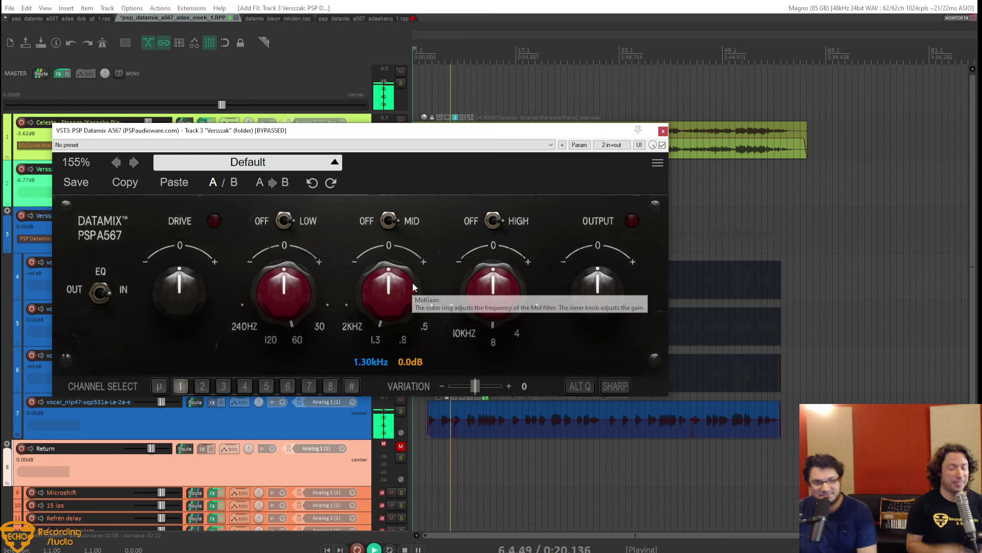
Try boosting the vocal equalizer's Mid gain at 1.30 kHz up to +16.0 dB and reset it.
{"action": "left_click_drag", "start_coordinate": [402, 308], "coordinate": [407, 265]}
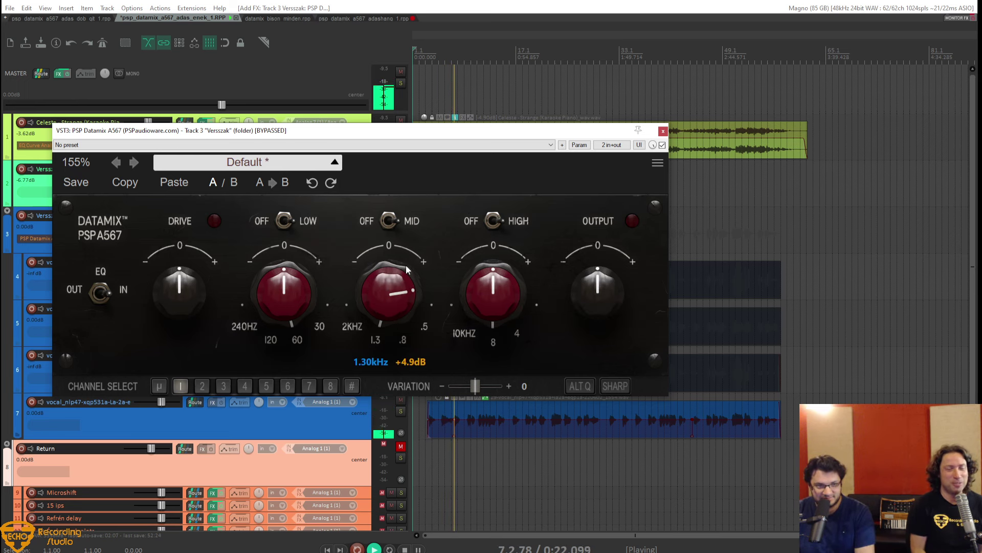
{"action": "left_click_drag", "start_coordinate": [392, 300], "coordinate": [400, 263]}
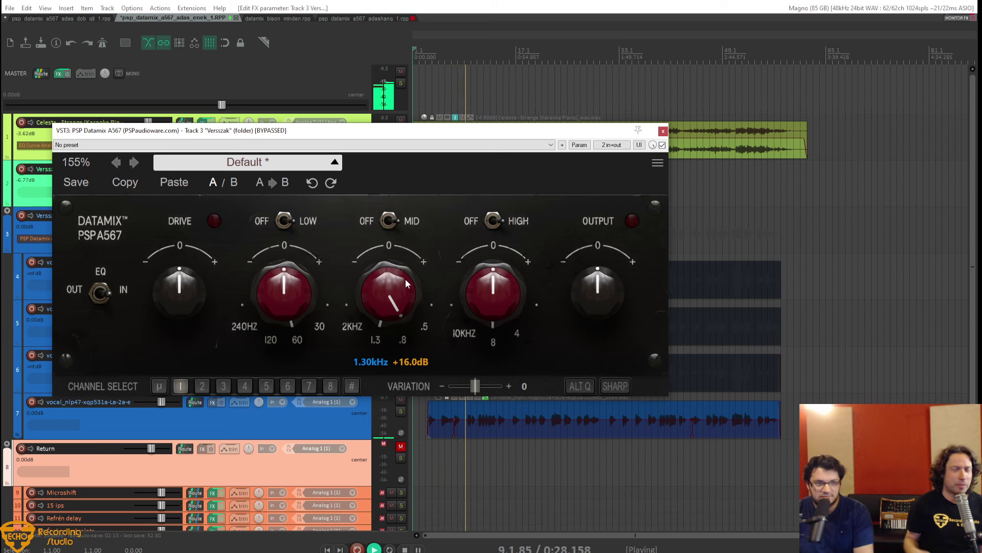
{"action": "left_click_drag", "start_coordinate": [366, 125], "coordinate": [412, 364]}
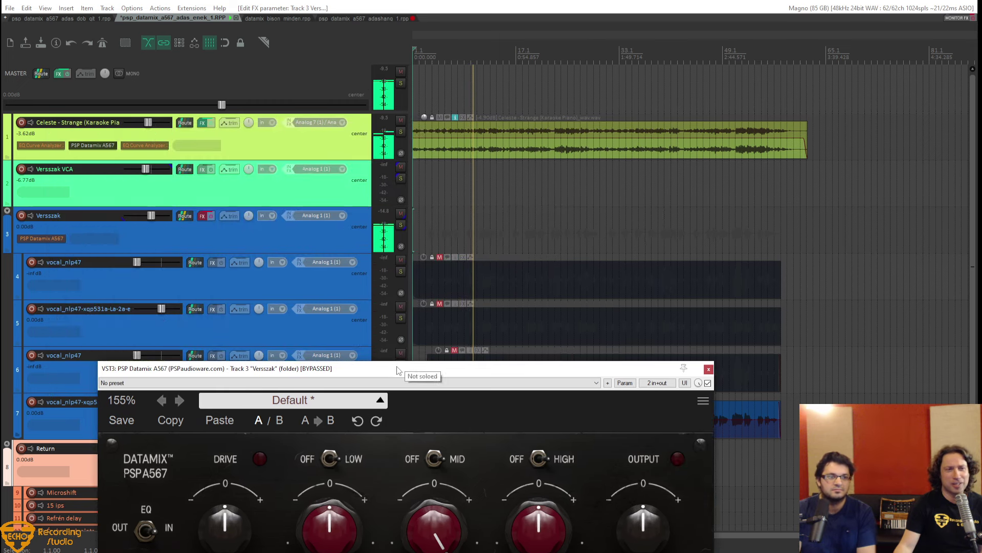
{"action": "left_click_drag", "start_coordinate": [409, 368], "coordinate": [403, 346]}
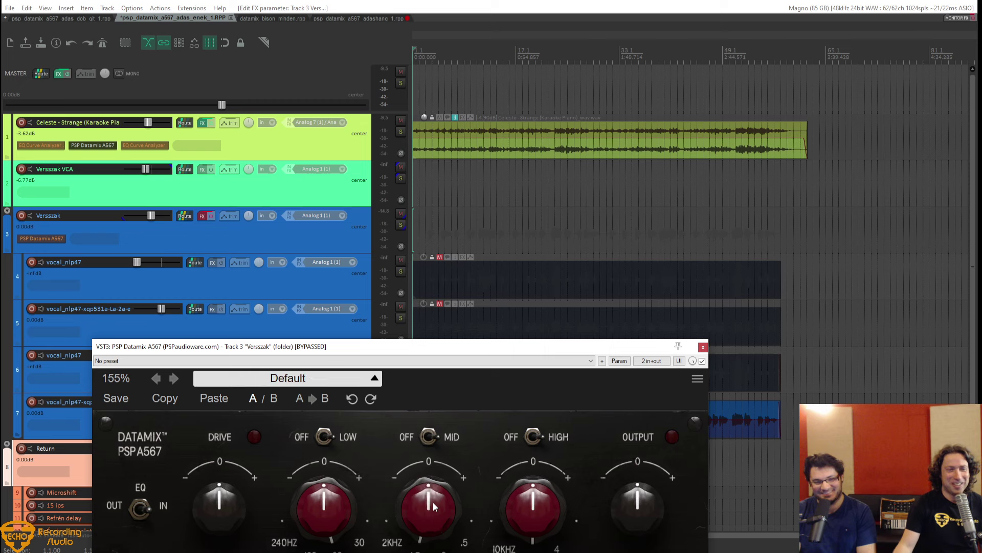
Enable the Versszak folder track's effects and start playback from the project start with the whole equalizer in view.
{"action": "left_click", "coordinate": [210, 216]}
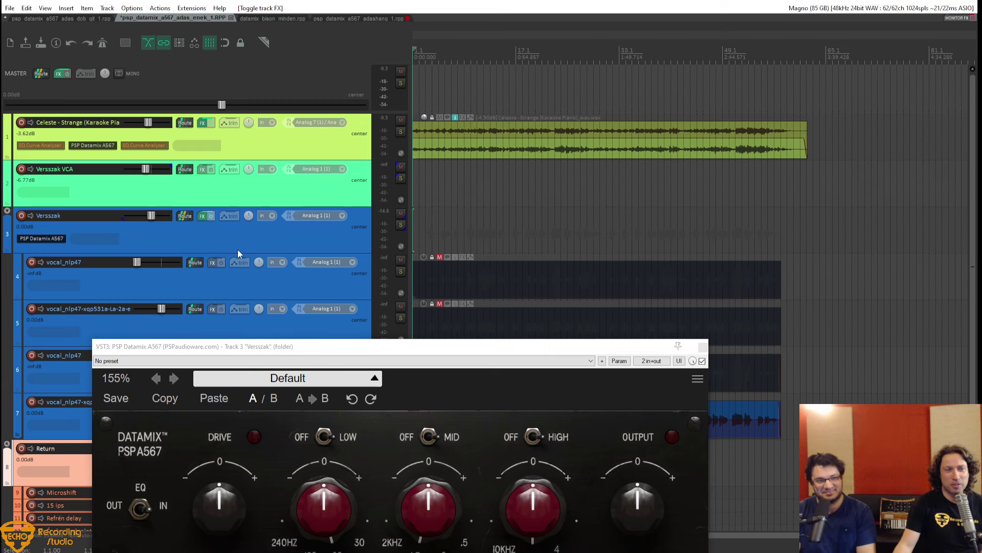
{"action": "left_click_drag", "start_coordinate": [397, 346], "coordinate": [420, 238]}
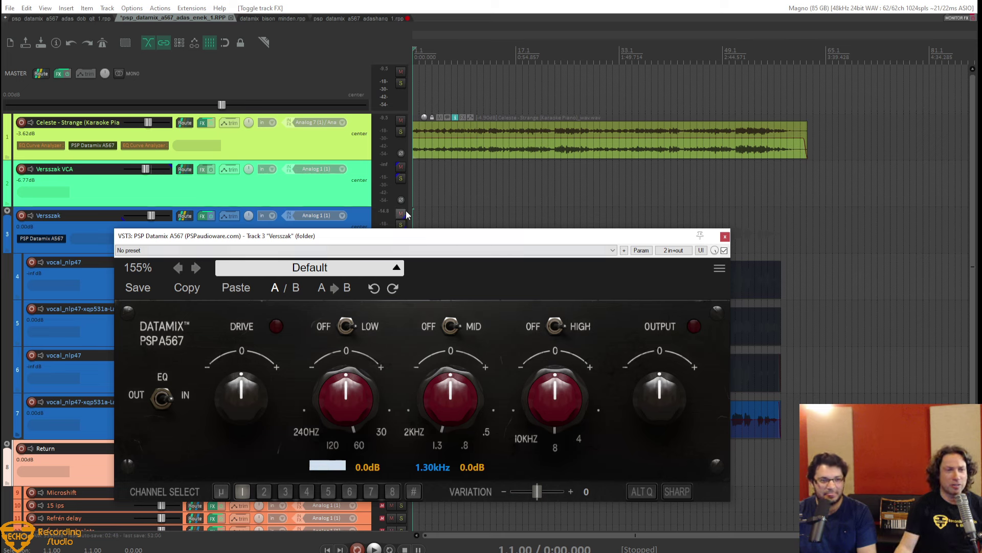
{"action": "left_click", "coordinate": [415, 197]}
{"action": "key", "text": "space"}
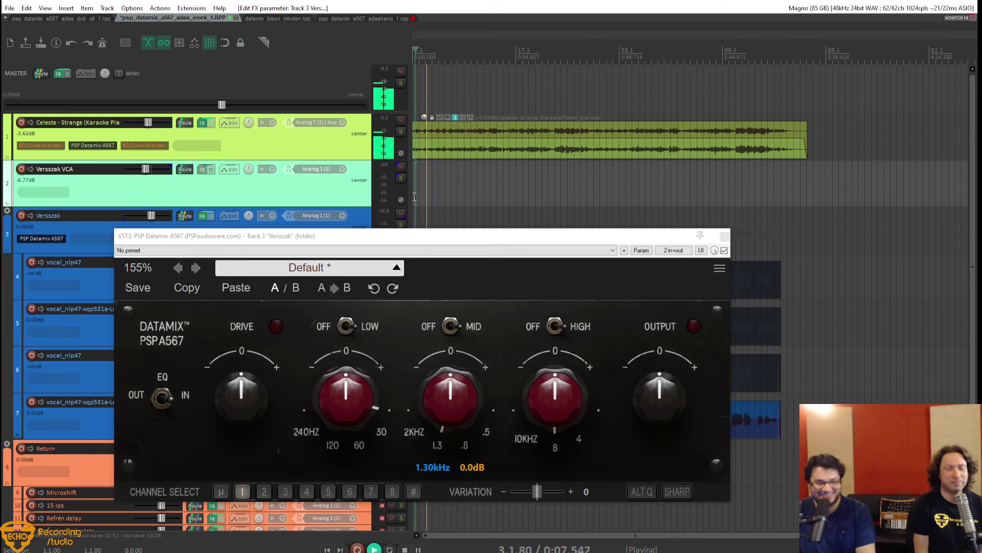
Try the Low gain at 15 Hz and set the Mid band to 0.50 kHz at -0.5 dB.
{"action": "mouse_move", "coordinate": [345, 429]}
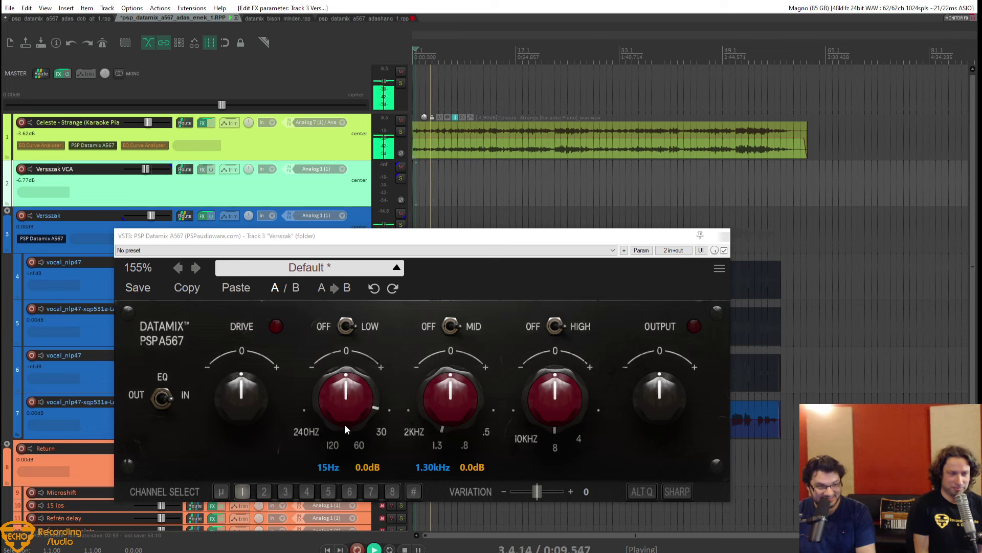
{"action": "mouse_move", "coordinate": [352, 415]}
{"action": "left_mouse_down"}
{"action": "mouse_move", "coordinate": [369, 358]}
{"action": "mouse_move", "coordinate": [366, 410]}
{"action": "mouse_move", "coordinate": [354, 406]}
{"action": "left_mouse_up"}
{"action": "left_click_drag", "start_coordinate": [442, 388], "coordinate": [453, 357]}
{"action": "left_click_drag", "start_coordinate": [463, 425], "coordinate": [464, 454]}
{"action": "left_click_drag", "start_coordinate": [463, 420], "coordinate": [461, 459]}
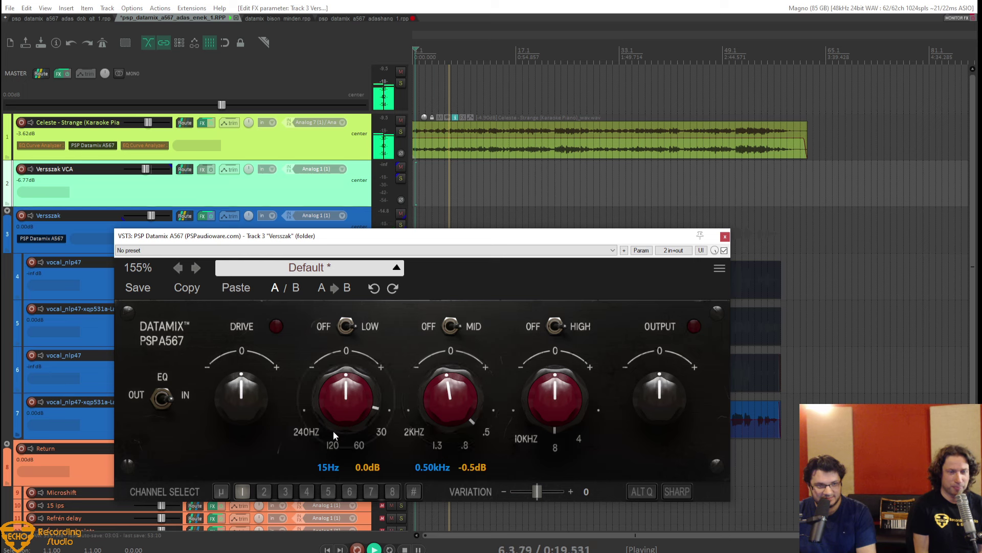
Set the vocal's Low band to 240 Hz at +2.7 dB and the High band to +3.5 dB at 8.0 kHz.
{"action": "left_click_drag", "start_coordinate": [333, 431], "coordinate": [388, 363]}
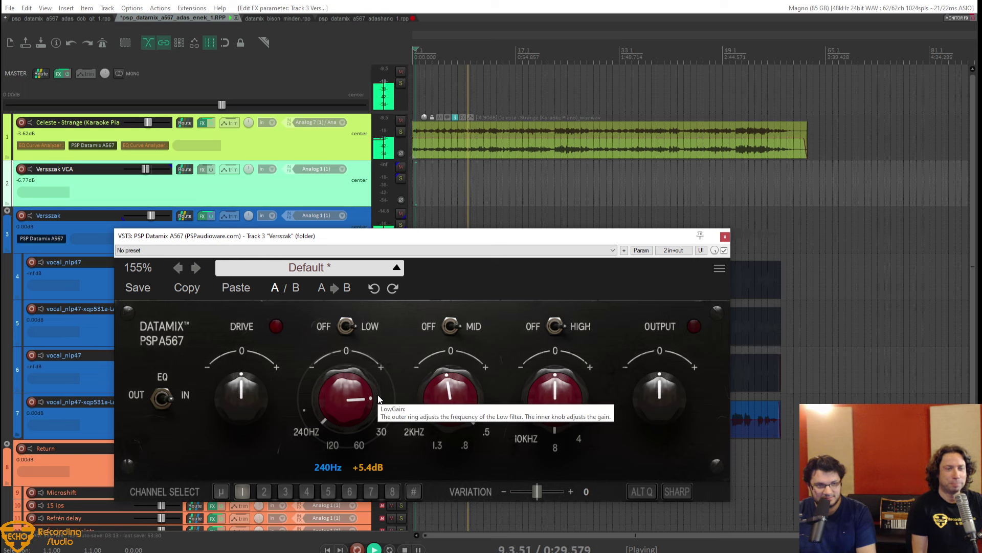
{"action": "left_click_drag", "start_coordinate": [347, 401], "coordinate": [349, 423]}
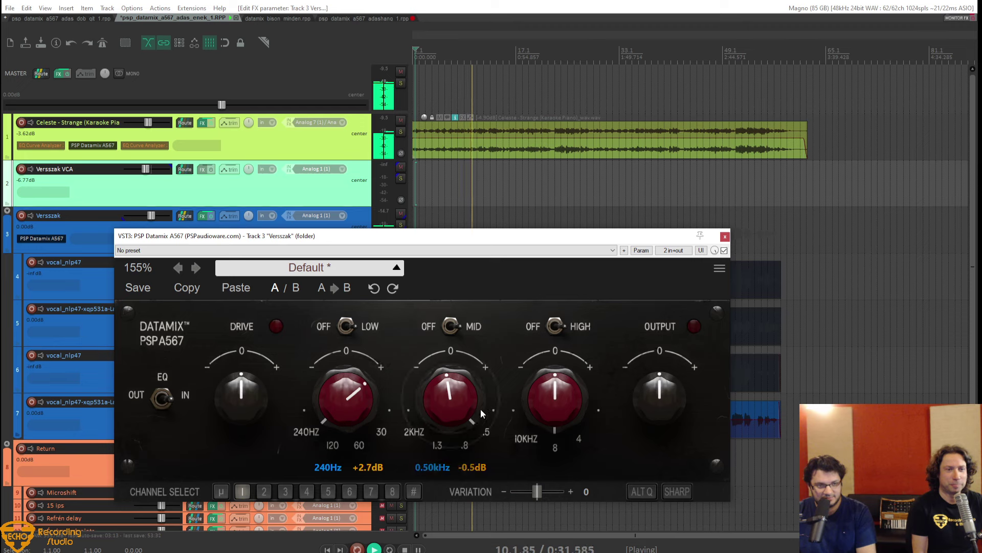
{"action": "left_click_drag", "start_coordinate": [552, 423], "coordinate": [556, 373]}
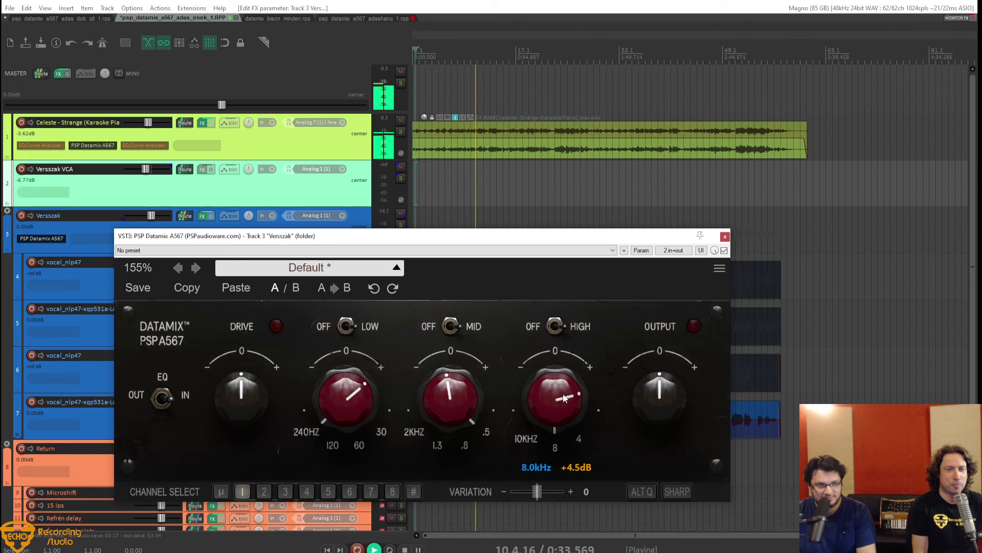
{"action": "scroll", "coordinate": [551, 412], "scroll_direction": "down", "scroll_amount": 1}
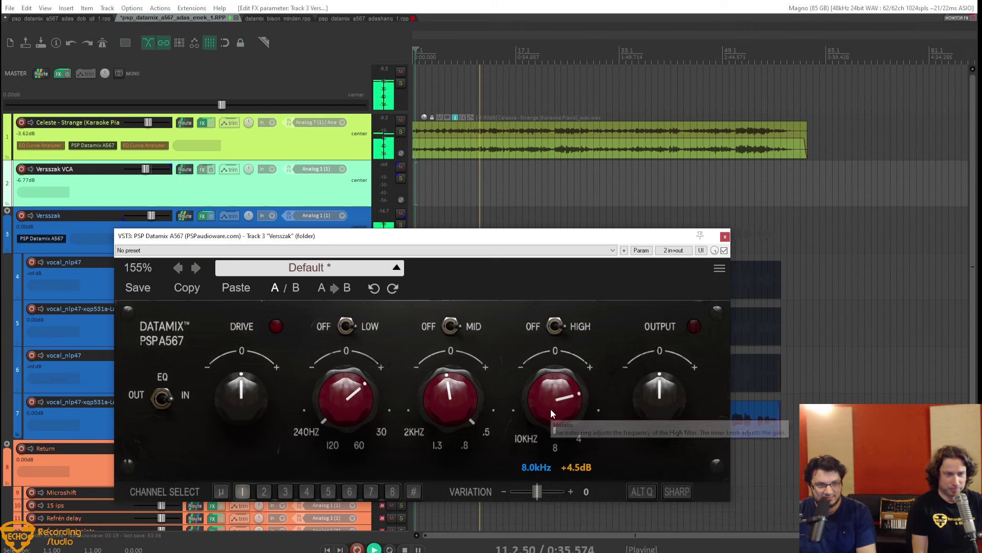
{"action": "scroll", "coordinate": [554, 406], "scroll_direction": "down", "scroll_amount": 2}
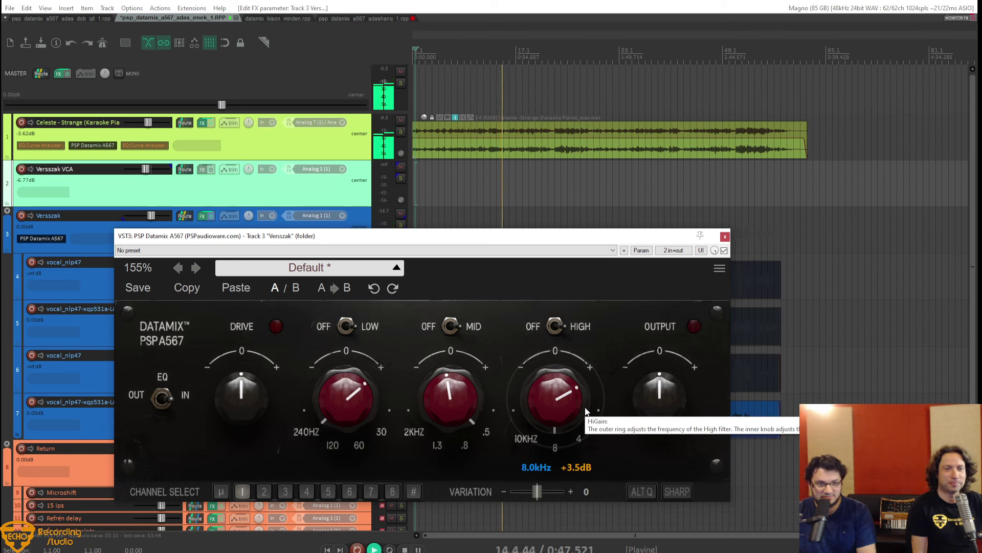
Audition the High band at 10.0 and 14.0 kHz with gains up to +16.0 dB, leaving it at 14.0 kHz and +9.1 dB.
{"action": "left_click_drag", "start_coordinate": [587, 406], "coordinate": [589, 376]}
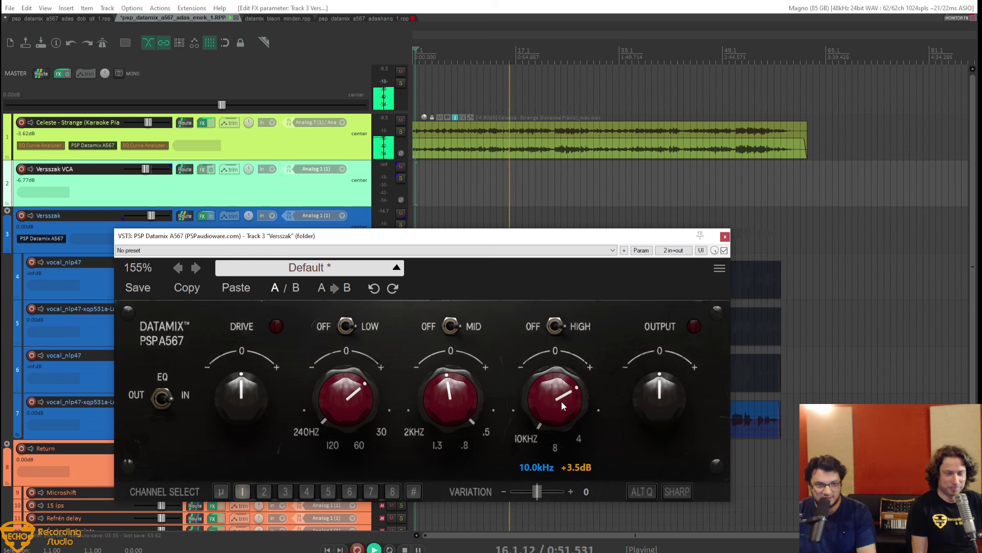
{"action": "mouse_move", "coordinate": [563, 384]}
{"action": "left_mouse_down"}
{"action": "mouse_move", "coordinate": [571, 360]}
{"action": "mouse_move", "coordinate": [571, 375]}
{"action": "left_mouse_up"}
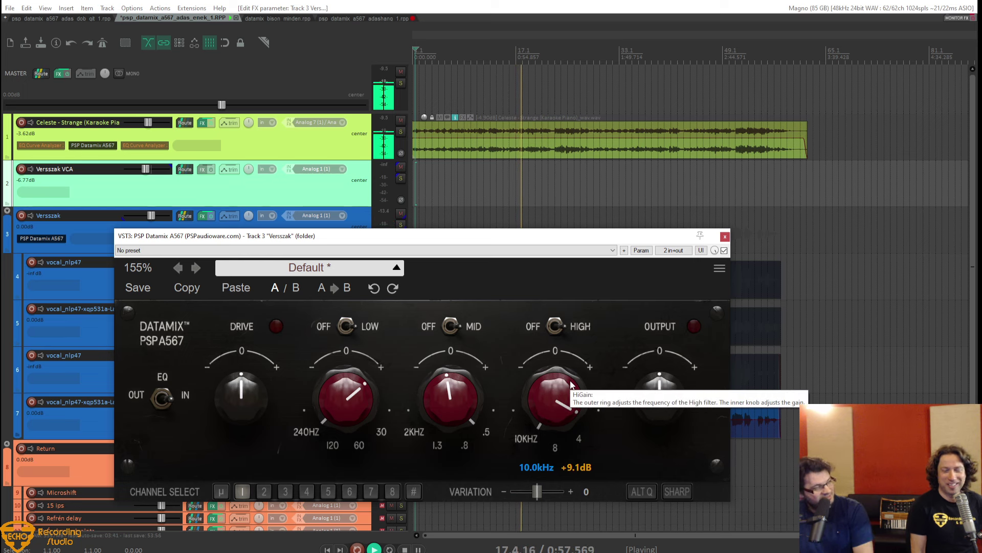
{"action": "mouse_move", "coordinate": [585, 410]}
{"action": "left_mouse_down"}
{"action": "mouse_move", "coordinate": [590, 395]}
{"action": "mouse_move", "coordinate": [588, 406]}
{"action": "left_mouse_up"}
{"action": "left_click_drag", "start_coordinate": [597, 364], "coordinate": [603, 330]}
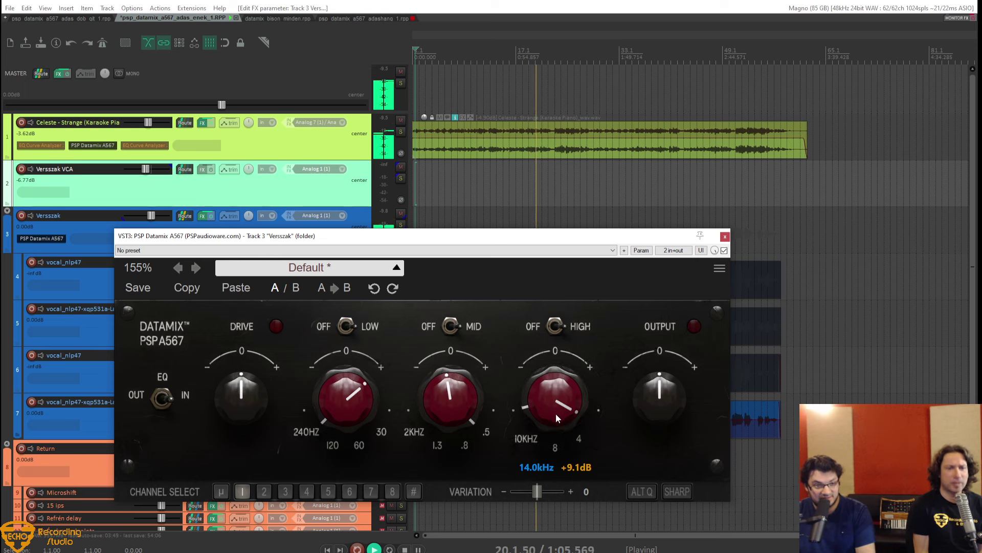
{"action": "left_click_drag", "start_coordinate": [555, 409], "coordinate": [567, 381]}
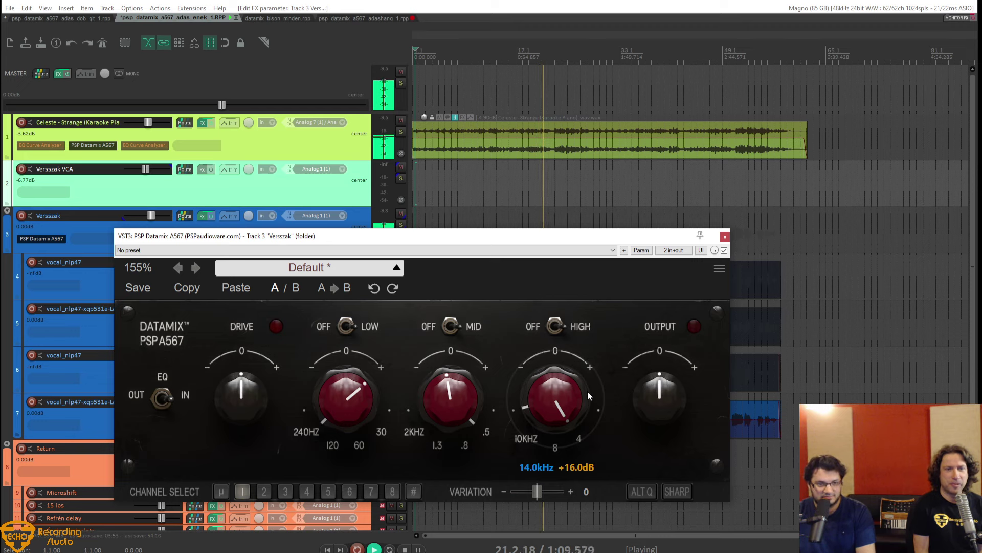
{"action": "left_click_drag", "start_coordinate": [582, 394], "coordinate": [566, 413]}
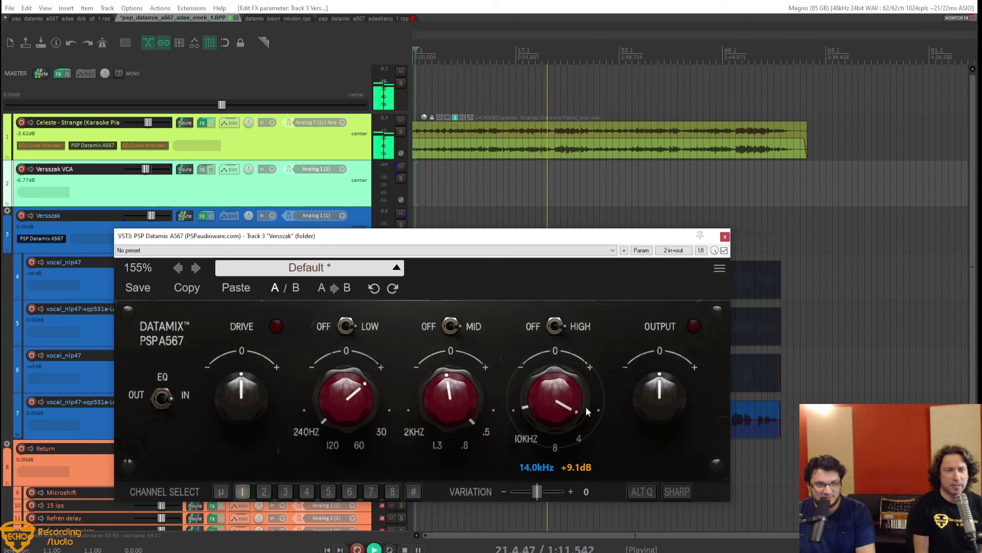
Try the High band at 12.5 kHz, settle on 10.0 kHz at +7.2 dB, and compare the vocal with the EQ out and in.
{"action": "double_click", "coordinate": [586, 410]}
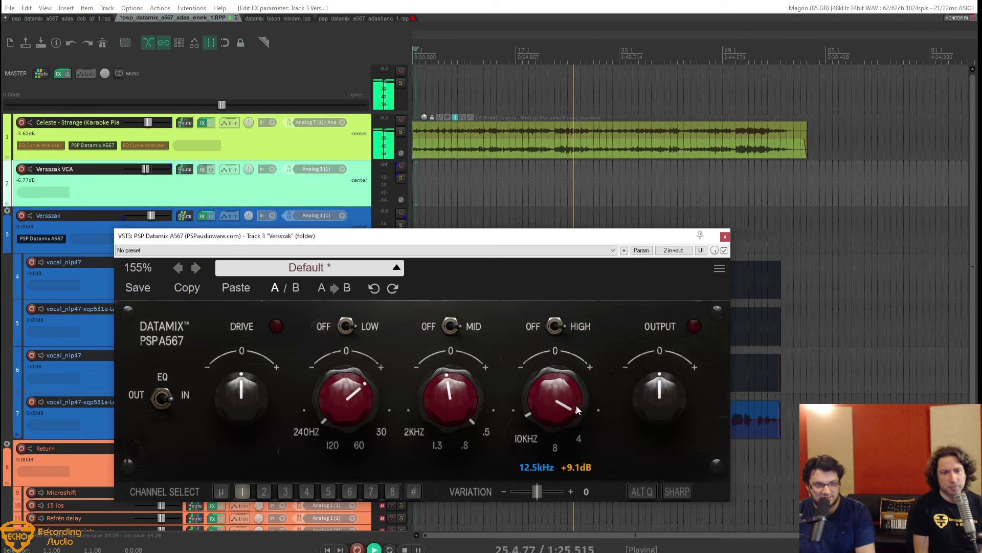
{"action": "left_click_drag", "start_coordinate": [588, 404], "coordinate": [591, 422]}
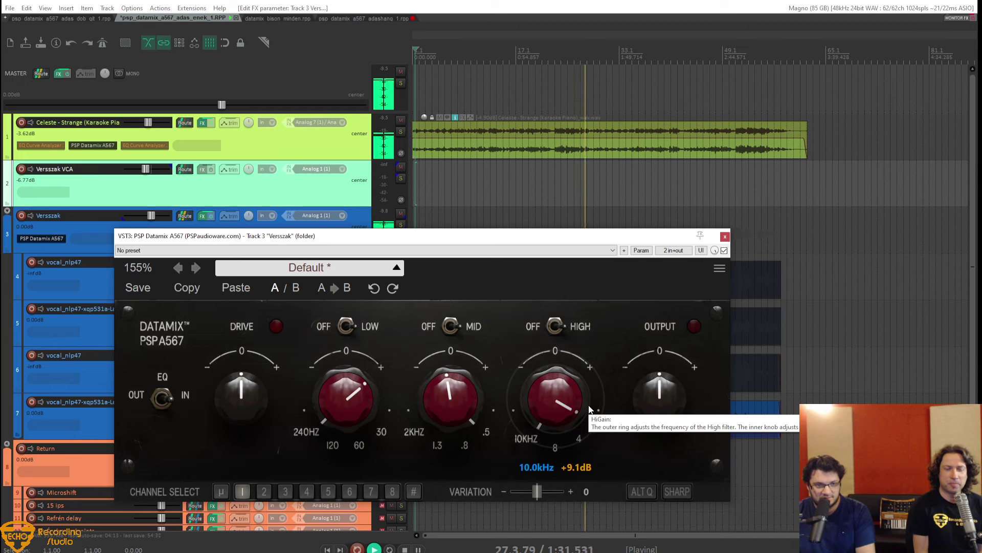
{"action": "left_click_drag", "start_coordinate": [590, 420], "coordinate": [568, 404]}
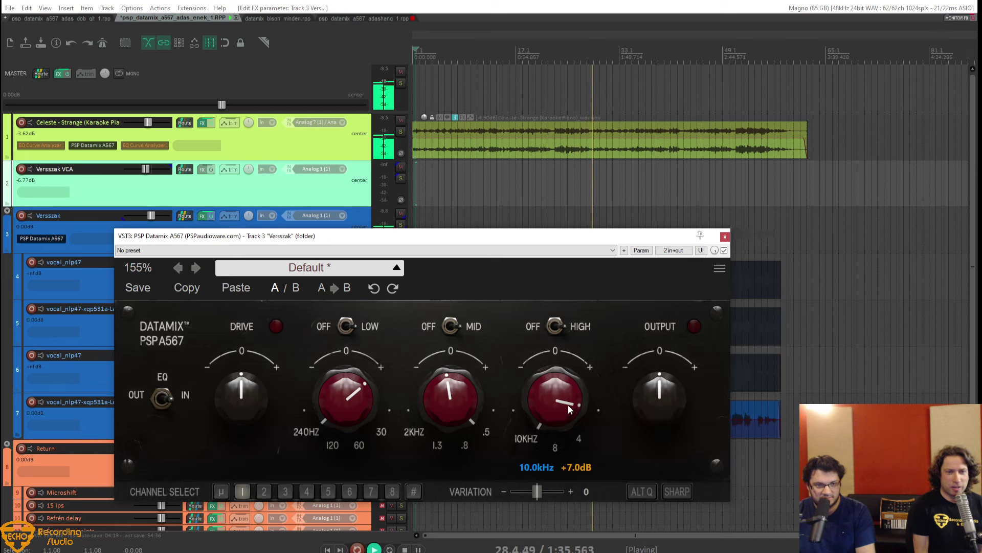
{"action": "left_click", "coordinate": [161, 398]}
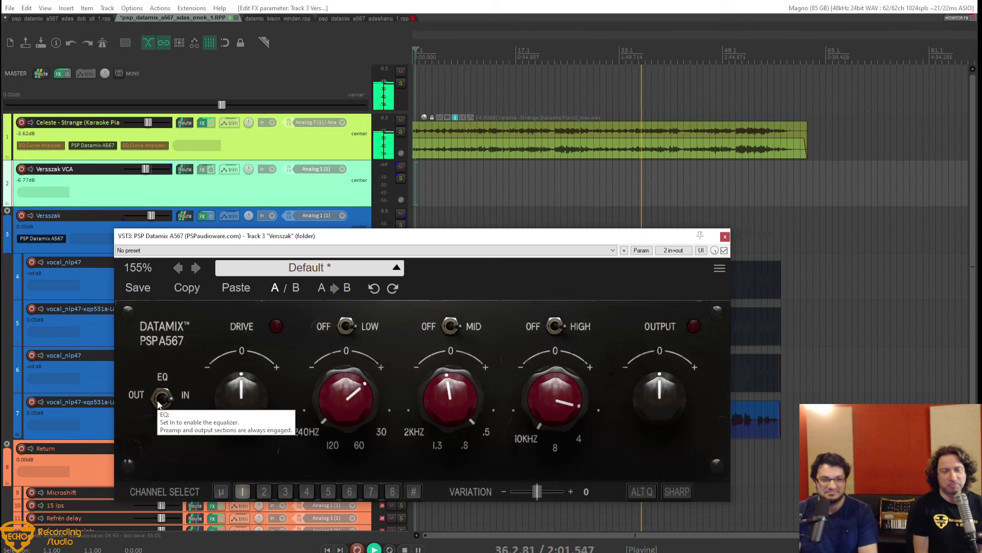
Try Drive at up to +30.0 dB with Output at +2.6 dB, and reset both to 0.0 dB.
{"action": "mouse_move", "coordinate": [273, 383]}
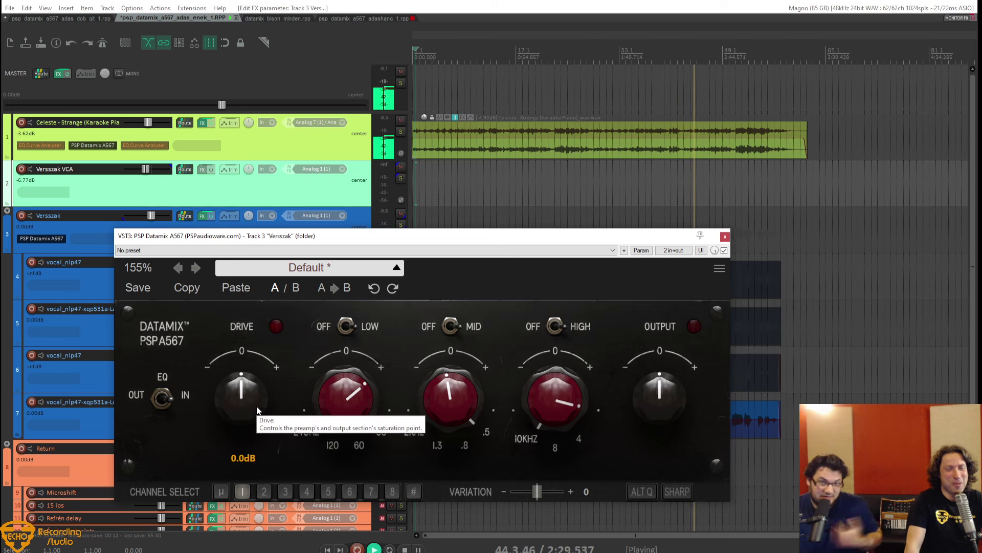
{"action": "left_click_drag", "start_coordinate": [257, 410], "coordinate": [261, 322]}
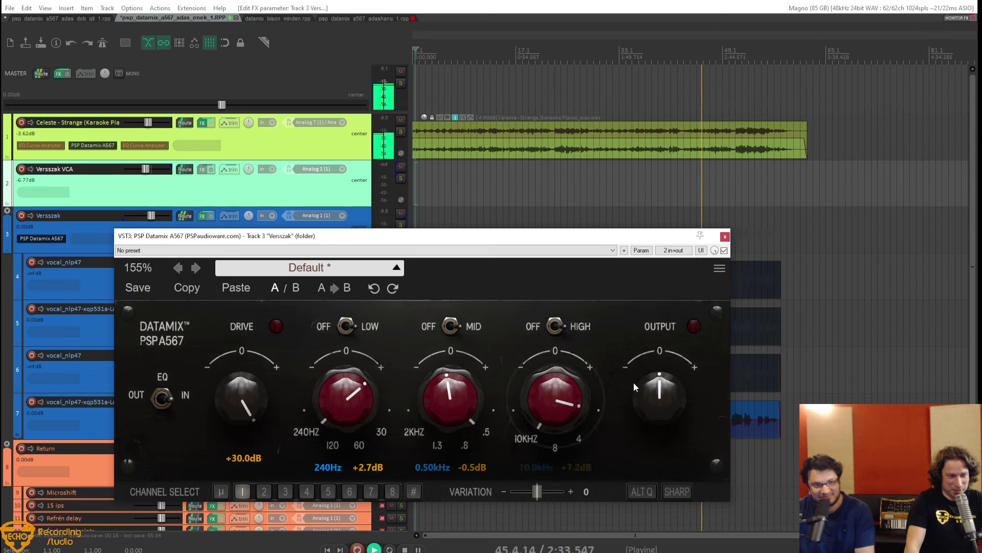
{"action": "mouse_move", "coordinate": [678, 389]}
{"action": "left_mouse_down"}
{"action": "mouse_move", "coordinate": [677, 398]}
{"action": "mouse_move", "coordinate": [677, 379]}
{"action": "left_mouse_up"}
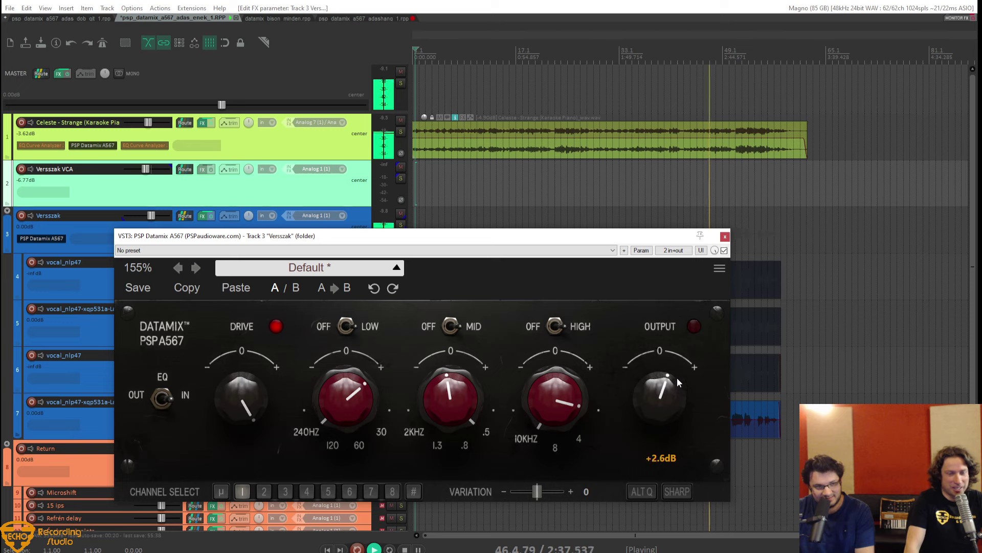
{"action": "mouse_move", "coordinate": [262, 410]}
{"action": "left_mouse_down"}
{"action": "mouse_move", "coordinate": [240, 427]}
{"action": "mouse_move", "coordinate": [243, 441]}
{"action": "mouse_move", "coordinate": [246, 421]}
{"action": "left_mouse_up"}
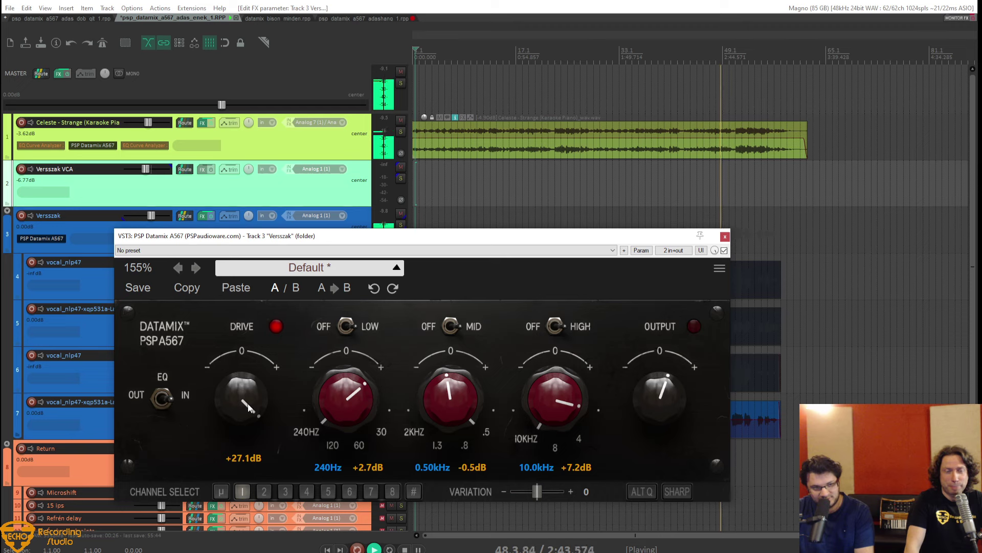
{"action": "left_click", "coordinate": [660, 397], "text": "ctrl"}
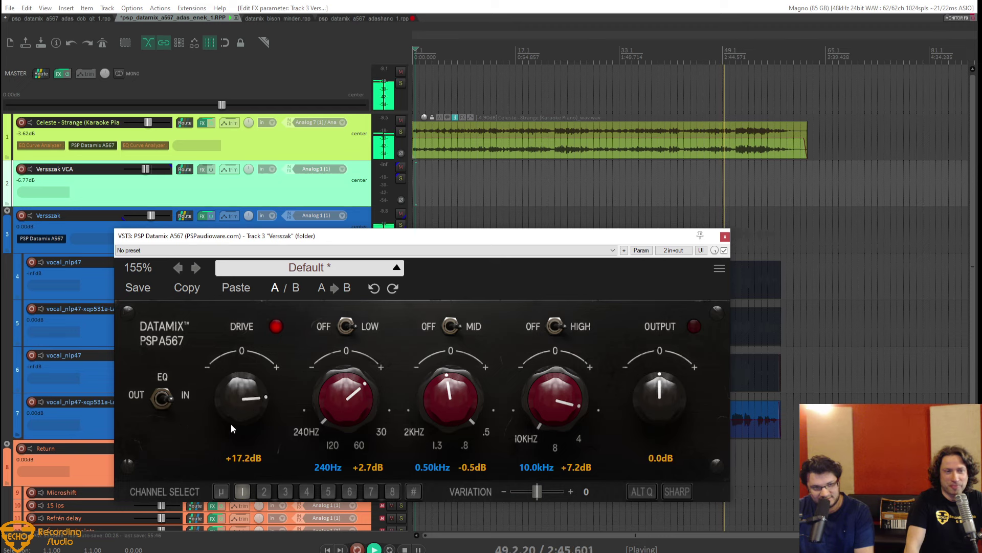
{"action": "left_click", "coordinate": [234, 409], "text": "ctrl"}
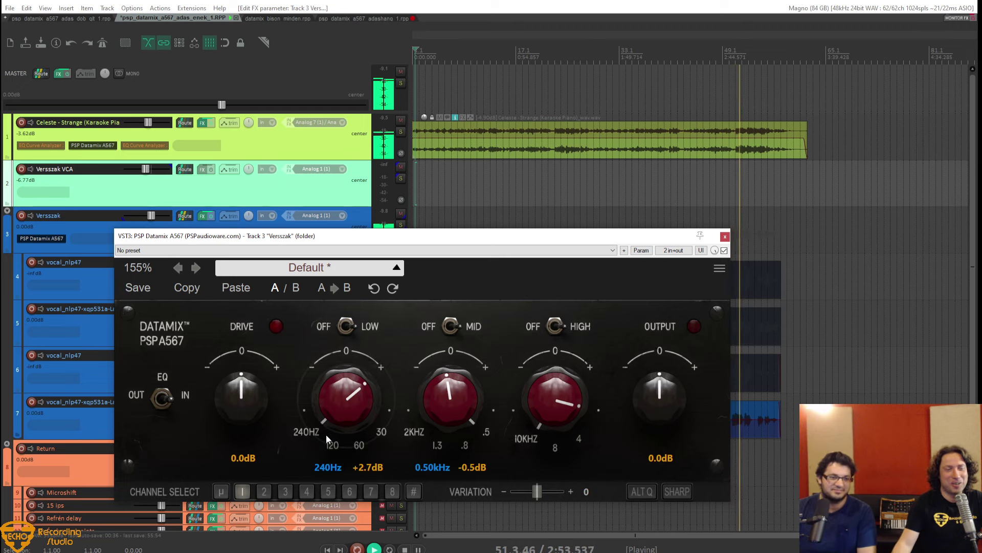
Set Drive to +10.8 dB, lower Output slightly below 0, and place the equalizer window over the track area.
{"action": "left_click_drag", "start_coordinate": [247, 399], "coordinate": [256, 377]}
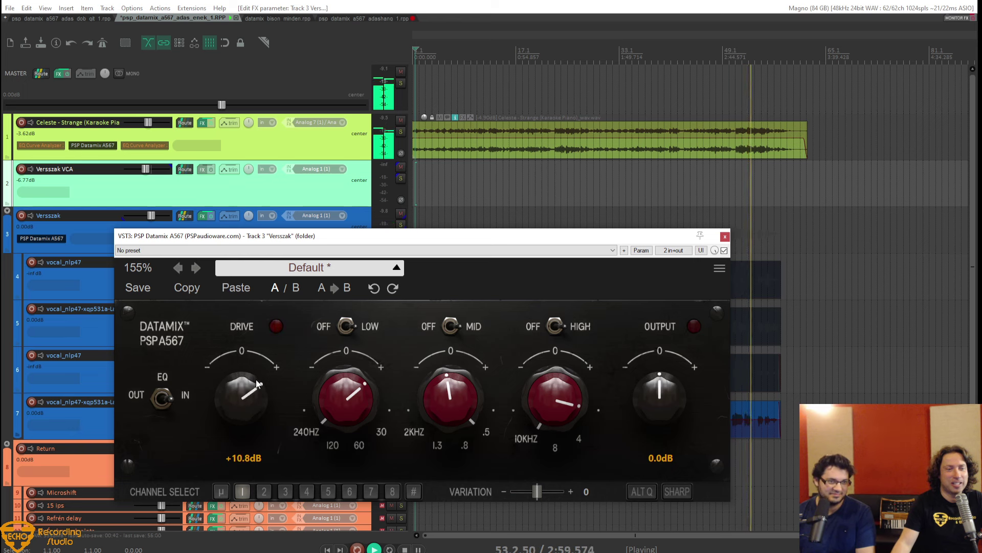
{"action": "left_click_drag", "start_coordinate": [666, 389], "coordinate": [670, 403]}
{"action": "left_click_drag", "start_coordinate": [524, 235], "coordinate": [552, 171]}
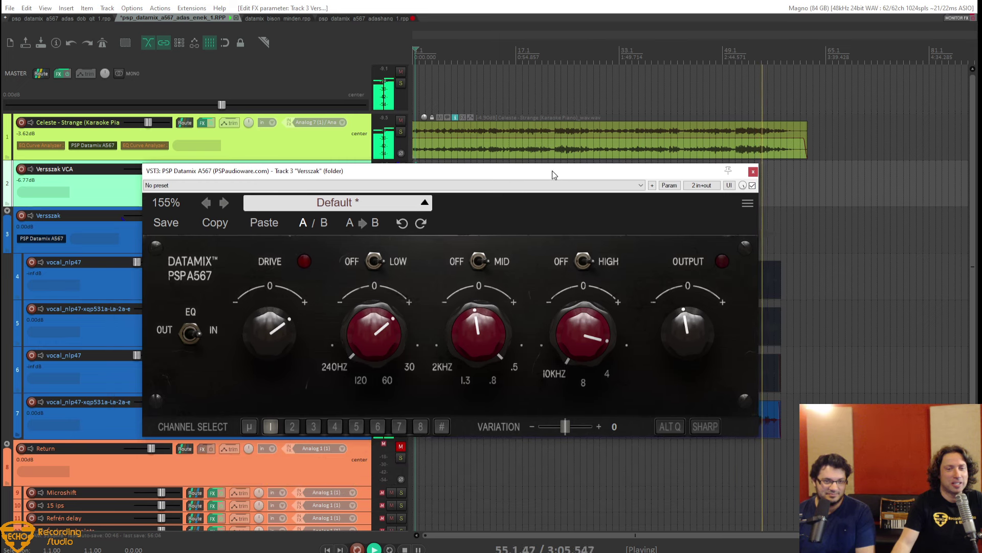
{"action": "left_click_drag", "start_coordinate": [552, 170], "coordinate": [557, 178]}
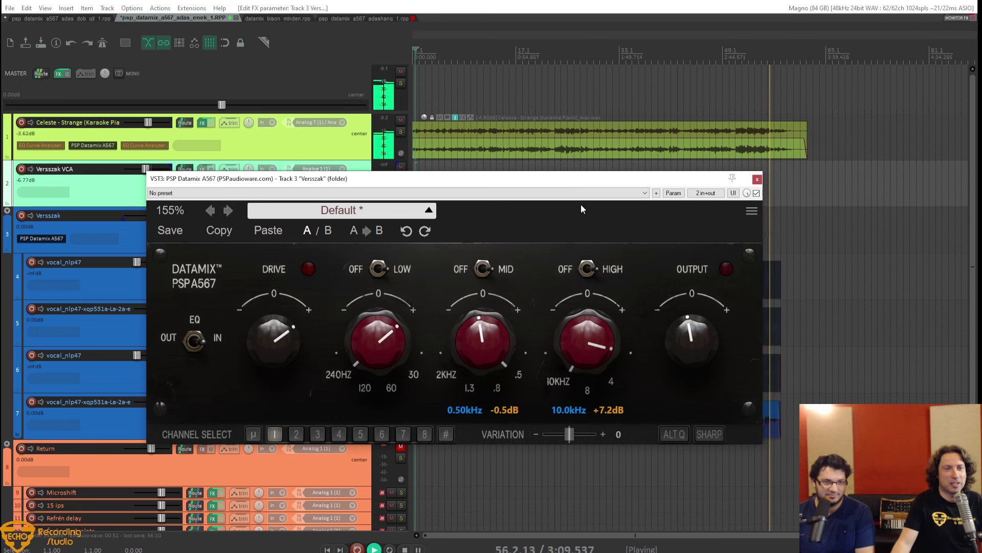
Place the edit cursor at about bar 39, bring the equalizer window back into view, and play from there.
{"action": "left_click_drag", "start_coordinate": [590, 183], "coordinate": [653, 514]}
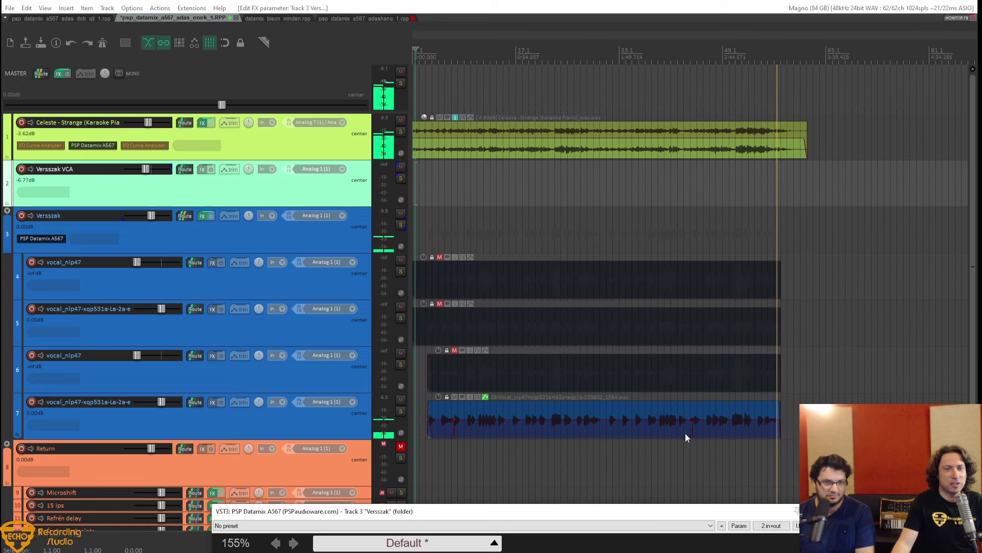
{"action": "left_click", "coordinate": [653, 453]}
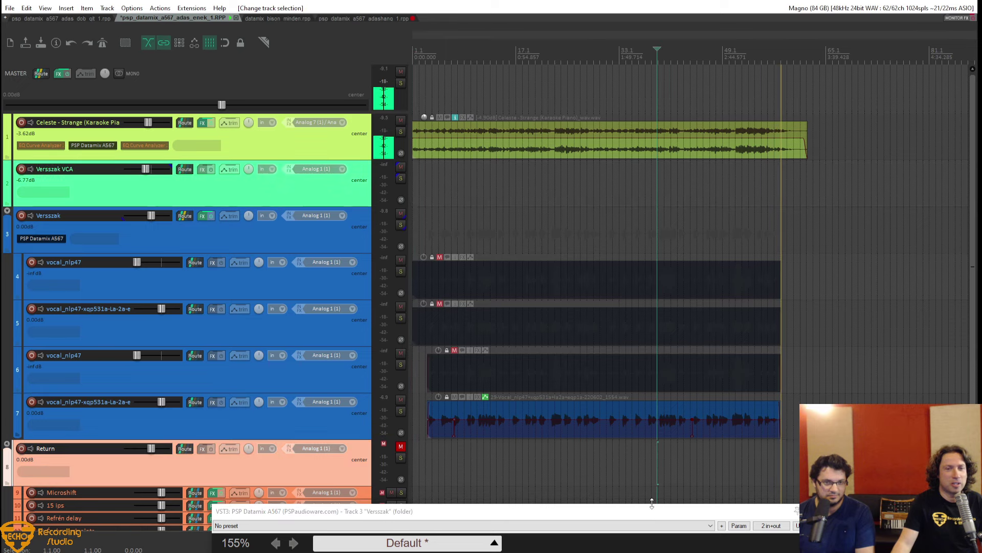
{"action": "left_click_drag", "start_coordinate": [652, 513], "coordinate": [582, 244]}
{"action": "left_click", "coordinate": [646, 196]}
{"action": "key", "text": "space"}
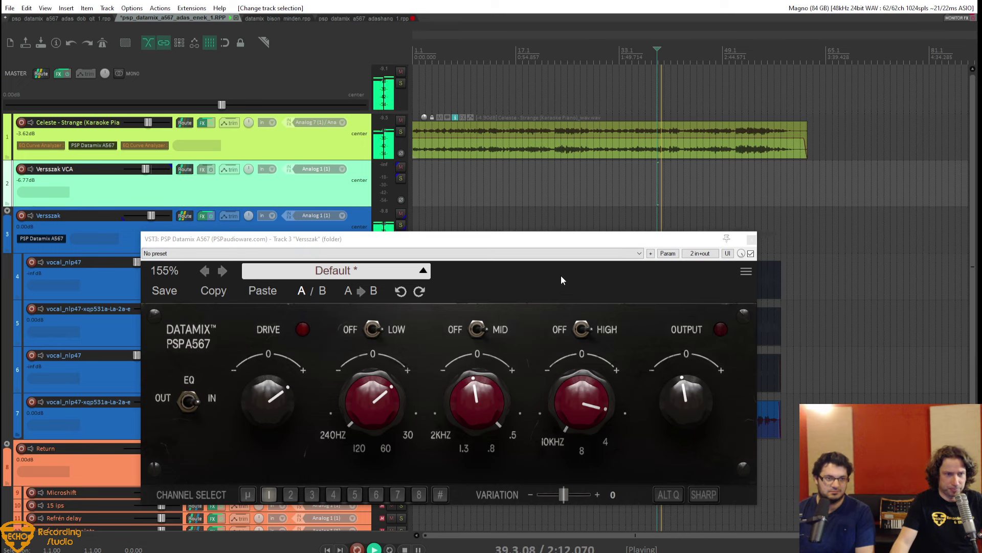
Try Drive at +7.6 dB on the vocal and reset it to 0.0 dB.
{"action": "left_click_drag", "start_coordinate": [272, 400], "coordinate": [270, 408]}
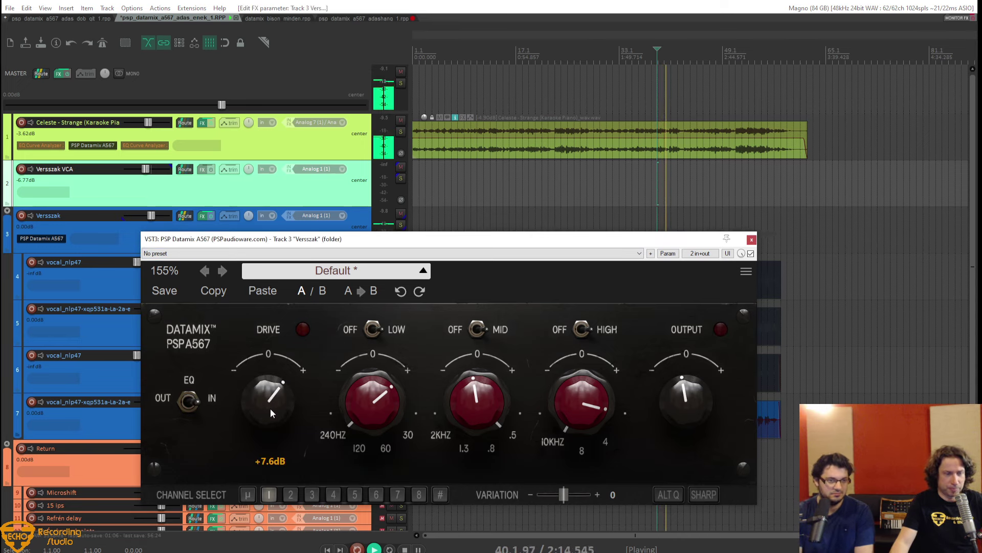
{"action": "left_click", "coordinate": [186, 404]}
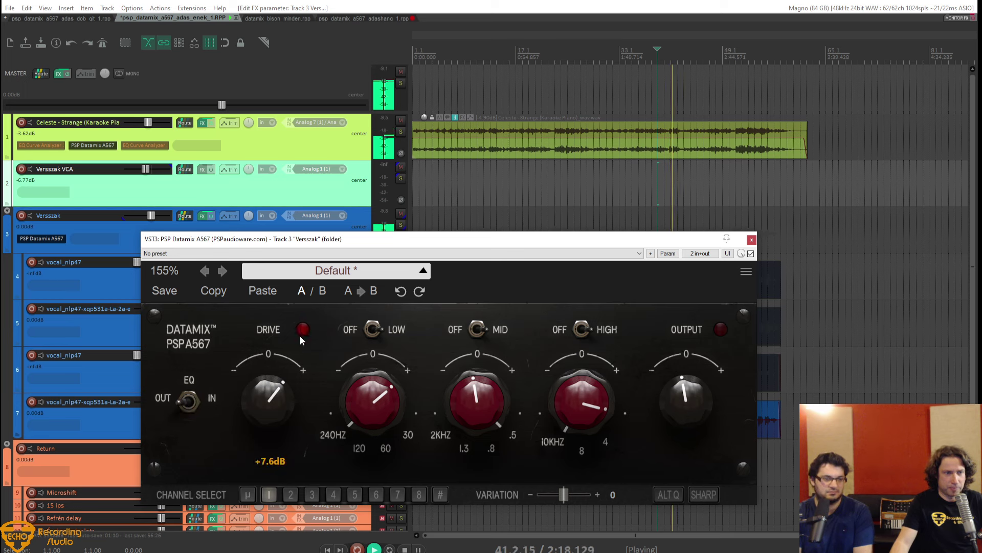
{"action": "left_click", "coordinate": [284, 392], "text": "ctrl"}
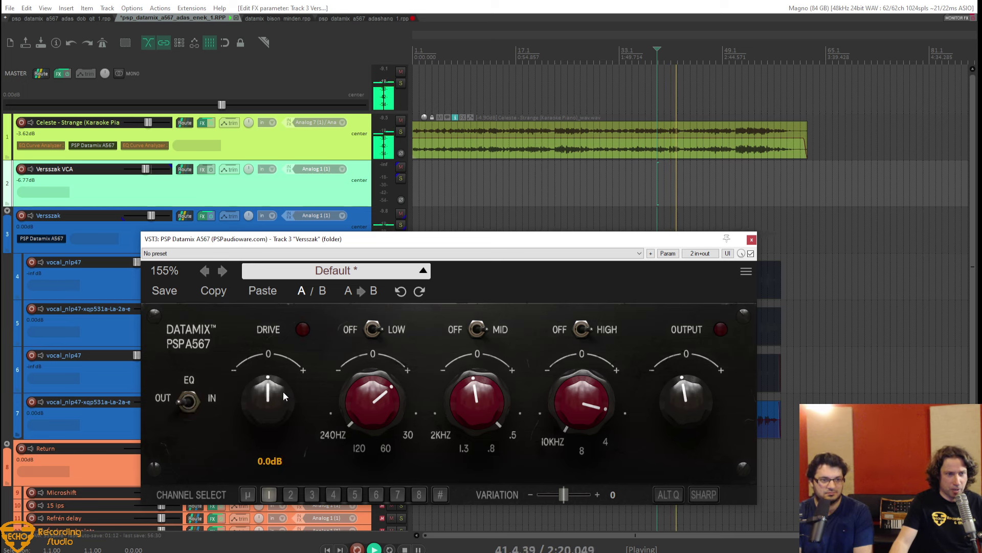
Compare the vocal with the EQ out and in, and nudge the equalizer window slightly.
{"action": "left_click", "coordinate": [186, 406]}
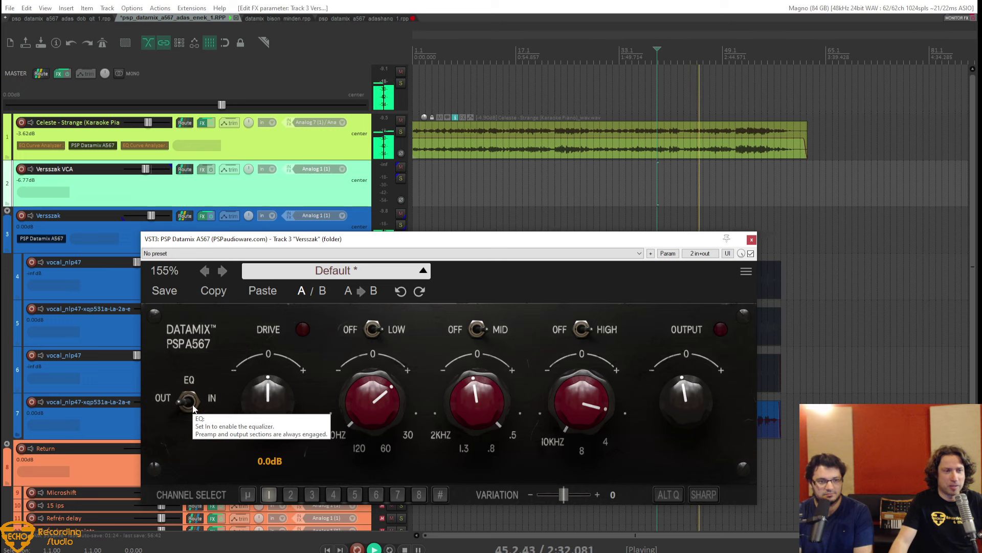
{"action": "left_click", "coordinate": [188, 401]}
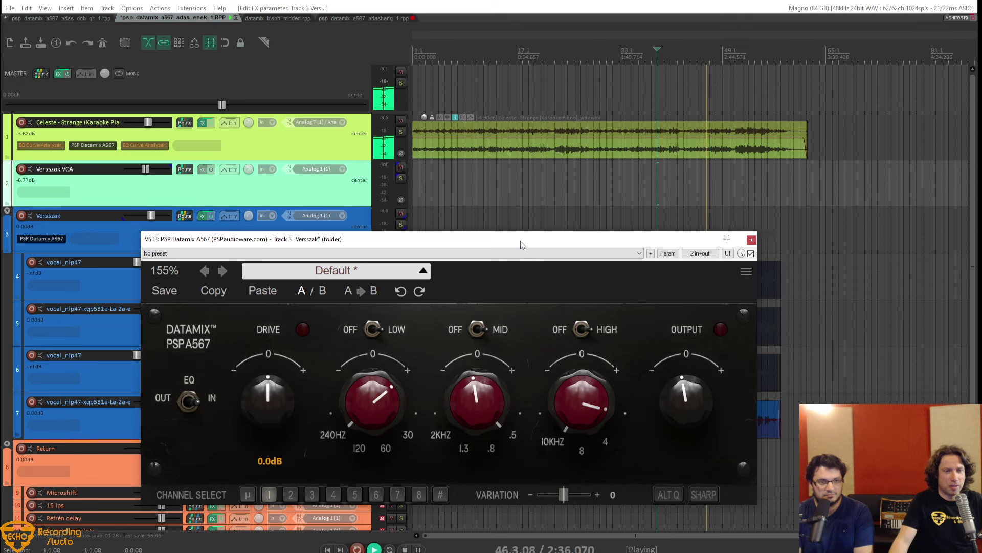
{"action": "left_click_drag", "start_coordinate": [520, 241], "coordinate": [518, 242]}
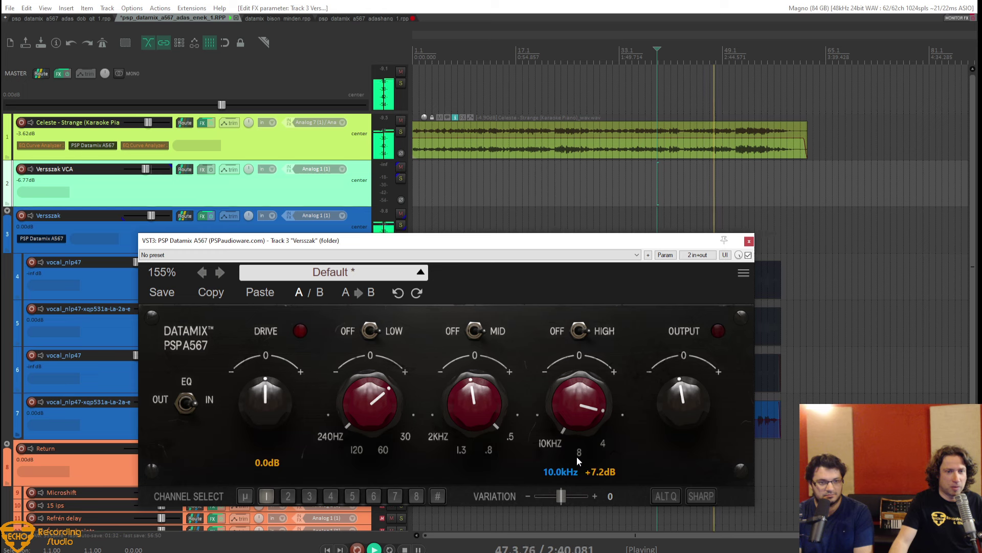
Set the vocal's High band to 8.0 kHz at +8.3 dB, and settle Output slightly below 0 after trying -4.8 dB.
{"action": "left_click_drag", "start_coordinate": [576, 457], "coordinate": [579, 408]}
{"action": "left_click_drag", "start_coordinate": [683, 393], "coordinate": [683, 403]}
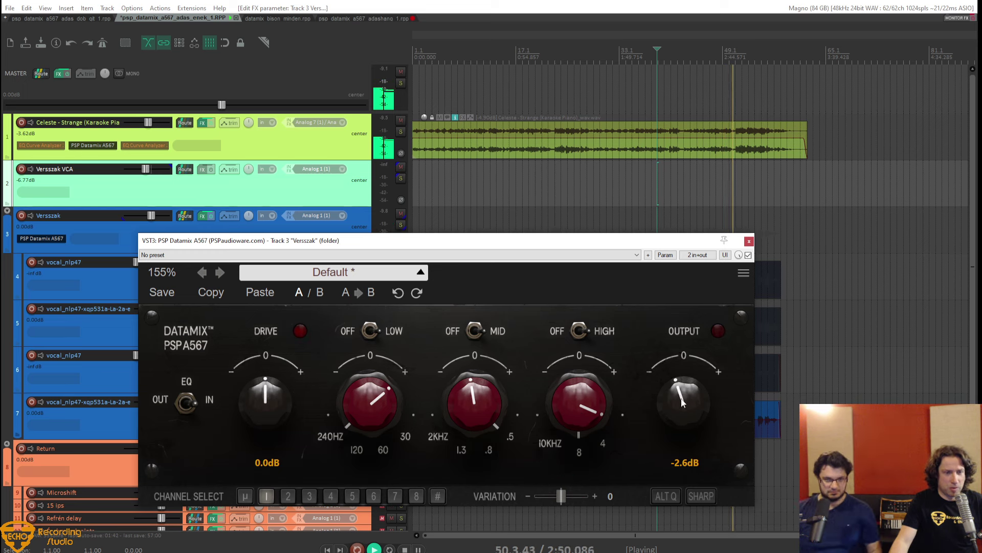
{"action": "left_click_drag", "start_coordinate": [681, 402], "coordinate": [683, 411]}
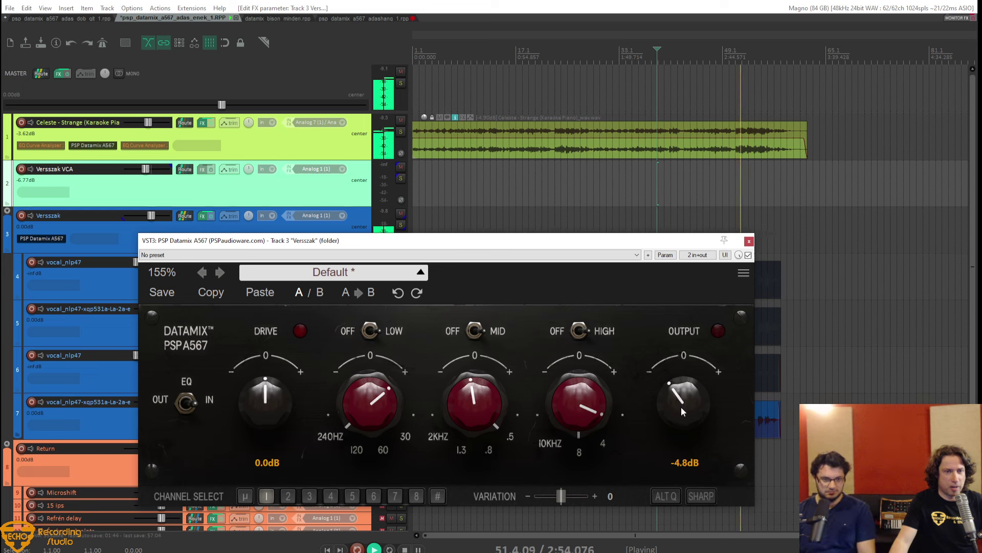
{"action": "mouse_move", "coordinate": [533, 448]}
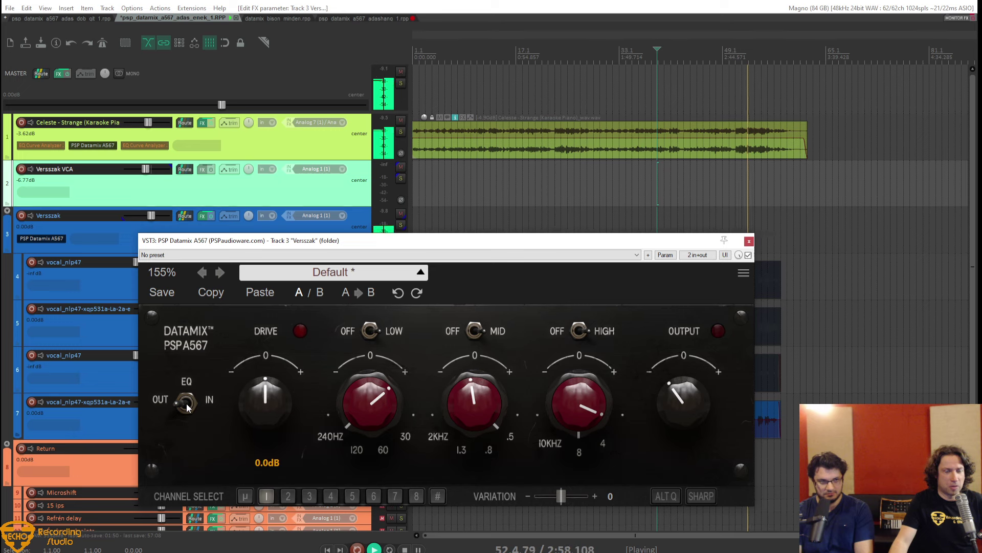
{"action": "mouse_move", "coordinate": [599, 416]}
{"action": "left_click_drag", "start_coordinate": [672, 399], "coordinate": [672, 394]}
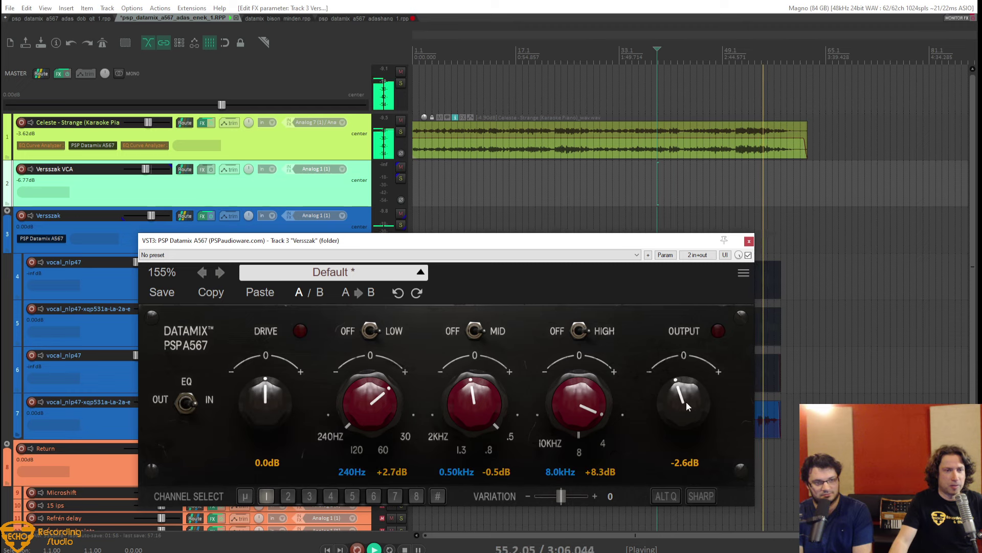
{"action": "left_click_drag", "start_coordinate": [686, 402], "coordinate": [686, 395]}
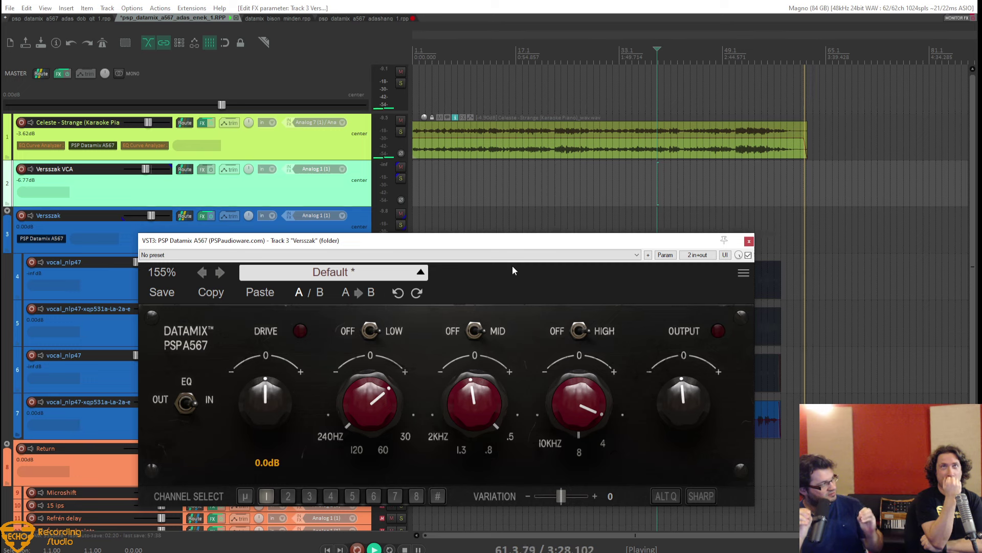
Stop playback, play again from about bar 36, and reposition the equalizer window below the piano track.
{"action": "key", "text": "space"}
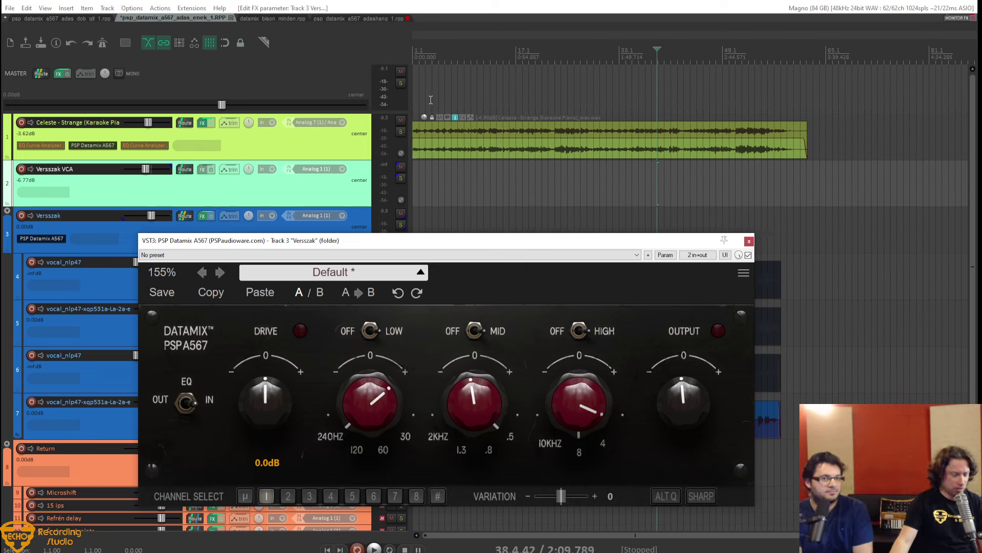
{"action": "left_click_drag", "start_coordinate": [610, 242], "coordinate": [637, 255]}
{"action": "left_click", "coordinate": [639, 89]}
{"action": "key", "text": "space"}
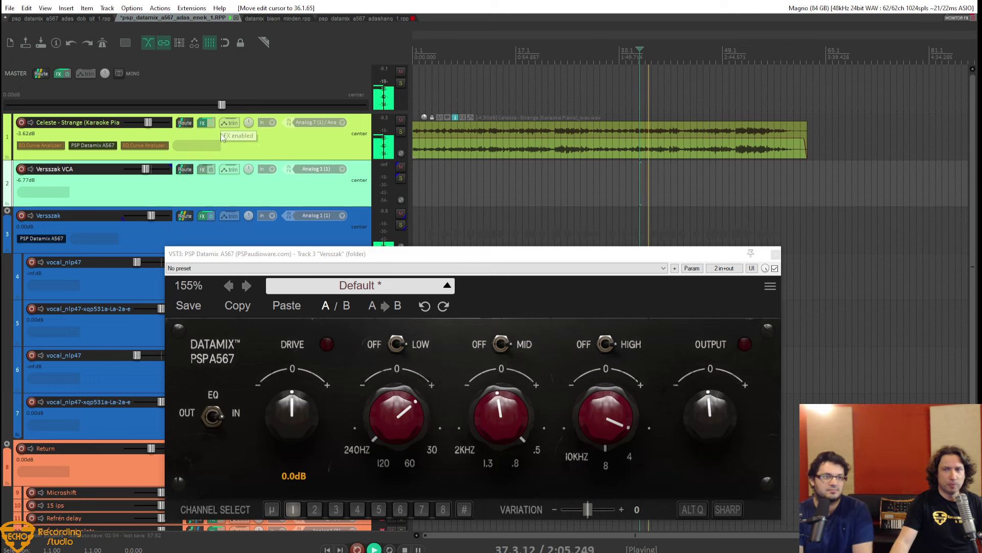
{"action": "left_click_drag", "start_coordinate": [441, 254], "coordinate": [375, 239]}
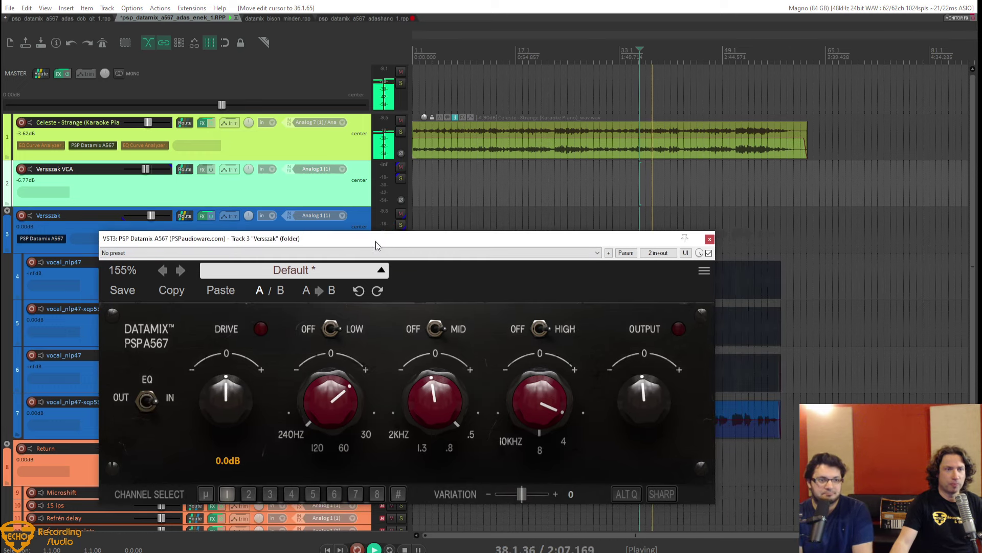
Bypass and re-enable the effects on all tracks several times to compare the whole mix without and with processing.
{"action": "left_click", "coordinate": [211, 125]}
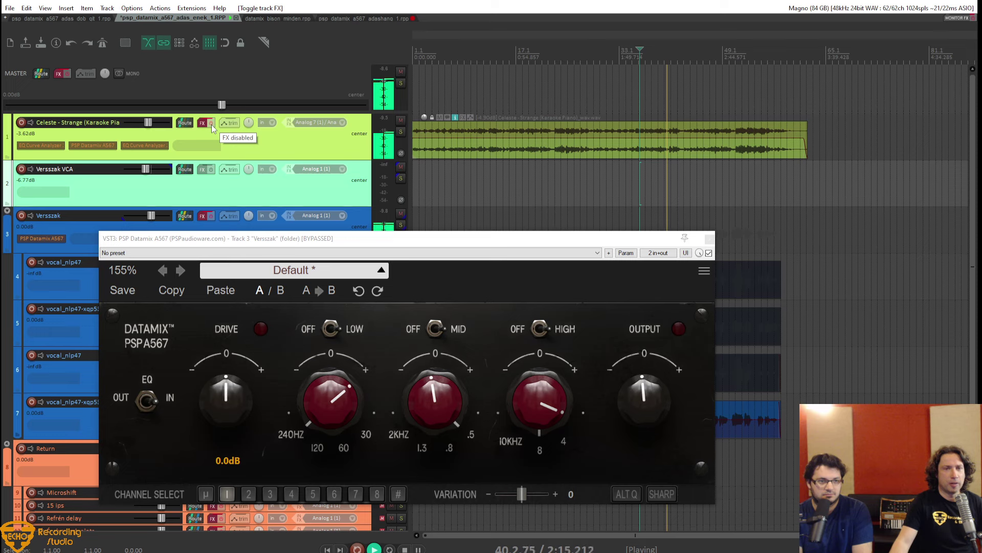
{"action": "left_click", "coordinate": [211, 125]}
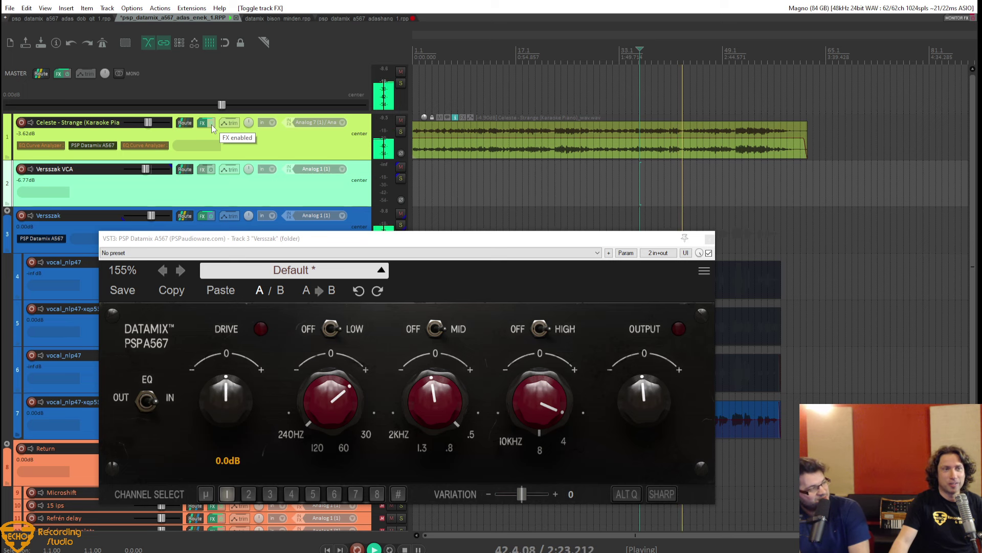
{"action": "left_click", "coordinate": [211, 124]}
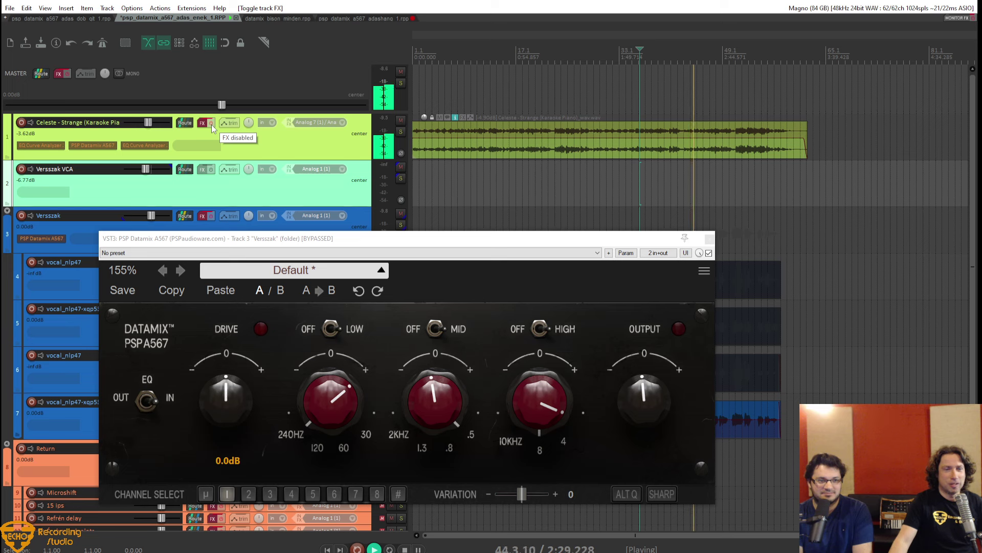
{"action": "left_click", "coordinate": [211, 124]}
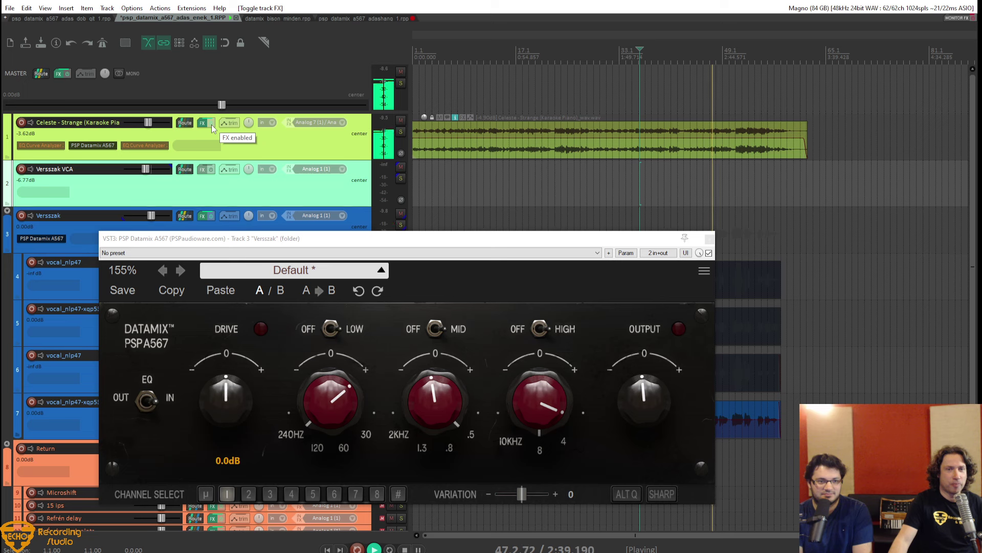
{"action": "left_click", "coordinate": [211, 125], "text": "ctrl"}
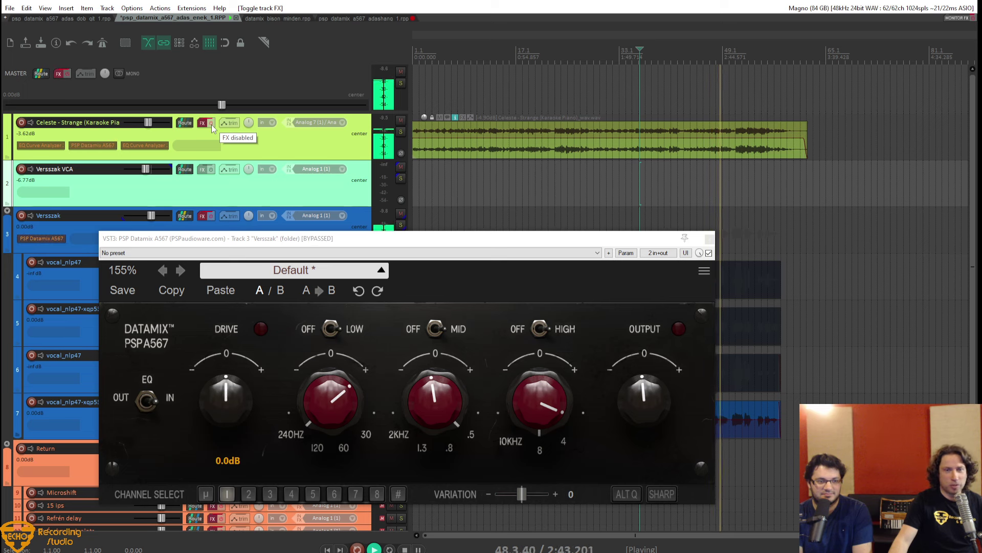
{"action": "left_click", "coordinate": [210, 125], "text": "ctrl"}
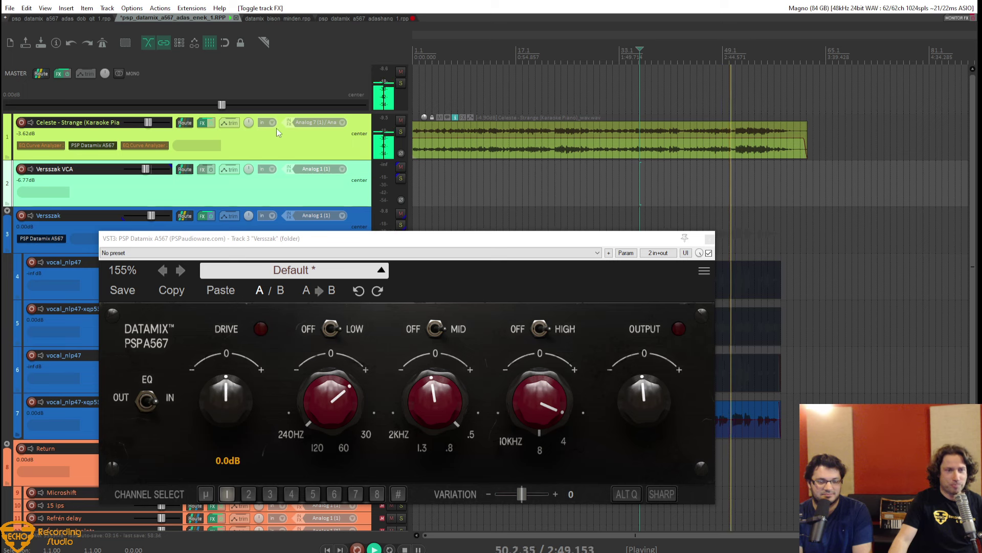
{"action": "left_click", "coordinate": [213, 124]}
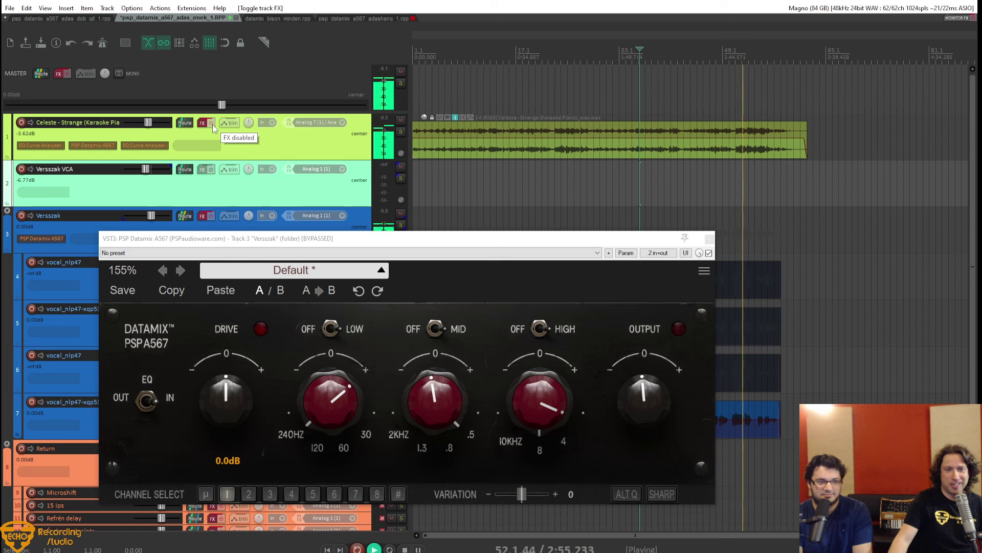
{"action": "left_click", "coordinate": [213, 124]}
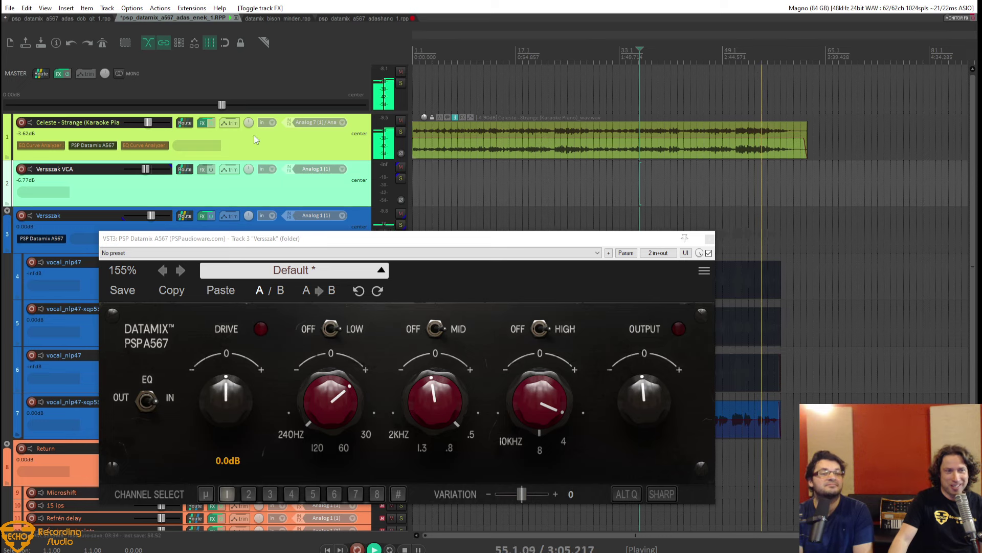
Play from near the start of the song and review the PSP Datamix A567 settings in the piano track's effects chain.
{"action": "key", "text": "Home"}
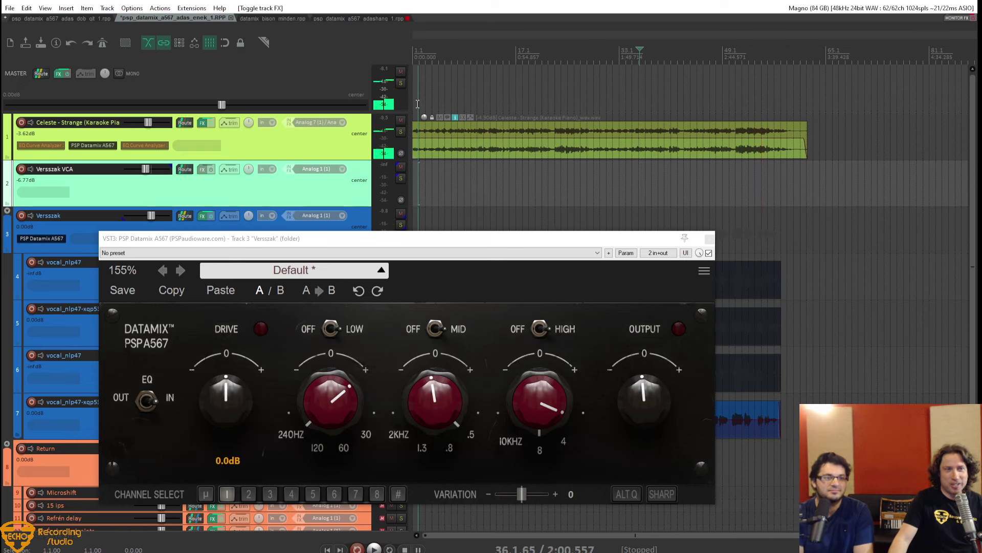
{"action": "mouse_move", "coordinate": [206, 121]}
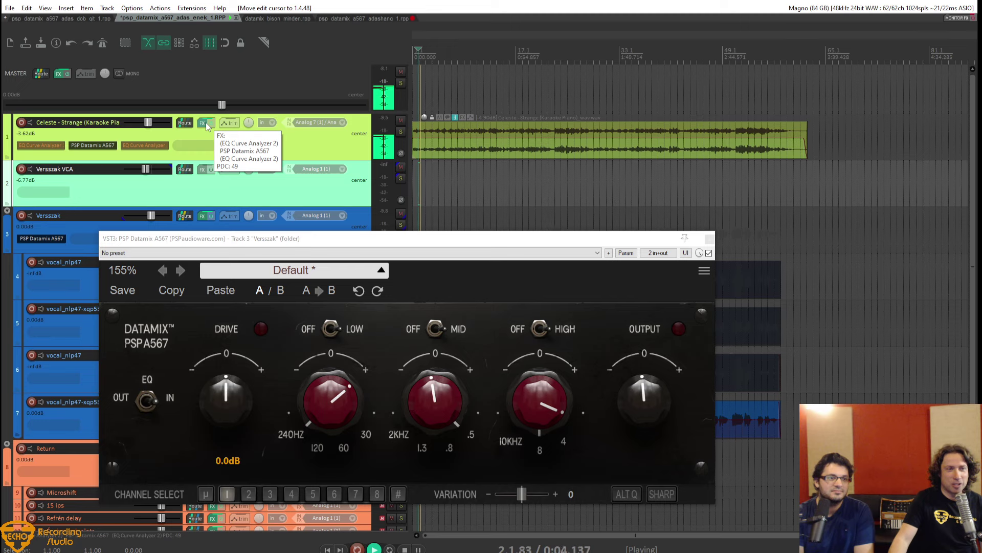
{"action": "left_click", "coordinate": [206, 122]}
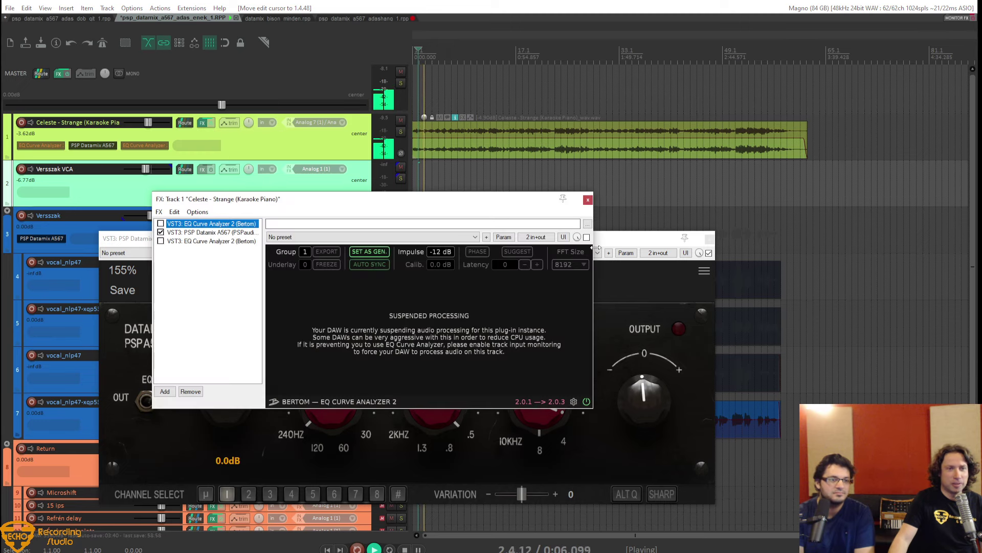
{"action": "left_click", "coordinate": [210, 232]}
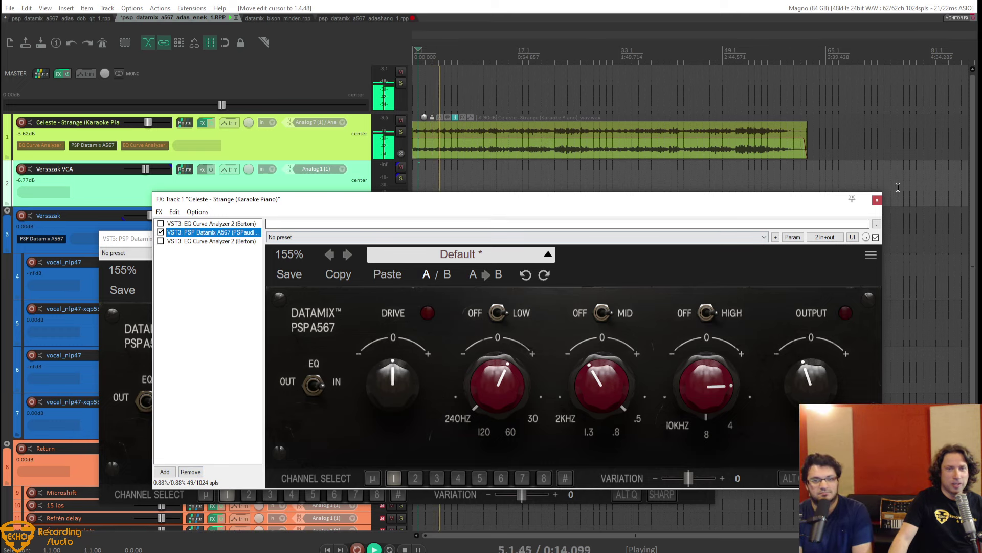
{"action": "left_click", "coordinate": [876, 201]}
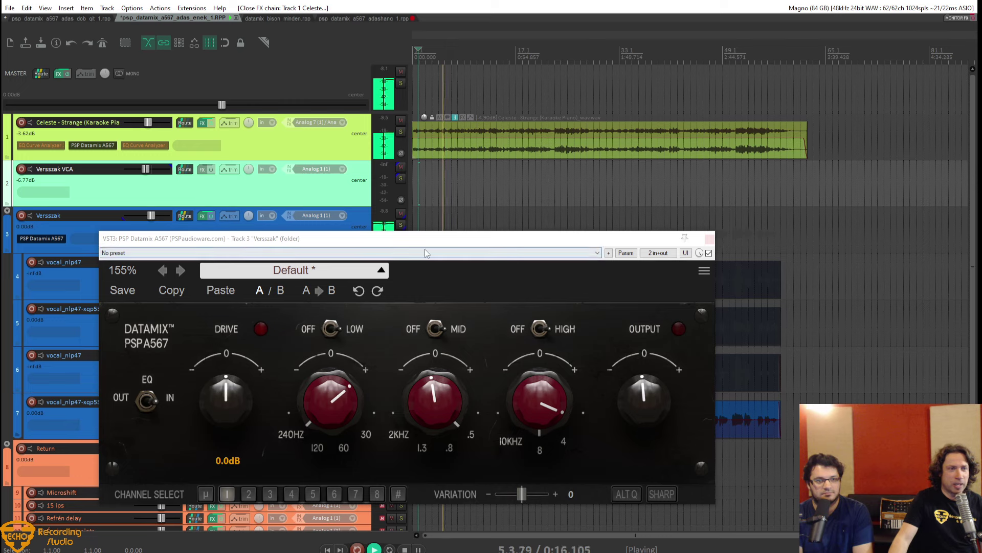
Open the Versszak track's effects chain, shrink and move its window, and close it before stopping playback.
{"action": "left_click", "coordinate": [202, 215]}
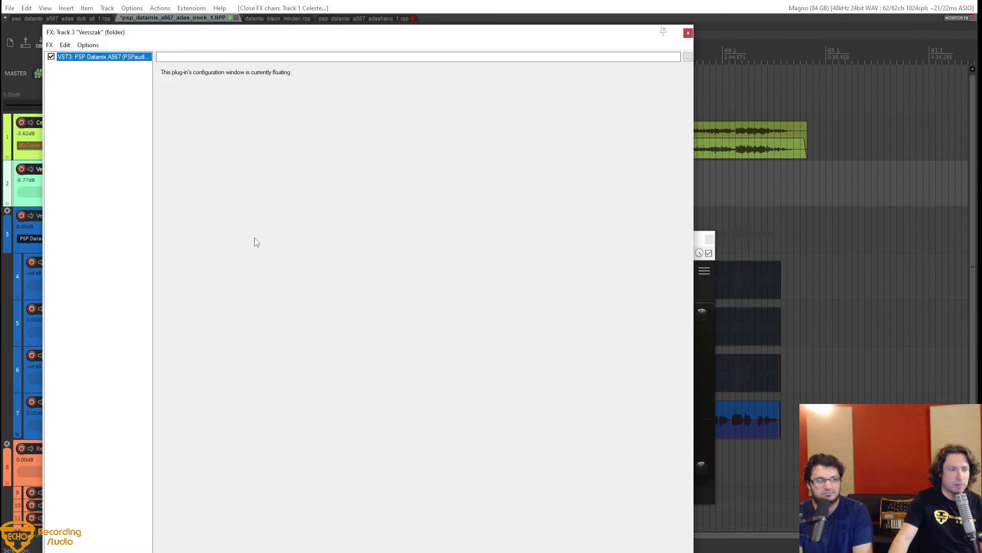
{"action": "left_click_drag", "start_coordinate": [451, 551], "coordinate": [456, 300]}
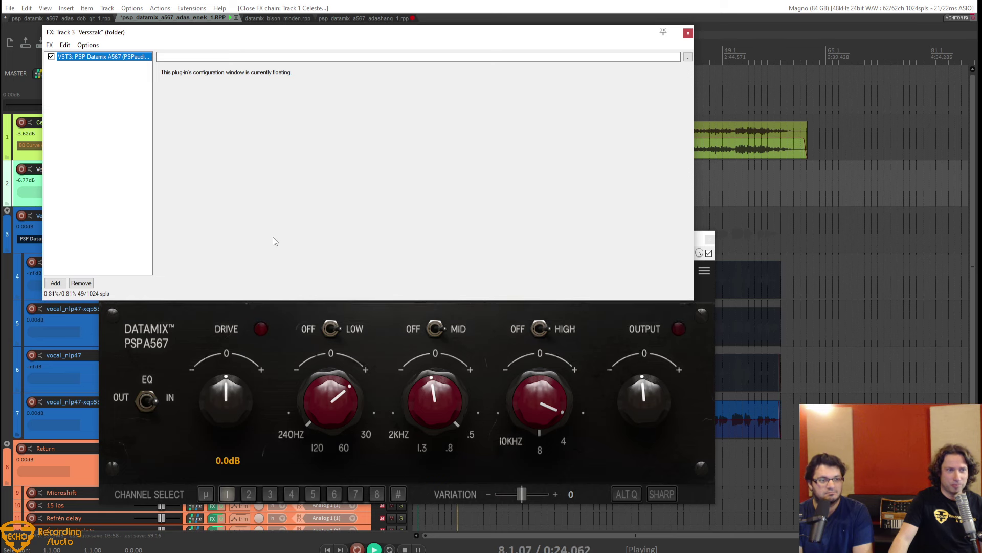
{"action": "left_click_drag", "start_coordinate": [590, 35], "coordinate": [619, 103]}
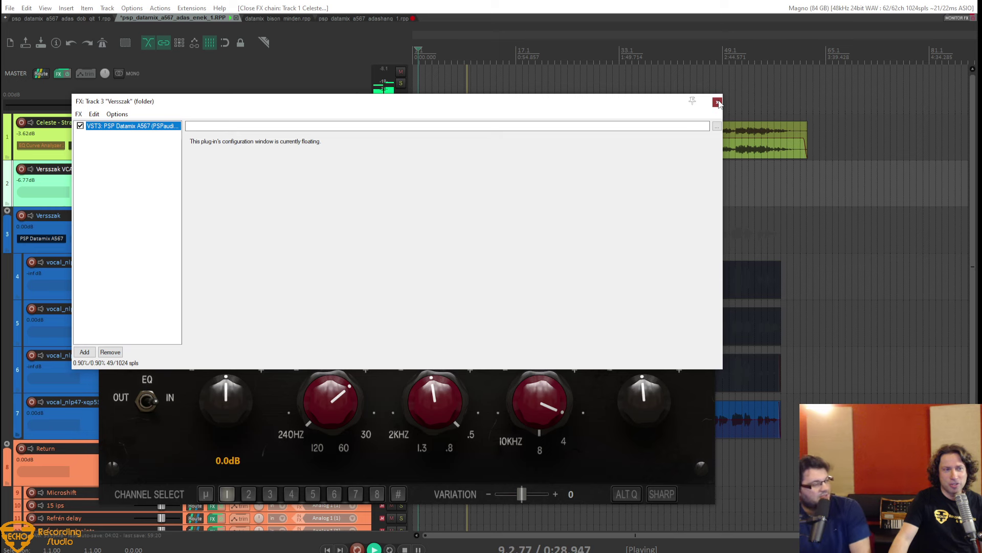
{"action": "left_click", "coordinate": [718, 102]}
{"action": "key", "text": "space"}
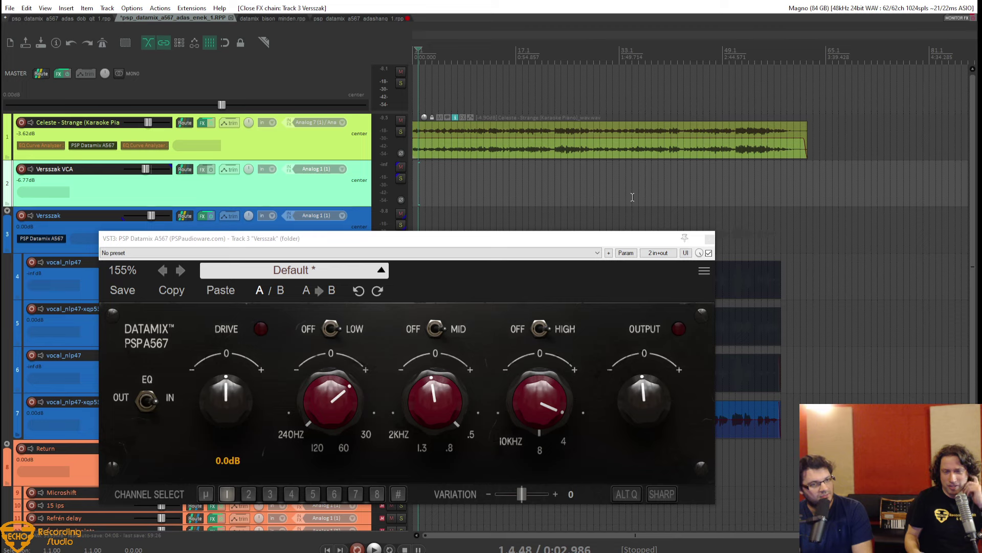
Move the vocal equalizer window aside and enable both EQ Curve Analyzer 2 instances in the piano track's effects chain.
{"action": "left_click_drag", "start_coordinate": [376, 239], "coordinate": [429, 262]}
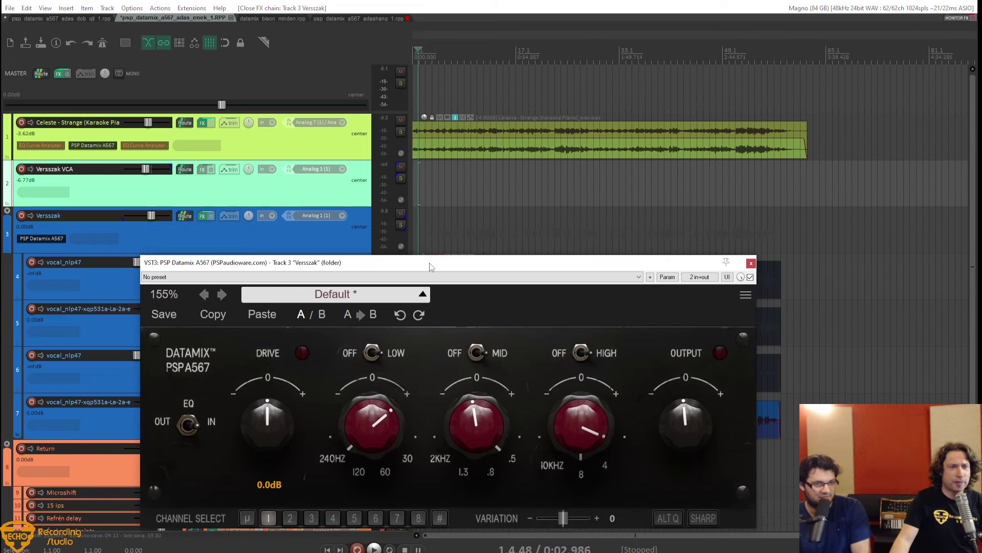
{"action": "right_click", "coordinate": [203, 127]}
{"action": "key", "text": "Escape"}
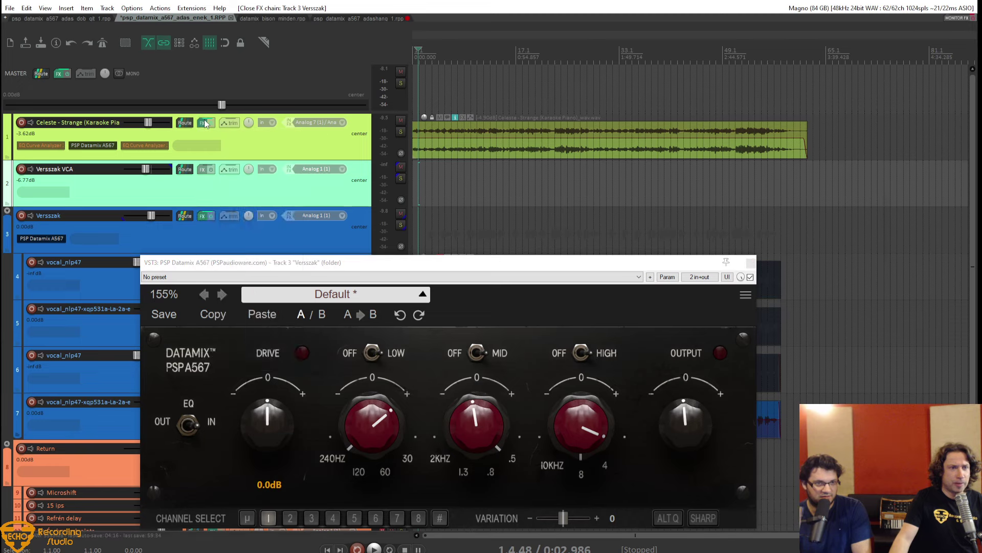
{"action": "left_click", "coordinate": [205, 123]}
{"action": "left_click", "coordinate": [161, 224]}
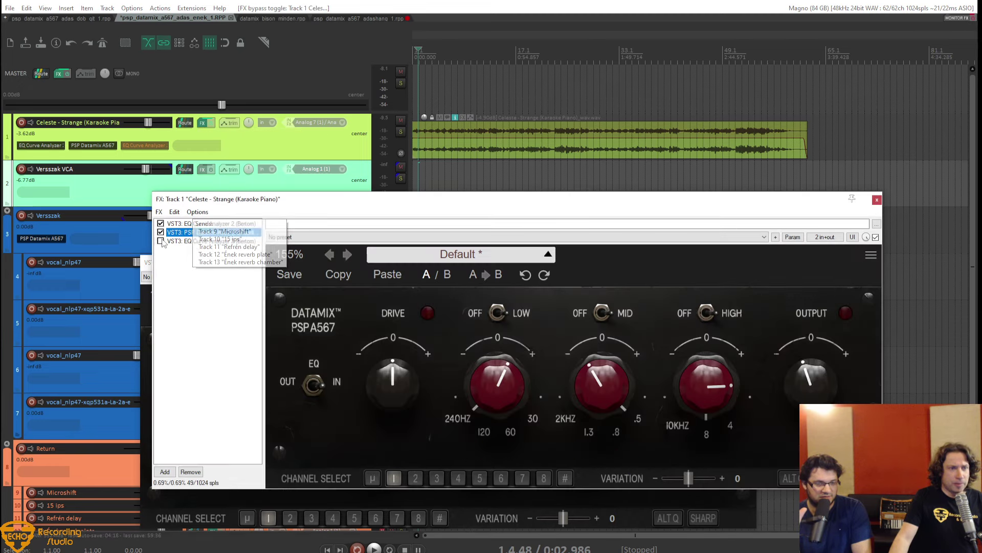
{"action": "left_click", "coordinate": [161, 241]}
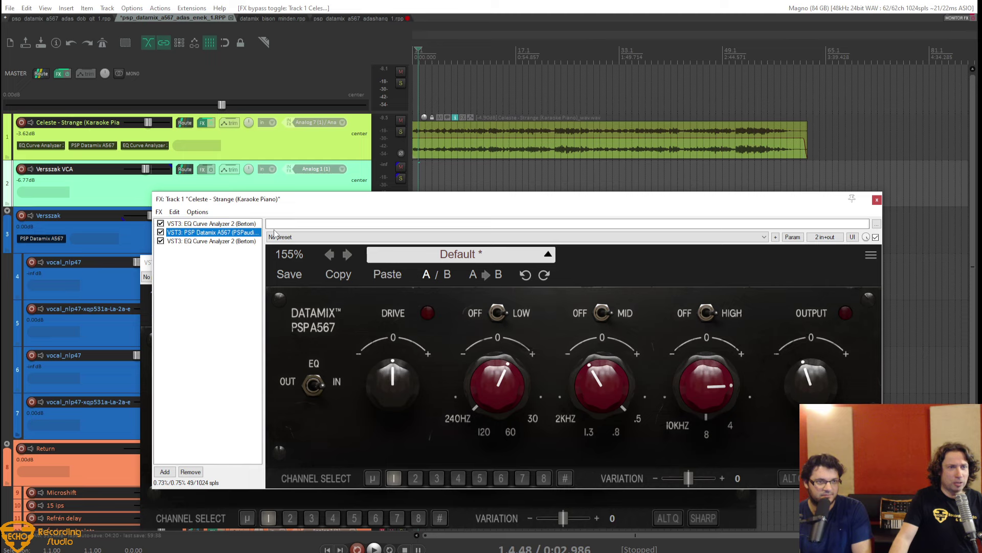
Show the last EQ Curve Analyzer 2 in the piano track's effects chain and set its upper frequency limit to 24.0 kHz.
{"action": "left_click_drag", "start_coordinate": [579, 205], "coordinate": [513, 166]}
{"action": "left_click", "coordinate": [174, 204]}
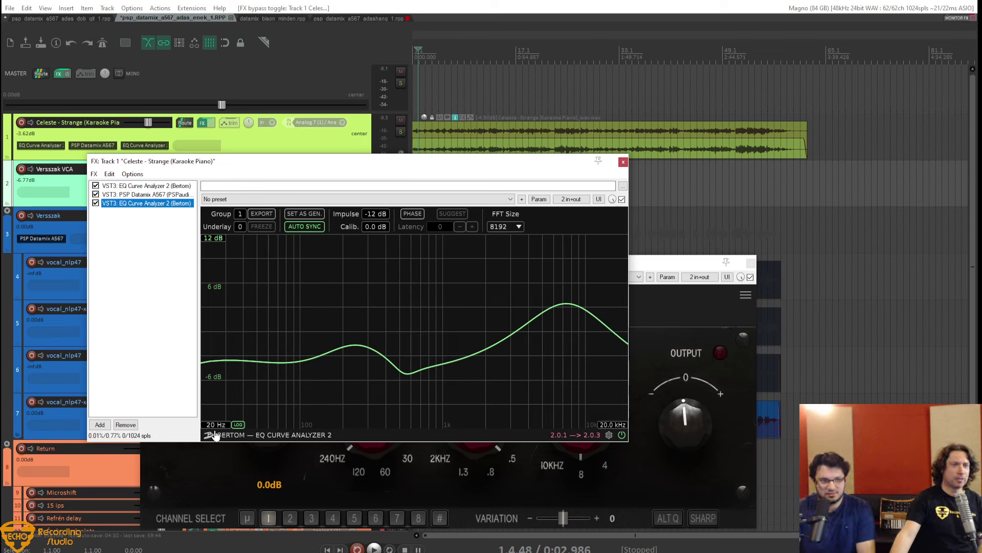
{"action": "left_click", "coordinate": [612, 427]}
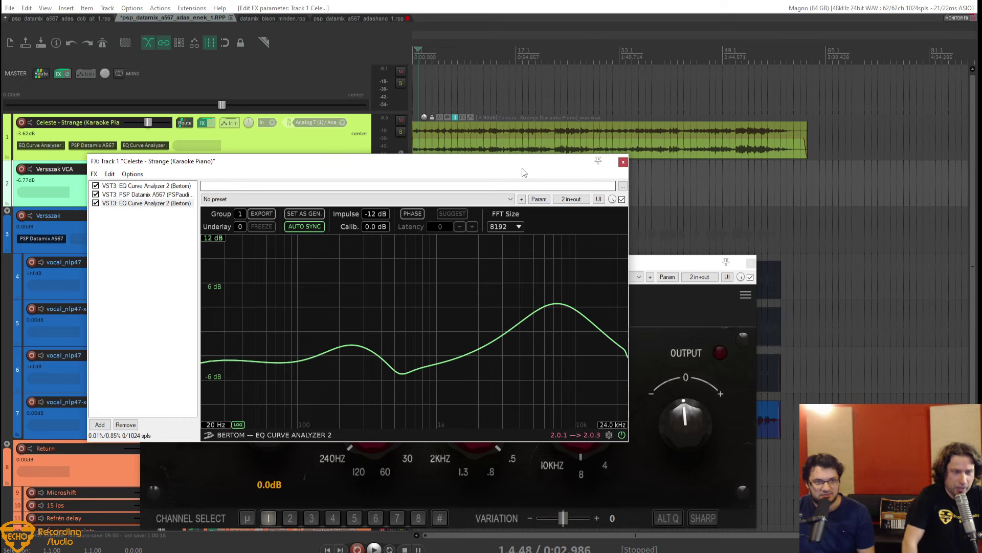
{"action": "left_click_drag", "start_coordinate": [523, 167], "coordinate": [569, 39]}
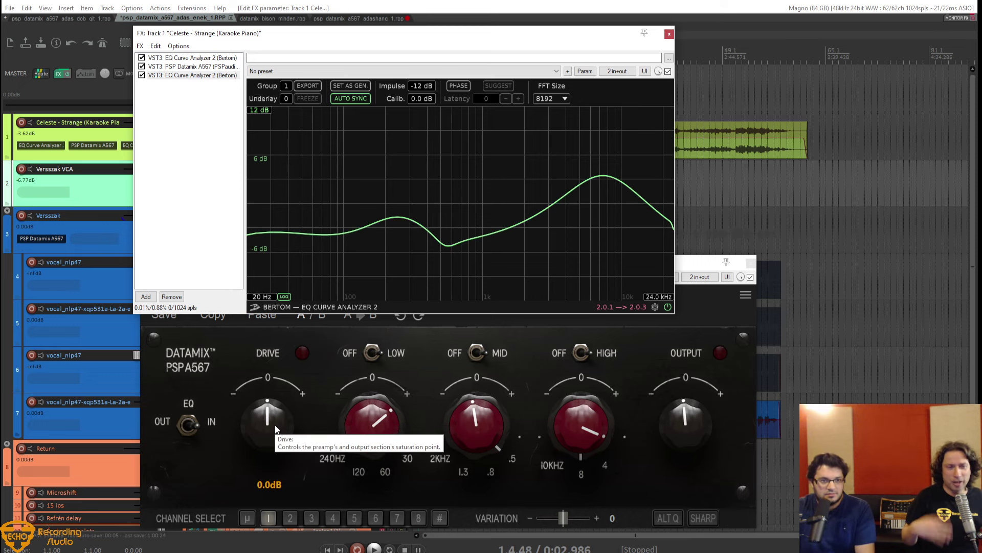
Try the vocal equalizer's Drive at about +8.9 dB and reset it to 0.0 dB.
{"action": "left_click_drag", "start_coordinate": [276, 427], "coordinate": [284, 465]}
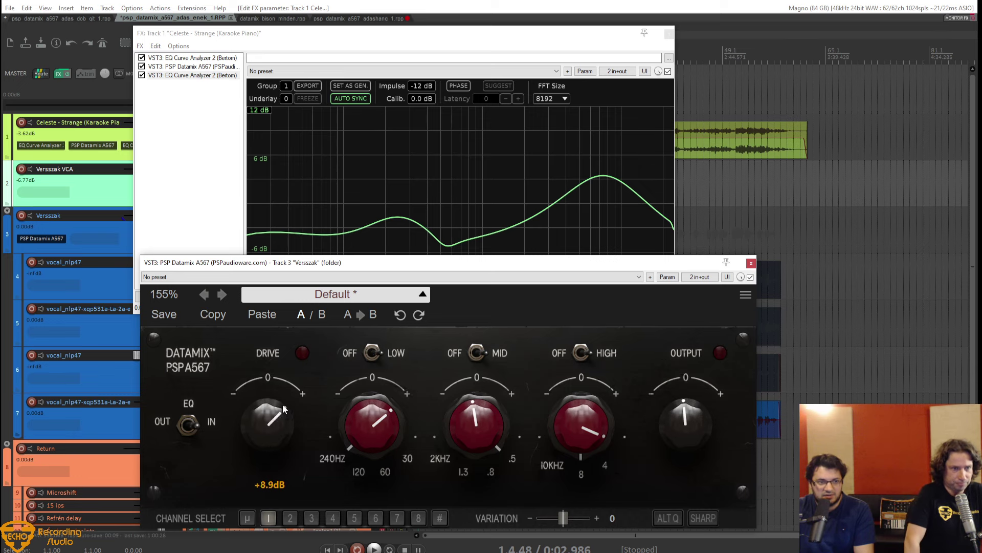
{"action": "left_click", "coordinate": [279, 430], "text": "ctrl"}
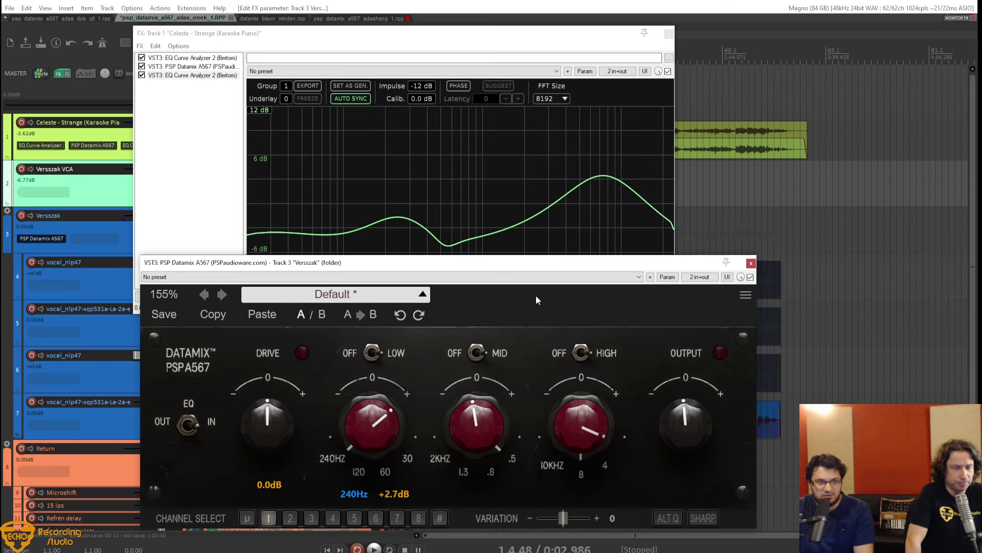
{"action": "left_click_drag", "start_coordinate": [561, 267], "coordinate": [556, 305]}
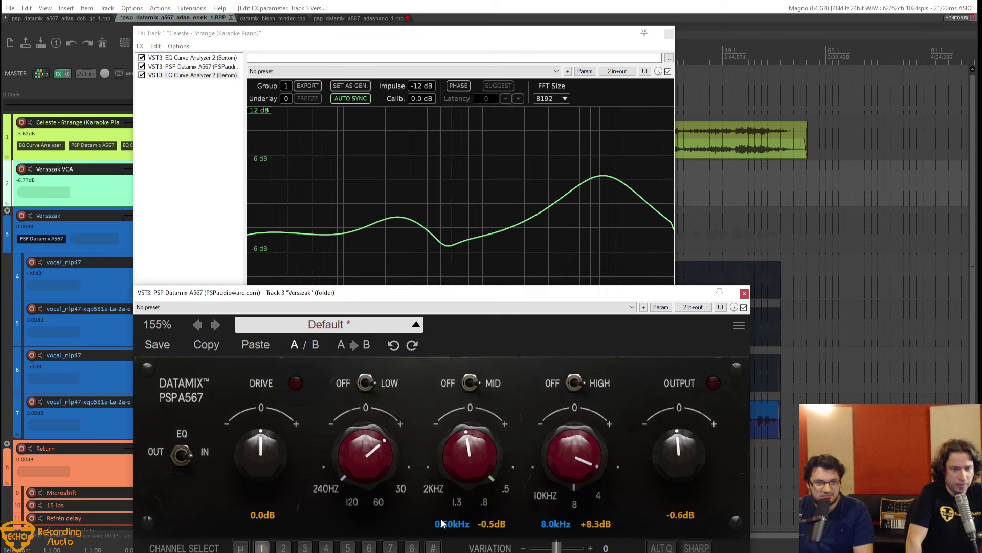
Switch the vocal equalizer's channel selection to µ and raise its Mid gain to about +5.8 dB.
{"action": "left_click", "coordinate": [391, 547]}
{"action": "left_click", "coordinate": [240, 547]}
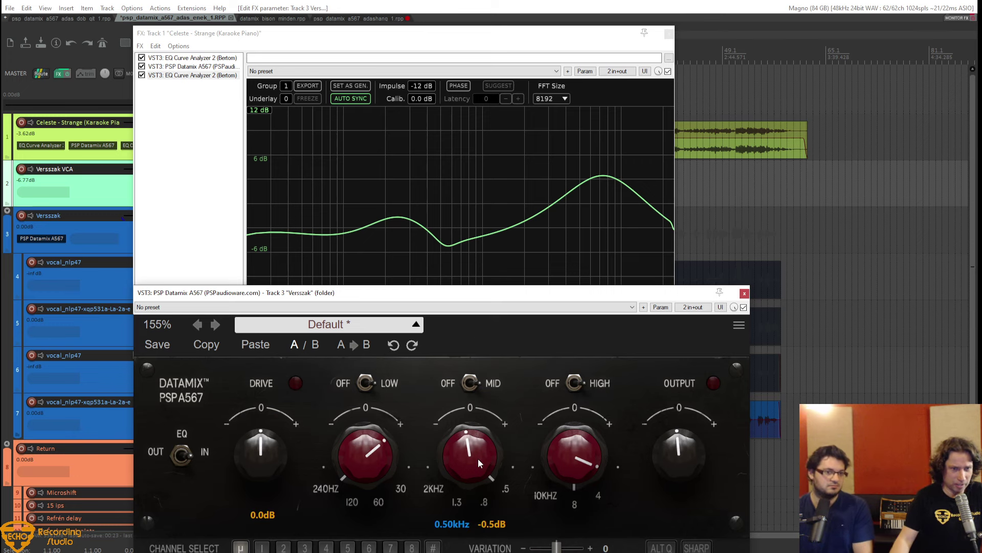
{"action": "left_click_drag", "start_coordinate": [478, 461], "coordinate": [481, 409]}
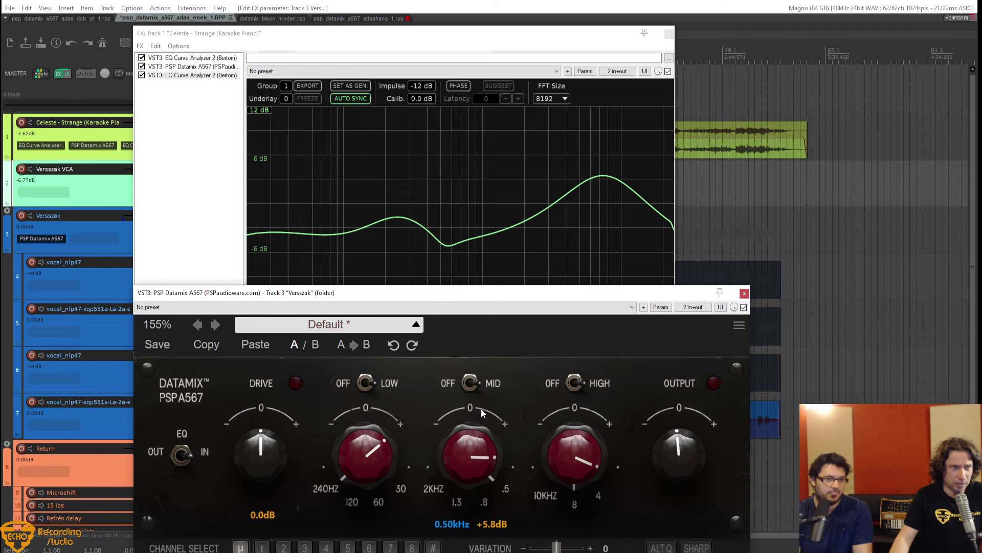
Select the last EQ Curve Analyzer 2 in the piano track's effects chain and close the vocal's equalizer window.
{"action": "mouse_move", "coordinate": [209, 35]}
{"action": "left_mouse_down"}
{"action": "mouse_move", "coordinate": [356, 105]}
{"action": "mouse_move", "coordinate": [400, 24]}
{"action": "mouse_move", "coordinate": [215, 25]}
{"action": "left_mouse_up"}
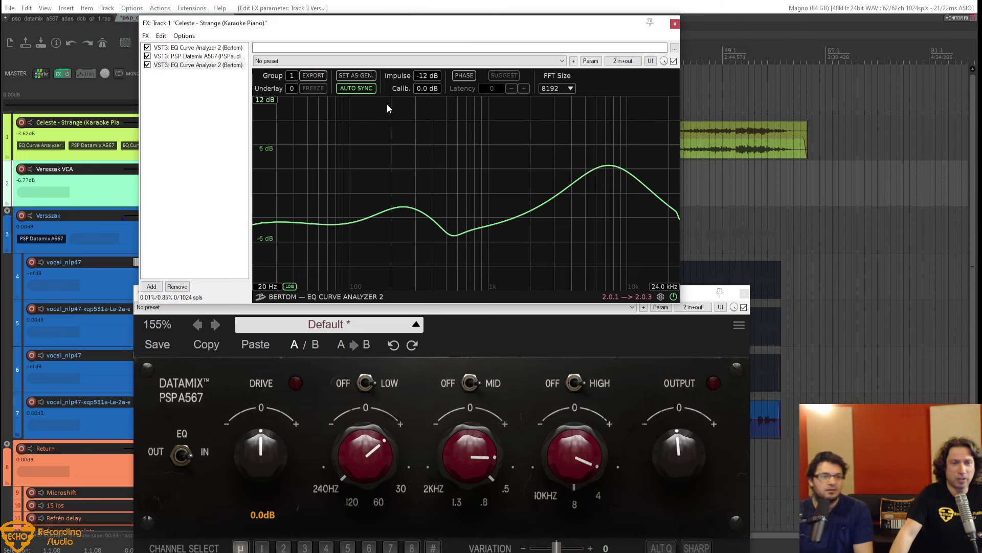
{"action": "left_click", "coordinate": [211, 66]}
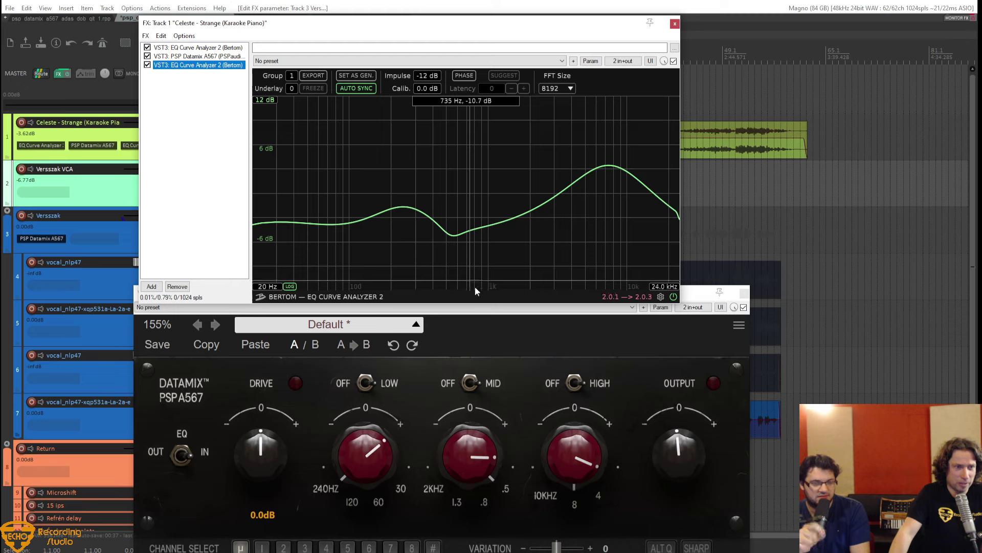
{"action": "left_click", "coordinate": [744, 292]}
{"action": "left_click_drag", "start_coordinate": [374, 23], "coordinate": [403, 180]}
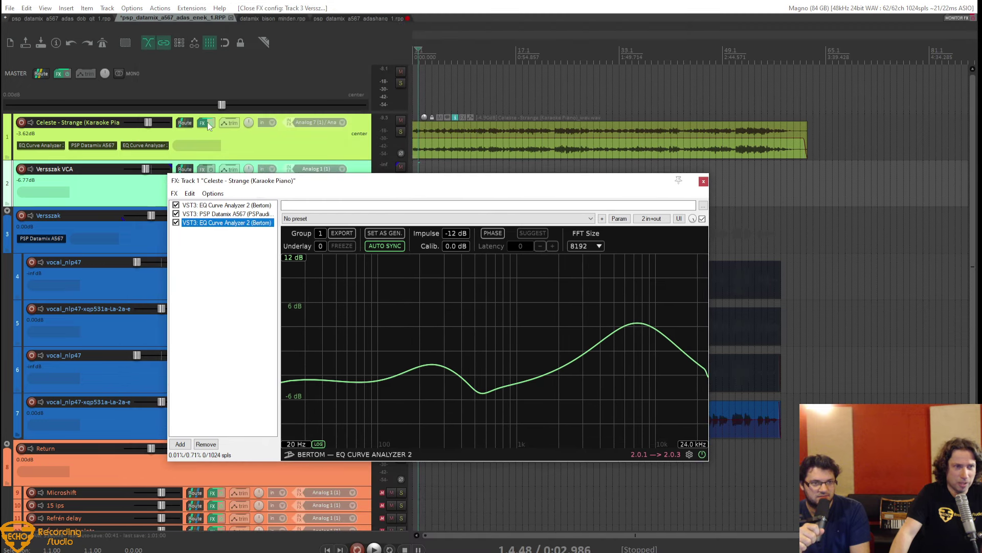
Open the piano track's PSP Datamix A567 in its own window and arrange it so the analyzer's curve stays visible.
{"action": "right_click", "coordinate": [204, 125]}
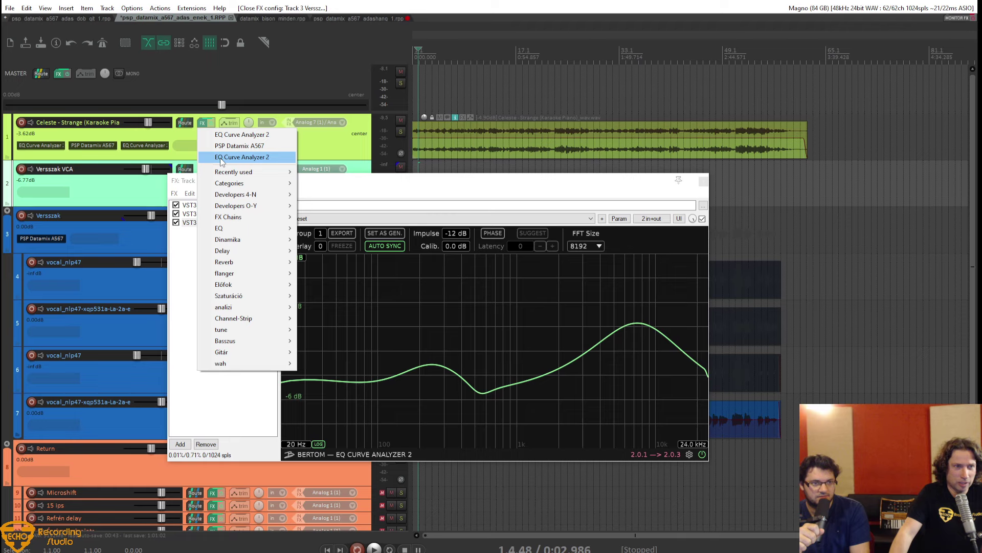
{"action": "left_click", "coordinate": [240, 145]}
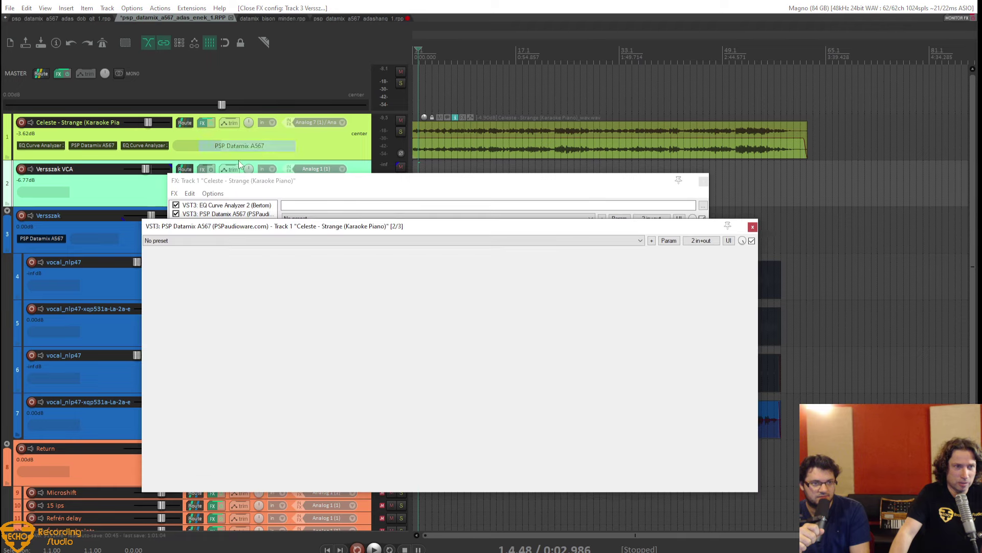
{"action": "left_click_drag", "start_coordinate": [432, 226], "coordinate": [436, 398]}
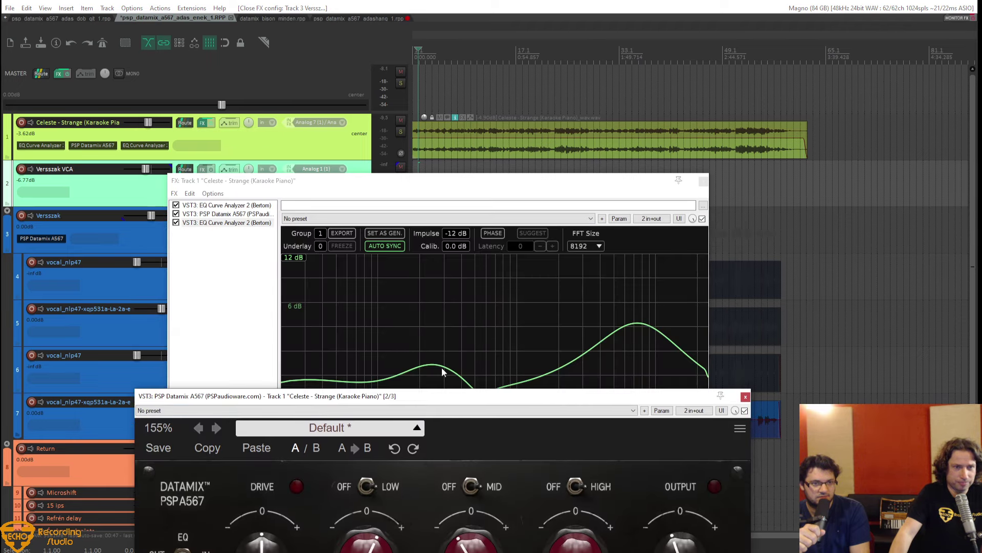
{"action": "left_click_drag", "start_coordinate": [452, 183], "coordinate": [439, 90]}
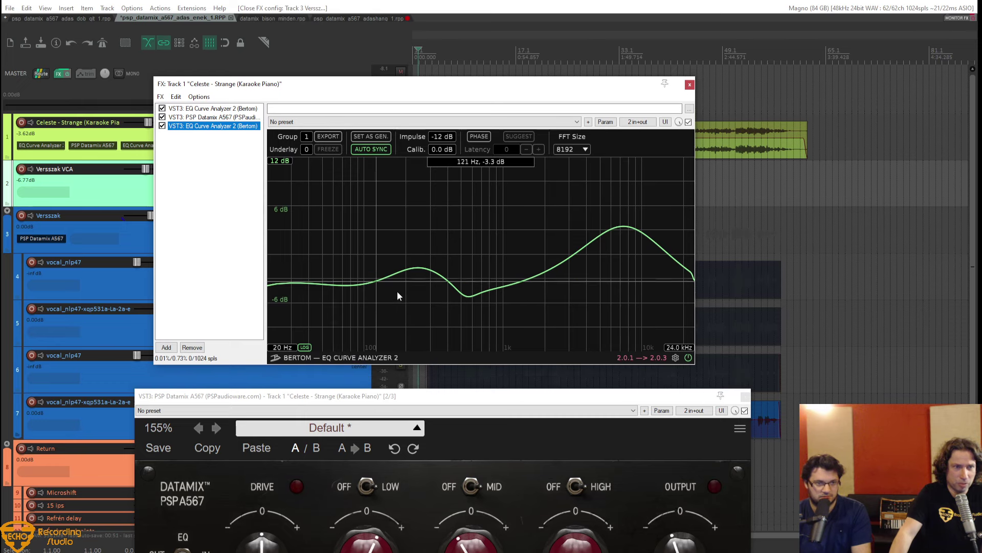
{"action": "left_click_drag", "start_coordinate": [430, 88], "coordinate": [414, 11]}
{"action": "left_click_drag", "start_coordinate": [415, 397], "coordinate": [394, 299]}
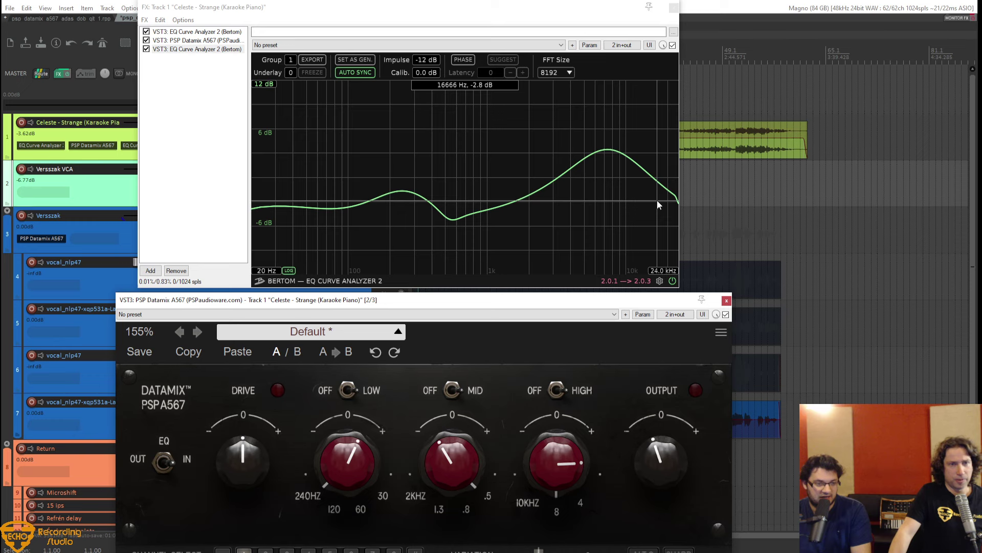
Try a higher Drive on the piano equalizer, bypassing and re-enabling all effects, and reset the Drive to 0.0 dB.
{"action": "left_click_drag", "start_coordinate": [244, 422], "coordinate": [263, 440]}
{"action": "left_click_drag", "start_coordinate": [253, 305], "coordinate": [416, 268]}
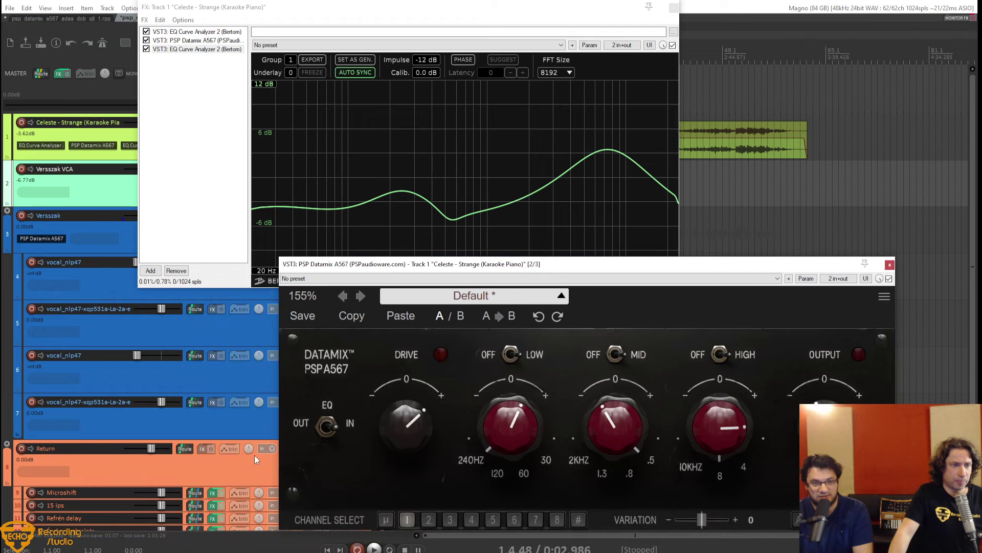
{"action": "left_click", "coordinate": [222, 492]}
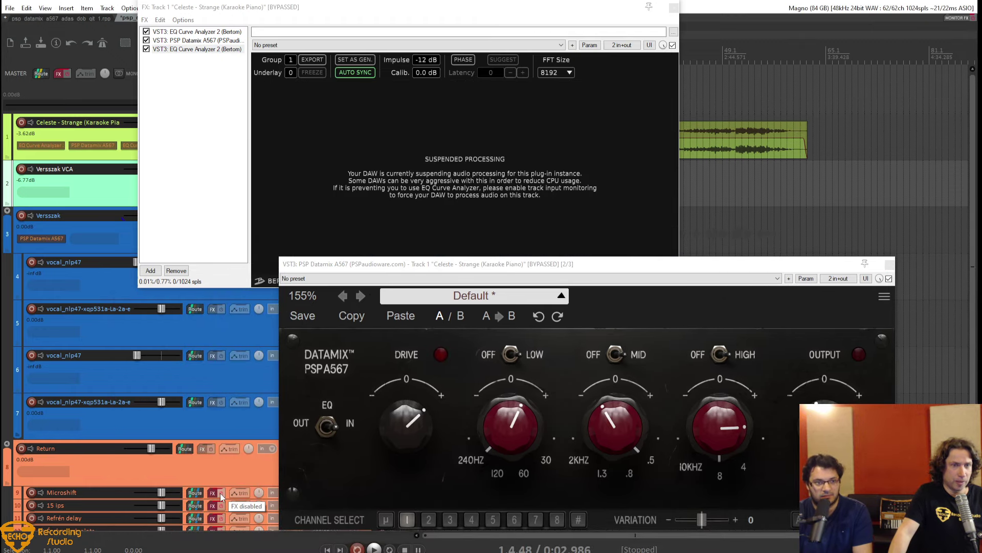
{"action": "left_click", "coordinate": [221, 492]}
{"action": "left_click_drag", "start_coordinate": [510, 265], "coordinate": [366, 297]}
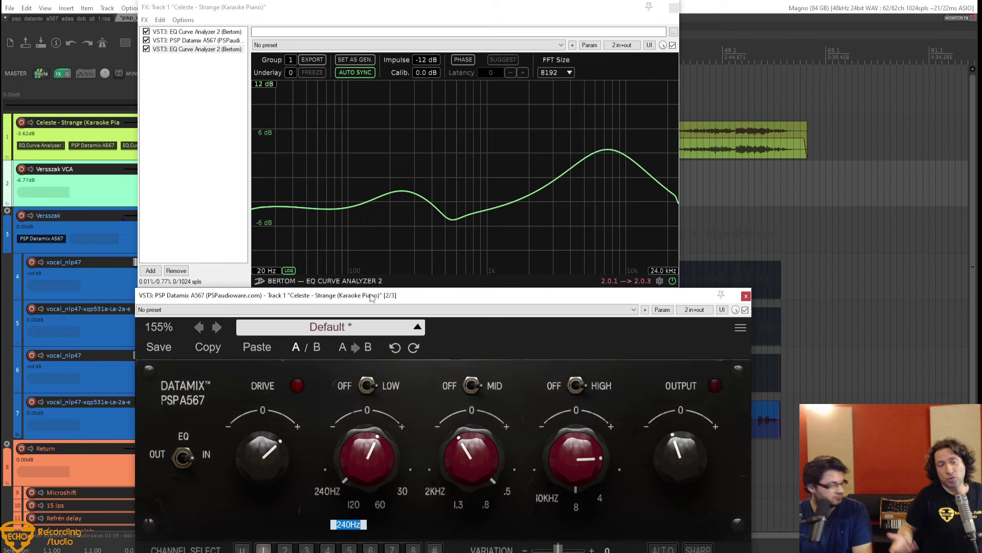
{"action": "double_click", "coordinate": [265, 456]}
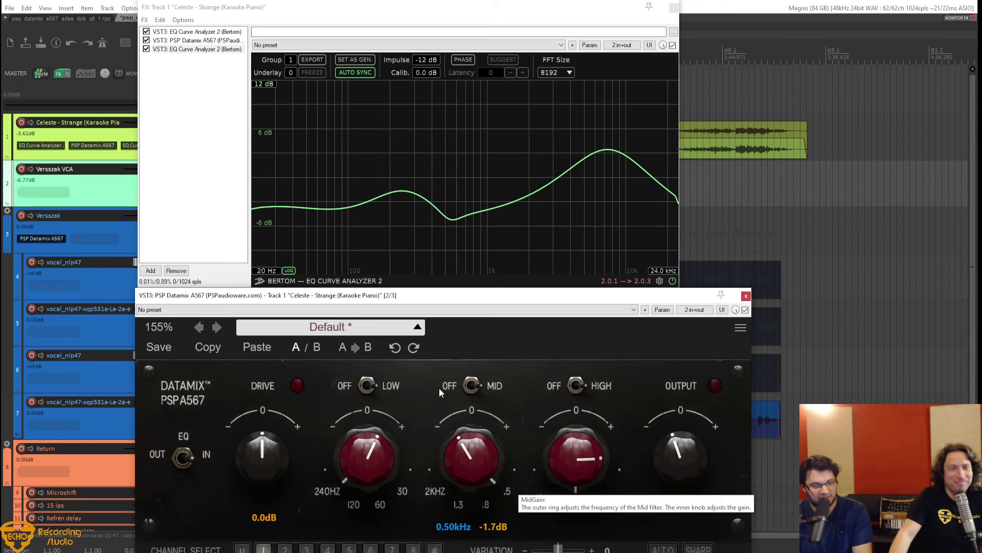
Set the piano PSP Datamix A567 instance to oversample up to 176.4k/192k and check the curve in the last EQ Curve Analyzer 2.
{"action": "left_click", "coordinate": [189, 40]}
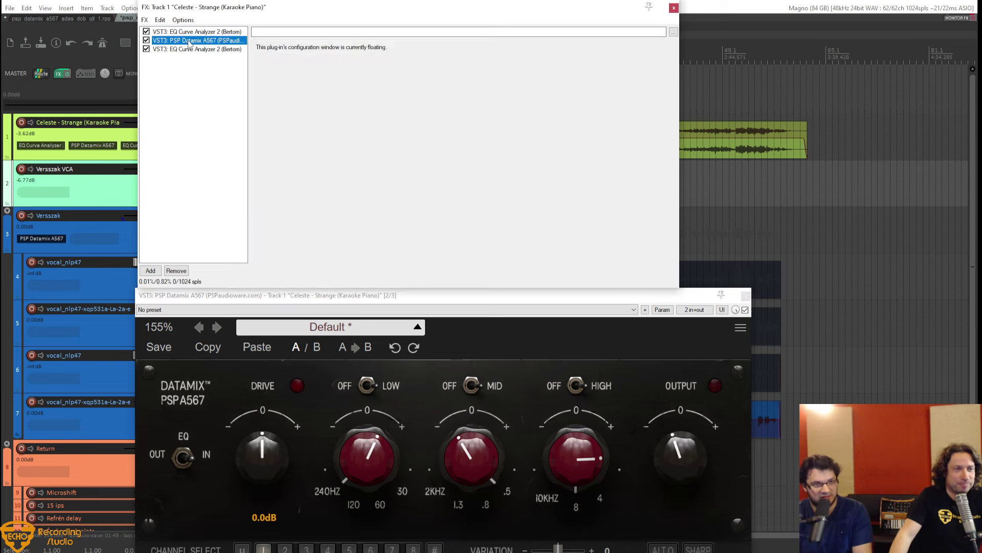
{"action": "right_click", "coordinate": [189, 43]}
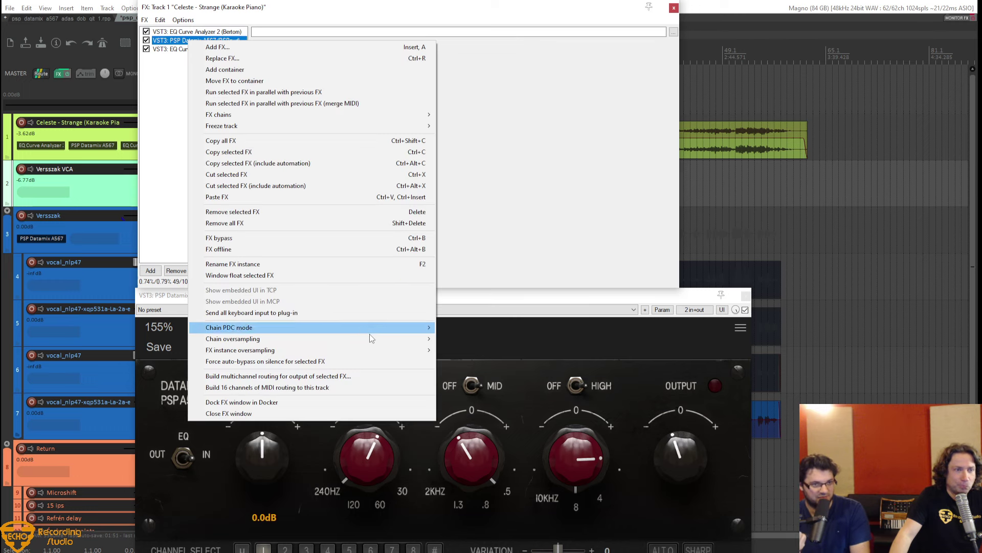
{"action": "mouse_move", "coordinate": [389, 349]}
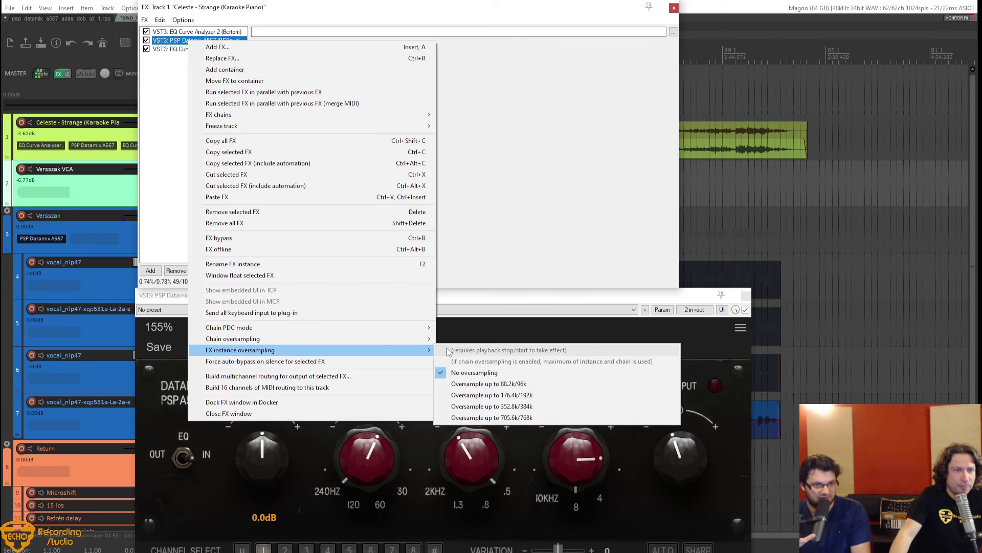
{"action": "left_click", "coordinate": [502, 394]}
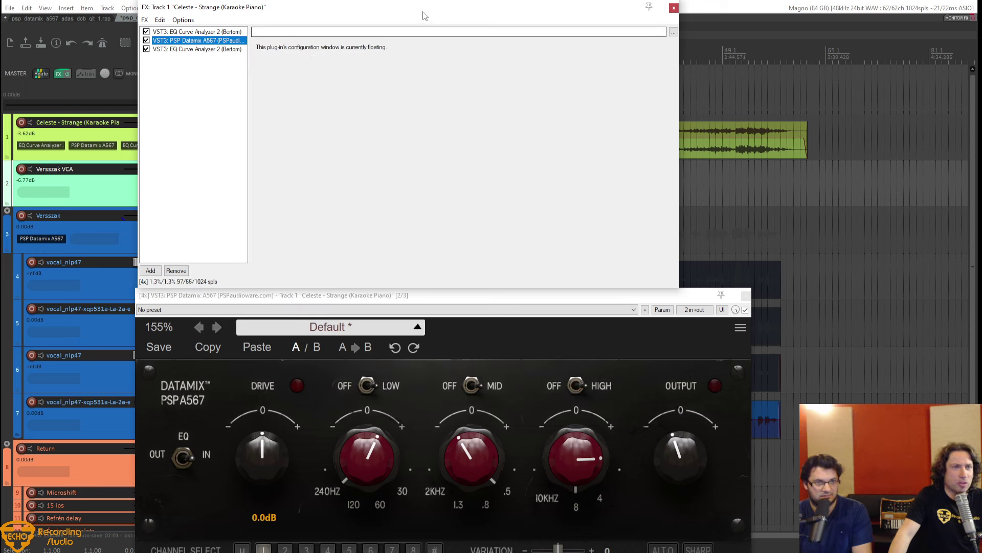
{"action": "left_click", "coordinate": [210, 50]}
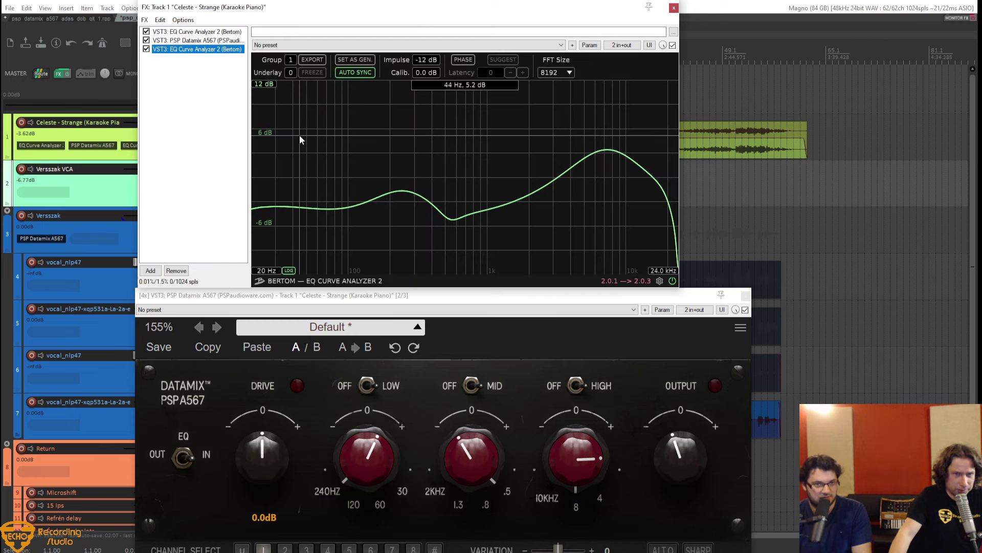
{"action": "left_click", "coordinate": [186, 40]}
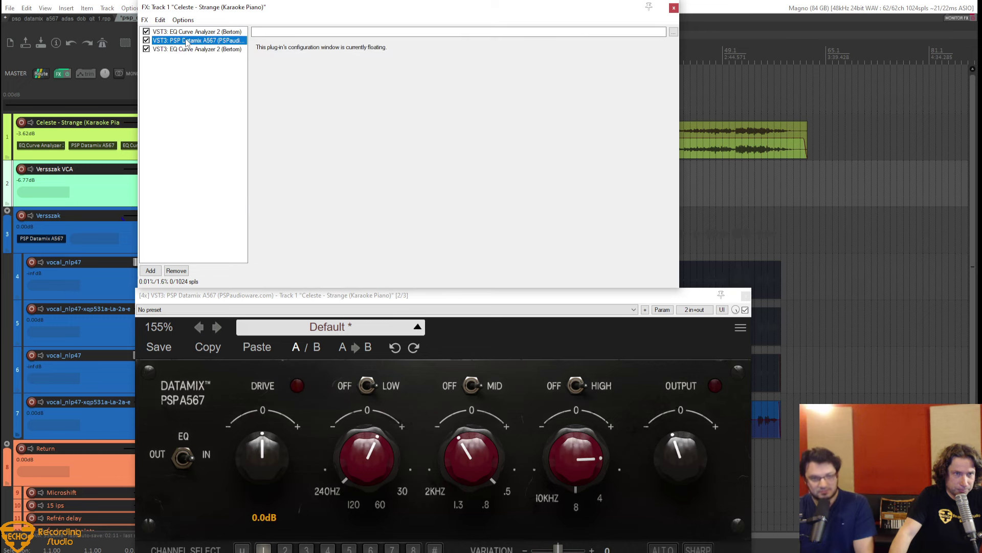
{"action": "left_click", "coordinate": [186, 50]}
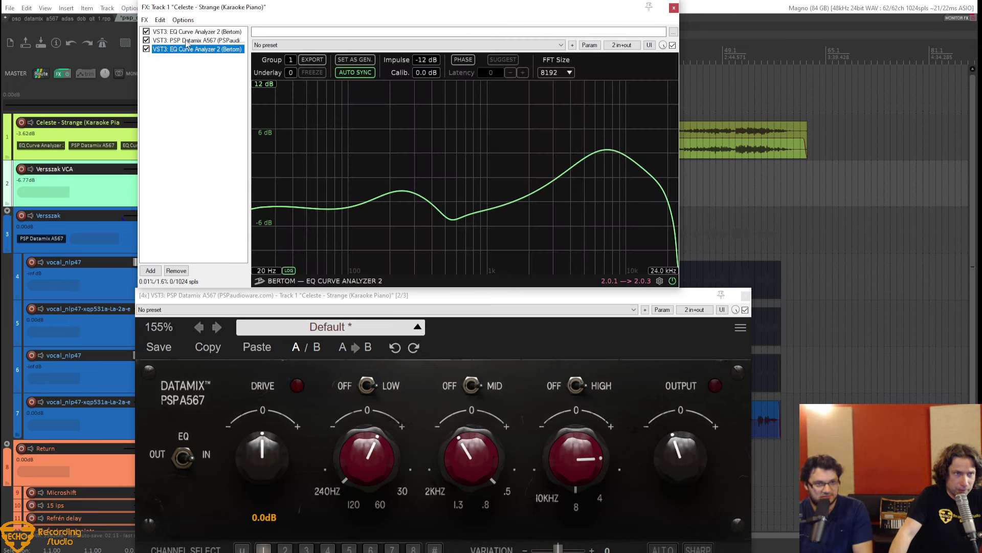
Set the piano PSP Datamix A567 instance to oversample up to 705.6k/768k and check the curve in the last EQ Curve Analyzer 2.
{"action": "left_click", "coordinate": [186, 42]}
{"action": "right_click", "coordinate": [187, 43]}
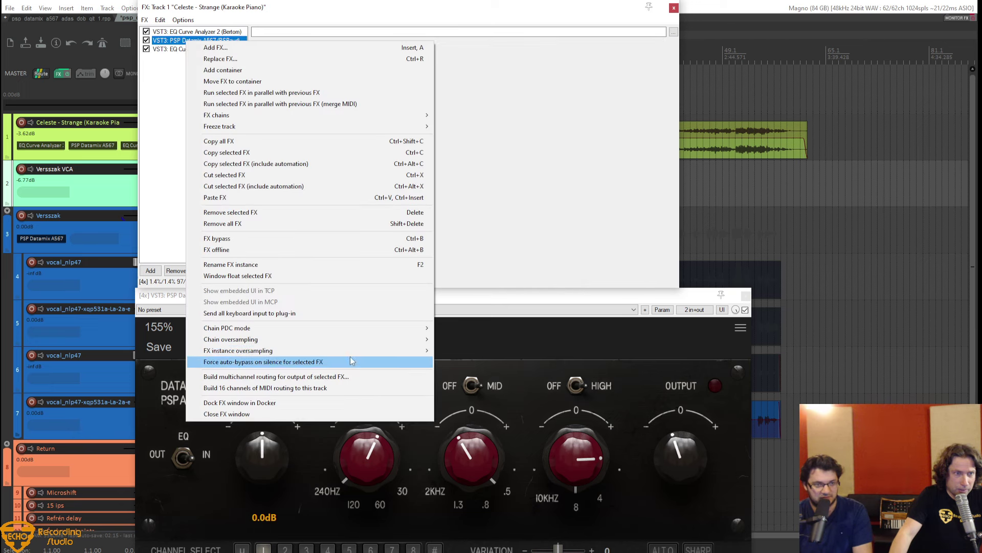
{"action": "mouse_move", "coordinate": [350, 353]}
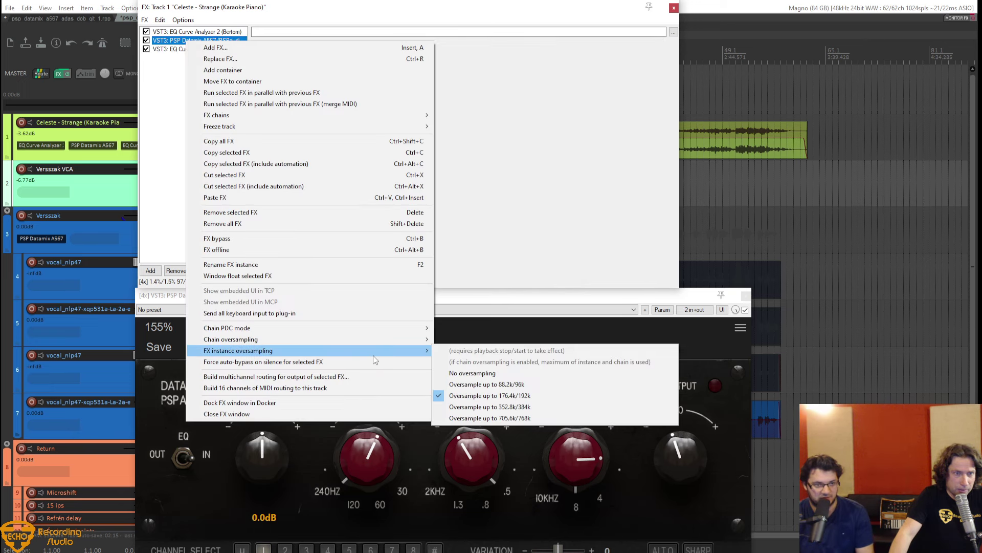
{"action": "left_click", "coordinate": [486, 417]}
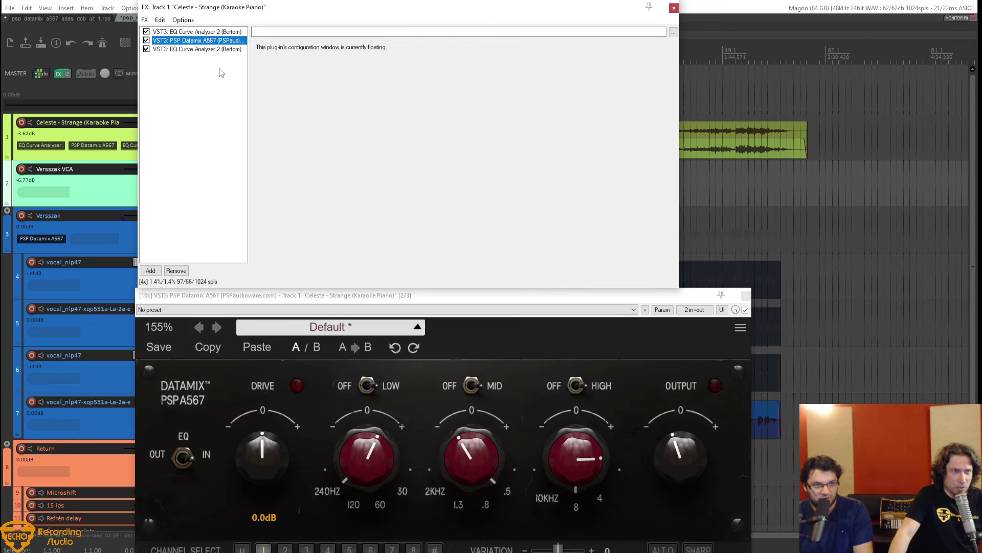
{"action": "left_click", "coordinate": [220, 49]}
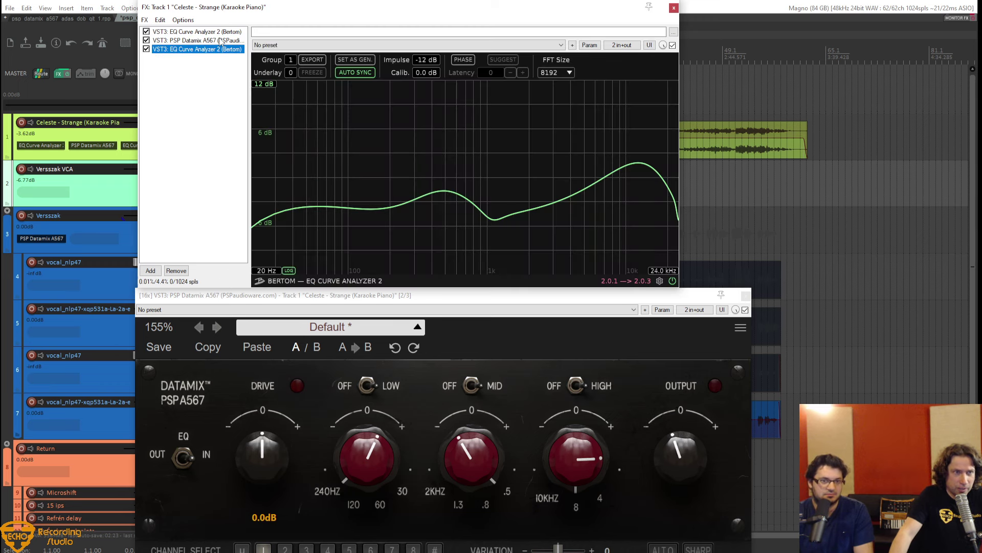
{"action": "left_click", "coordinate": [220, 41]}
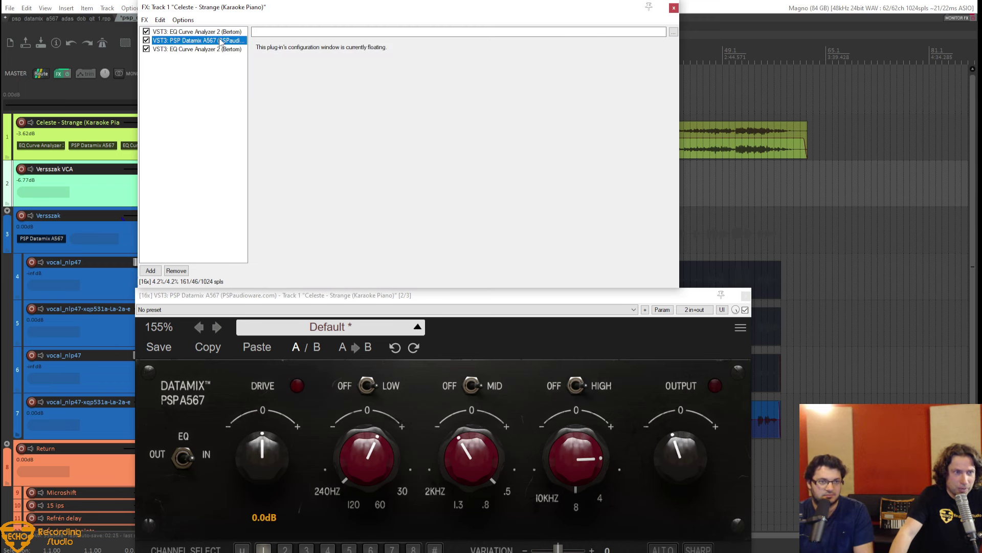
{"action": "left_click", "coordinate": [221, 50]}
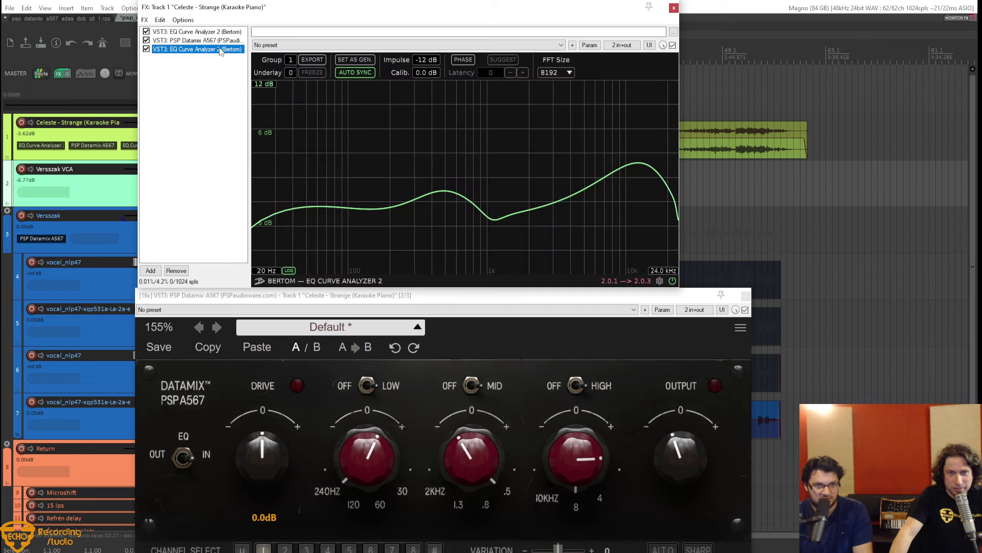
Set the piano PSP Datamix A567 instance to no oversampling and check the curve in the last EQ Curve Analyzer 2.
{"action": "left_click", "coordinate": [220, 40]}
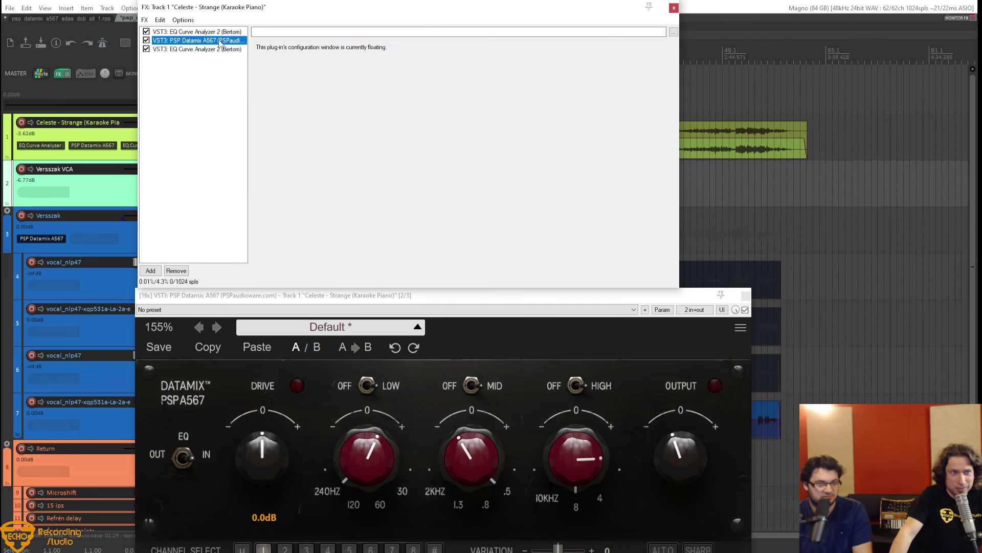
{"action": "right_click", "coordinate": [220, 45]}
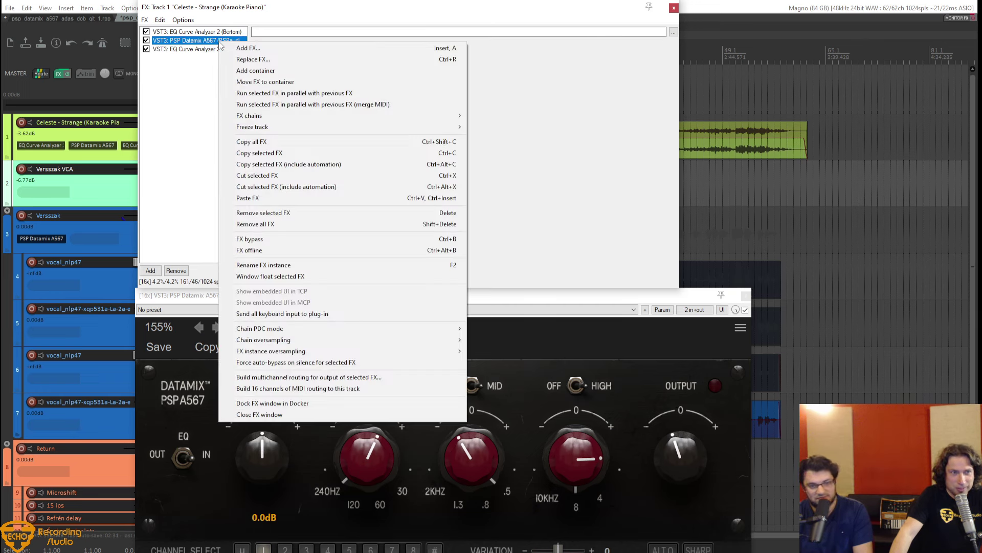
{"action": "mouse_move", "coordinate": [362, 350]}
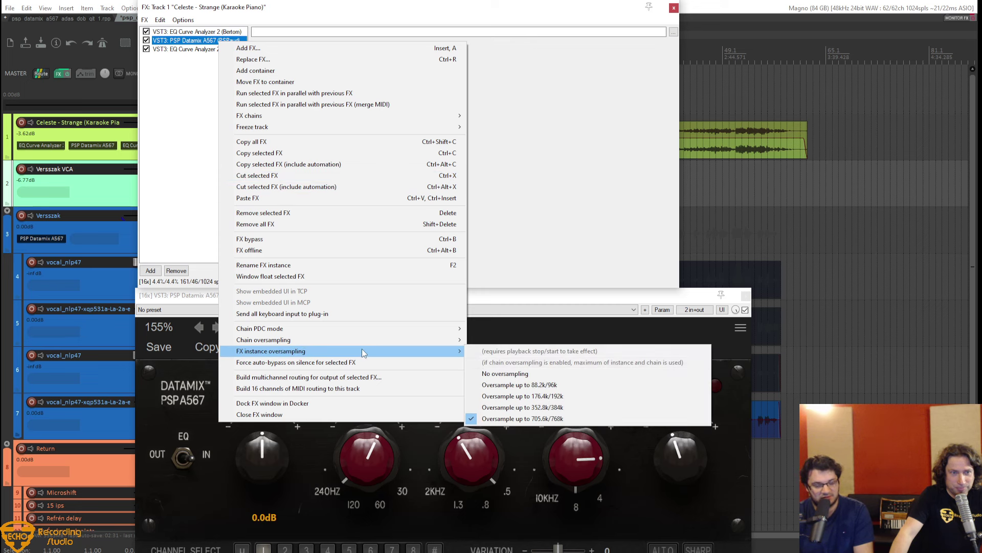
{"action": "left_click", "coordinate": [521, 378]}
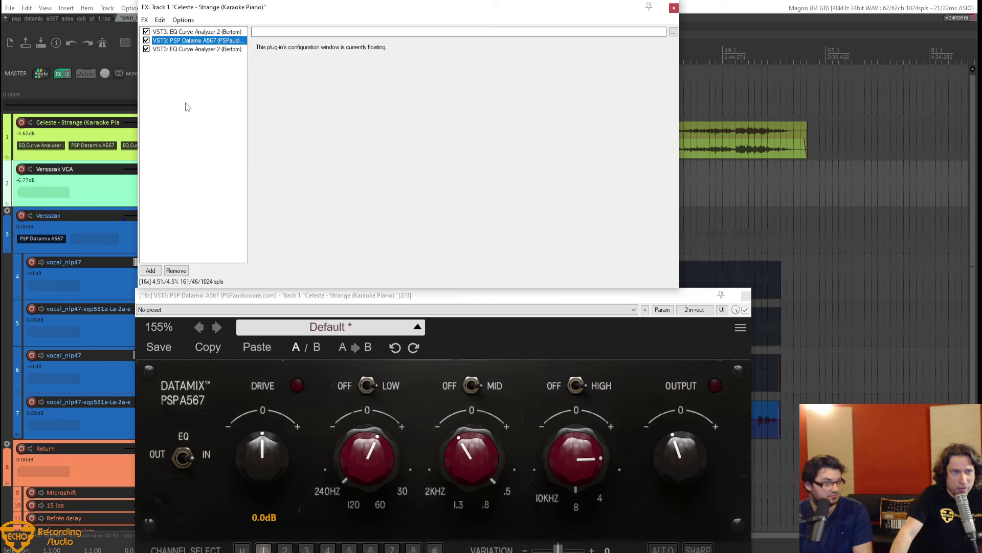
{"action": "left_click", "coordinate": [221, 51]}
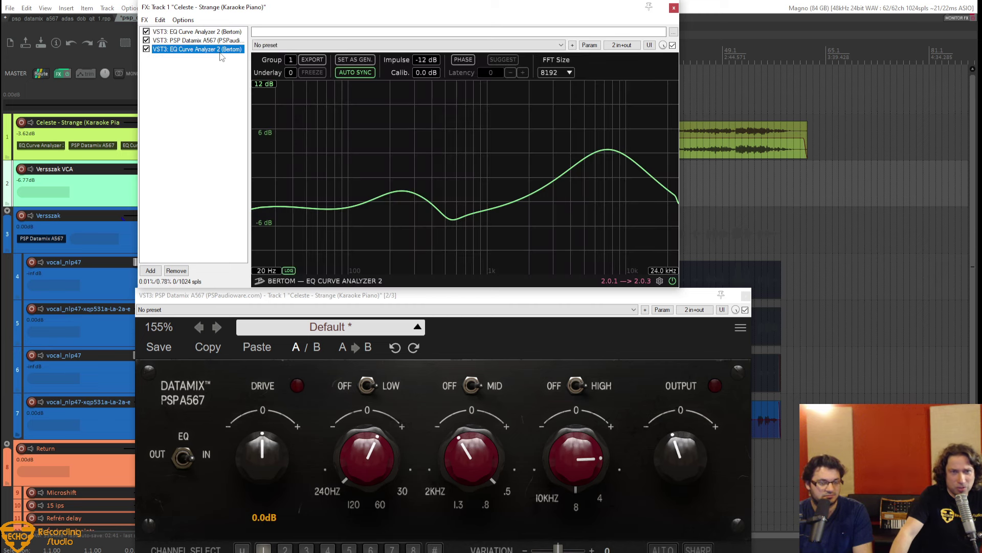
Set the piano PSP Datamix A567 instance to oversample up to 88.2k/96k and check the curve in the last EQ Curve Analyzer 2.
{"action": "left_click", "coordinate": [219, 41]}
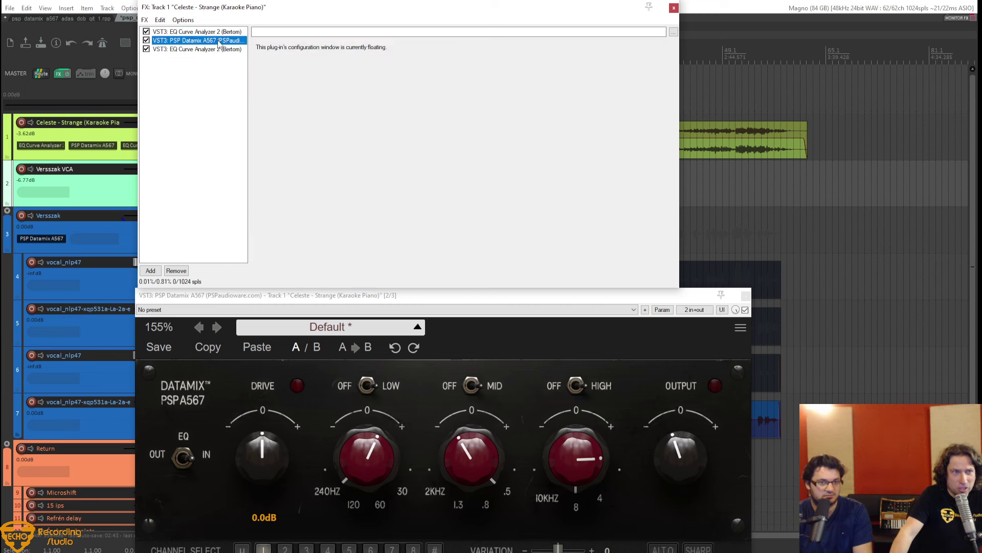
{"action": "right_click", "coordinate": [218, 41]}
{"action": "mouse_move", "coordinate": [432, 352]}
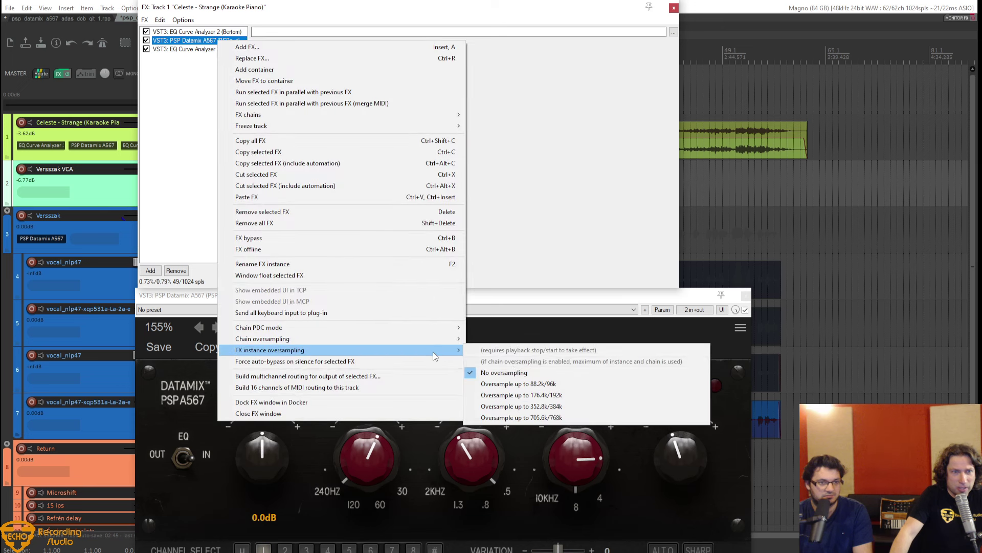
{"action": "left_click", "coordinate": [520, 383]}
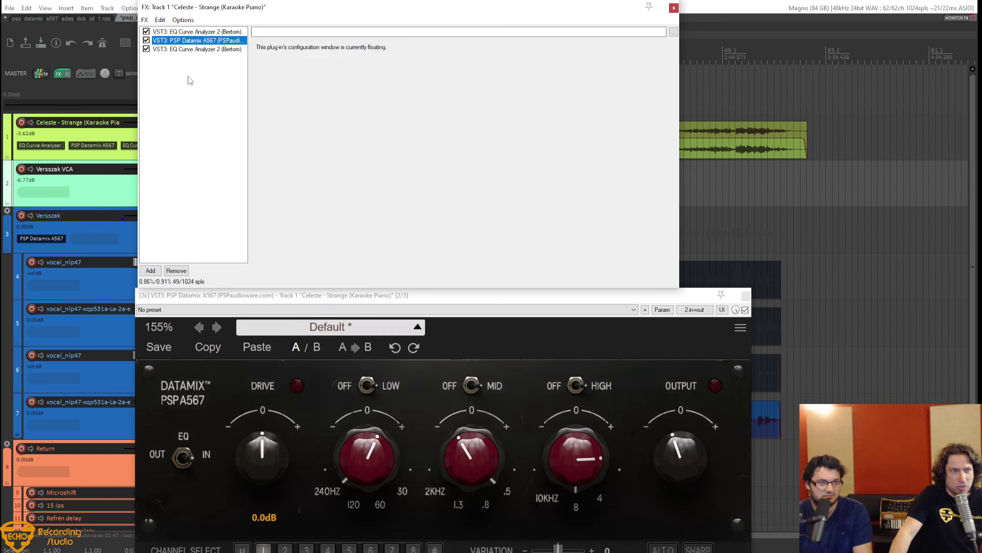
{"action": "left_click", "coordinate": [196, 50]}
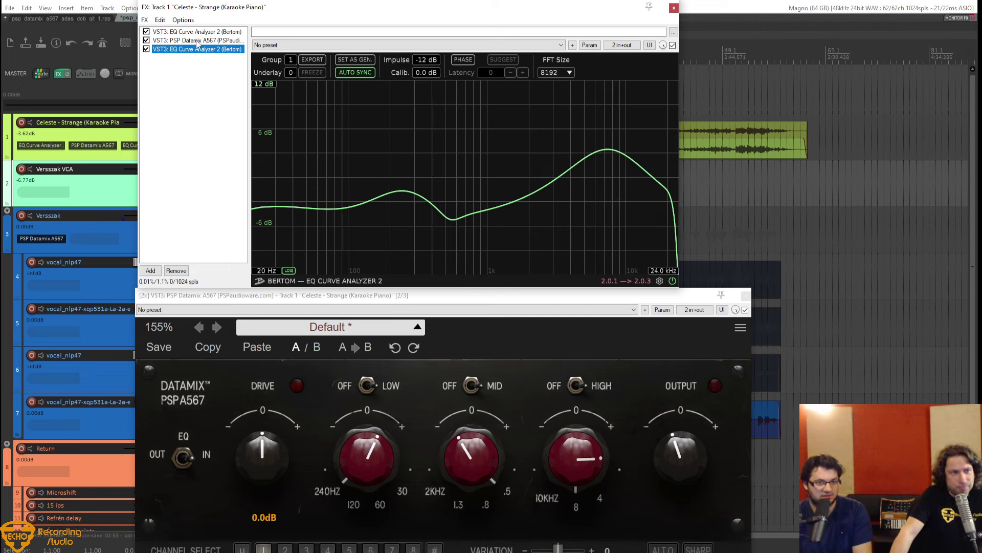
Set the last EQ Curve Analyzer 2 instance to oversample up to 705.6k/768k and check its curve.
{"action": "right_click", "coordinate": [197, 52]}
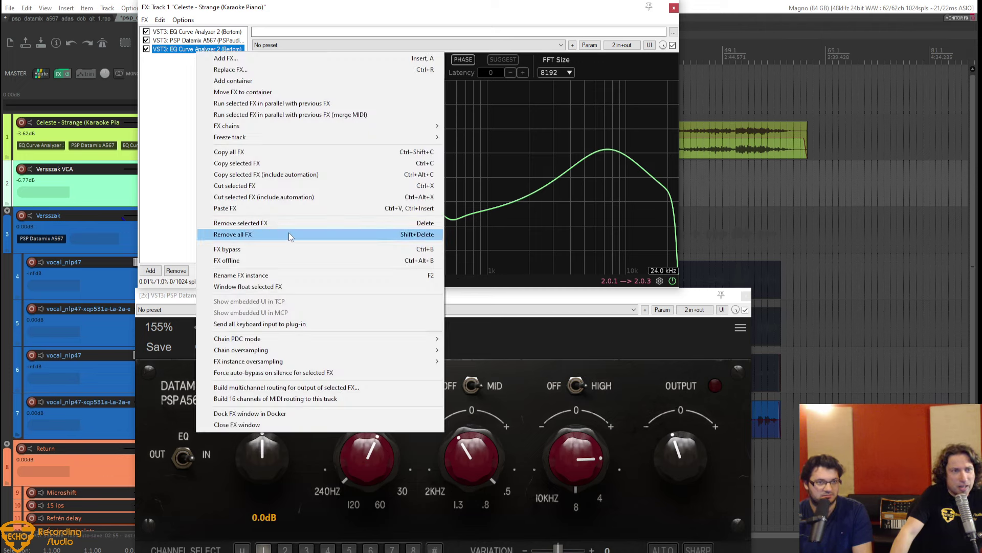
{"action": "mouse_move", "coordinate": [352, 353]}
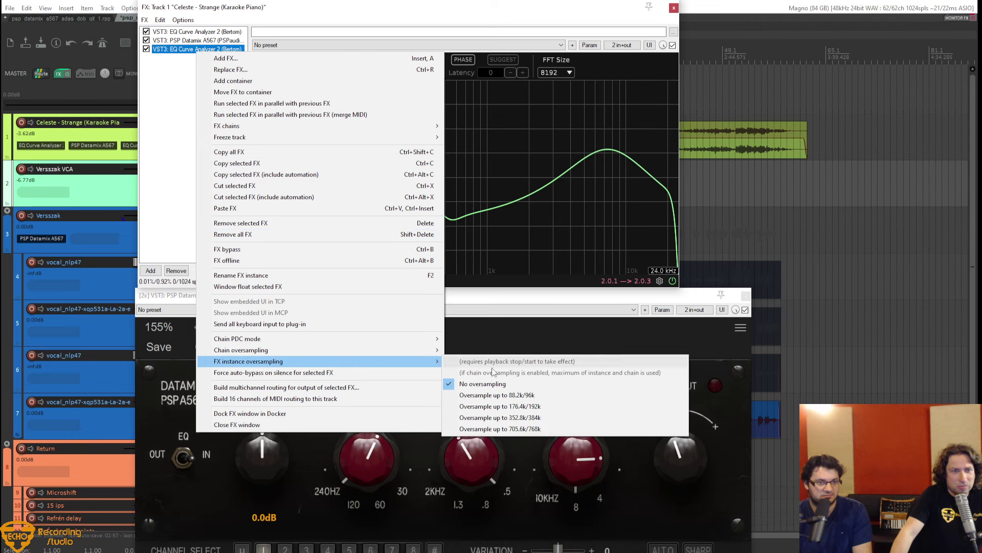
{"action": "left_click", "coordinate": [524, 426]}
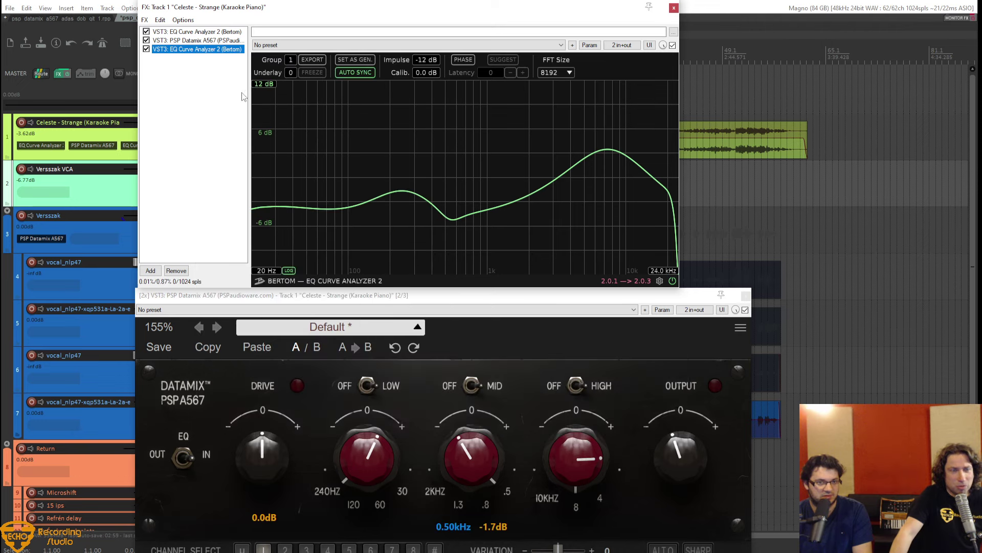
{"action": "left_click", "coordinate": [217, 41]}
{"action": "left_click", "coordinate": [216, 49]}
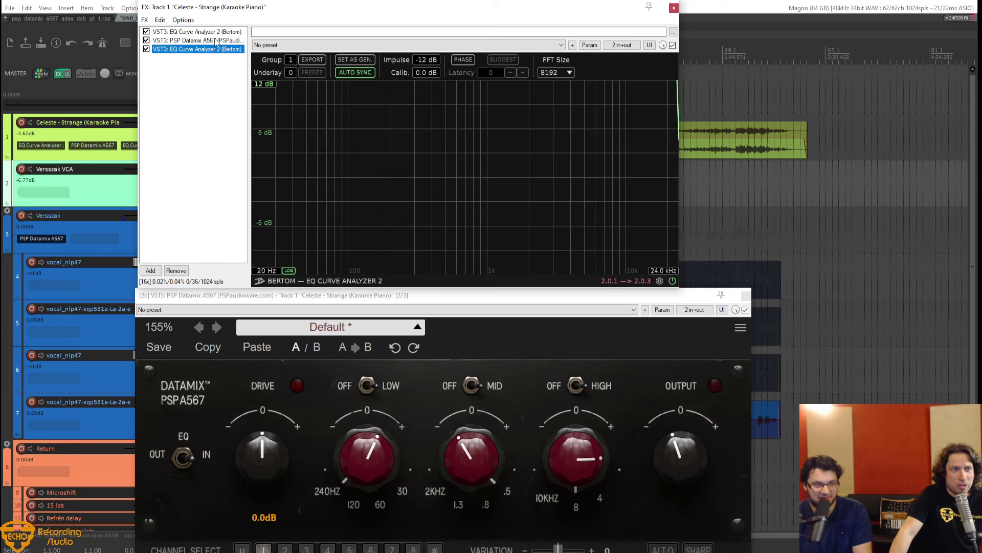
Place the edit cursor at 47.2.95 in the arrangement on the Versszak track.
{"action": "key", "text": "Up"}
{"action": "key", "text": "space"}
{"action": "right_click", "coordinate": [202, 41]}
{"action": "left_click", "coordinate": [712, 224]}
{"action": "left_click", "coordinate": [712, 224]}
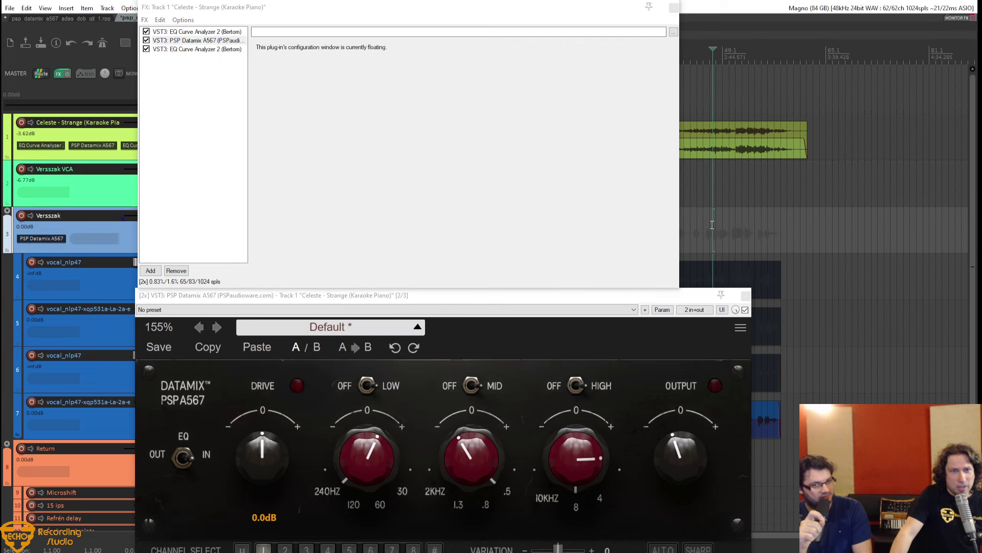
Turn off instance oversampling on the piano PSP Datamix A567 and recheck the curve in the oversampled EQ Curve Analyzer 2.
{"action": "left_click", "coordinate": [185, 49]}
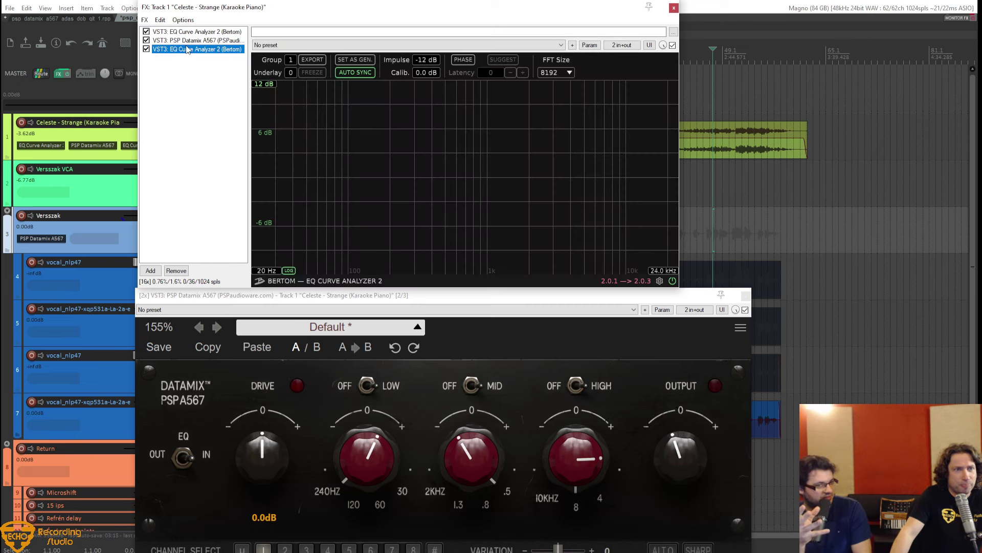
{"action": "left_click", "coordinate": [187, 44]}
{"action": "right_click", "coordinate": [187, 46]}
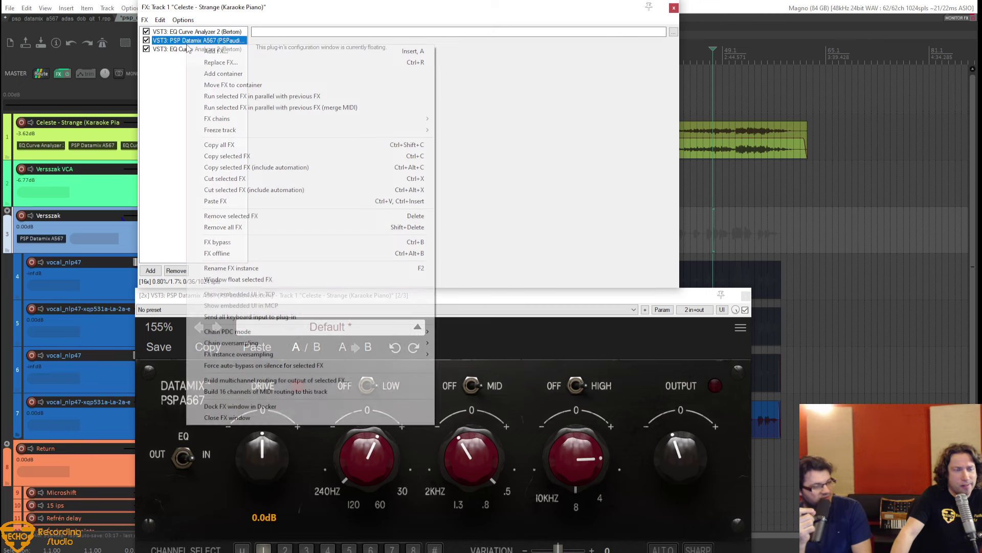
{"action": "mouse_move", "coordinate": [339, 356]}
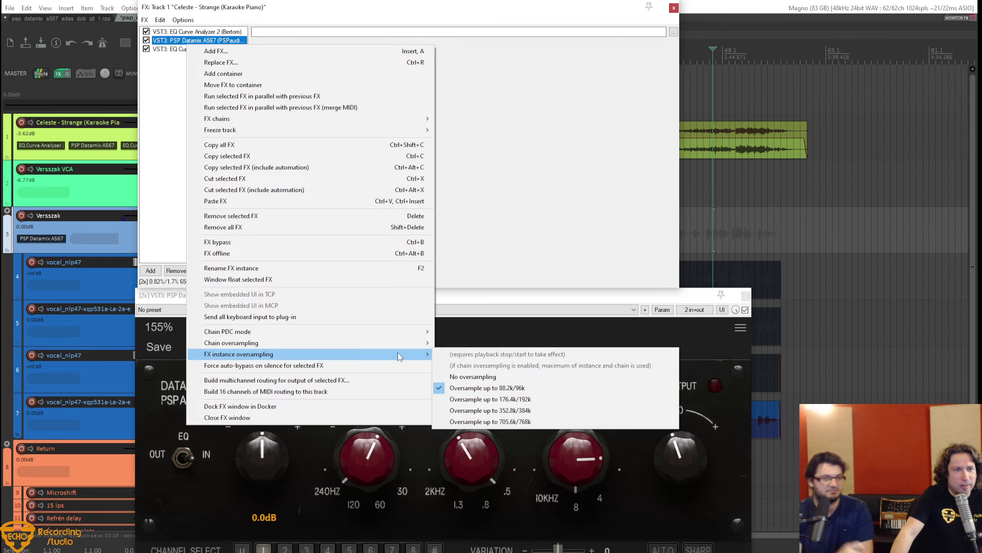
{"action": "mouse_move", "coordinate": [387, 348]}
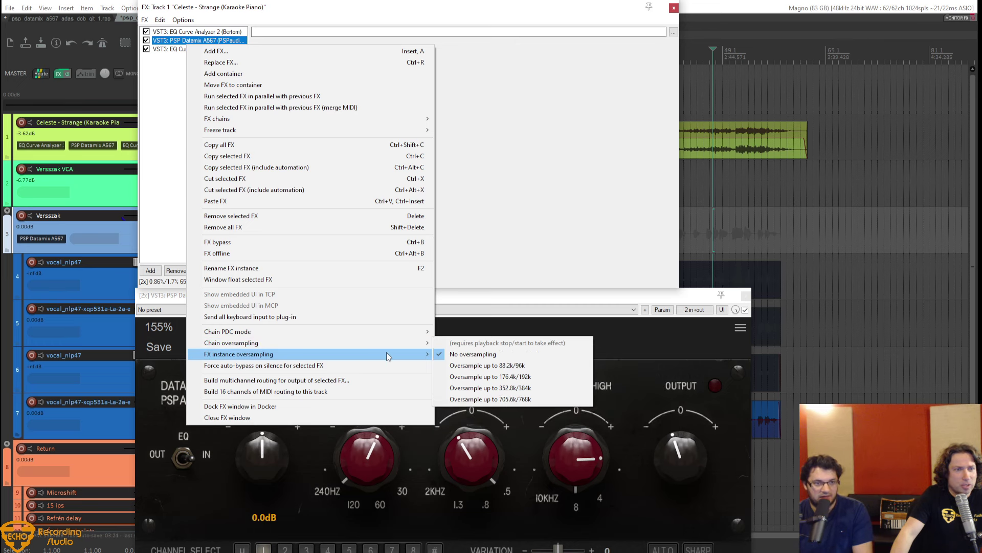
{"action": "left_click", "coordinate": [473, 377]}
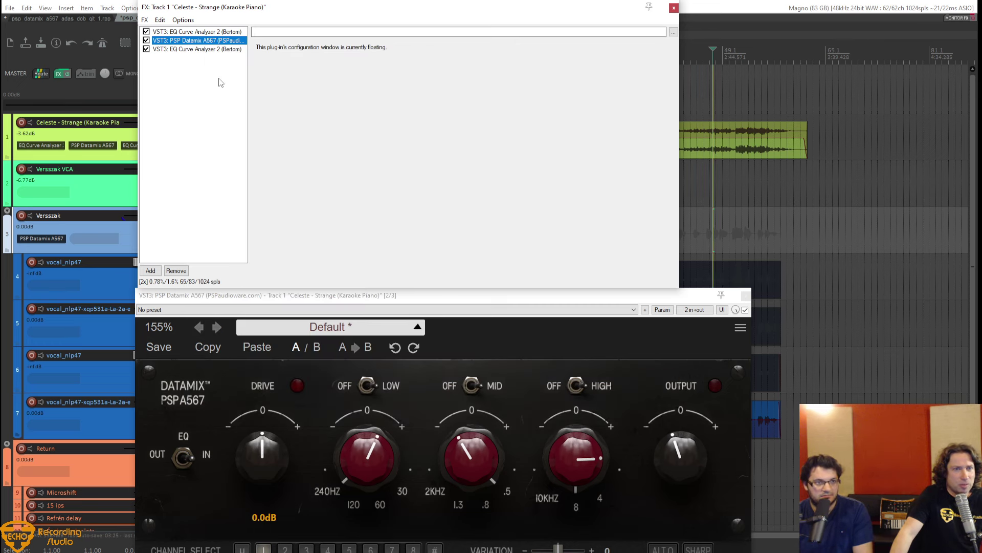
{"action": "left_click", "coordinate": [188, 49]}
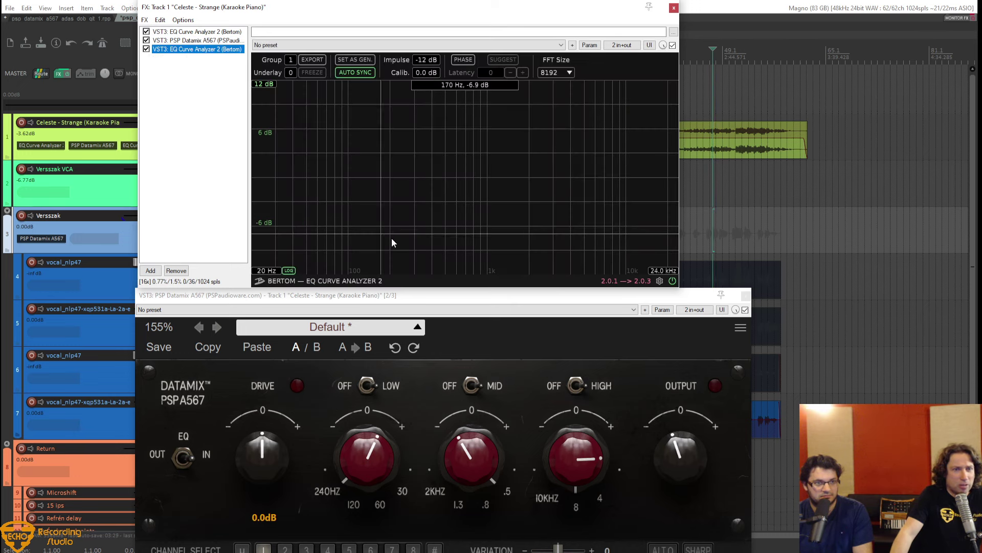
Move the floating PSP Datamix A567 window clear of the FX chain and toggle the last EQ Curve Analyzer 2 off and on.
{"action": "left_click_drag", "start_coordinate": [539, 295], "coordinate": [539, 324]}
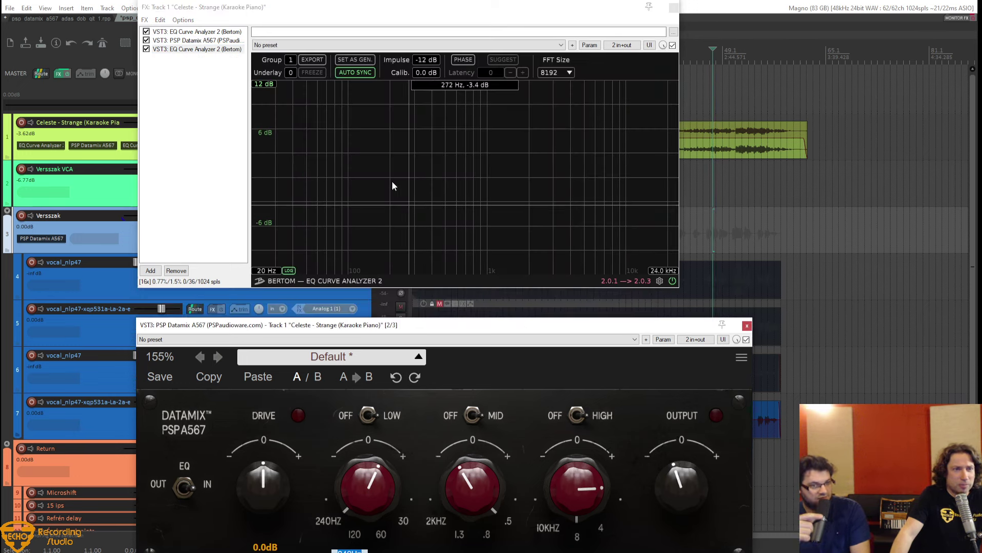
{"action": "left_click", "coordinate": [149, 50]}
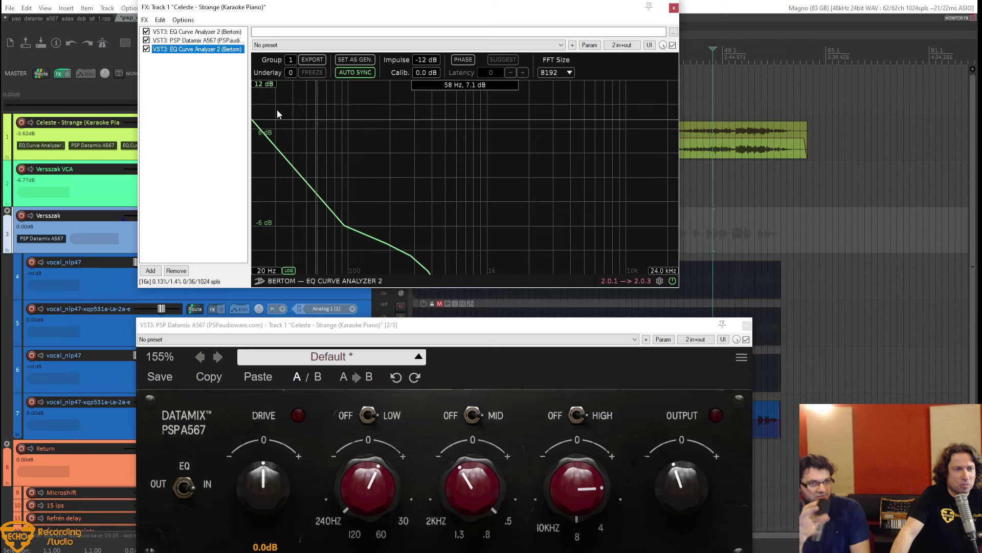
{"action": "left_click", "coordinate": [147, 49]}
{"action": "left_click", "coordinate": [147, 49]}
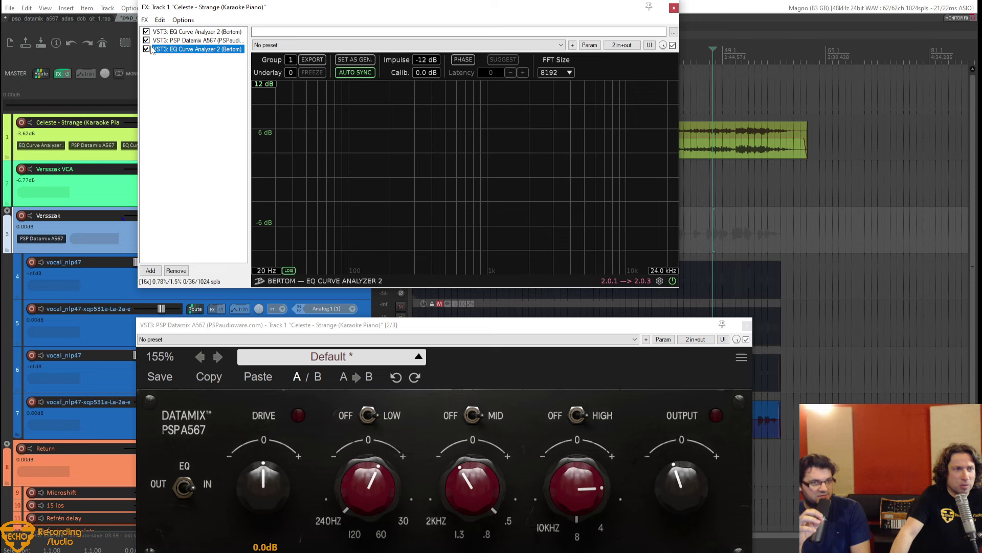
Check the piano PSP Datamix A567's instance oversampling setting and return to the last EQ Curve Analyzer 2.
{"action": "left_click", "coordinate": [174, 41]}
{"action": "right_click", "coordinate": [193, 49]}
{"action": "key", "text": "Escape"}
{"action": "right_click", "coordinate": [195, 41]}
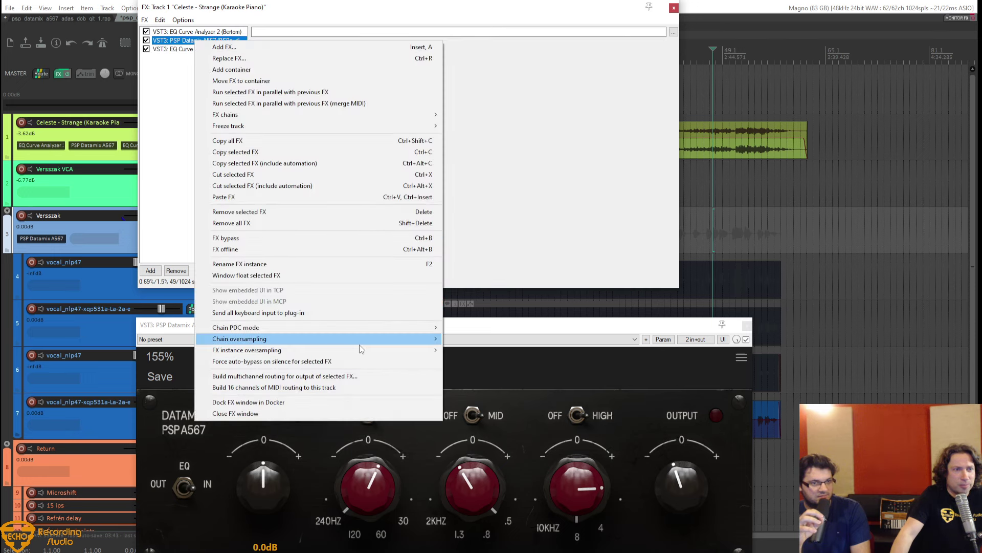
{"action": "mouse_move", "coordinate": [366, 354]}
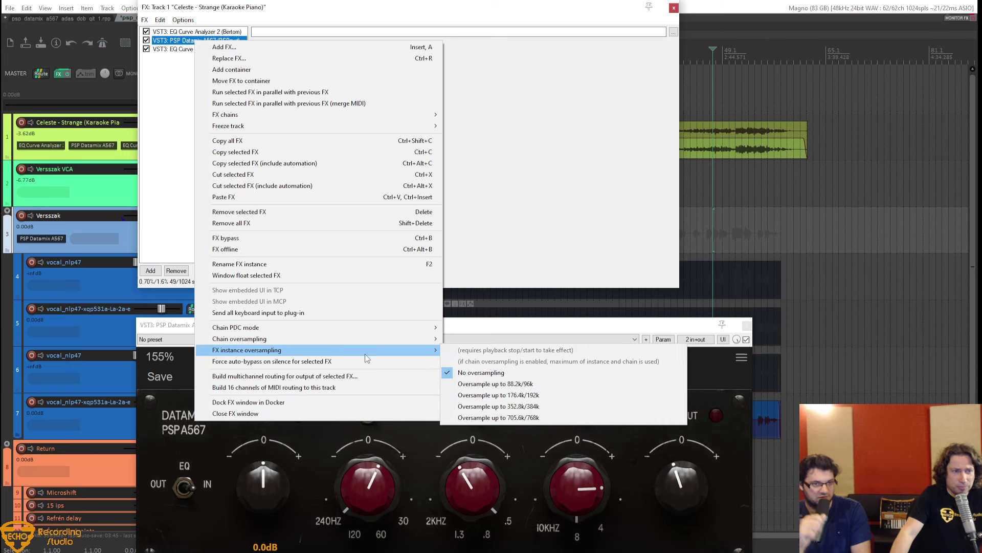
{"action": "left_click", "coordinate": [172, 142]}
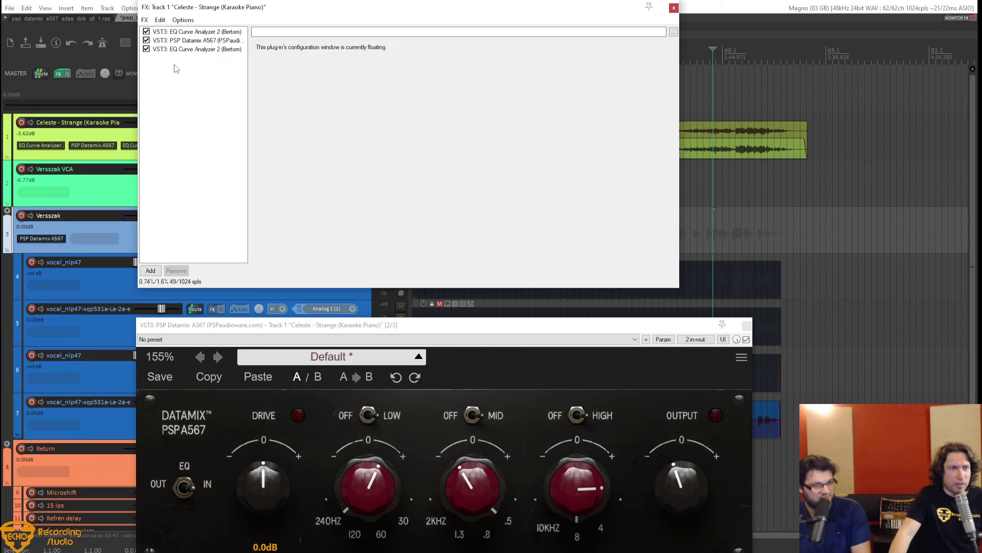
{"action": "left_click", "coordinate": [175, 50]}
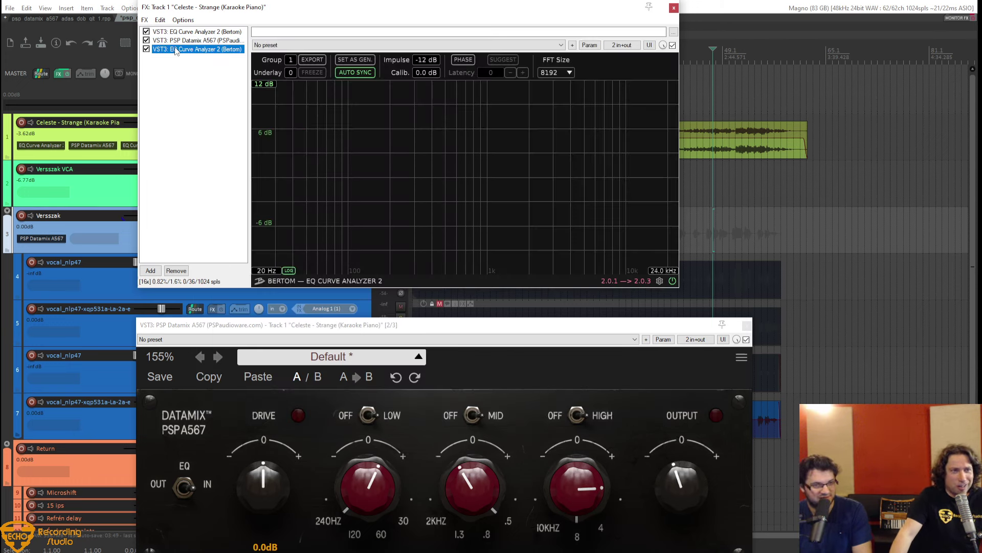
Check the first EQ Curve Analyzer 2, close the piano FX chain, and reposition the PSP Datamix A567 window to show its whole panel.
{"action": "left_click", "coordinate": [177, 33]}
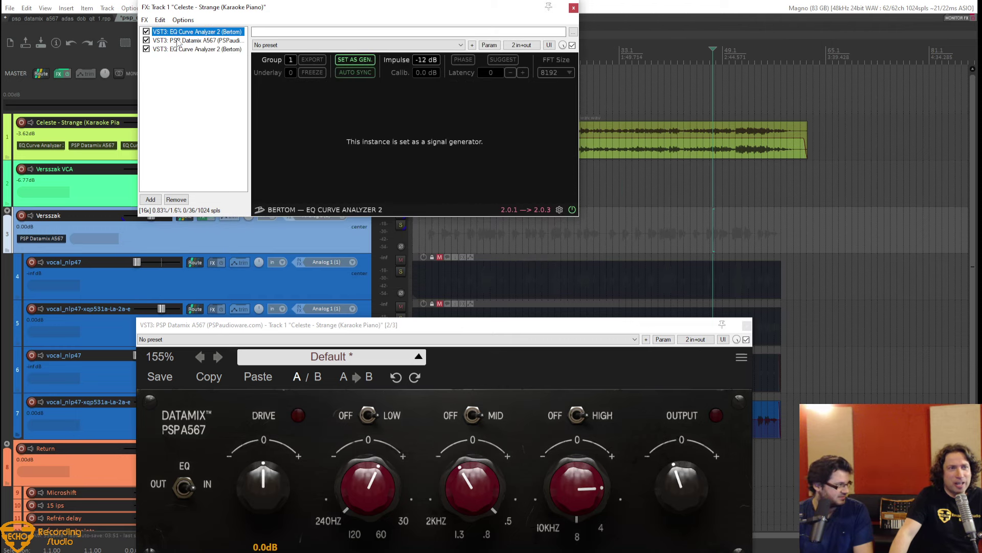
{"action": "left_click", "coordinate": [178, 41]}
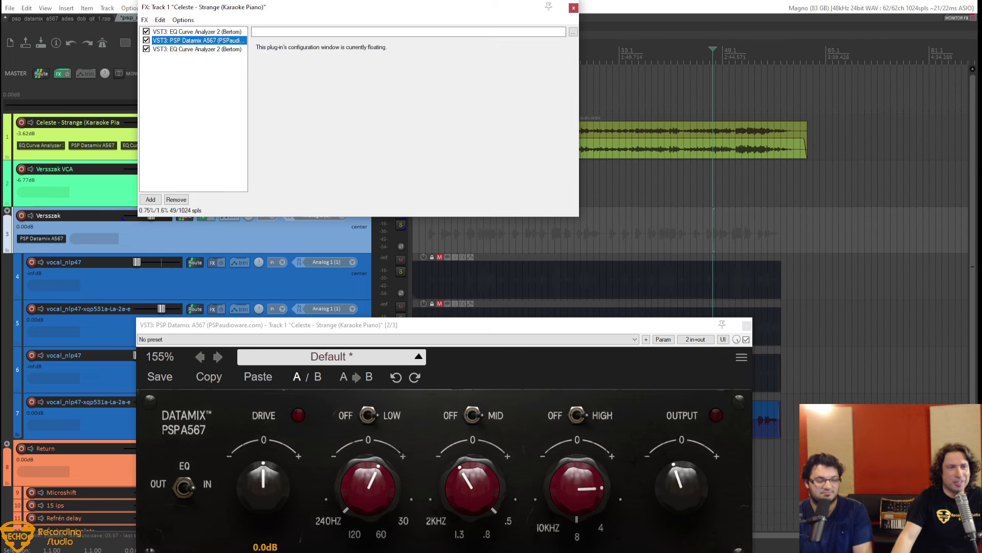
{"action": "left_click", "coordinate": [574, 8]}
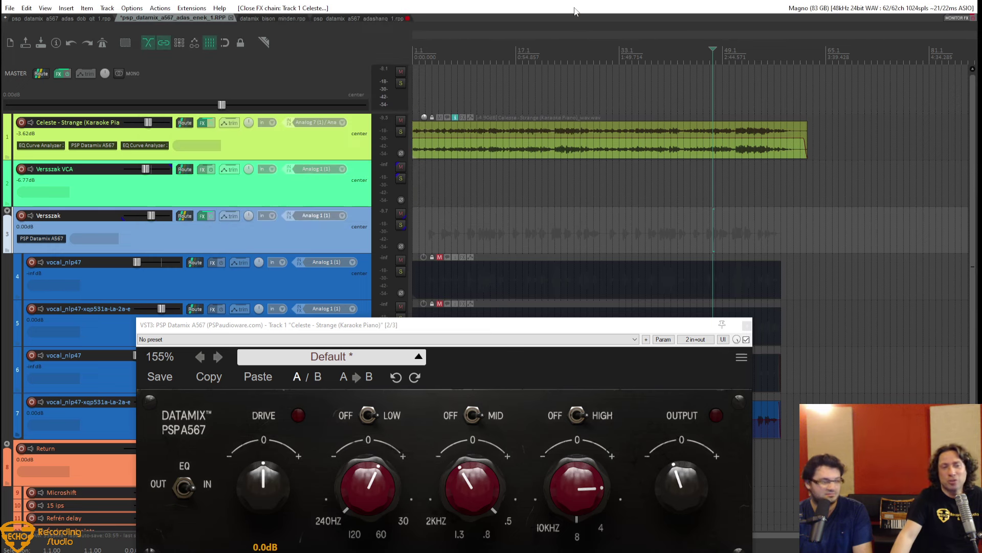
{"action": "left_click_drag", "start_coordinate": [528, 323], "coordinate": [533, 254]}
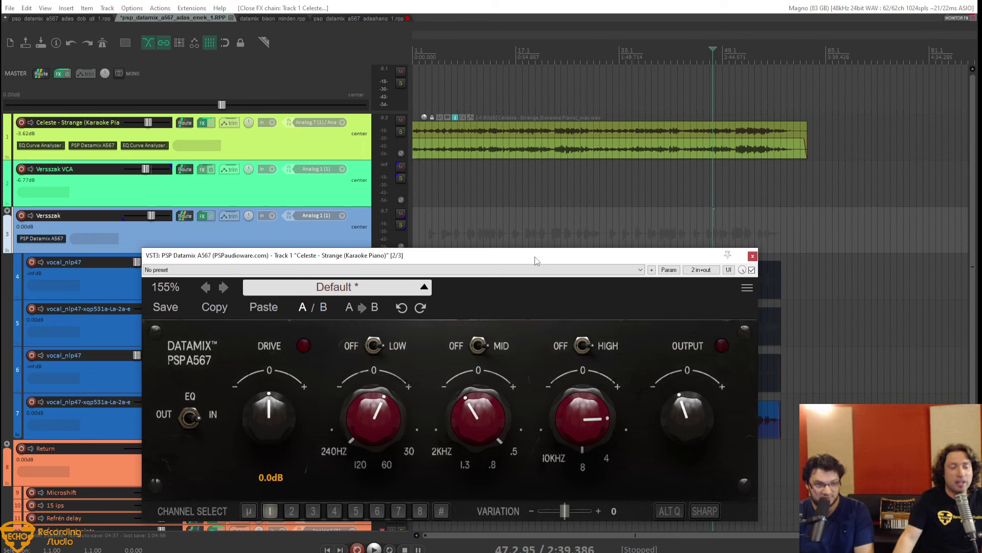
{"action": "mouse_move", "coordinate": [593, 417]}
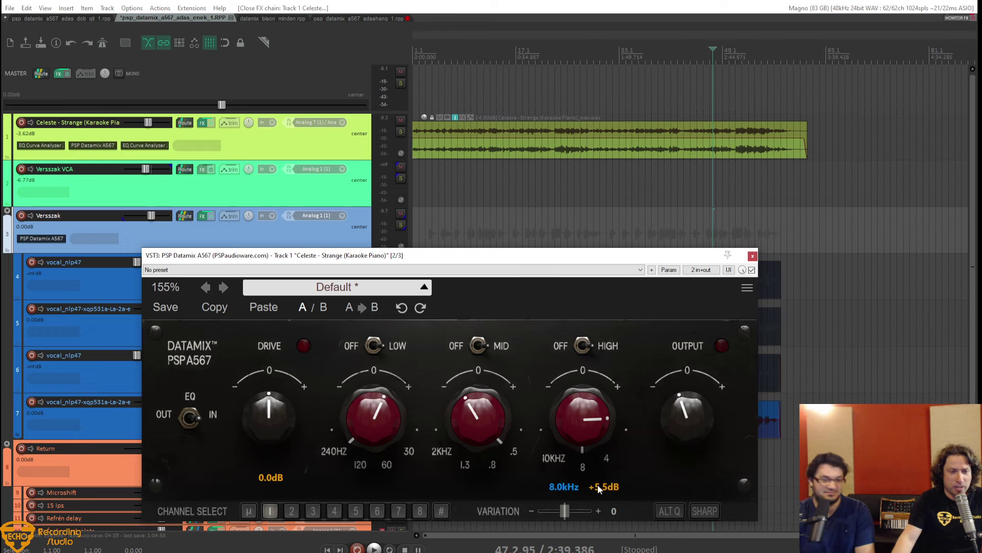
Switch to the browser, review the introductory offer on the PSP Datamix A567 product page, and return to REAPER.
{"action": "key", "text": "alt+Tab"}
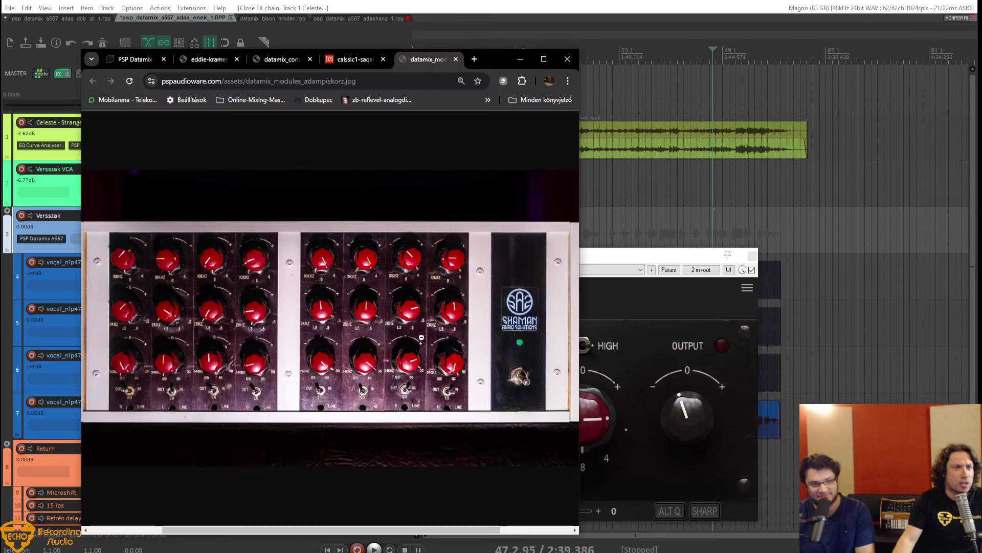
{"action": "left_click", "coordinate": [135, 65]}
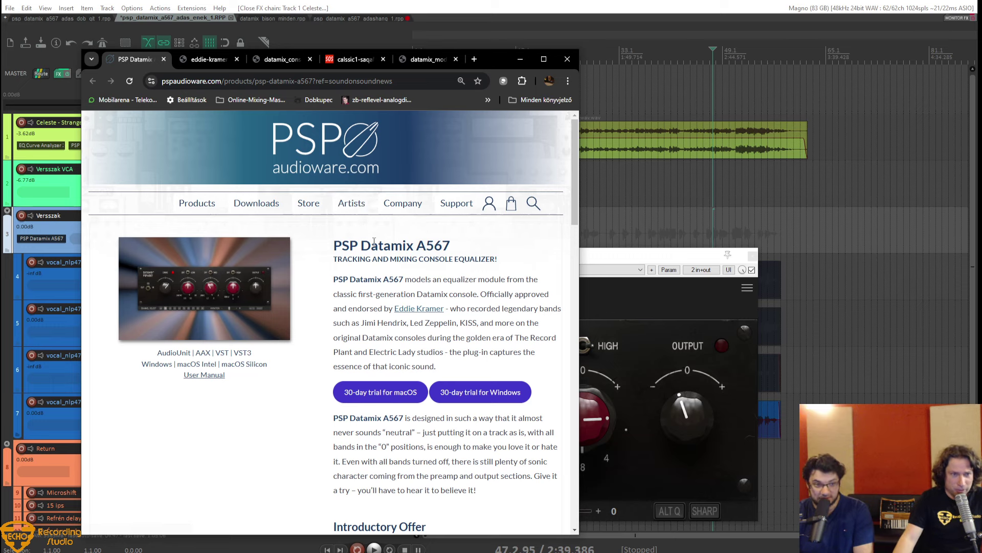
{"action": "scroll", "coordinate": [375, 241], "scroll_direction": "down", "scroll_amount": 5}
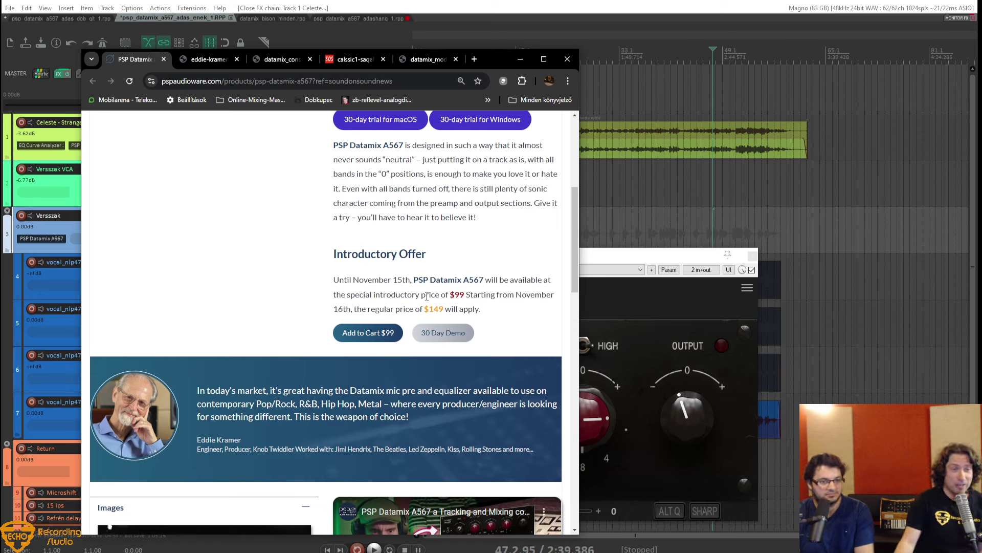
{"action": "left_click_drag", "start_coordinate": [391, 295], "coordinate": [465, 295]}
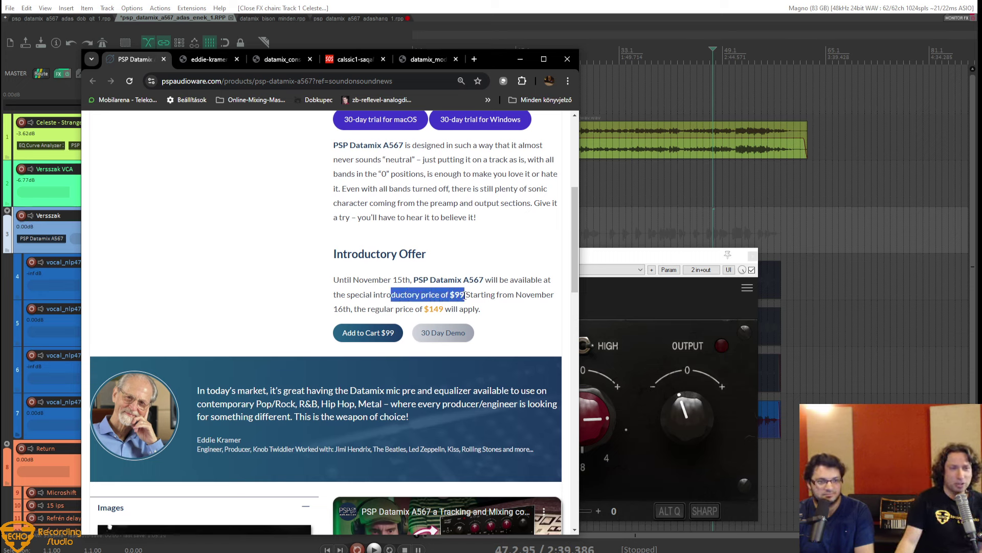
{"action": "left_click", "coordinate": [379, 297]}
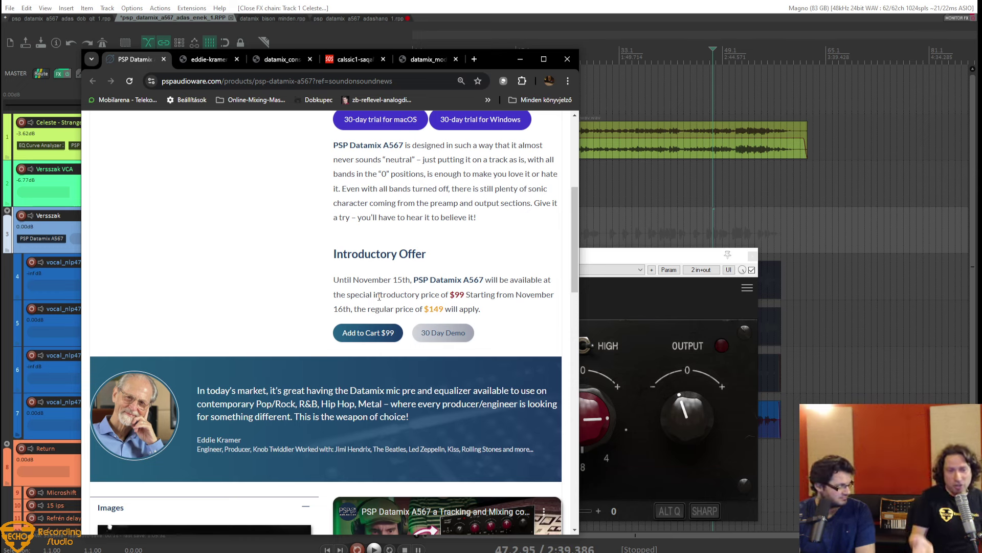
{"action": "left_click", "coordinate": [635, 260]}
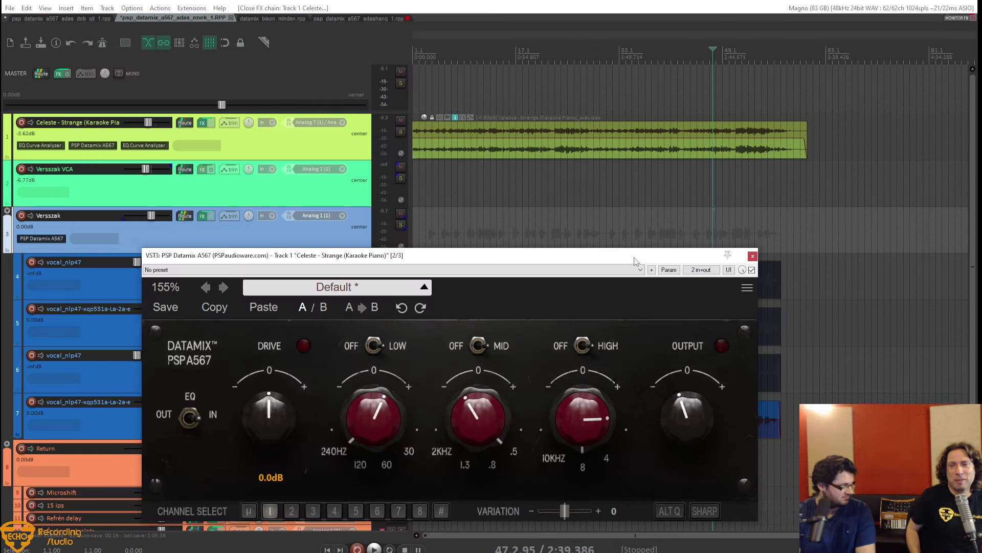